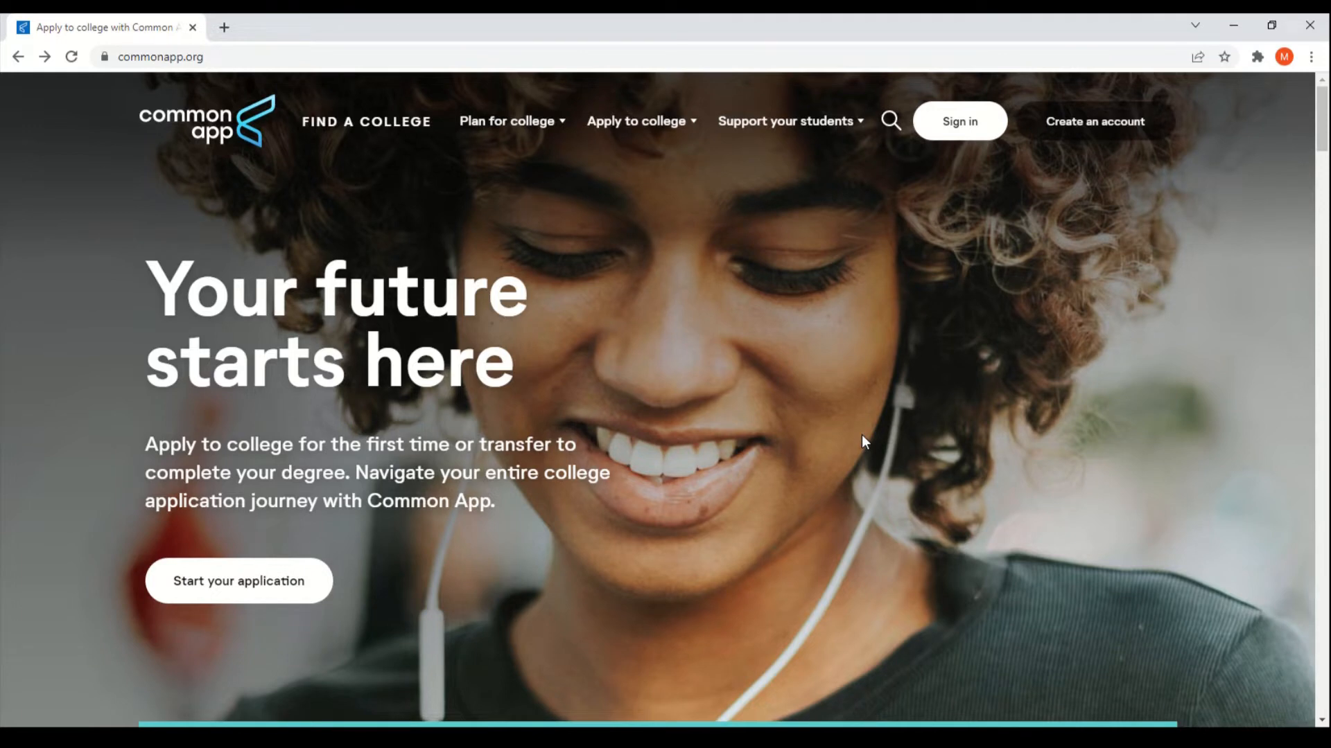
Step: Scroll down the Common App homepage and begin creating a new account
{"action": "scroll", "coordinate": [863, 435], "scroll_direction": "down", "scroll_amount": 4}
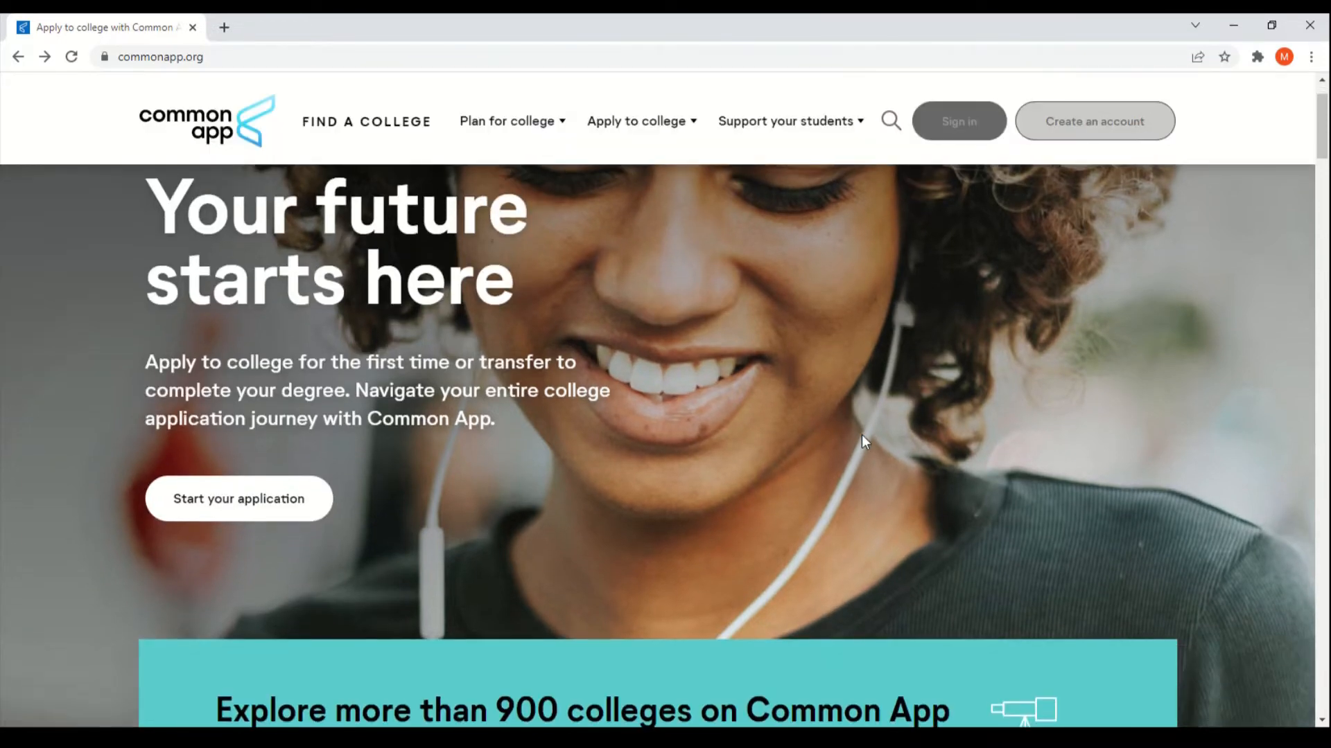
{"action": "scroll", "coordinate": [862, 441], "scroll_direction": "down", "scroll_amount": 1}
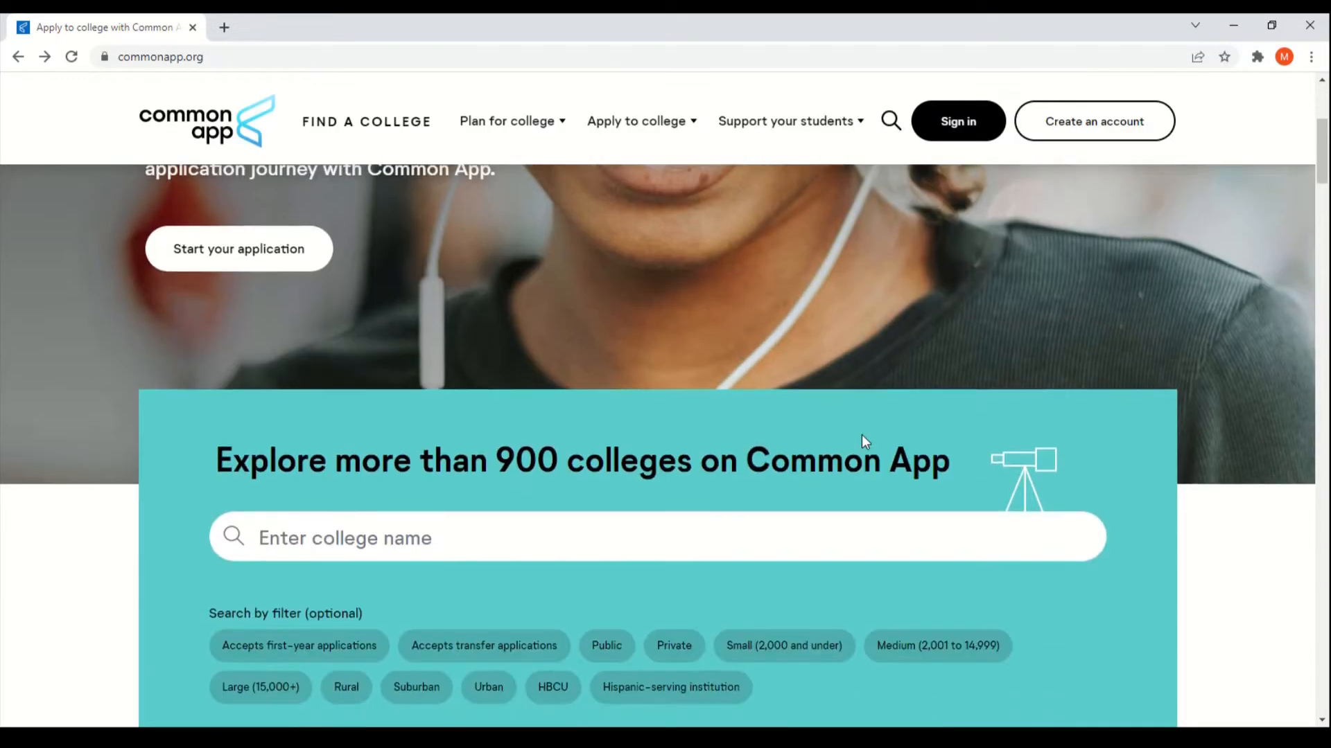
{"action": "scroll", "coordinate": [862, 436], "scroll_direction": "down", "scroll_amount": 2}
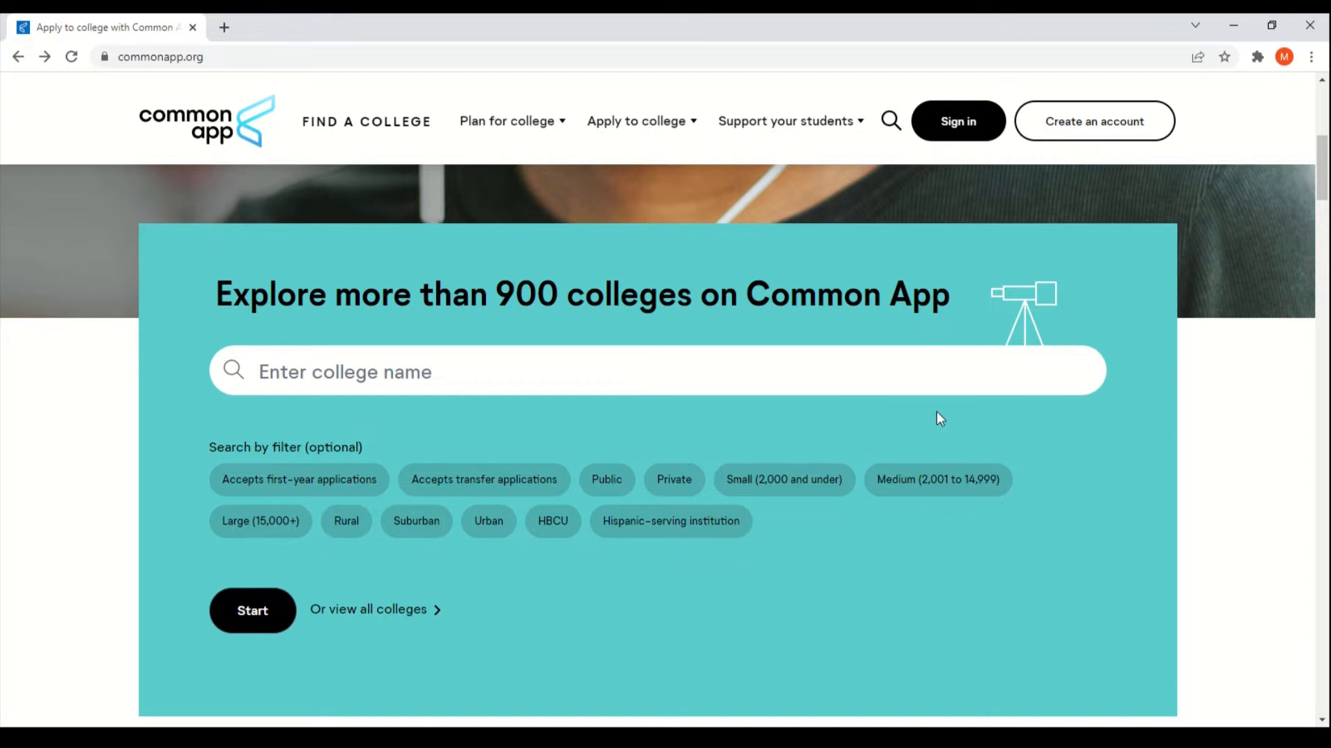
{"action": "left_click", "coordinate": [1079, 123]}
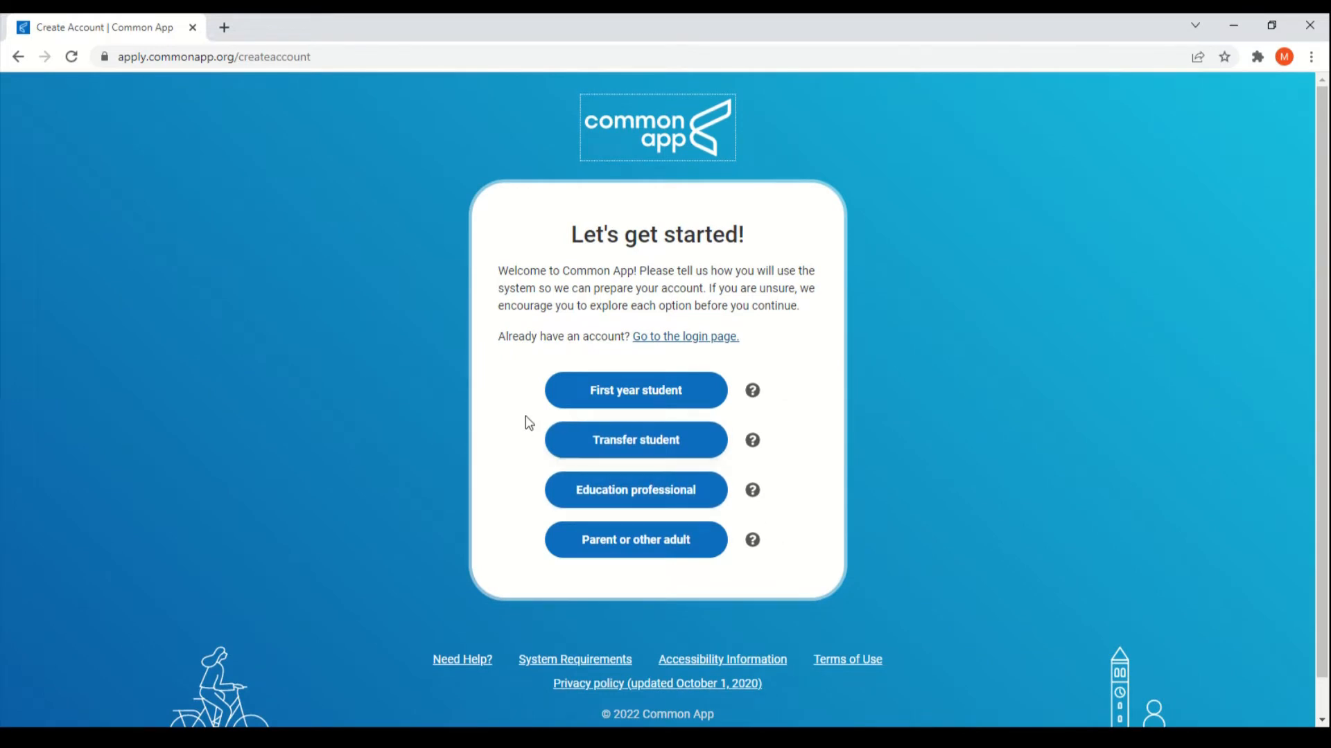
{"action": "left_click", "coordinate": [752, 391]}
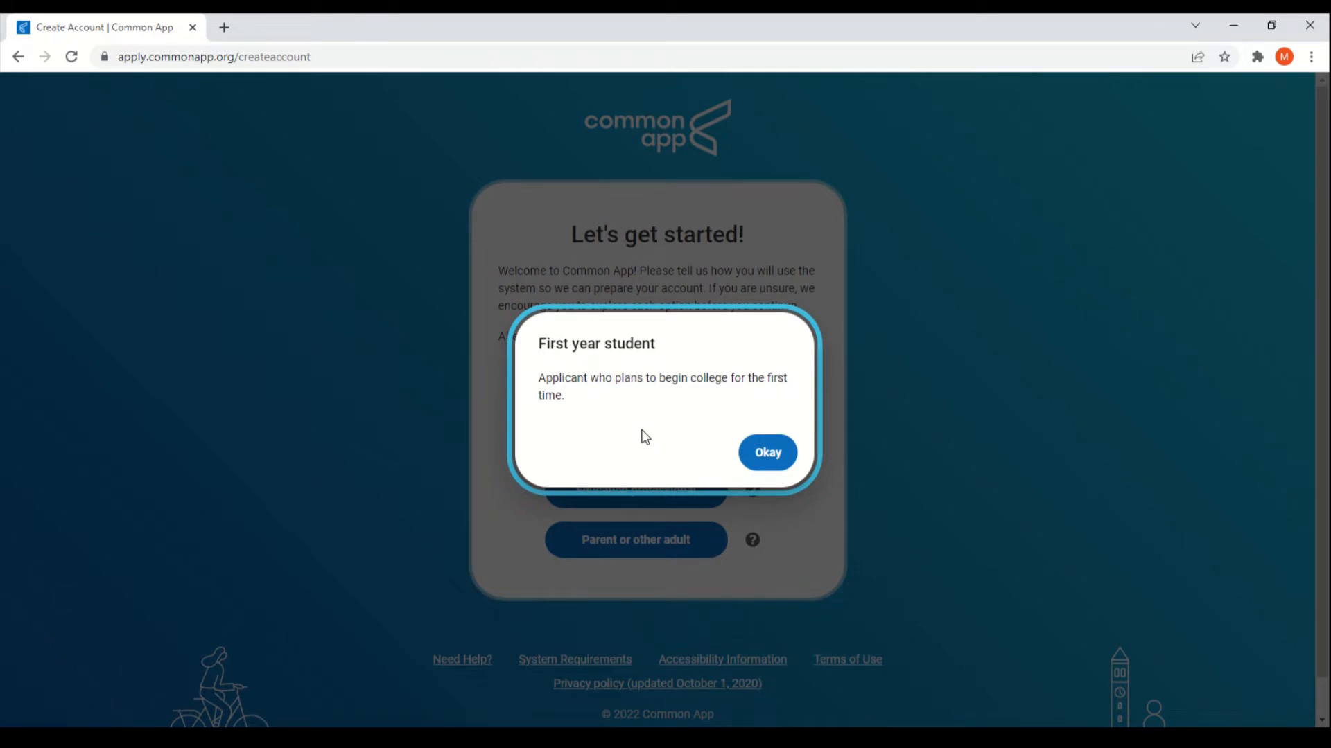
{"action": "left_click", "coordinate": [772, 466]}
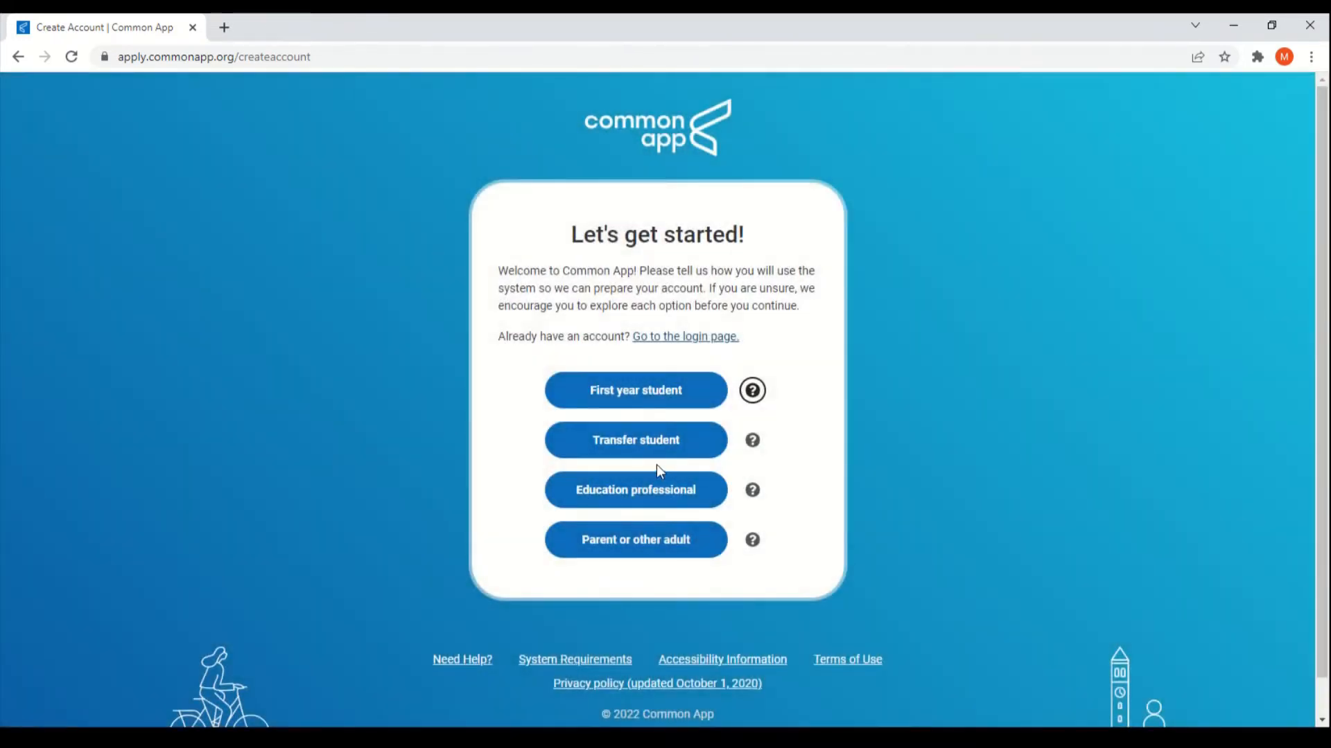
{"action": "left_click", "coordinate": [753, 441]}
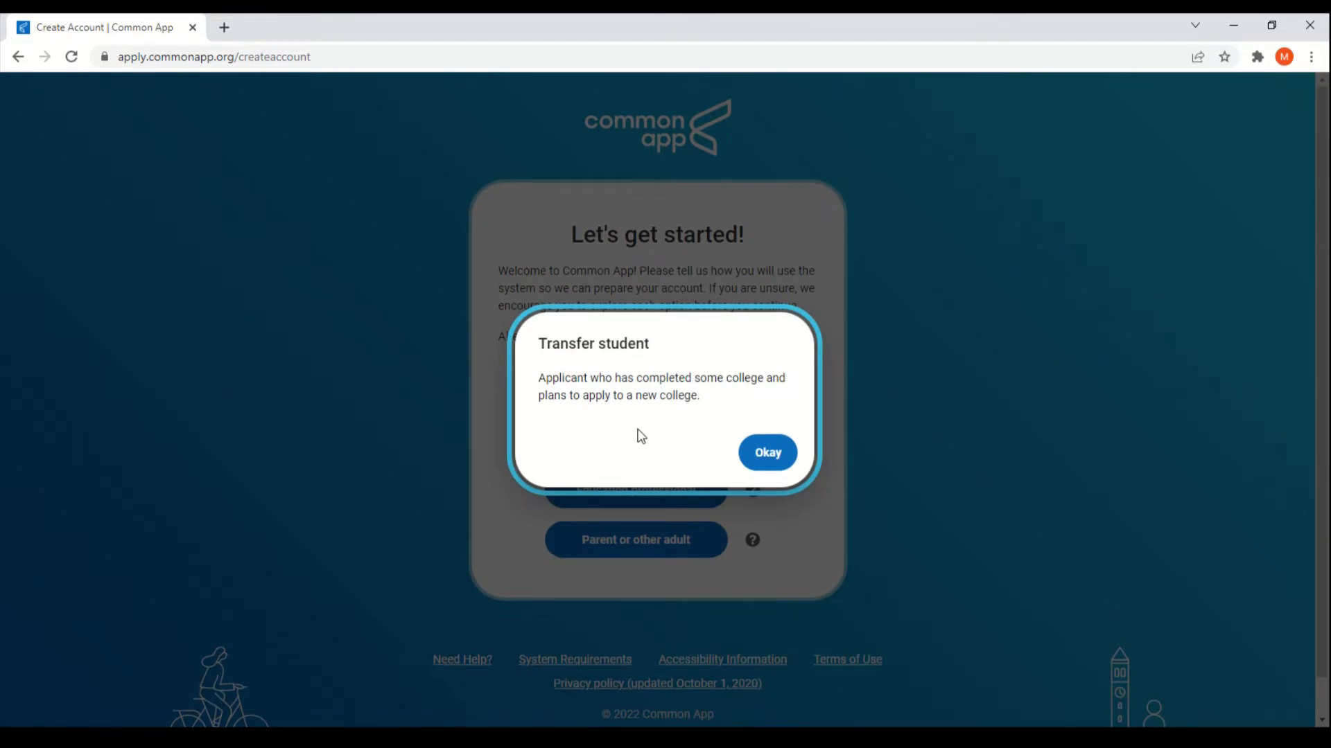
{"action": "left_click", "coordinate": [766, 458]}
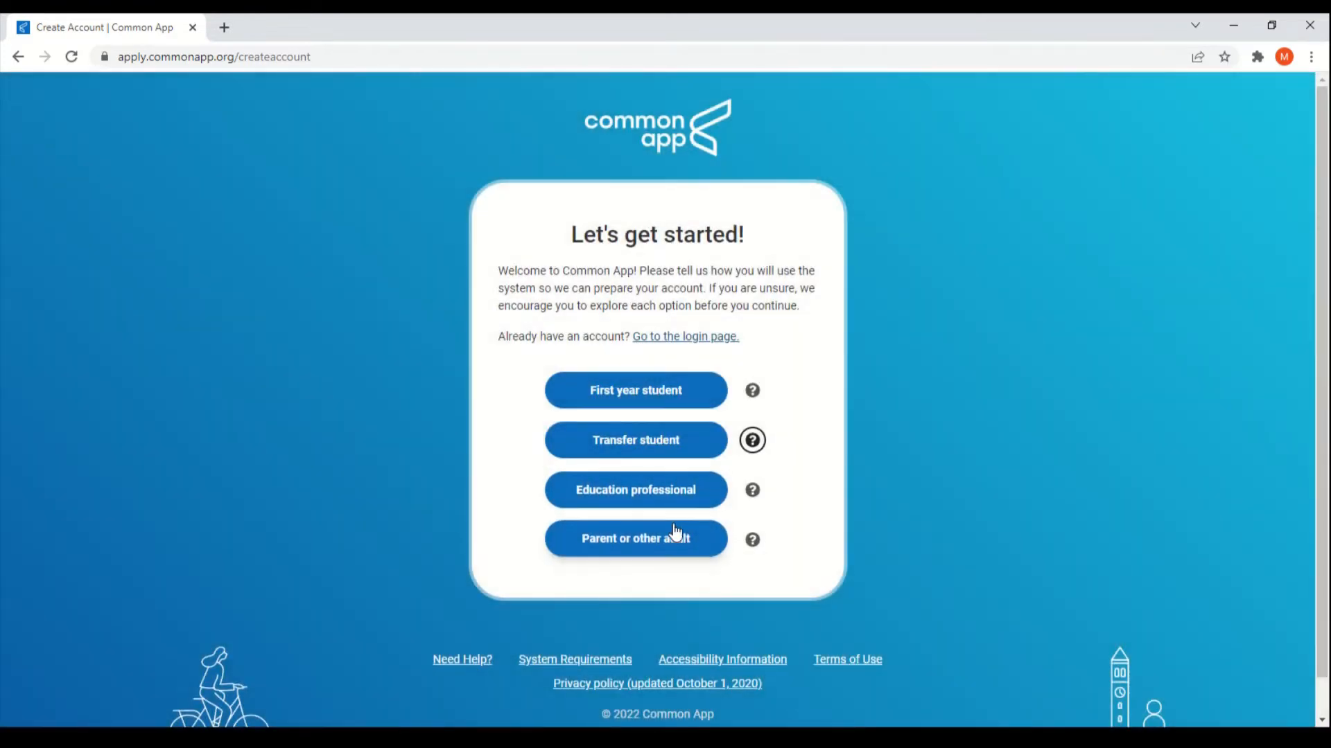
{"action": "left_click", "coordinate": [750, 496]}
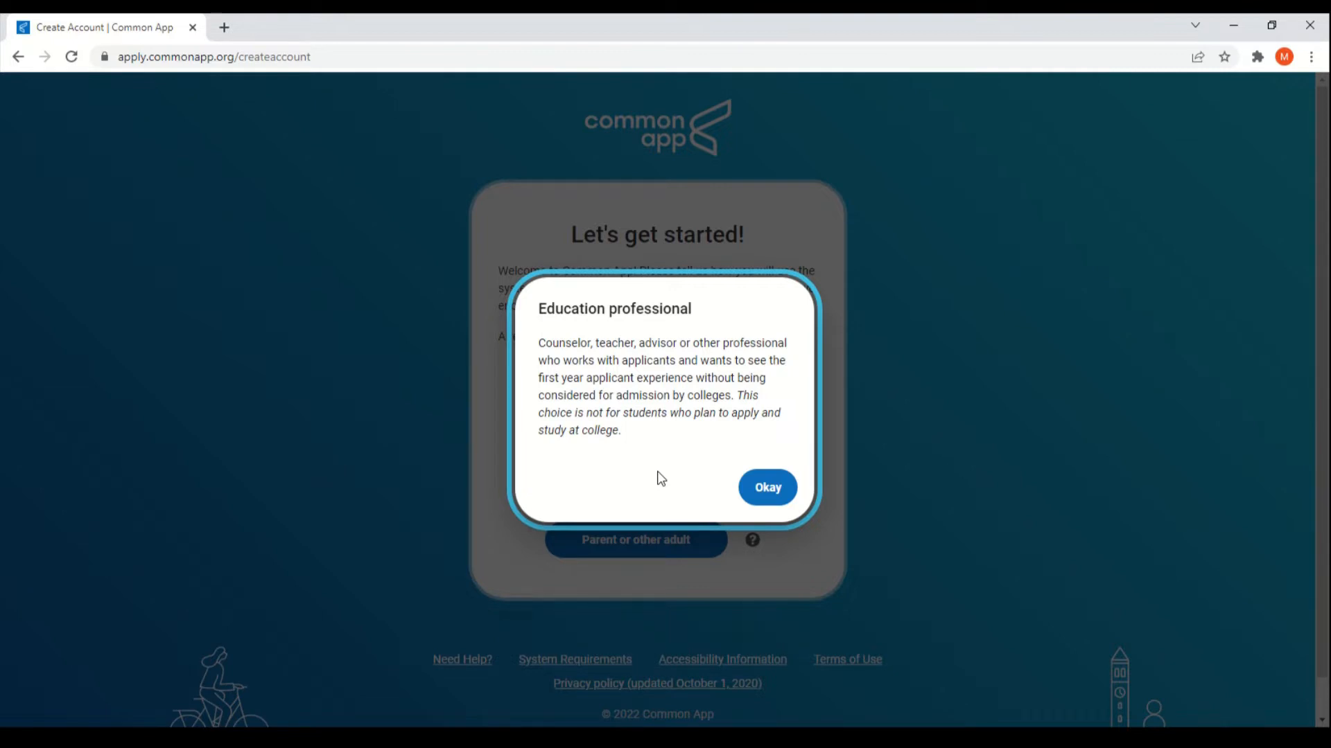
{"action": "left_click", "coordinate": [768, 487]}
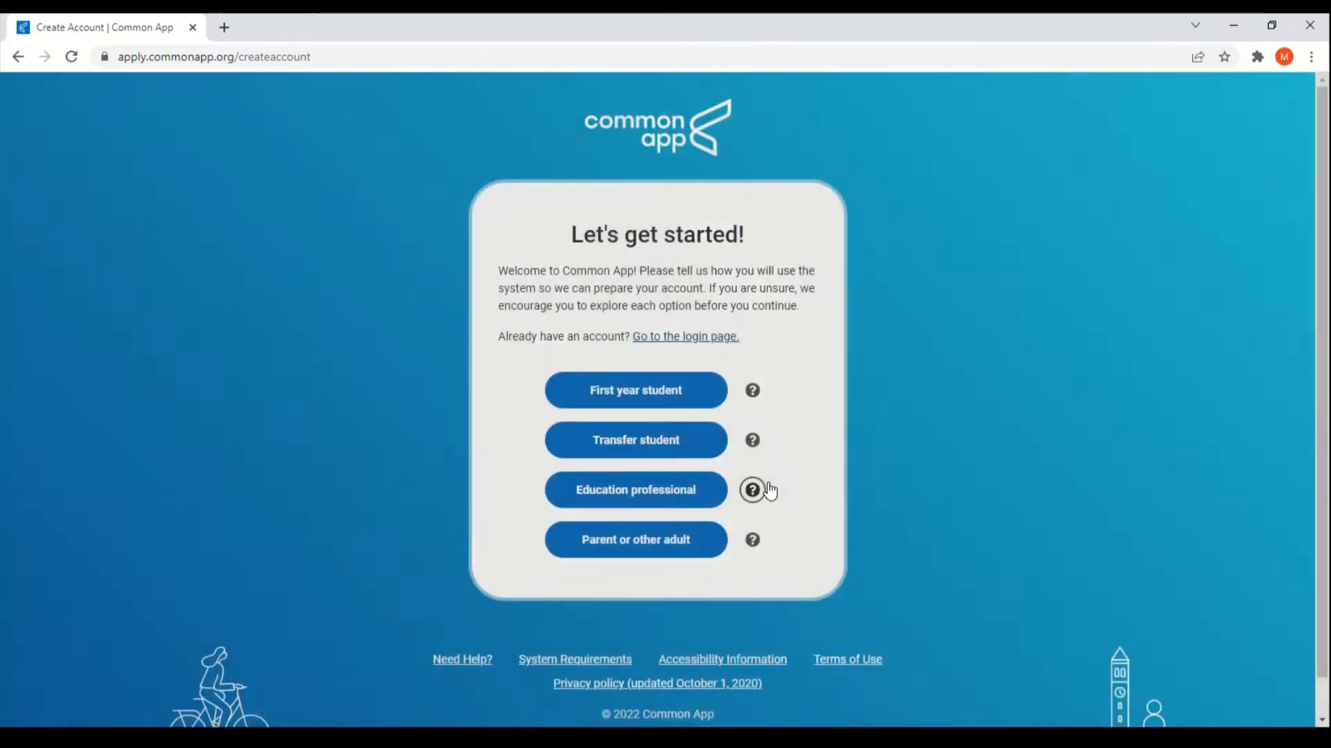
{"action": "left_click", "coordinate": [754, 541]}
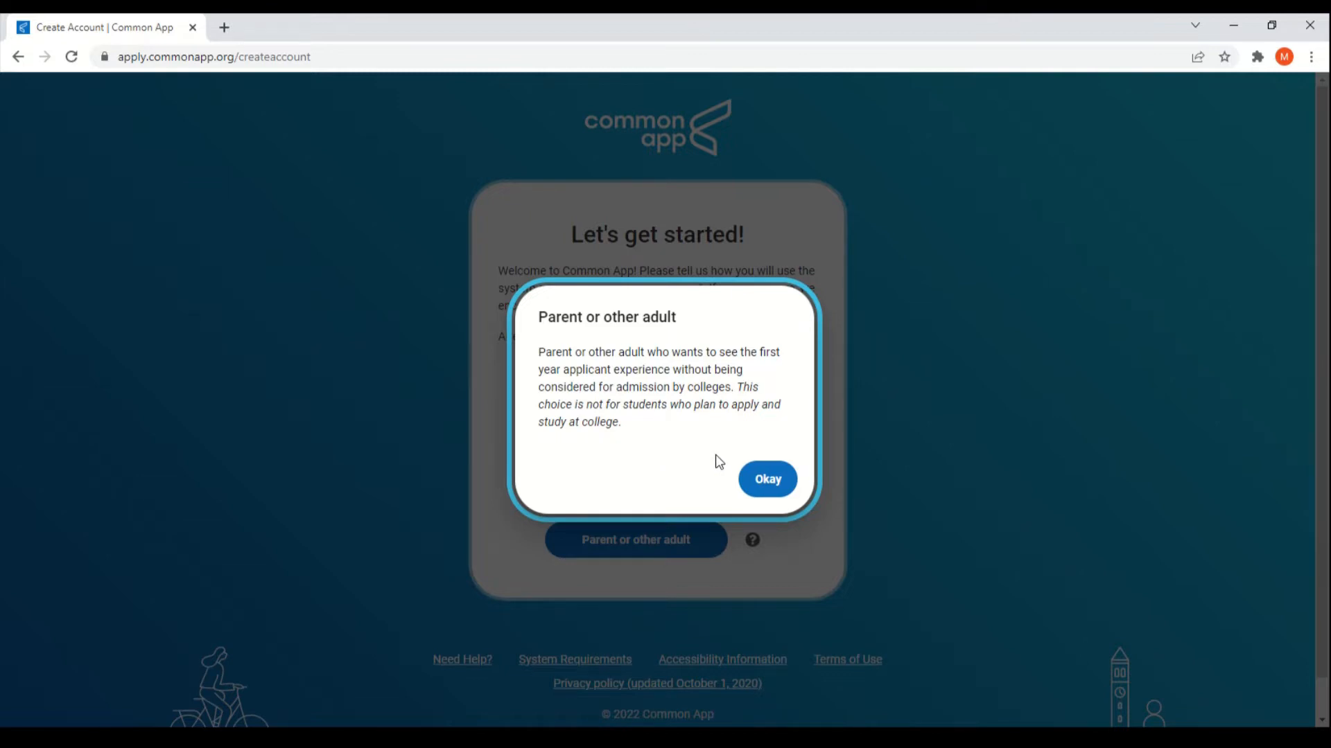
{"action": "left_click", "coordinate": [768, 481]}
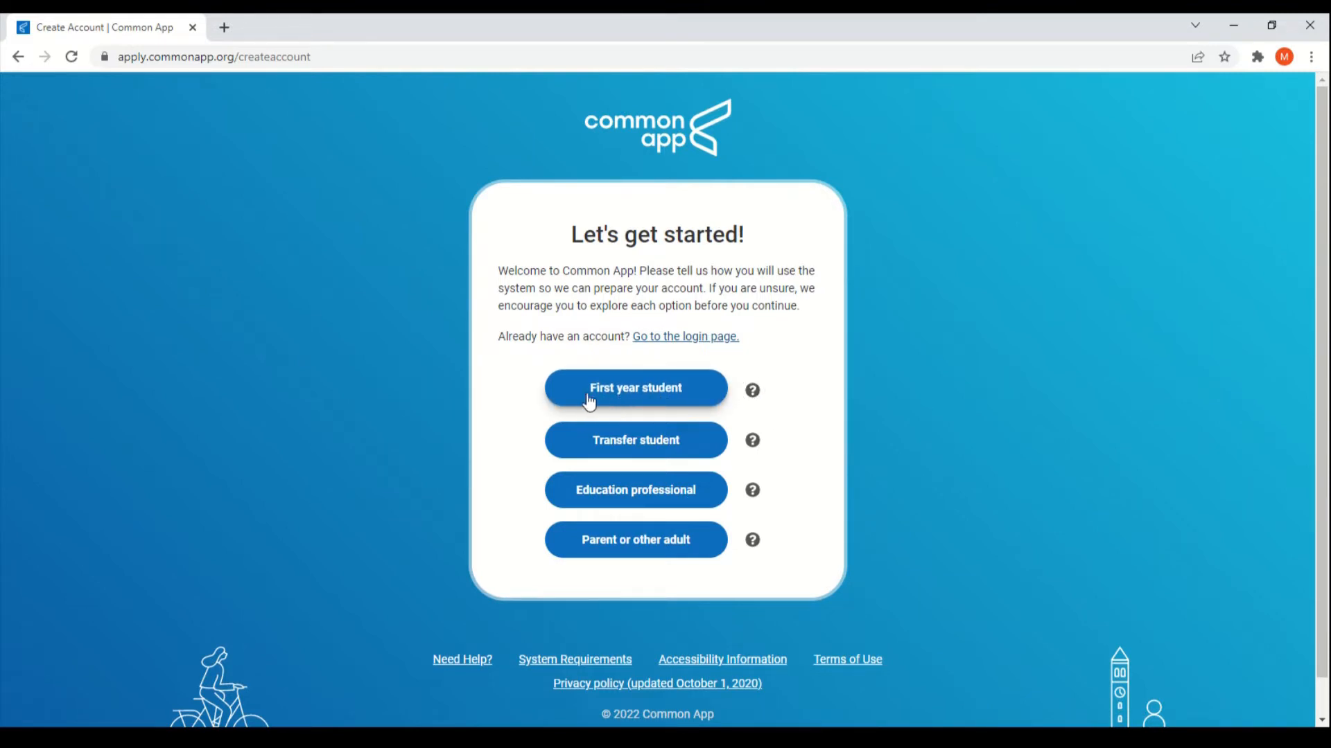
Step: Choose the First year student account type and look over the password requirements
{"action": "left_click", "coordinate": [697, 394]}
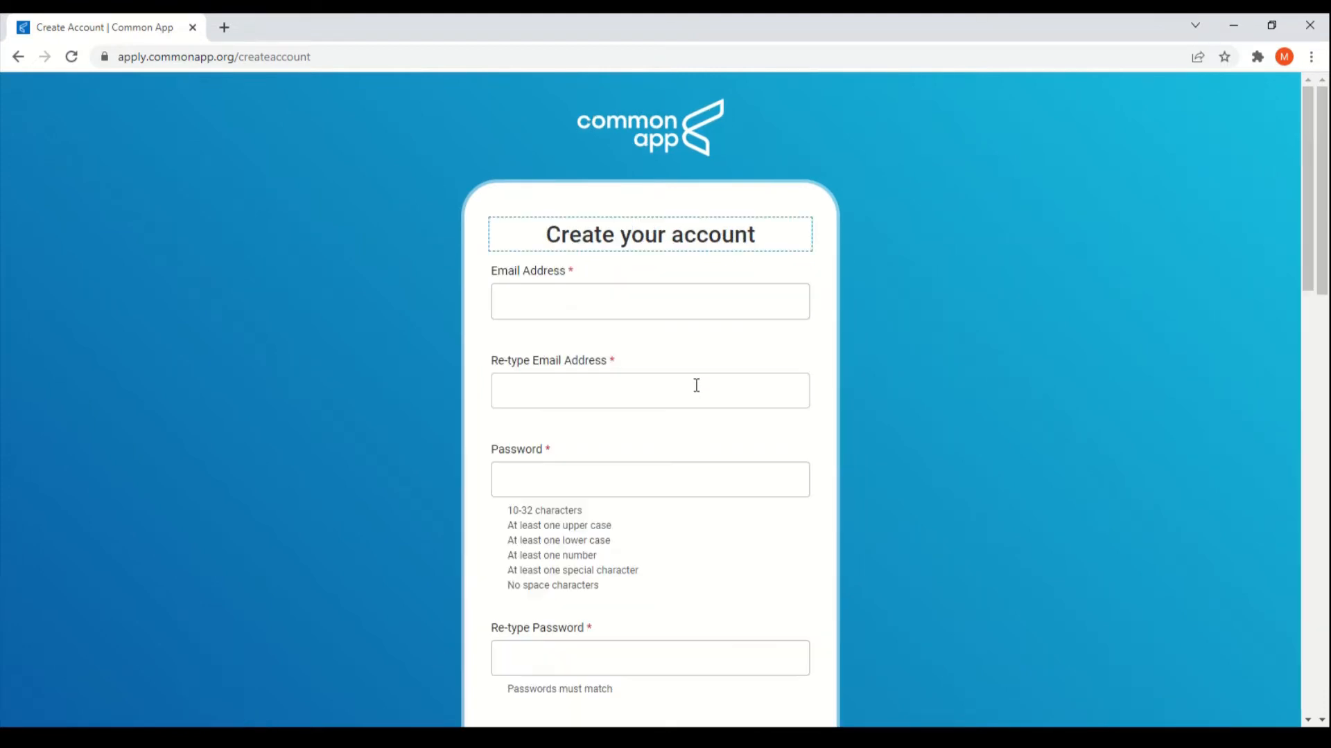
{"action": "left_click", "coordinate": [704, 334]}
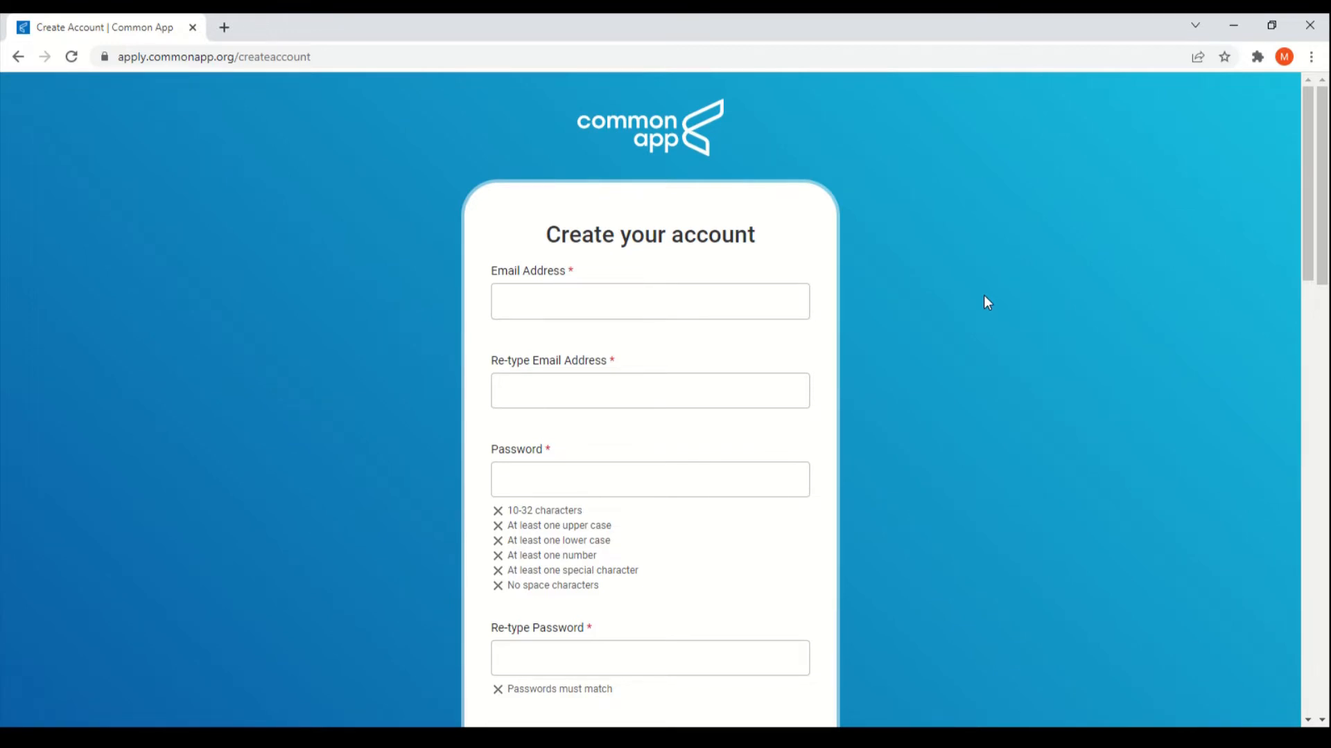
{"action": "scroll", "coordinate": [871, 323], "scroll_direction": "down", "scroll_amount": 2}
{"action": "scroll", "coordinate": [870, 323], "scroll_direction": "down", "scroll_amount": 1}
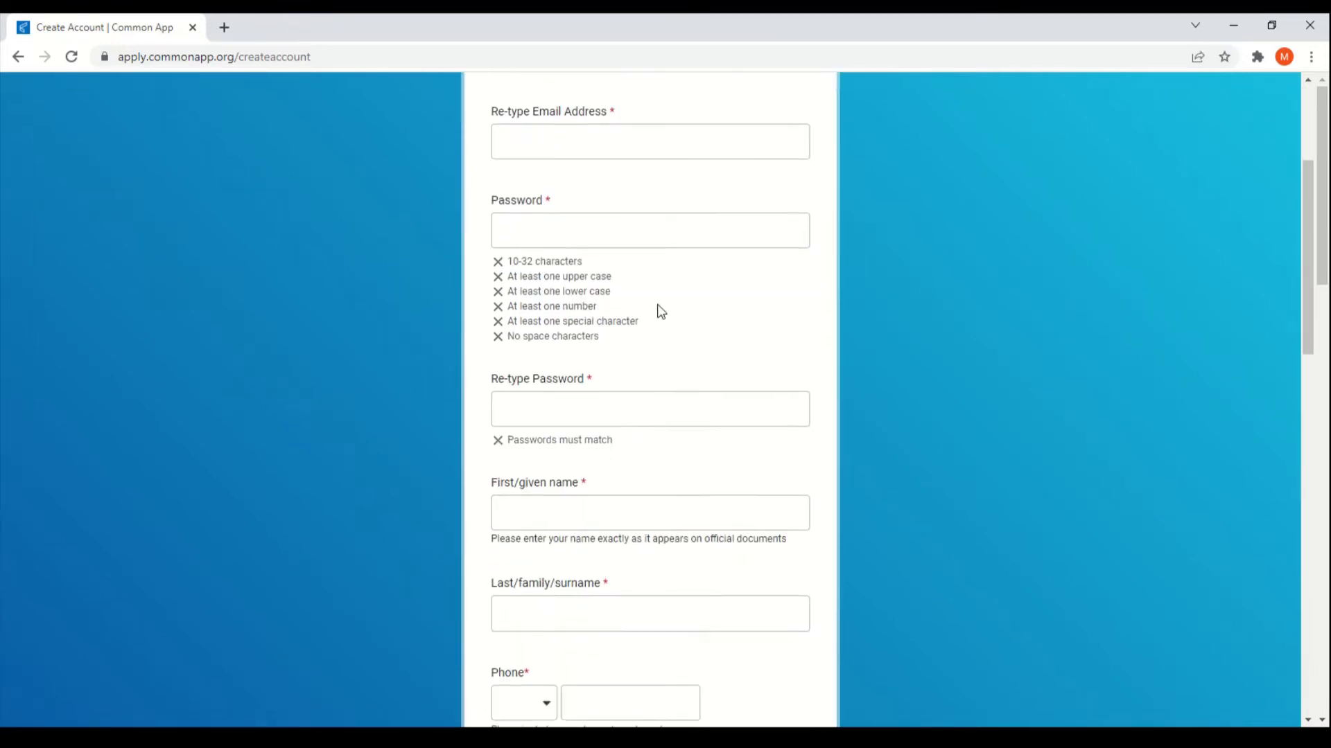
{"action": "left_click_drag", "start_coordinate": [509, 267], "coordinate": [610, 340]}
{"action": "left_click", "coordinate": [610, 339]}
Step: Scroll down the registration form to the Address section and begin adding a home address
{"action": "scroll", "coordinate": [610, 339], "scroll_direction": "down", "scroll_amount": 3}
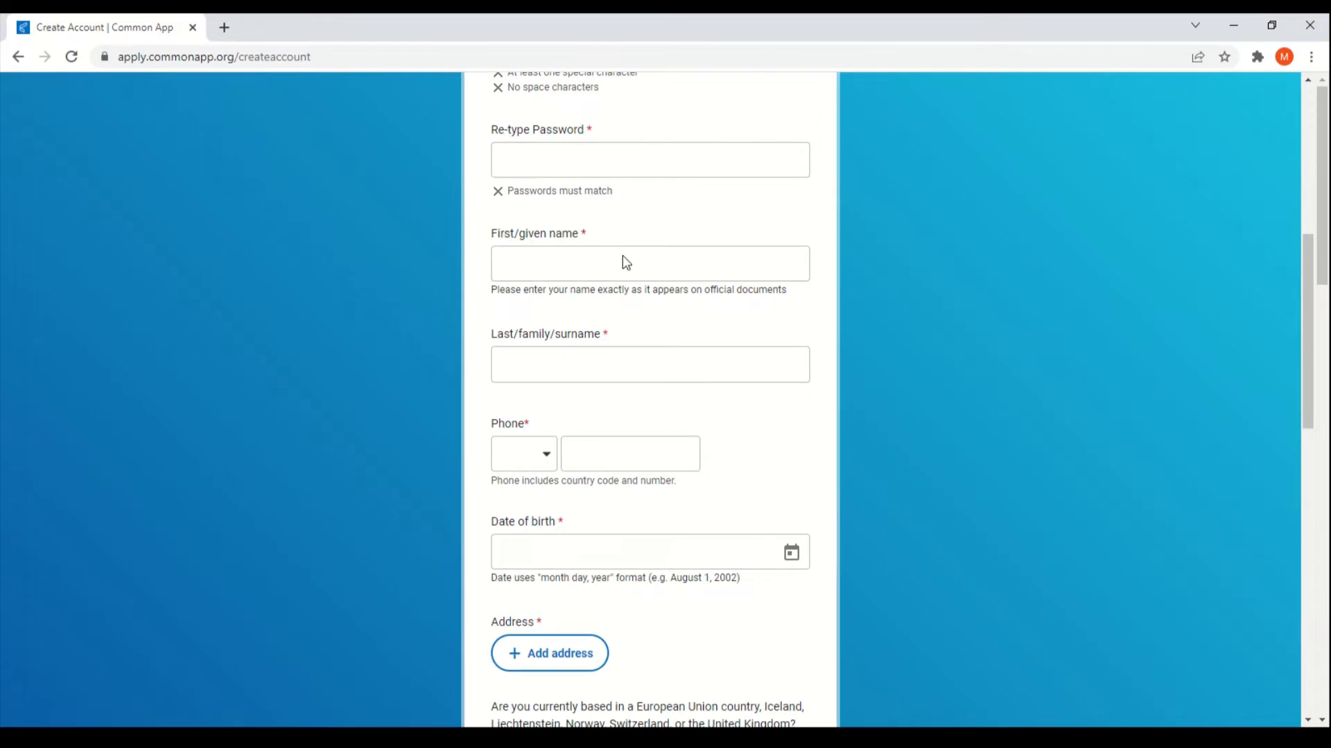
{"action": "scroll", "coordinate": [544, 258], "scroll_direction": "down", "scroll_amount": 2}
{"action": "scroll", "coordinate": [520, 281], "scroll_direction": "down", "scroll_amount": 1}
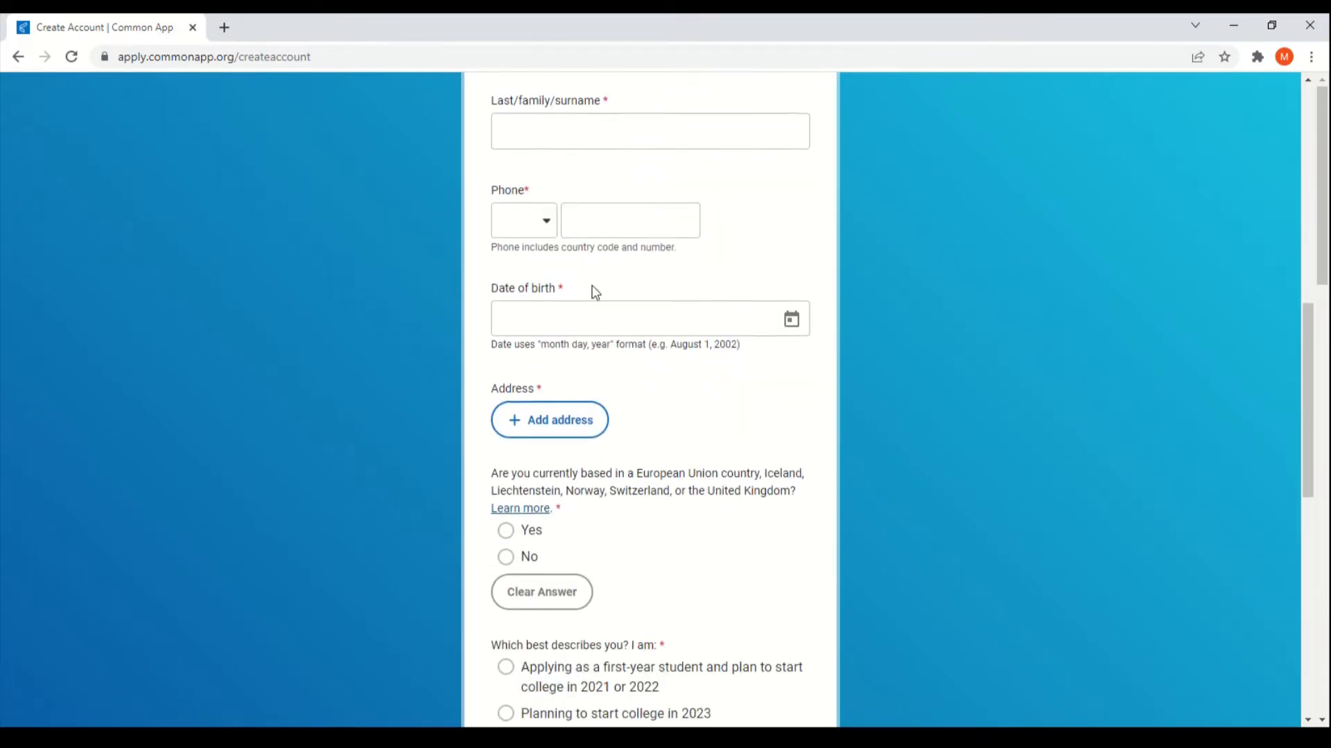
{"action": "scroll", "coordinate": [548, 298], "scroll_direction": "down", "scroll_amount": 1}
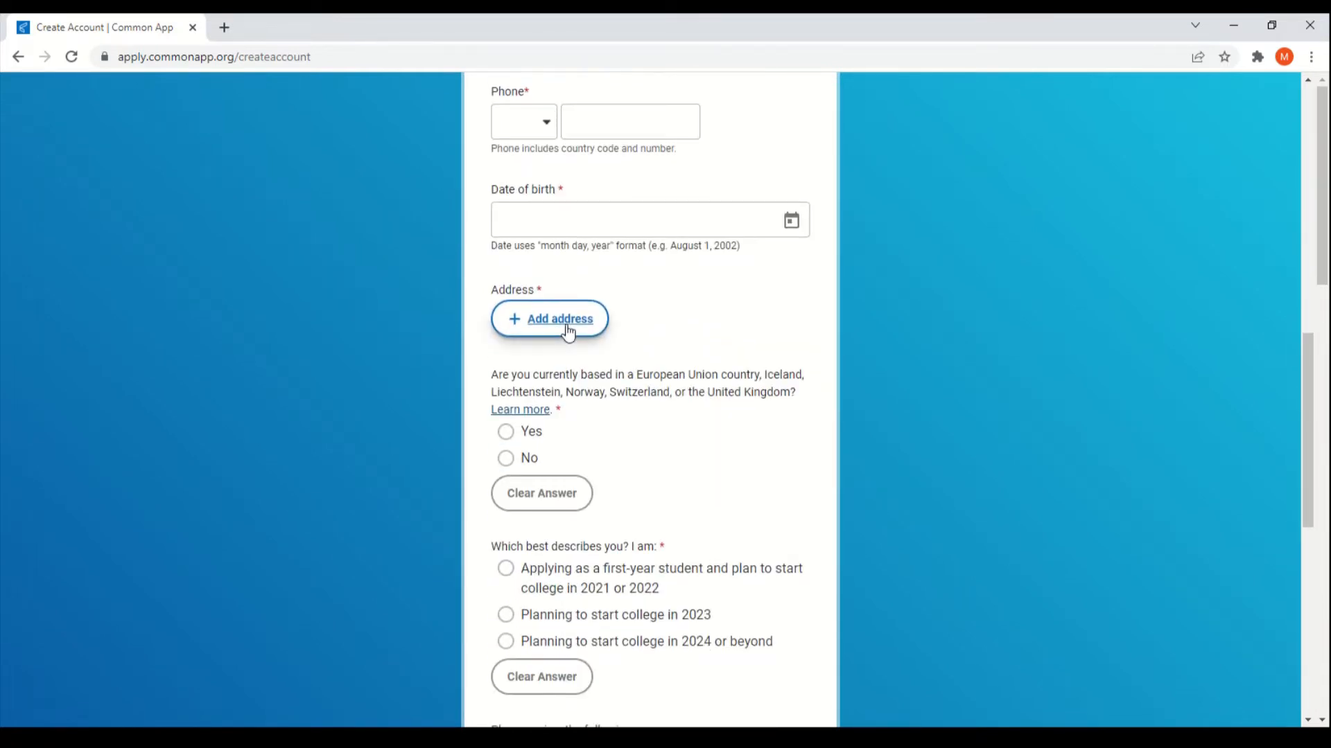
{"action": "left_click", "coordinate": [563, 331]}
Step: Change the address country to Palestine, State of, and bring up suggested street addresses
{"action": "left_click", "coordinate": [770, 353]}
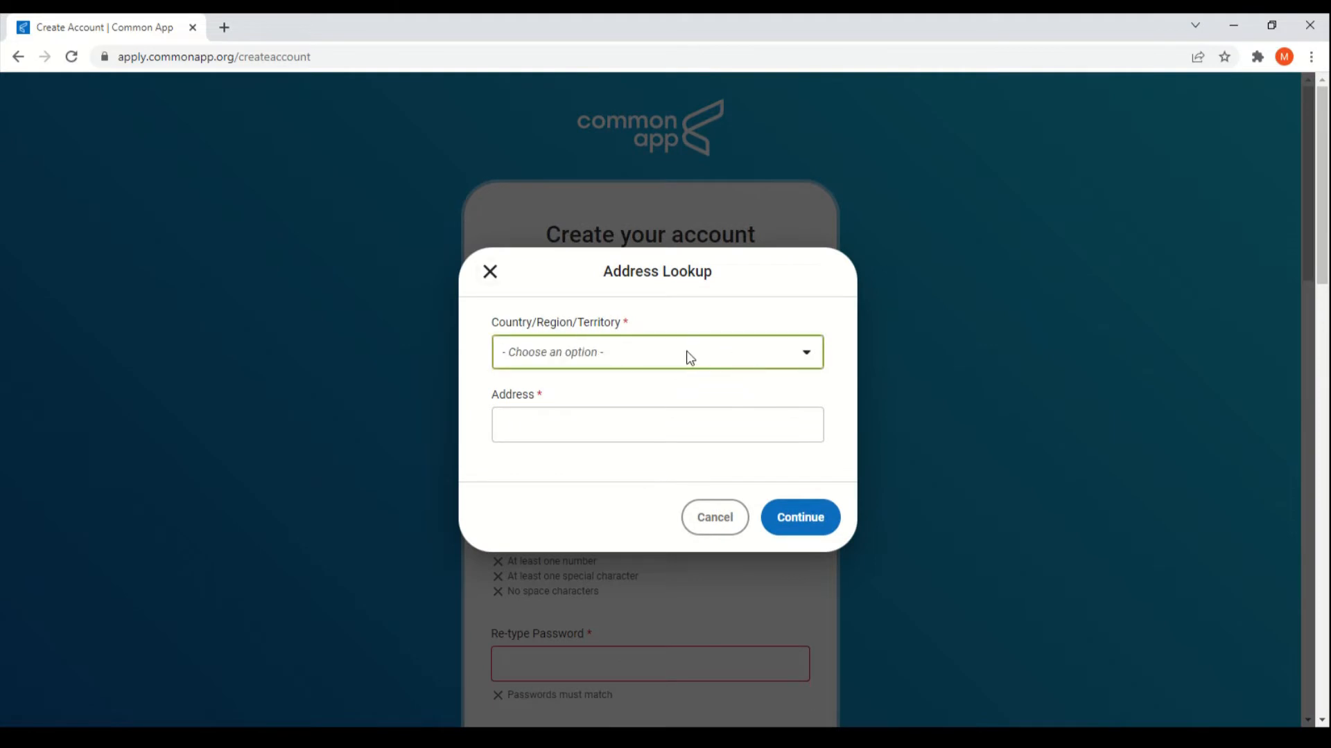
{"action": "type", "text": "pales"}
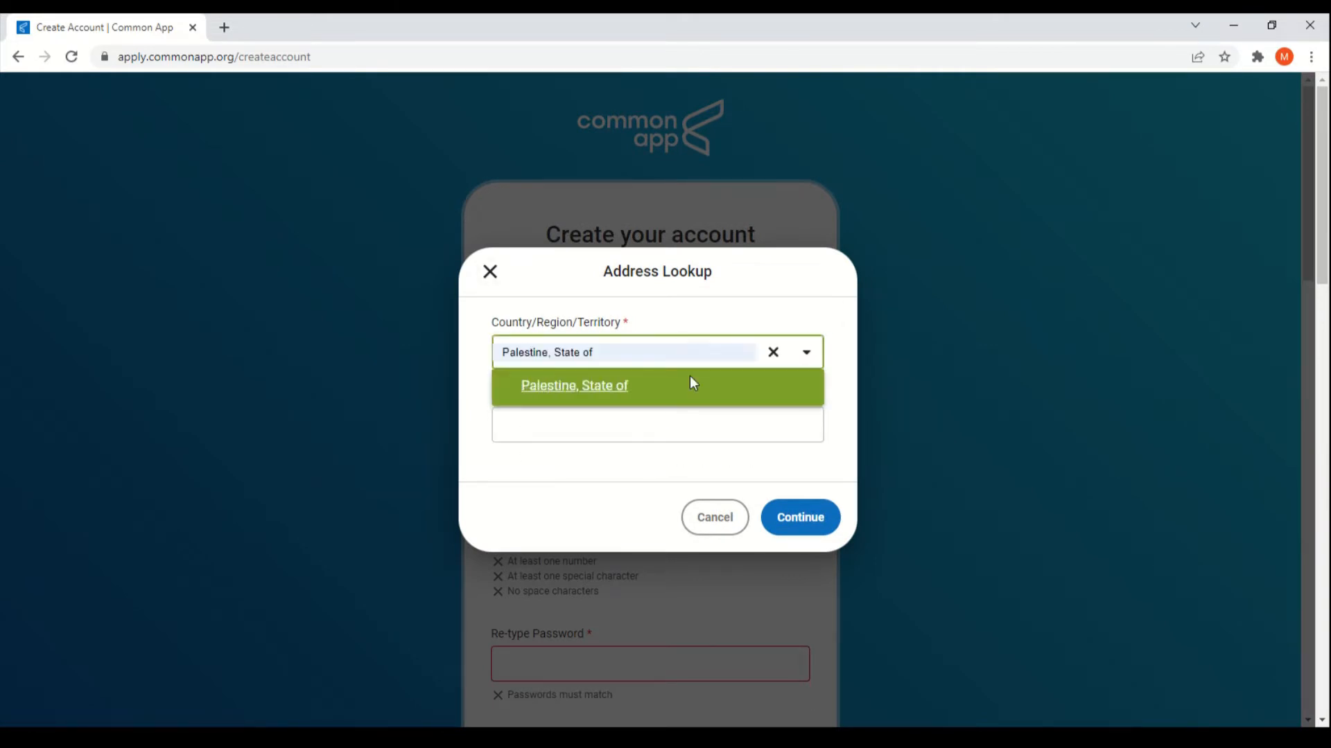
{"action": "left_click", "coordinate": [629, 395]}
{"action": "left_click", "coordinate": [669, 433]}
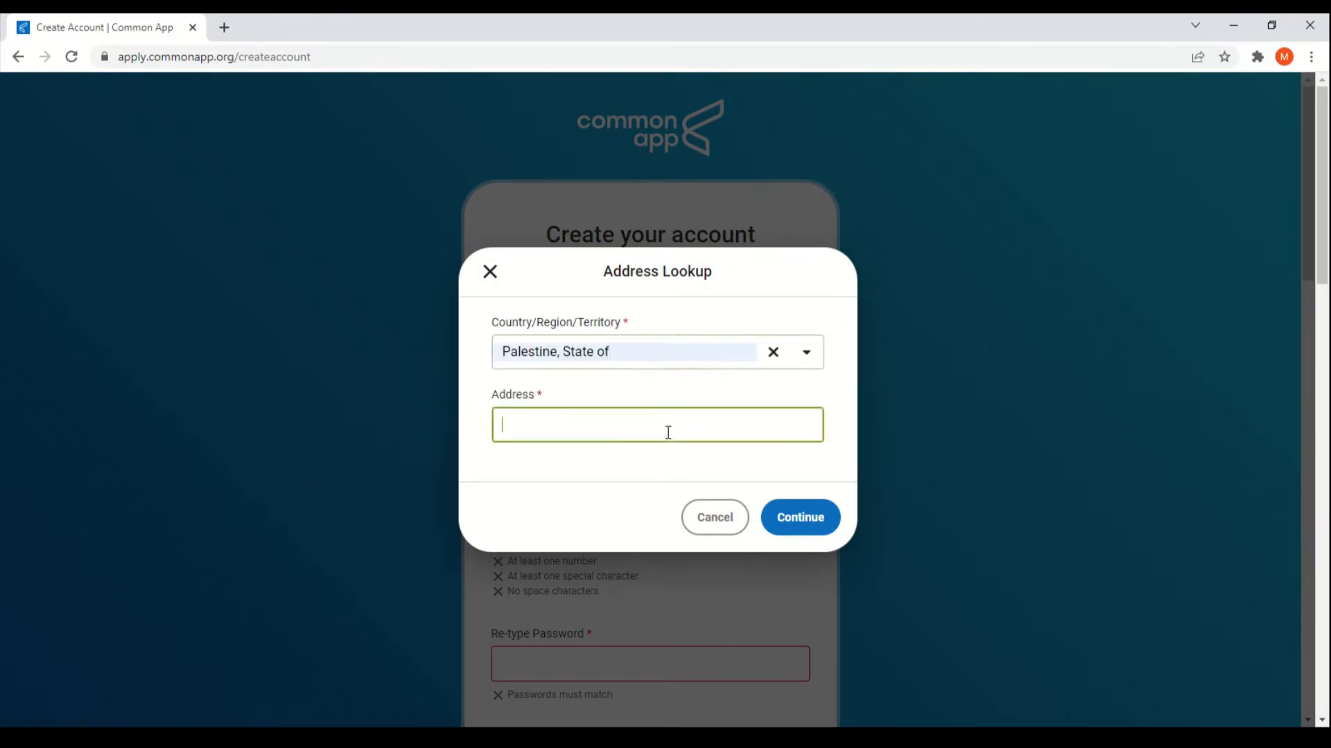
{"action": "left_click", "coordinate": [656, 460]}
{"action": "double_click", "coordinate": [678, 417]}
{"action": "left_click", "coordinate": [678, 418]}
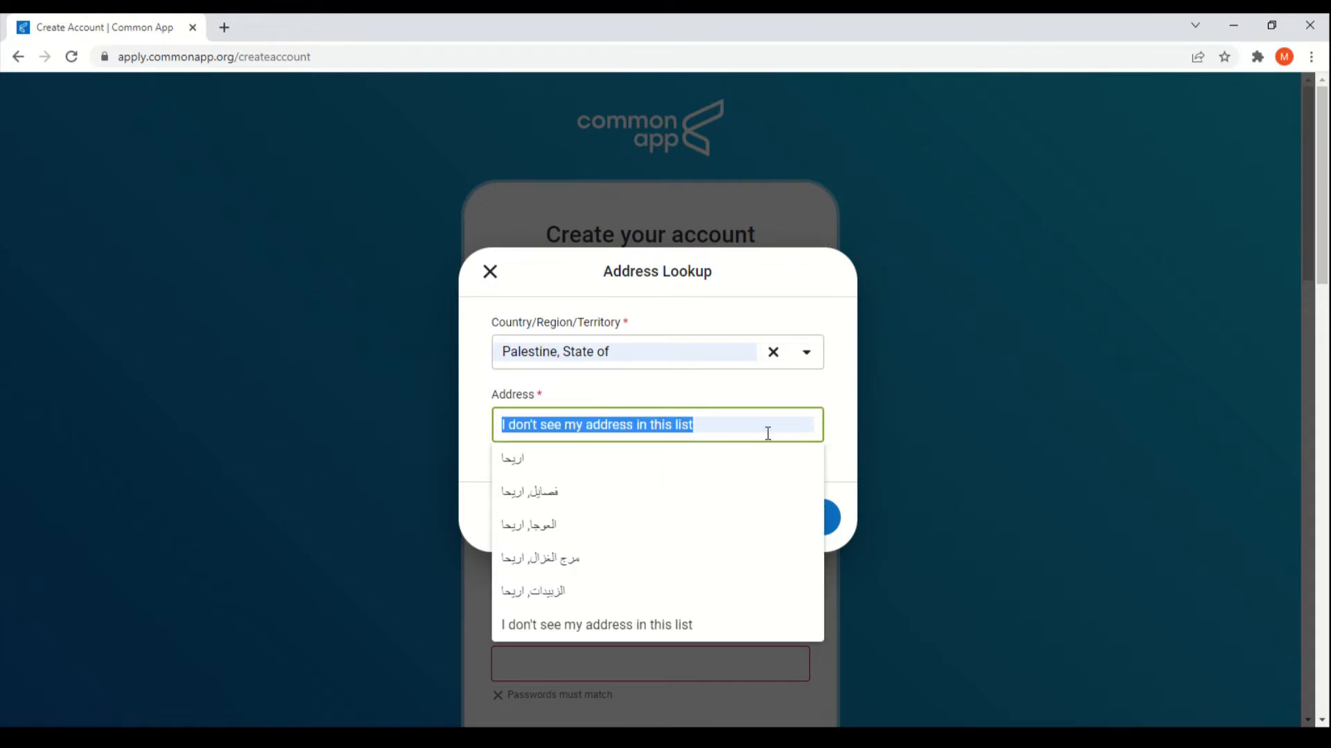
Step: Mark the address as not listed, continue to manual entry, then back out and cancel
{"action": "left_click", "coordinate": [634, 634]}
{"action": "left_click", "coordinate": [815, 526]}
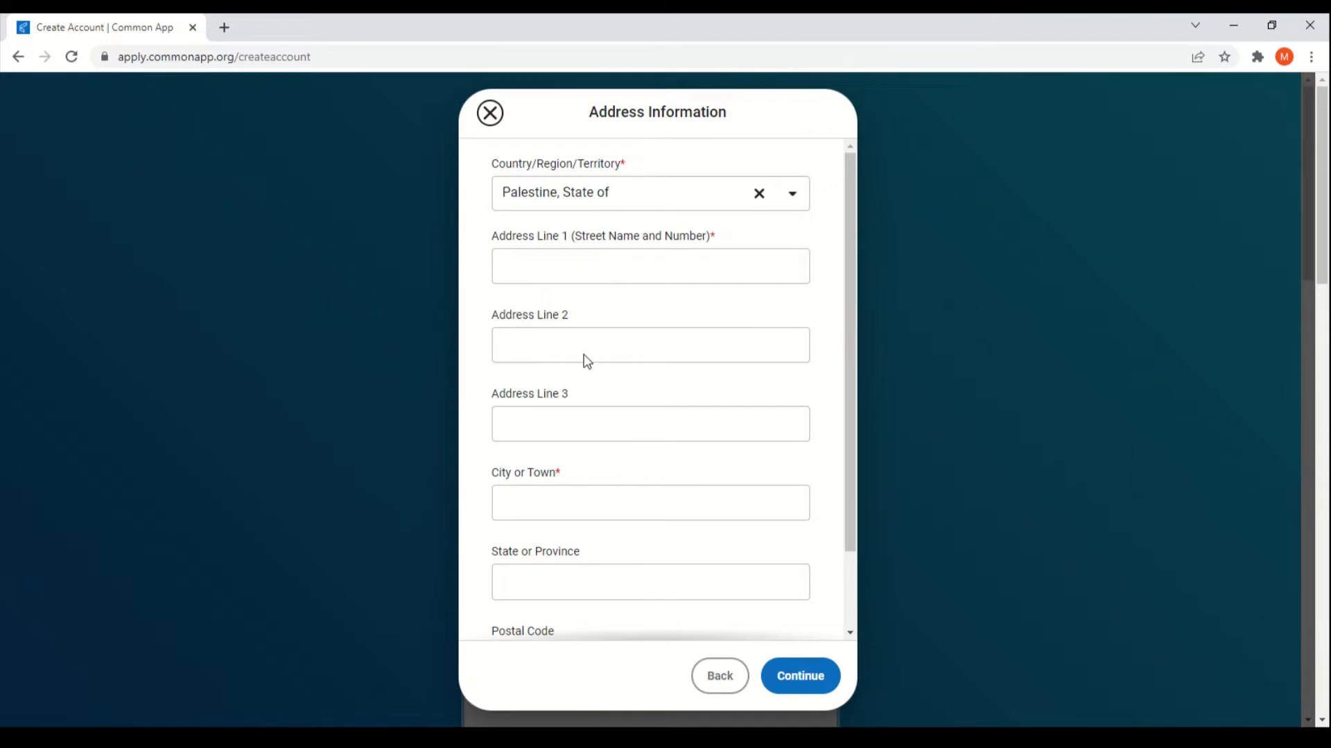
{"action": "scroll", "coordinate": [648, 430], "scroll_direction": "down", "scroll_amount": 1}
{"action": "scroll", "coordinate": [643, 423], "scroll_direction": "up", "scroll_amount": 2}
{"action": "scroll", "coordinate": [638, 446], "scroll_direction": "down", "scroll_amount": 2}
{"action": "left_click", "coordinate": [719, 676]}
{"action": "left_click", "coordinate": [716, 515]}
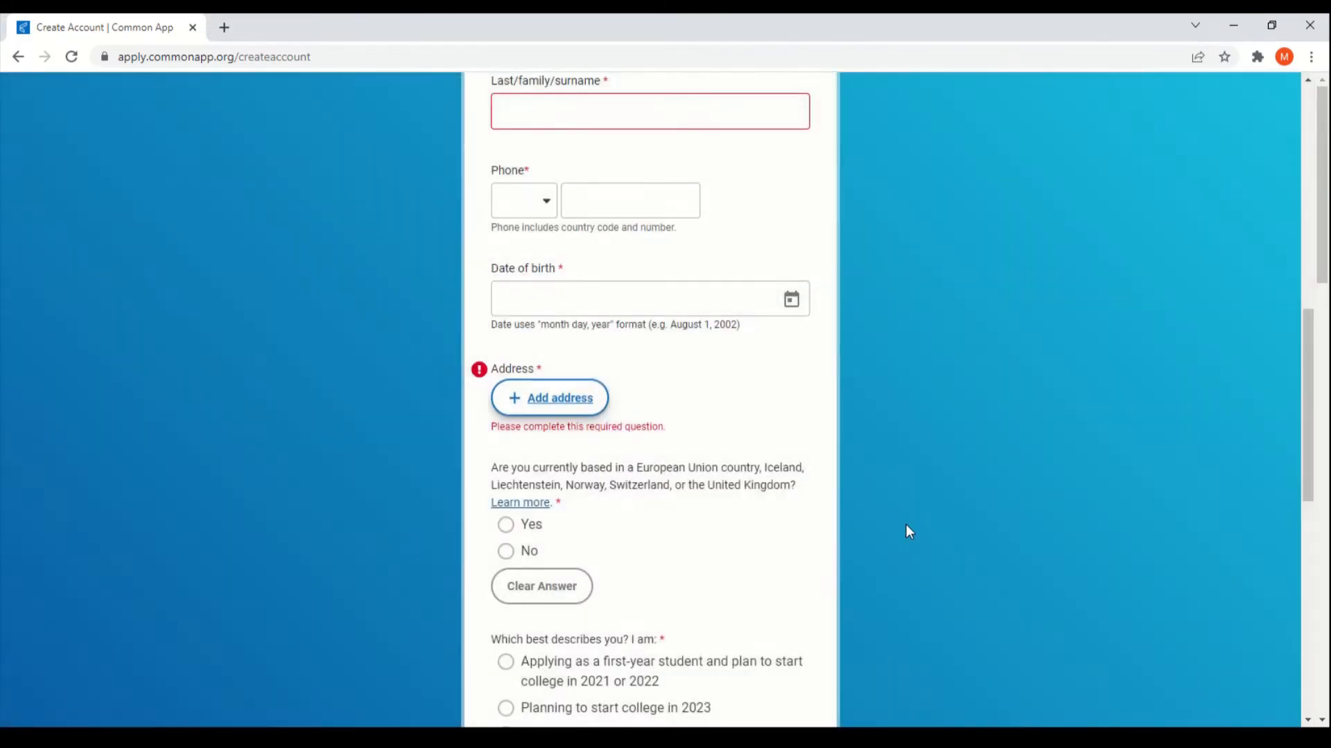
Step: Accept the Terms of Use and Privacy Policy and submit the Create Account form
{"action": "scroll", "coordinate": [866, 513], "scroll_direction": "down", "scroll_amount": 5}
{"action": "scroll", "coordinate": [742, 388], "scroll_direction": "up", "scroll_amount": 1}
{"action": "scroll", "coordinate": [693, 316], "scroll_direction": "up", "scroll_amount": 1}
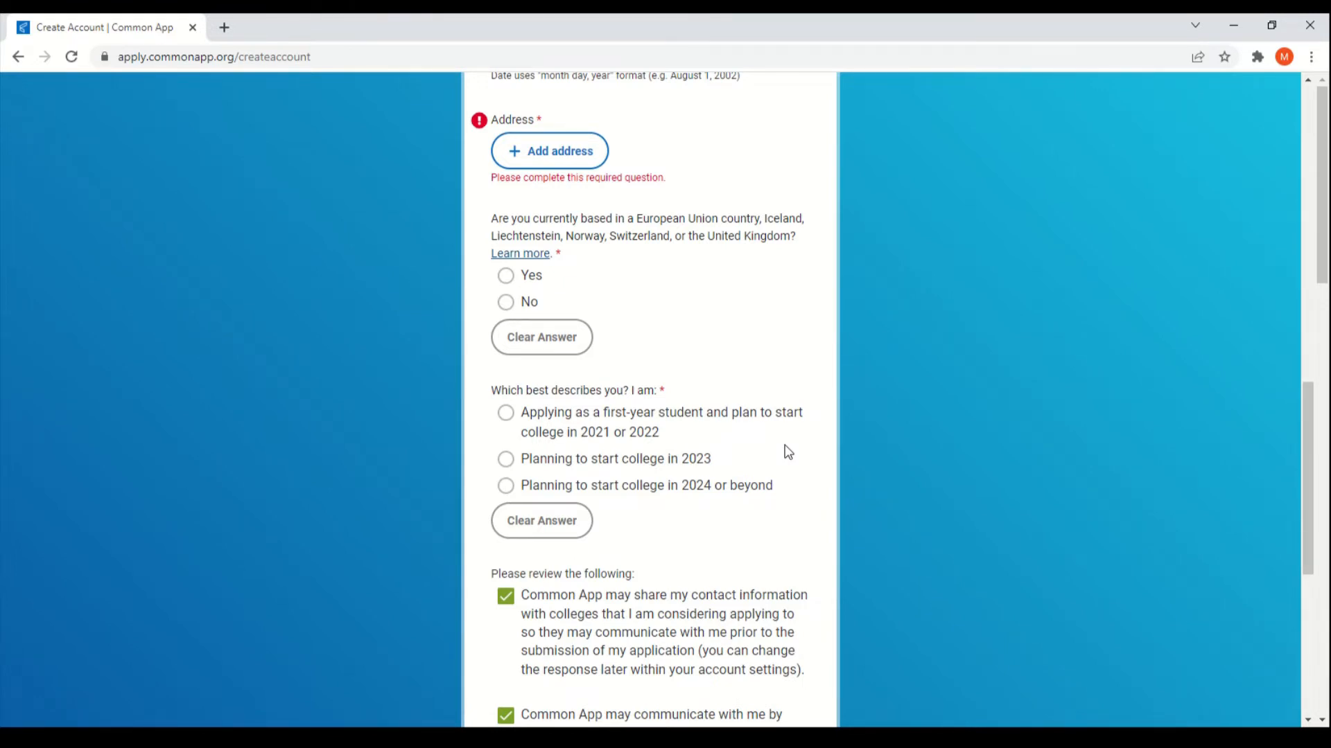
{"action": "scroll", "coordinate": [788, 452], "scroll_direction": "down", "scroll_amount": 6}
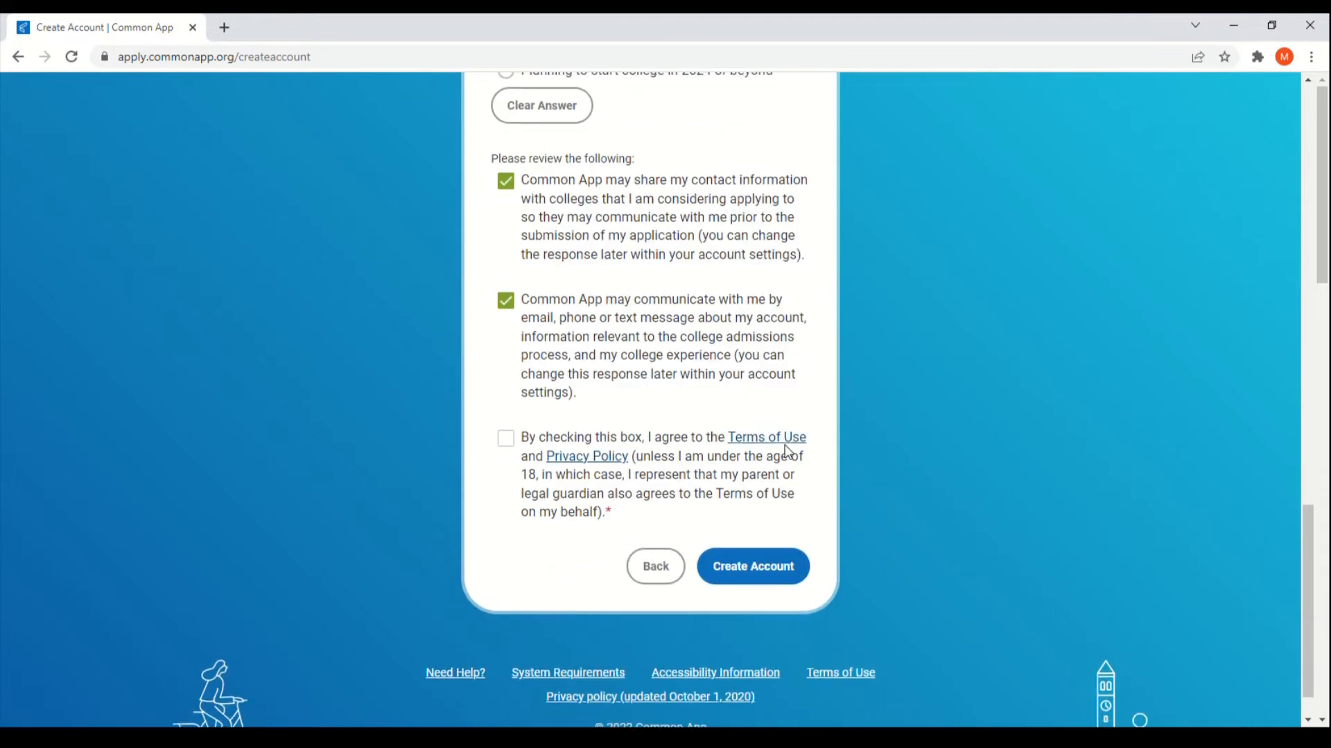
{"action": "left_click", "coordinate": [506, 440]}
{"action": "left_click", "coordinate": [565, 737]}
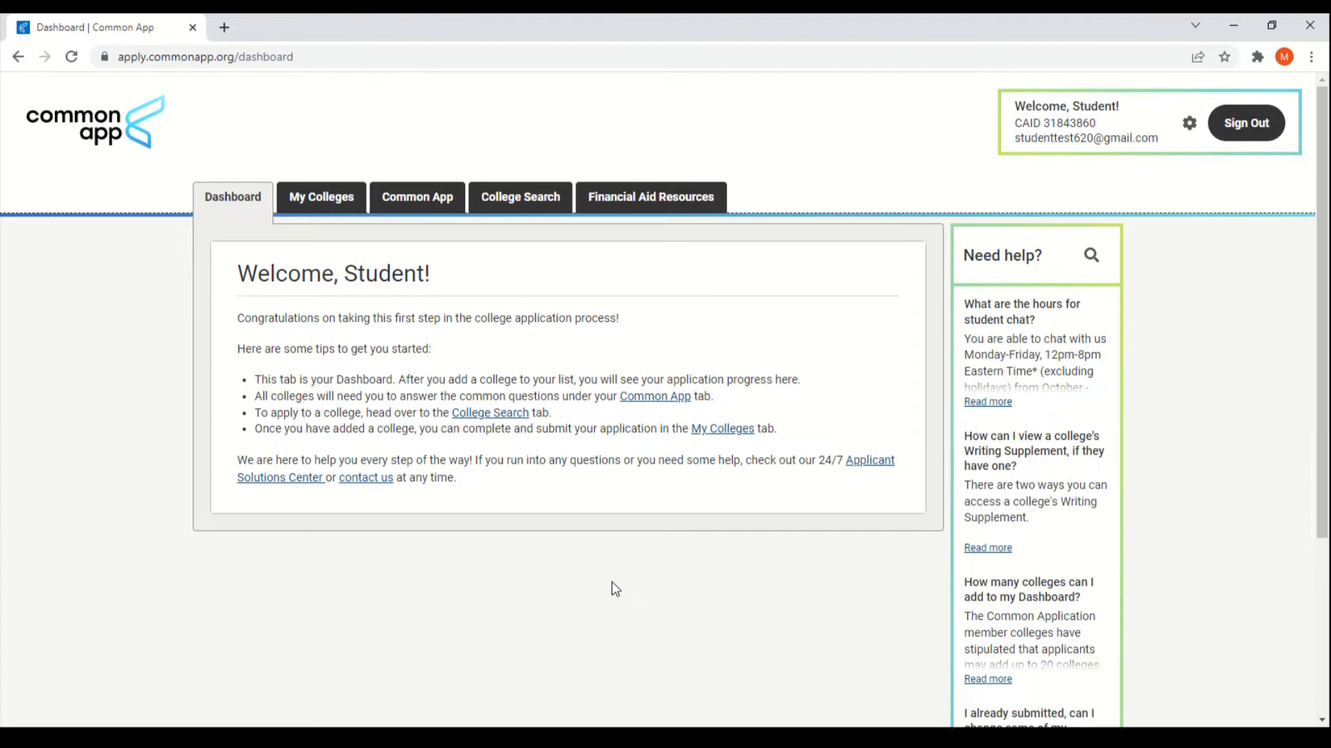
Step: Browse the My Colleges, Common App, and College Search pages
{"action": "left_click", "coordinate": [336, 198]}
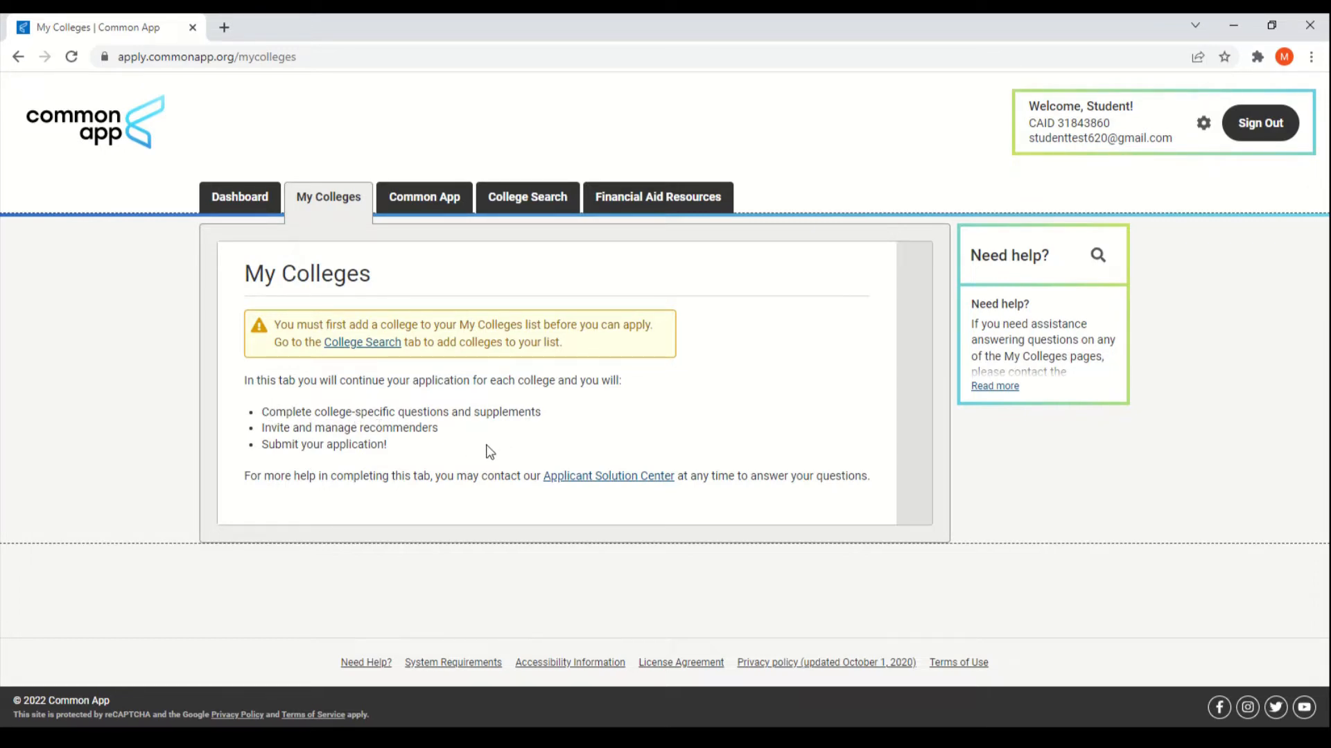
{"action": "left_click", "coordinate": [430, 209]}
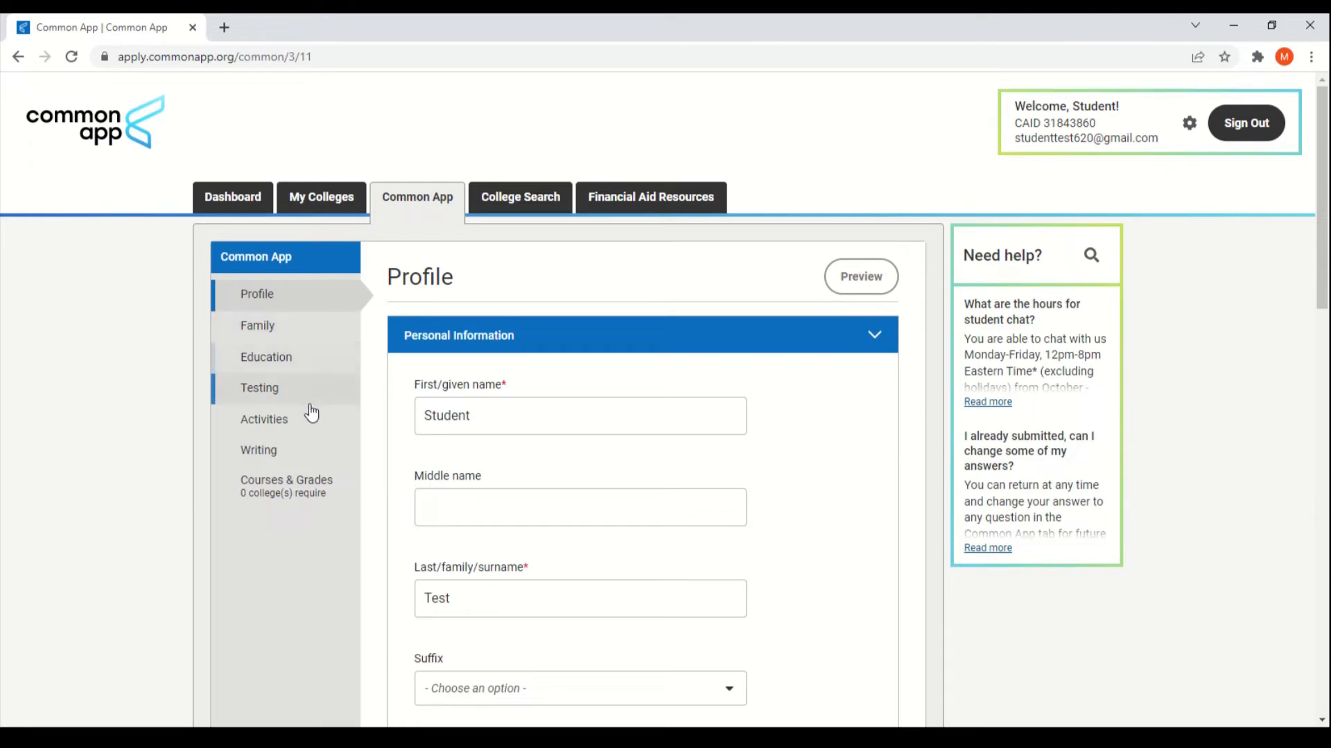
{"action": "left_click", "coordinate": [517, 208]}
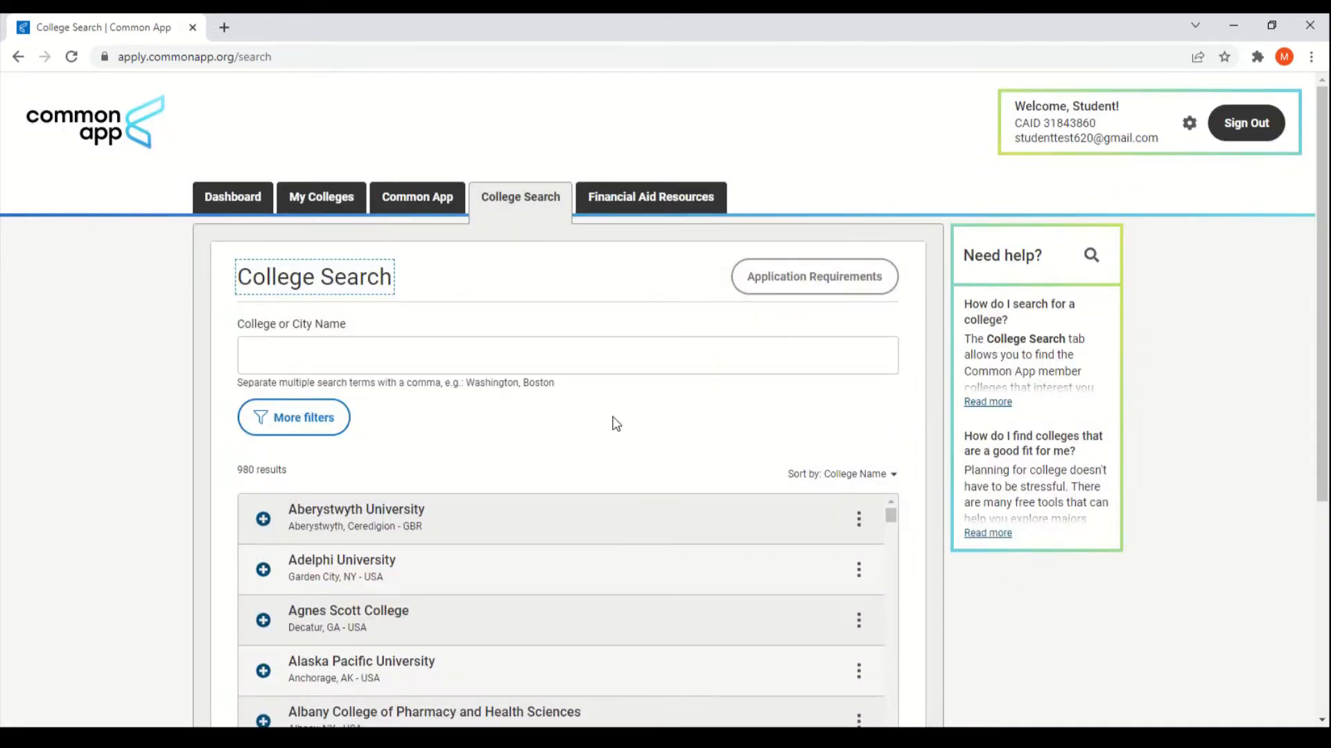
{"action": "scroll", "coordinate": [568, 418], "scroll_direction": "down", "scroll_amount": 1}
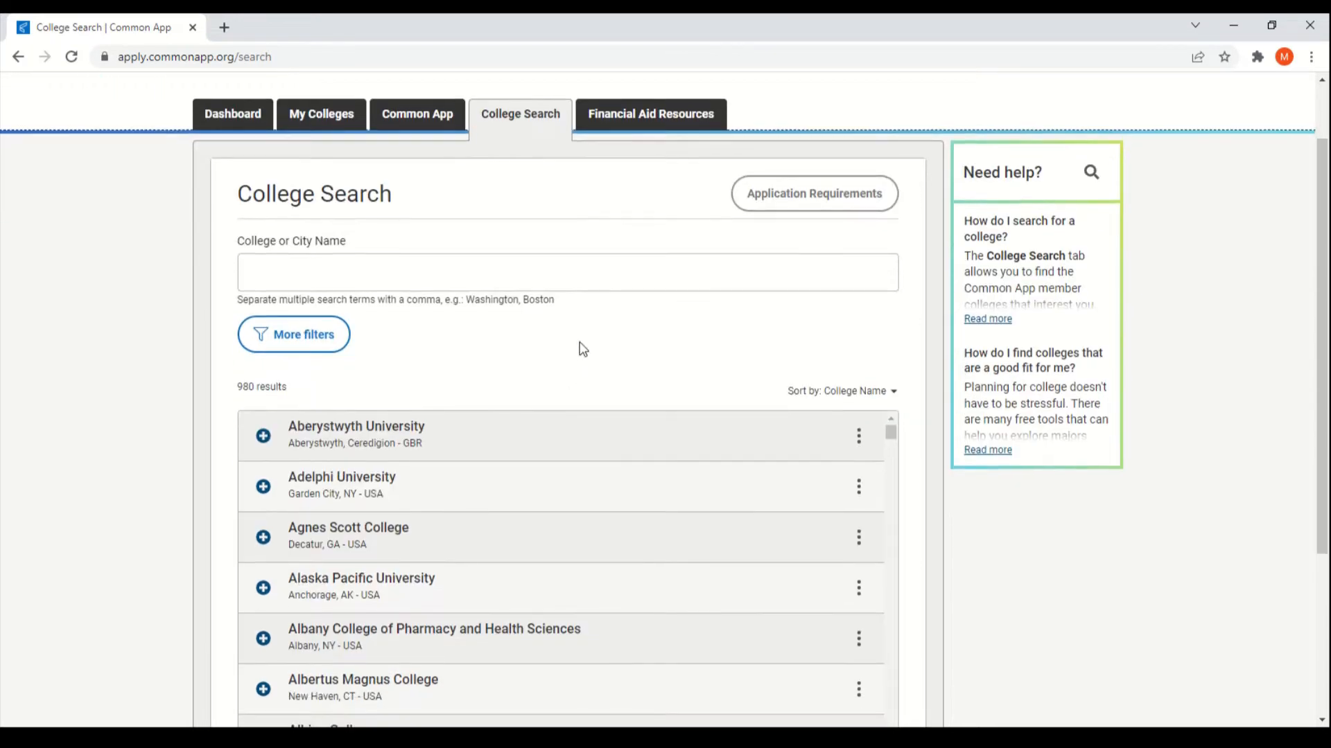
{"action": "scroll", "coordinate": [586, 374], "scroll_direction": "up", "scroll_amount": 1}
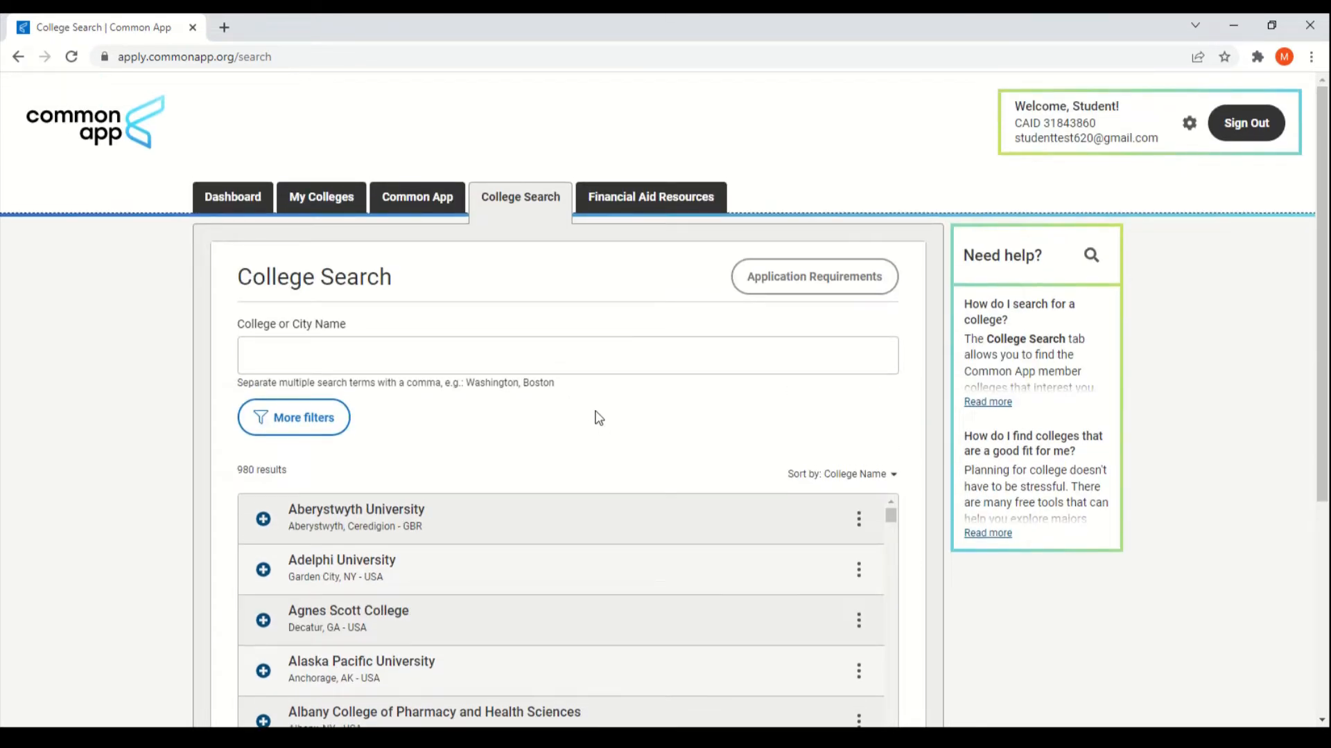
Step: Read through the Financial Aid Resources page's guidance sections
{"action": "left_click", "coordinate": [650, 204]}
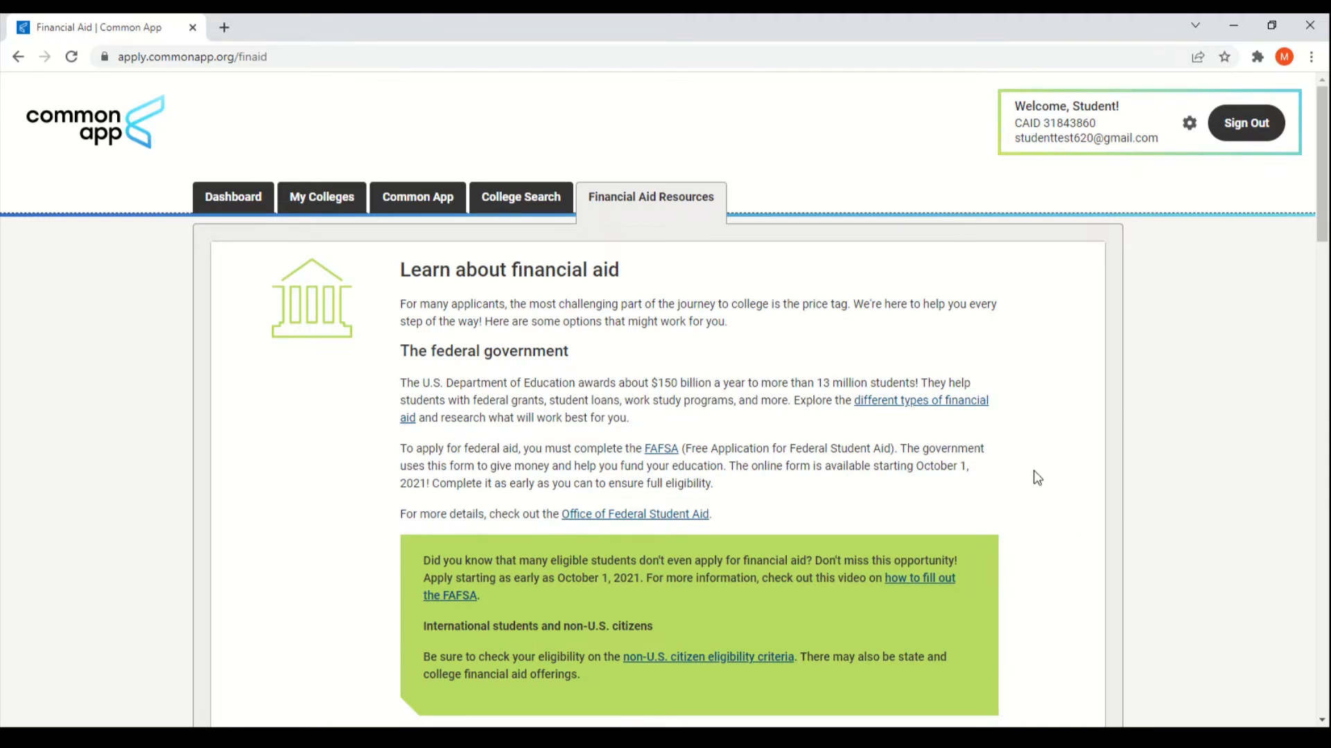
{"action": "scroll", "coordinate": [1040, 474], "scroll_direction": "down", "scroll_amount": 6}
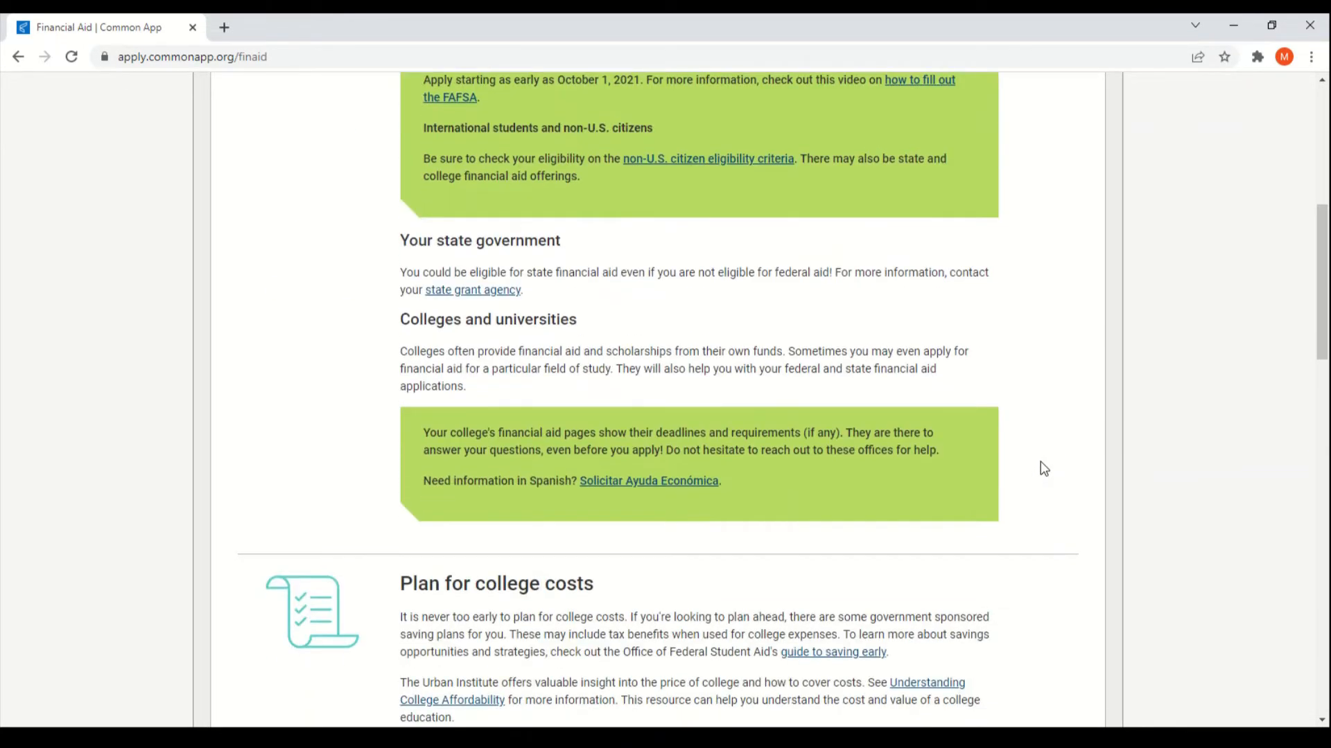
{"action": "scroll", "coordinate": [1043, 468], "scroll_direction": "down", "scroll_amount": 8}
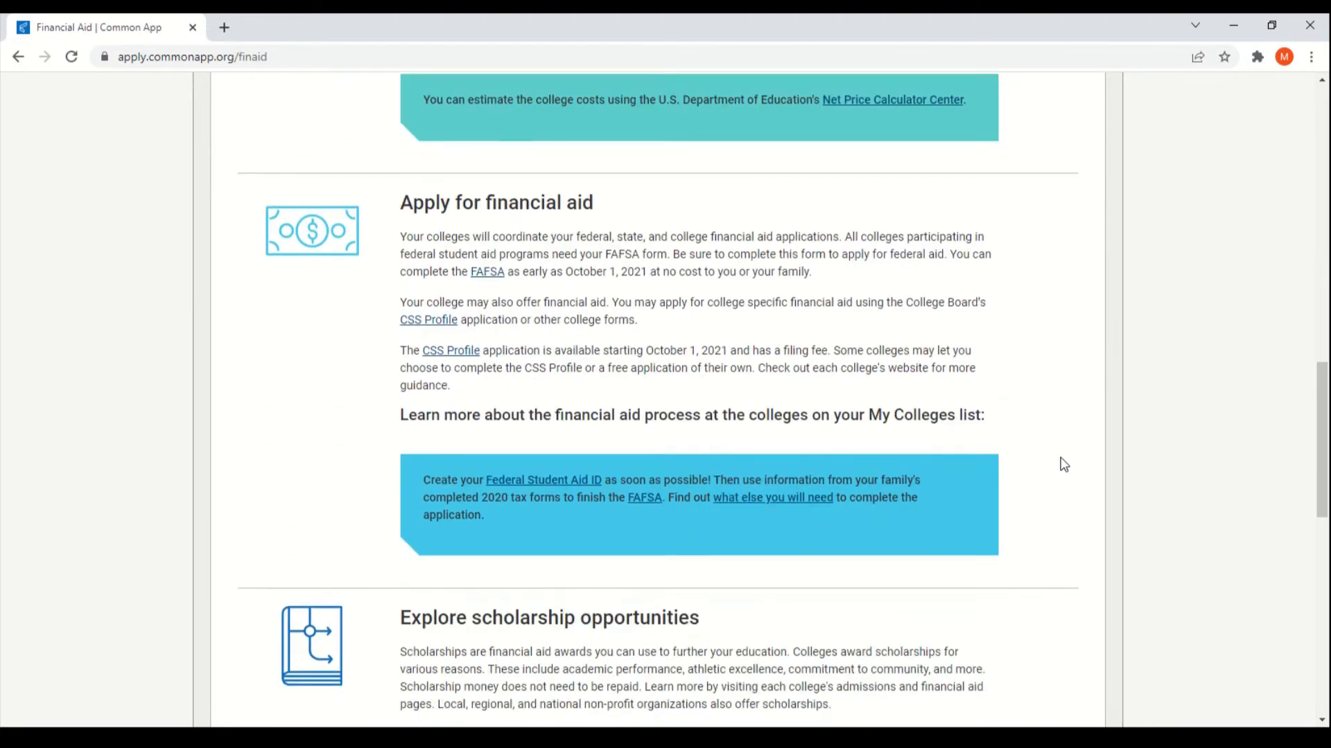
{"action": "scroll", "coordinate": [1064, 464], "scroll_direction": "down", "scroll_amount": 7}
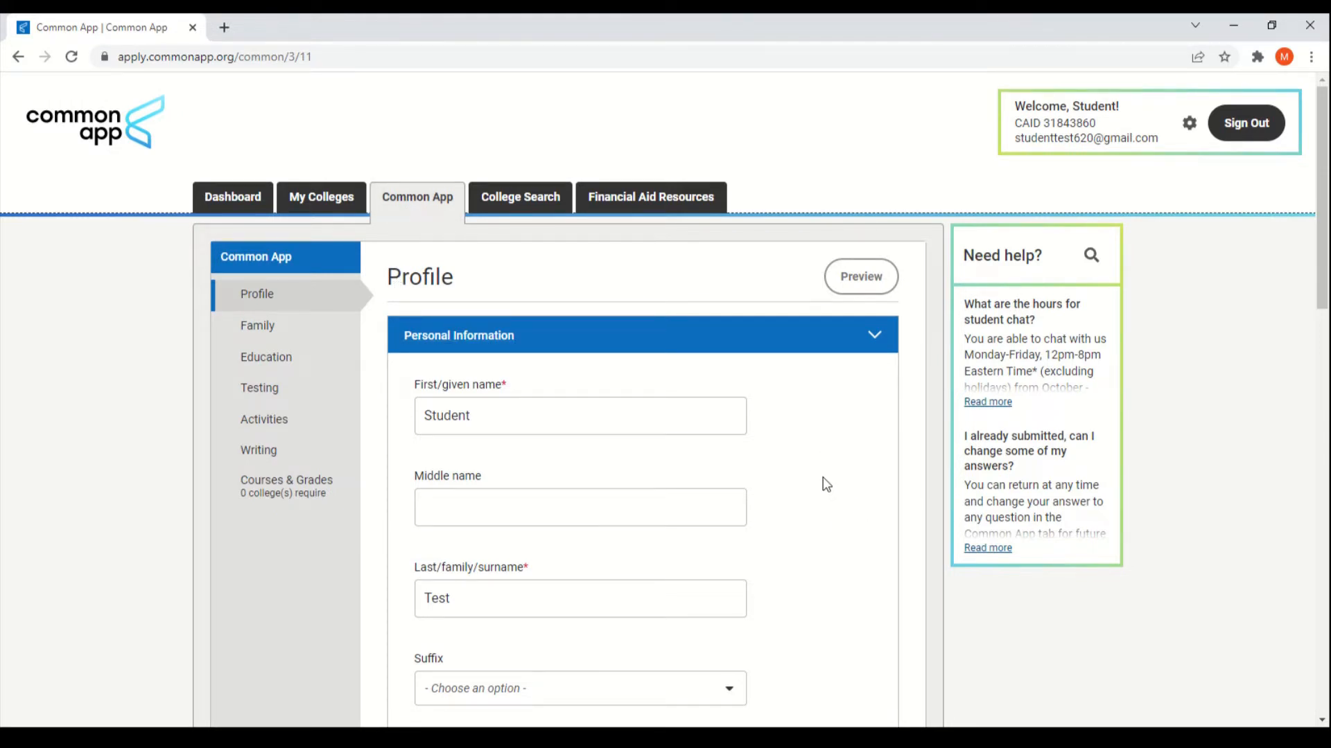
Step: Review the Personal Information fields and expand the Address part of the profile
{"action": "scroll", "coordinate": [826, 484], "scroll_direction": "down", "scroll_amount": 1}
{"action": "scroll", "coordinate": [823, 478], "scroll_direction": "down", "scroll_amount": 1}
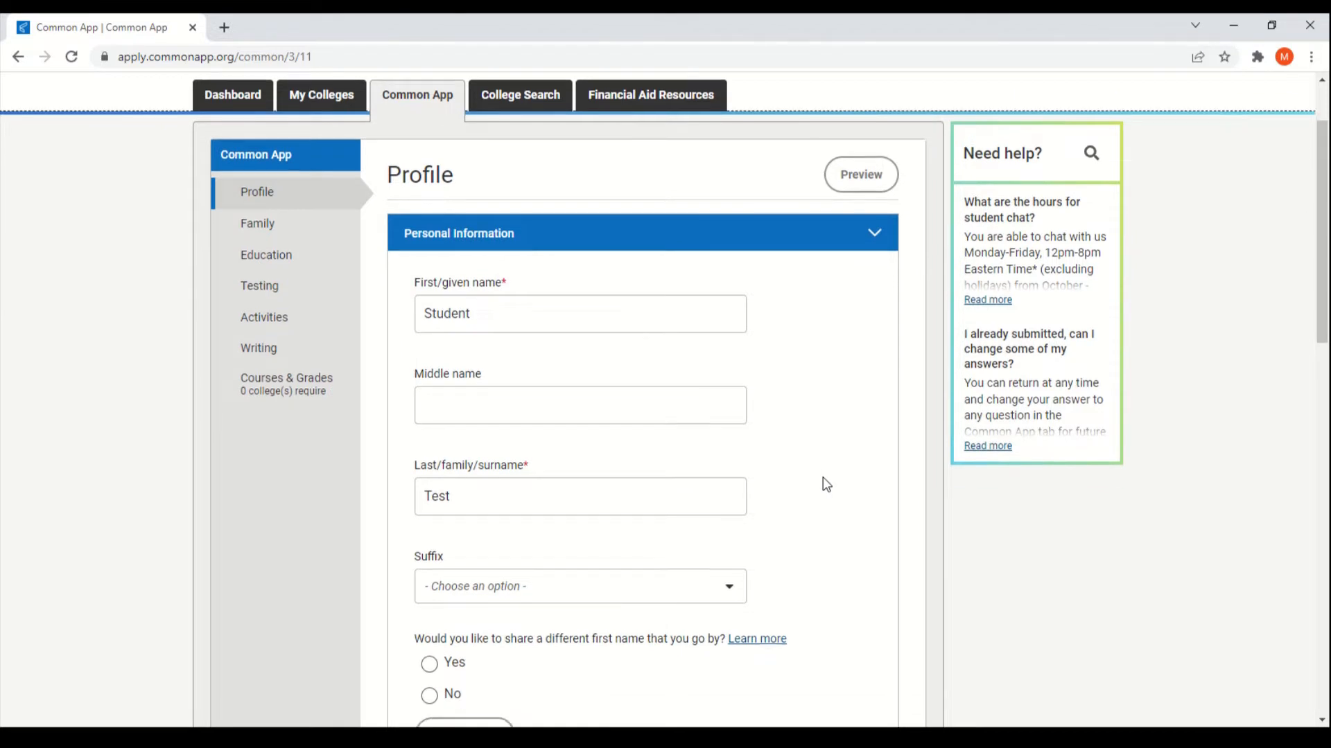
{"action": "scroll", "coordinate": [826, 465], "scroll_direction": "down", "scroll_amount": 1}
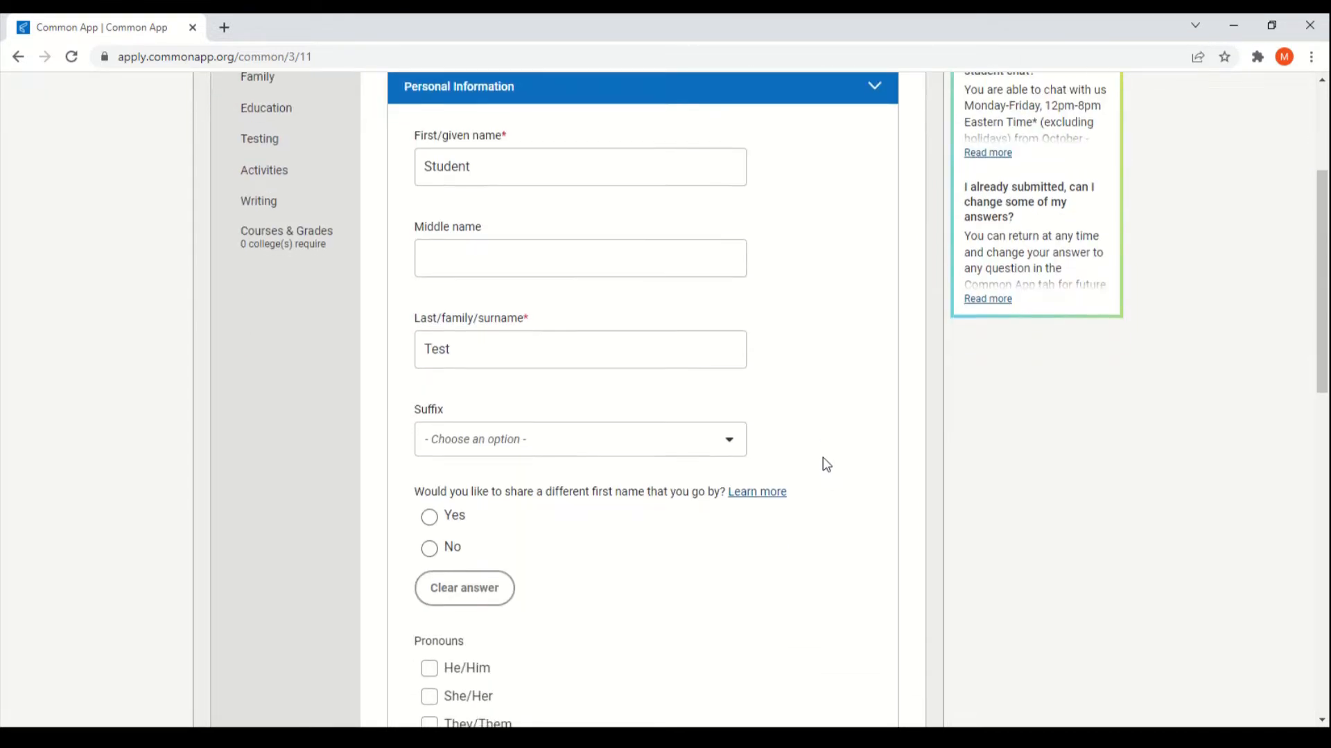
{"action": "scroll", "coordinate": [827, 465], "scroll_direction": "down", "scroll_amount": 7}
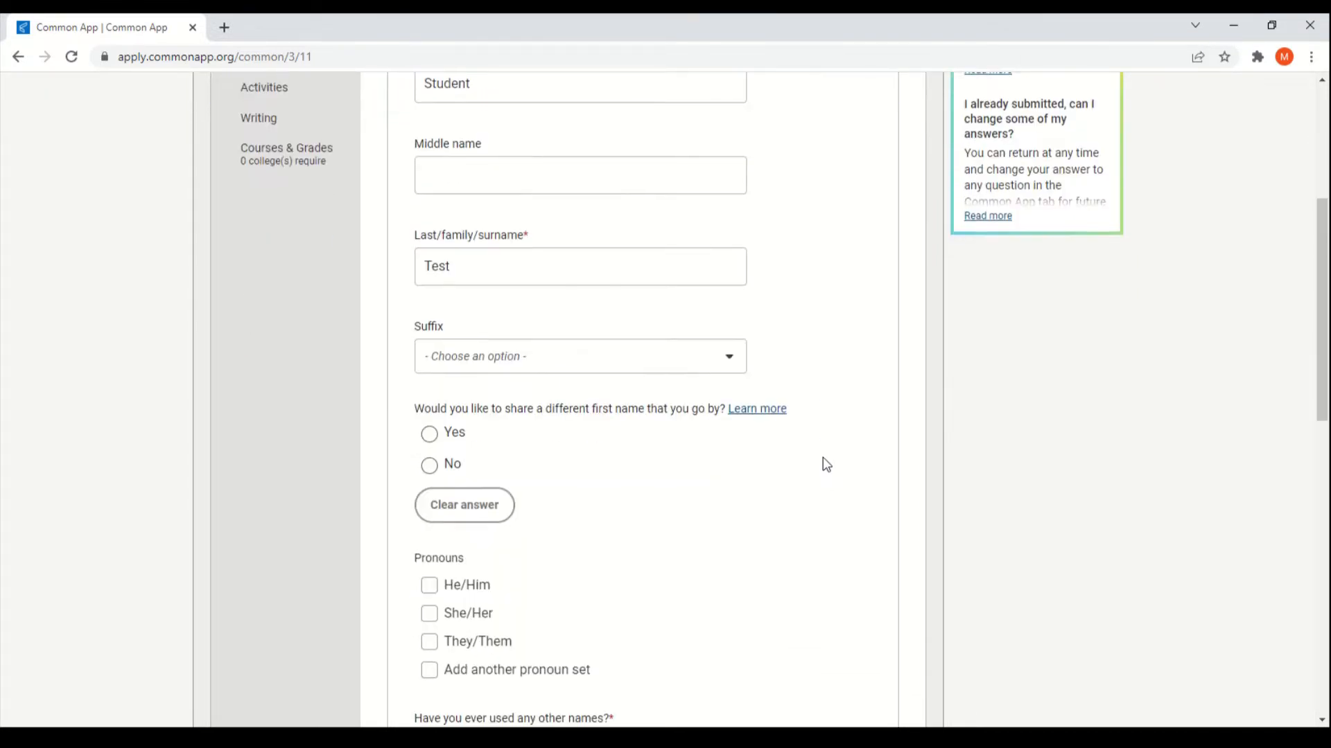
{"action": "scroll", "coordinate": [773, 452], "scroll_direction": "down", "scroll_amount": 2}
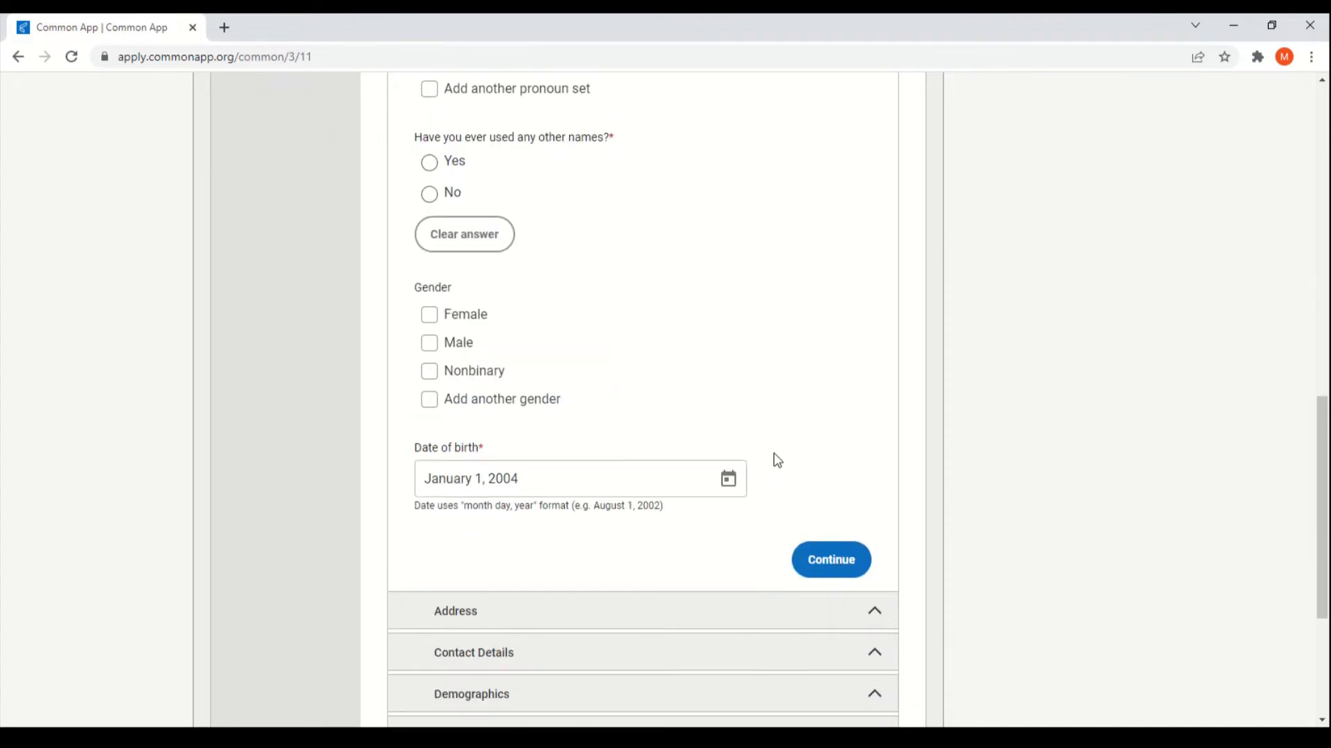
{"action": "left_click", "coordinate": [743, 537]}
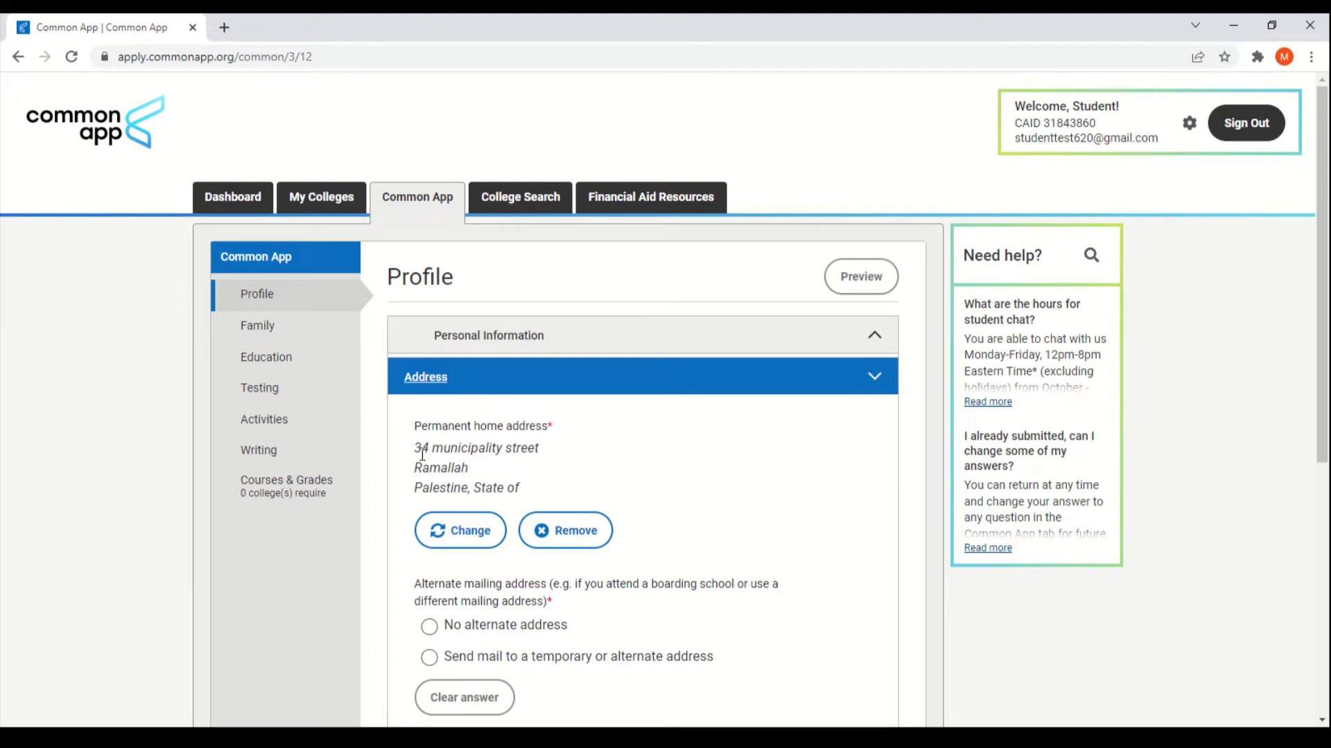
Step: Expand Contact Details and review the preferred Mobile phone and number
{"action": "scroll", "coordinate": [807, 459], "scroll_direction": "down", "scroll_amount": 4}
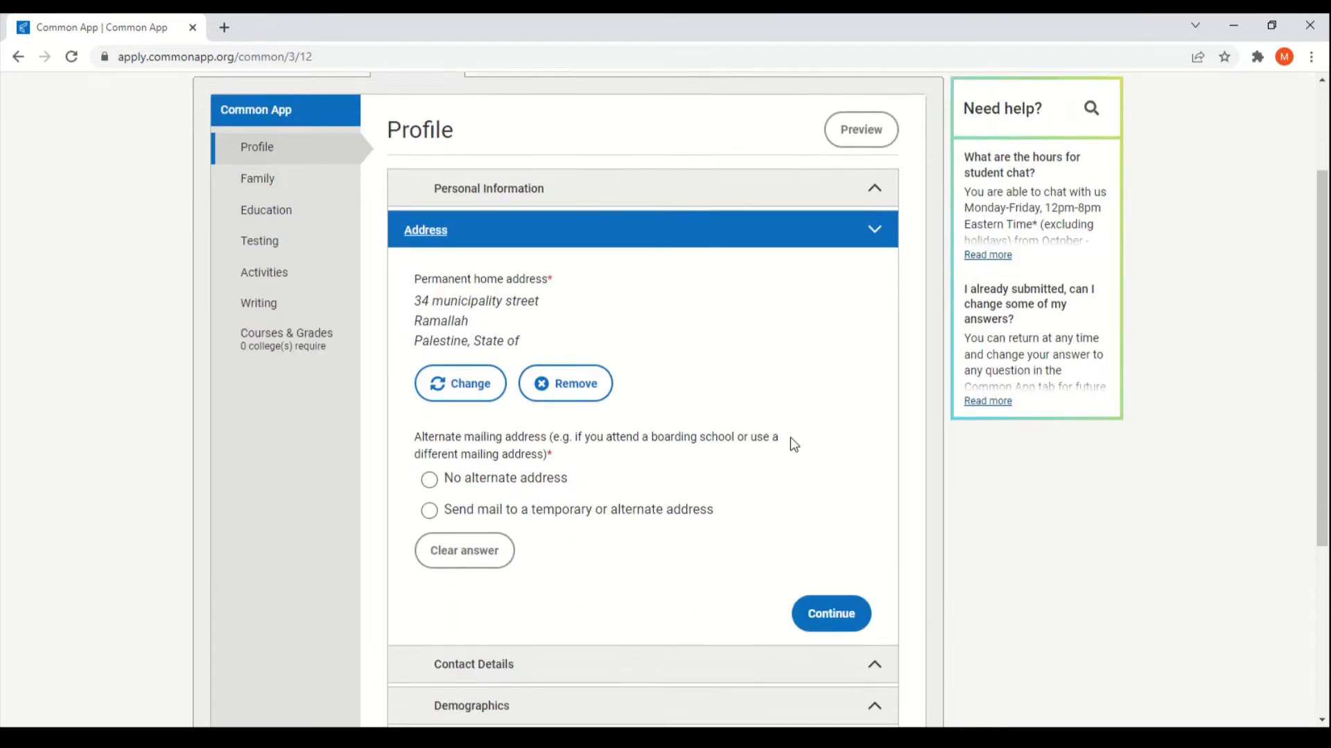
{"action": "scroll", "coordinate": [678, 451], "scroll_direction": "down", "scroll_amount": 1}
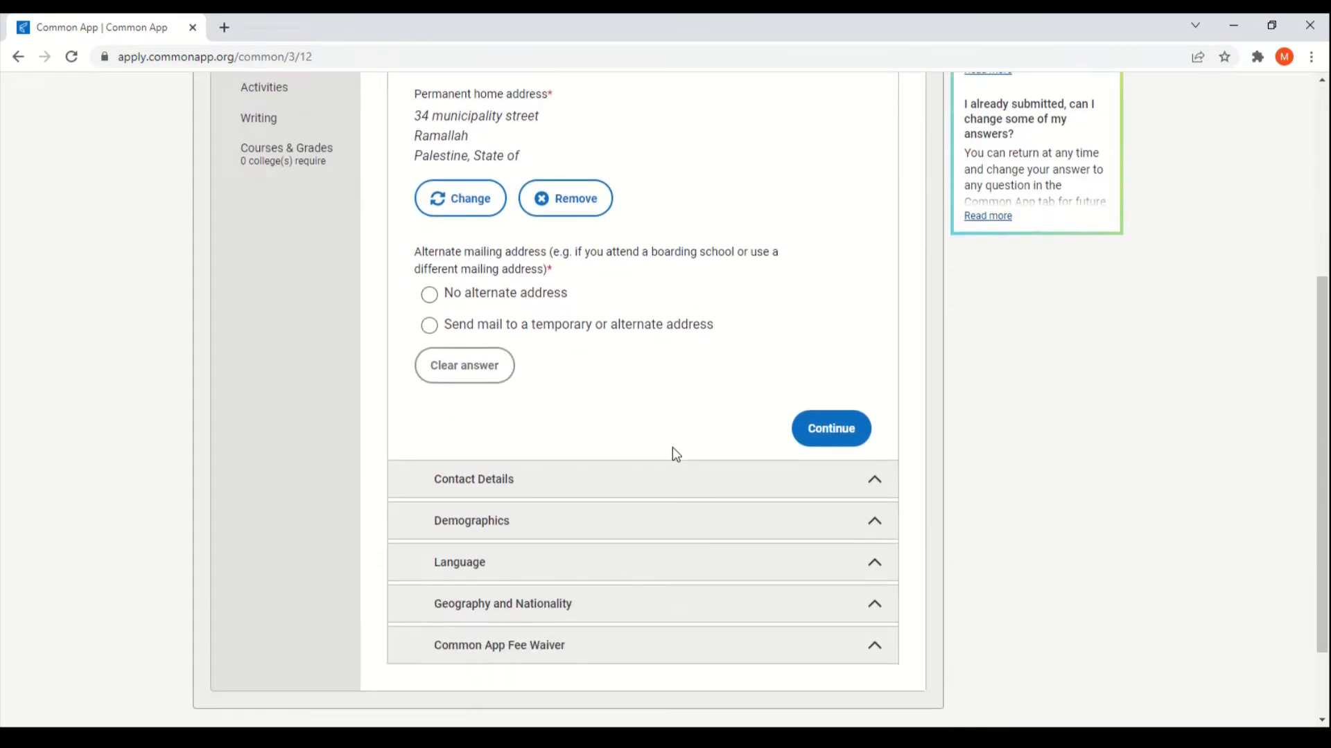
{"action": "left_click", "coordinate": [660, 492]}
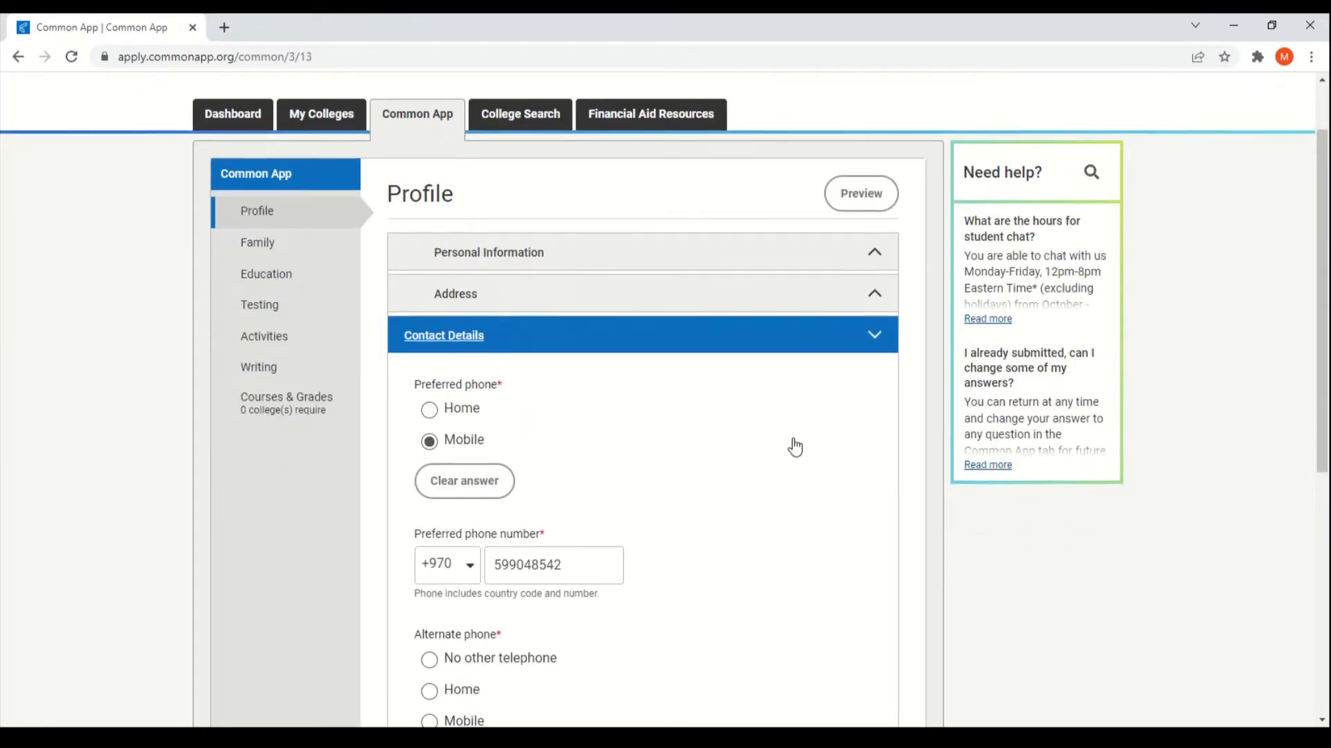
{"action": "scroll", "coordinate": [786, 416], "scroll_direction": "down", "scroll_amount": 3}
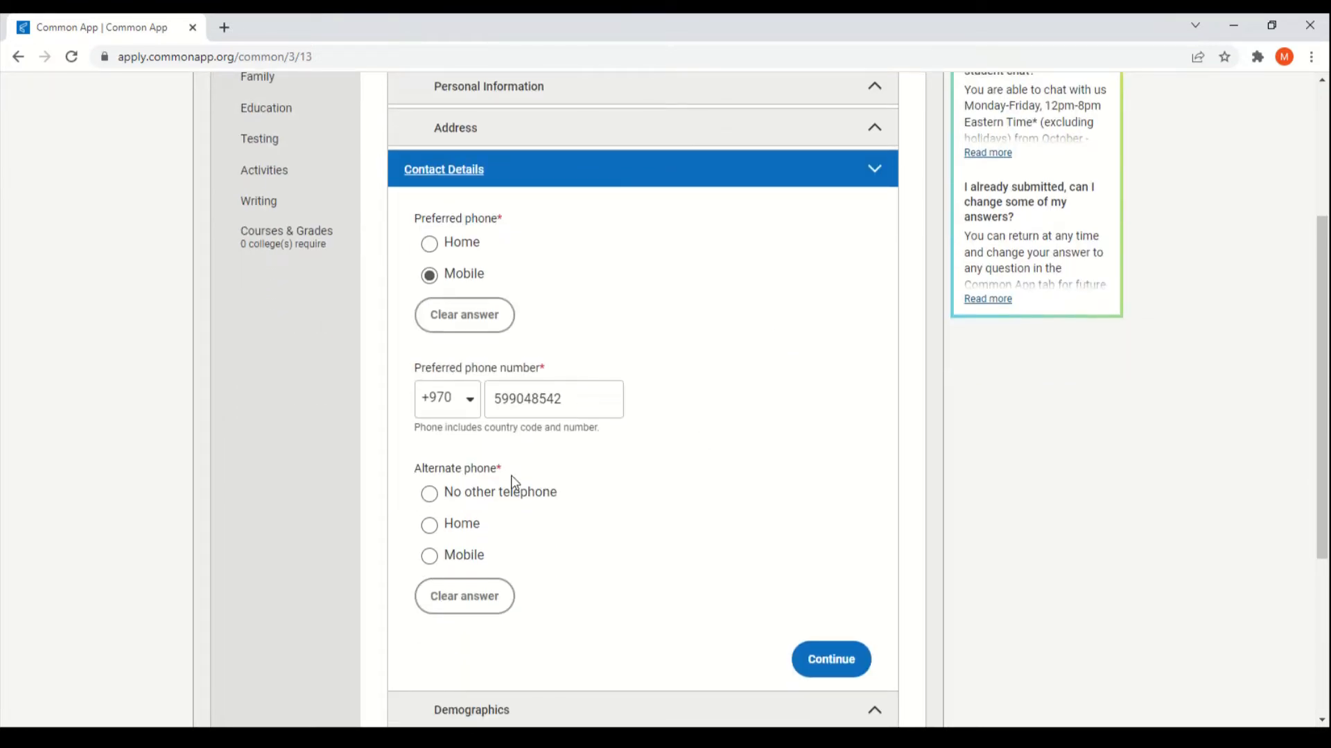
{"action": "scroll", "coordinate": [677, 476], "scroll_direction": "down", "scroll_amount": 2}
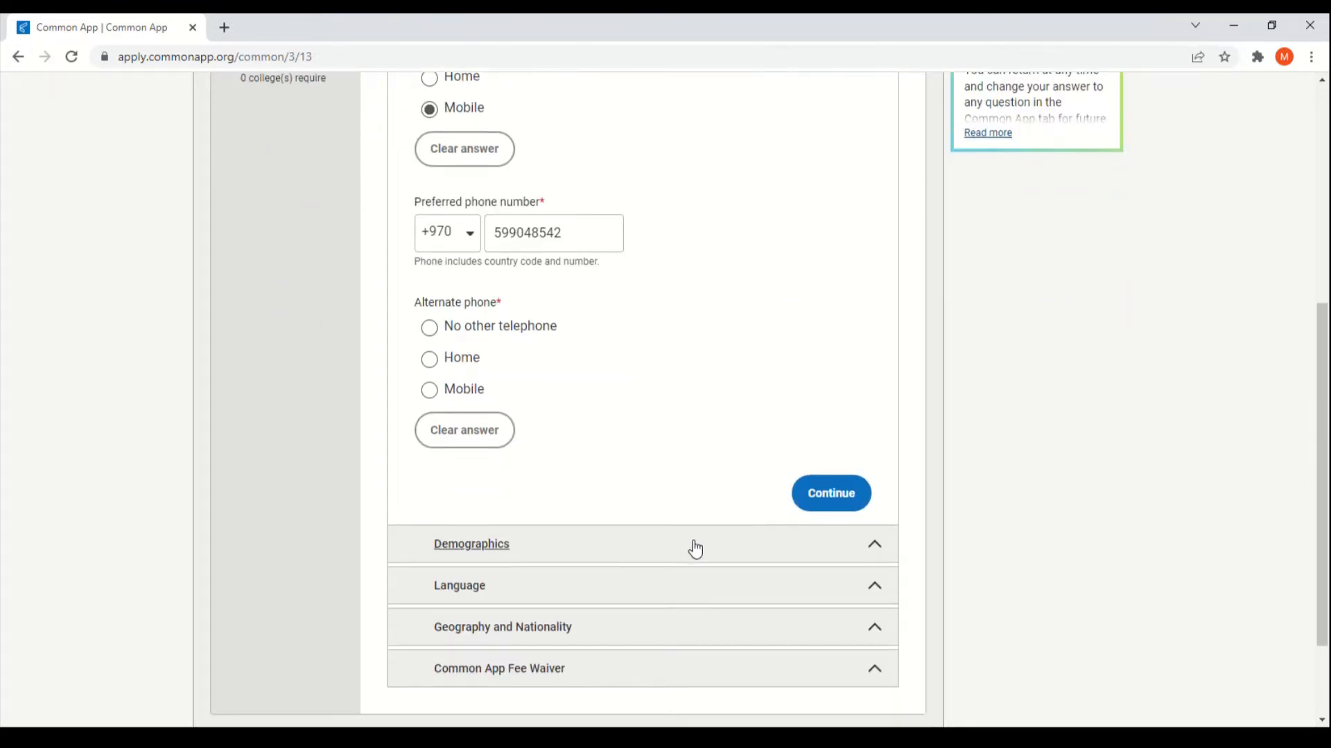
Step: Expand the Demographics questions and look through them
{"action": "left_click", "coordinate": [695, 550]}
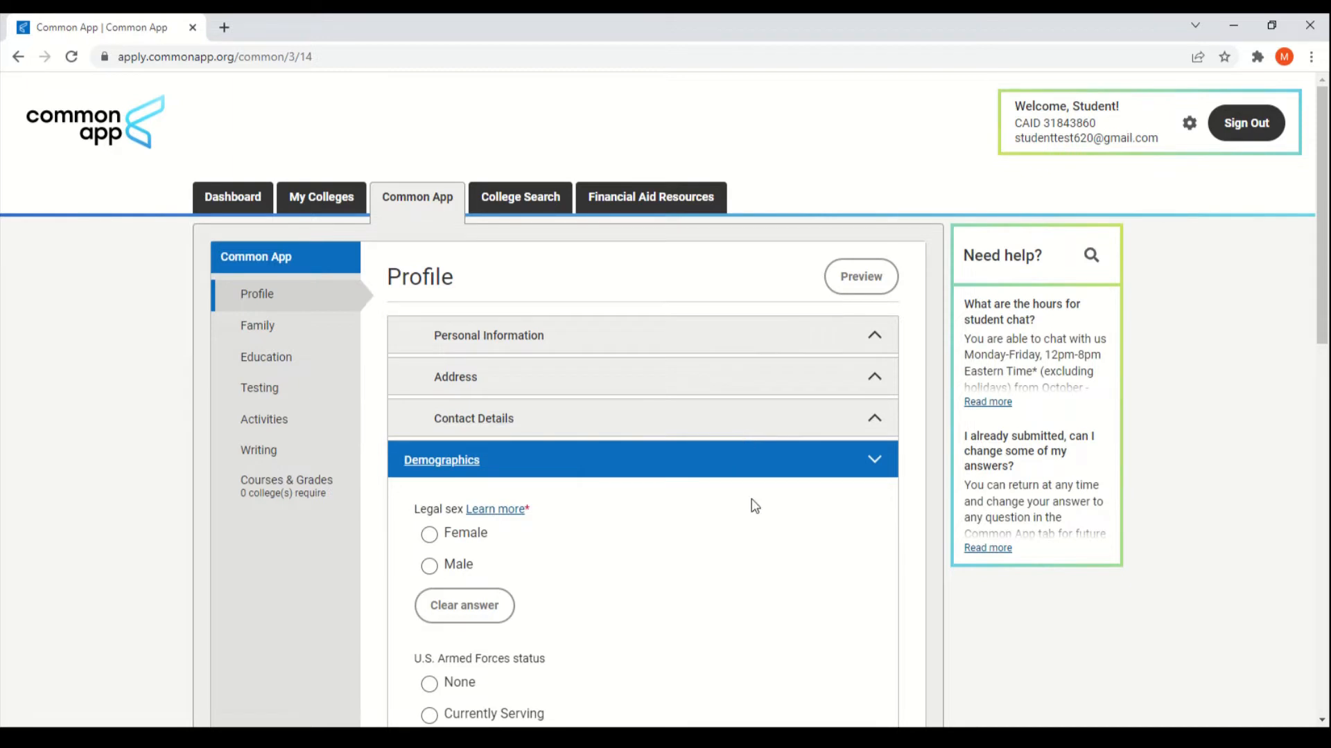
{"action": "scroll", "coordinate": [755, 506], "scroll_direction": "down", "scroll_amount": 2}
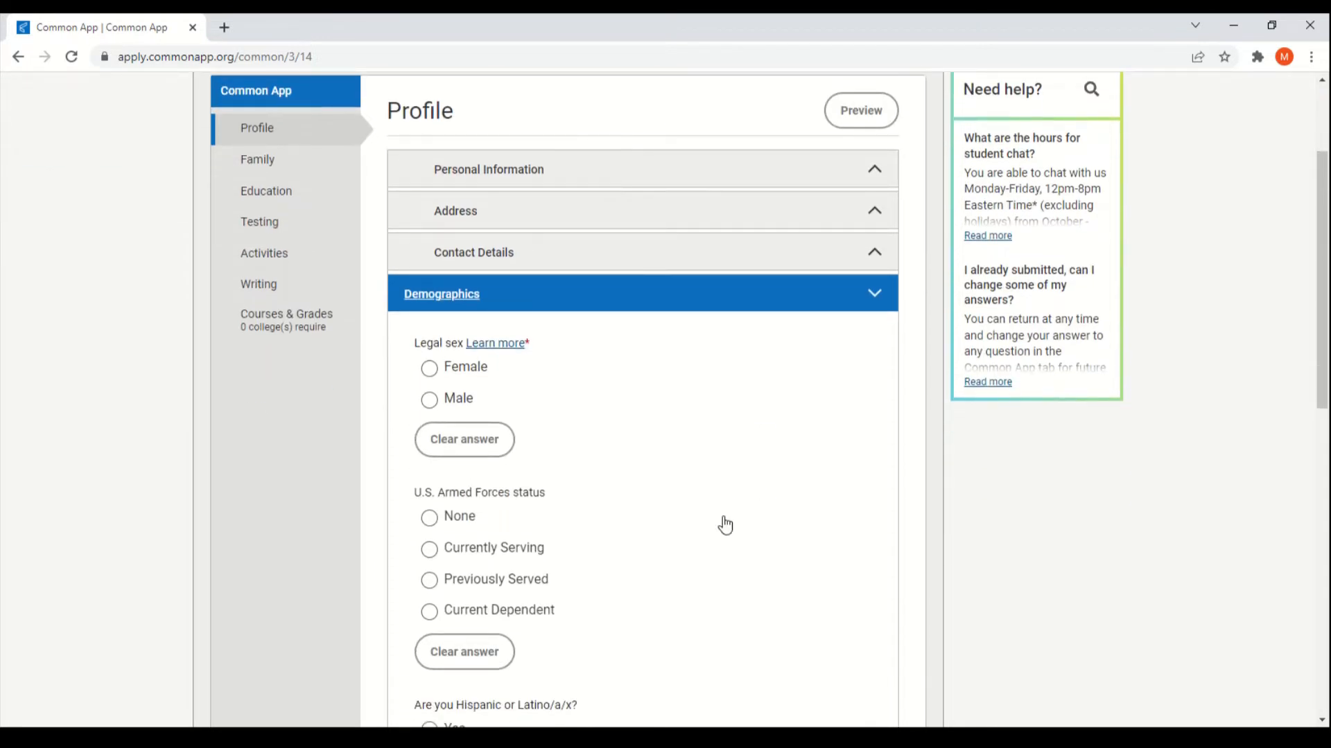
{"action": "scroll", "coordinate": [727, 524], "scroll_direction": "down", "scroll_amount": 2}
{"action": "scroll", "coordinate": [772, 494], "scroll_direction": "up", "scroll_amount": 1}
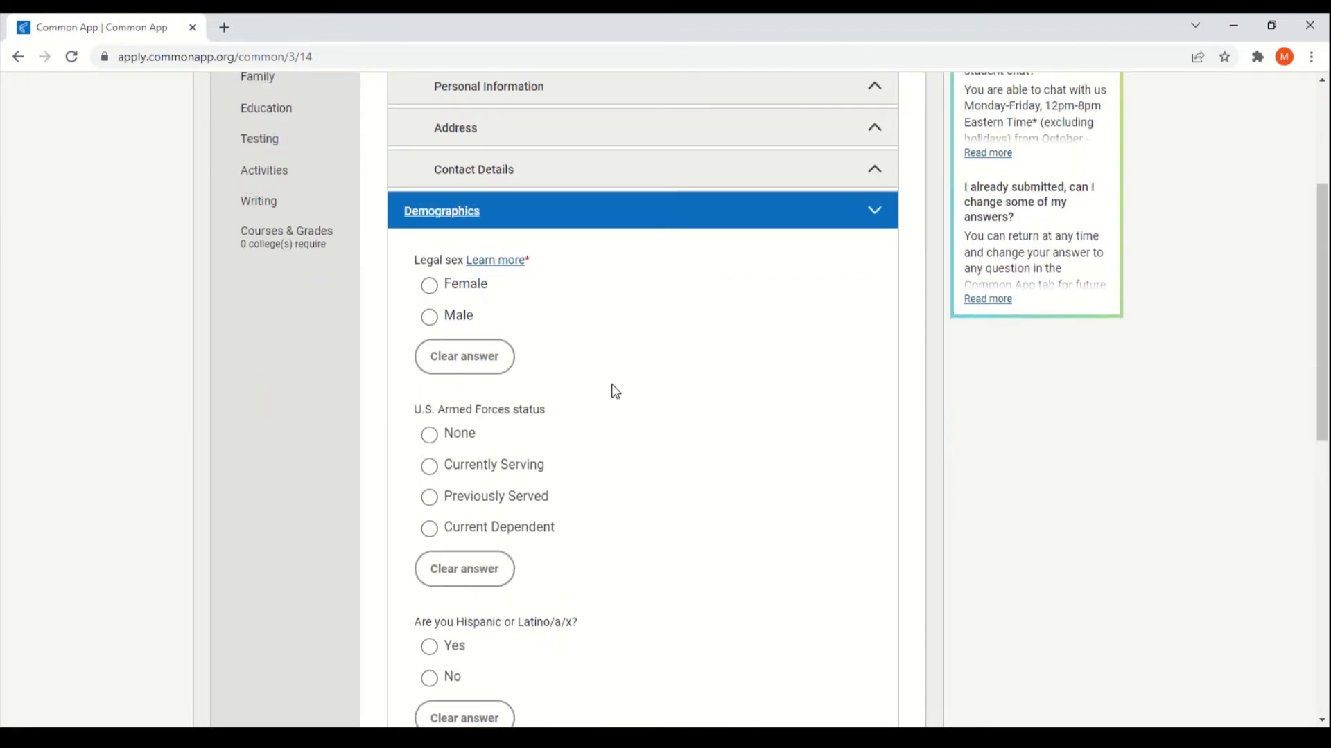
{"action": "scroll", "coordinate": [730, 502], "scroll_direction": "down", "scroll_amount": 8}
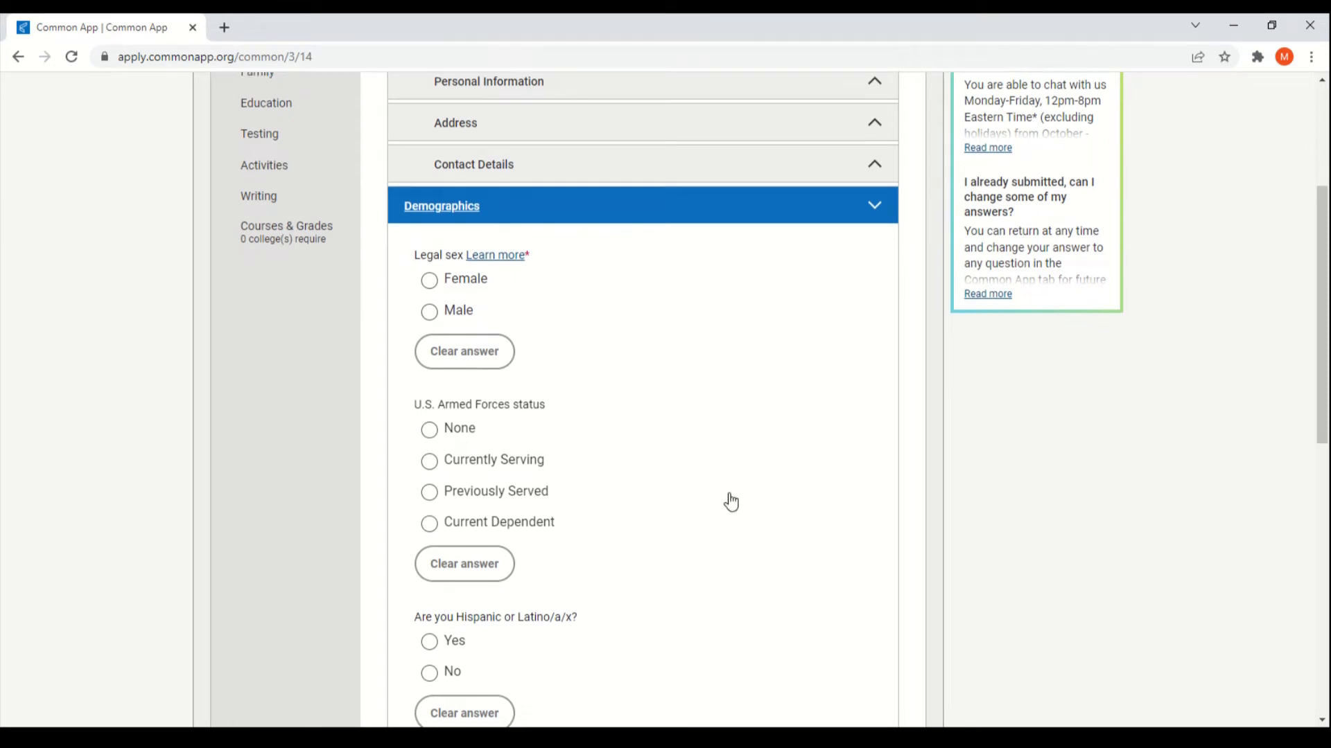
Step: Expand the Language section and review it, with 1 proficient language marked
{"action": "left_click", "coordinate": [685, 495]}
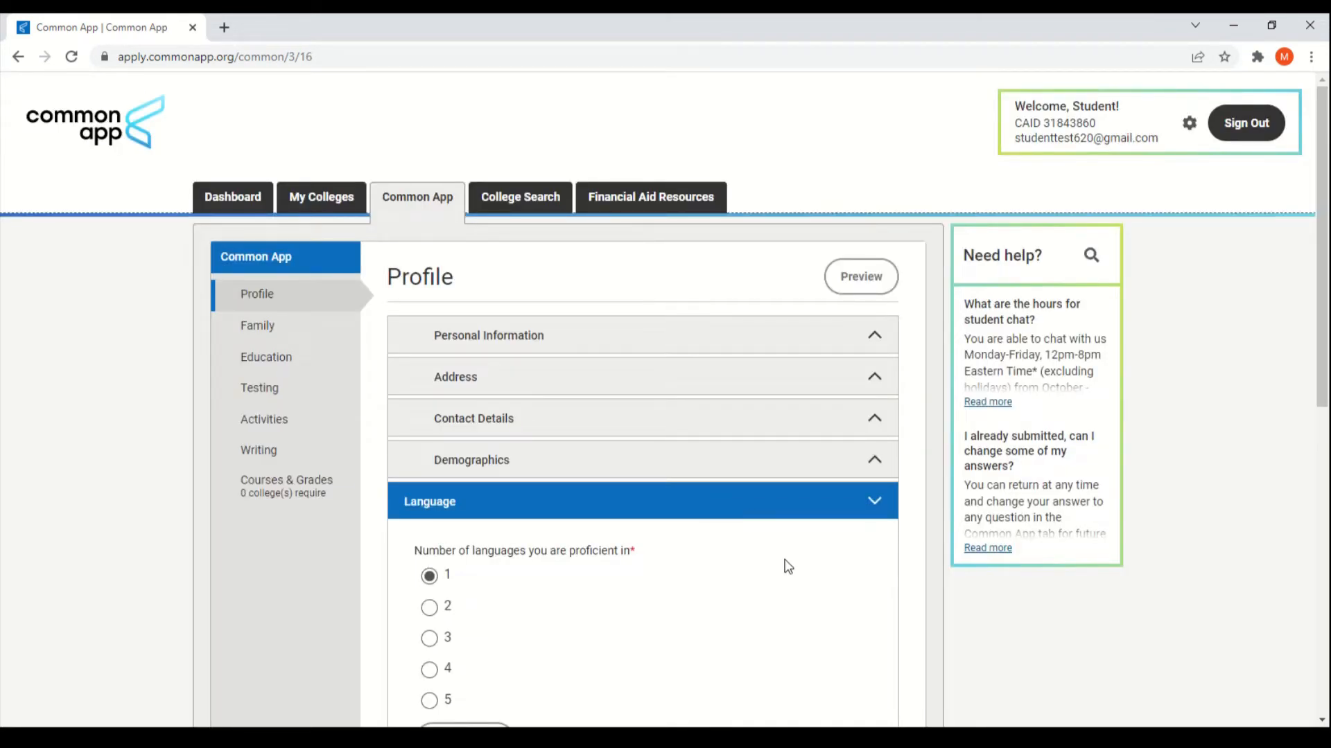
{"action": "scroll", "coordinate": [775, 537], "scroll_direction": "down", "scroll_amount": 1}
{"action": "scroll", "coordinate": [767, 531], "scroll_direction": "down", "scroll_amount": 3}
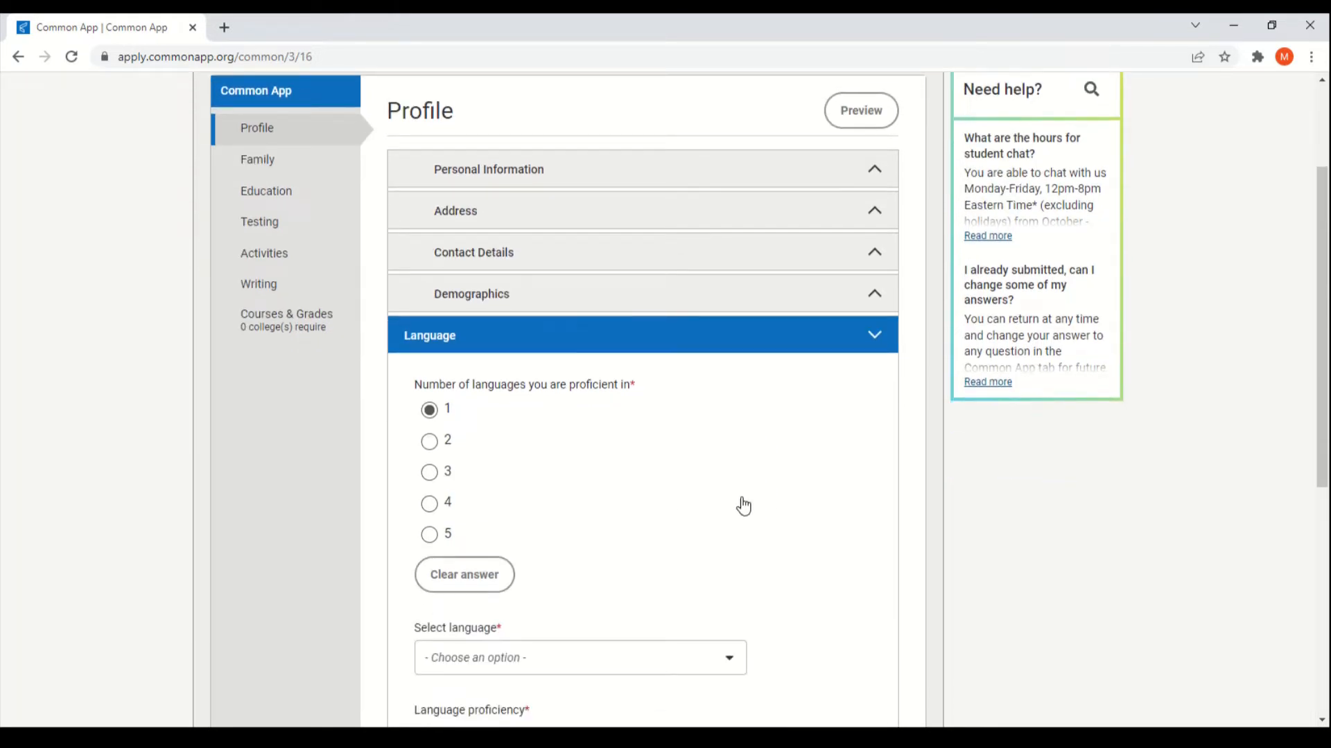
{"action": "scroll", "coordinate": [837, 485], "scroll_direction": "down", "scroll_amount": 1}
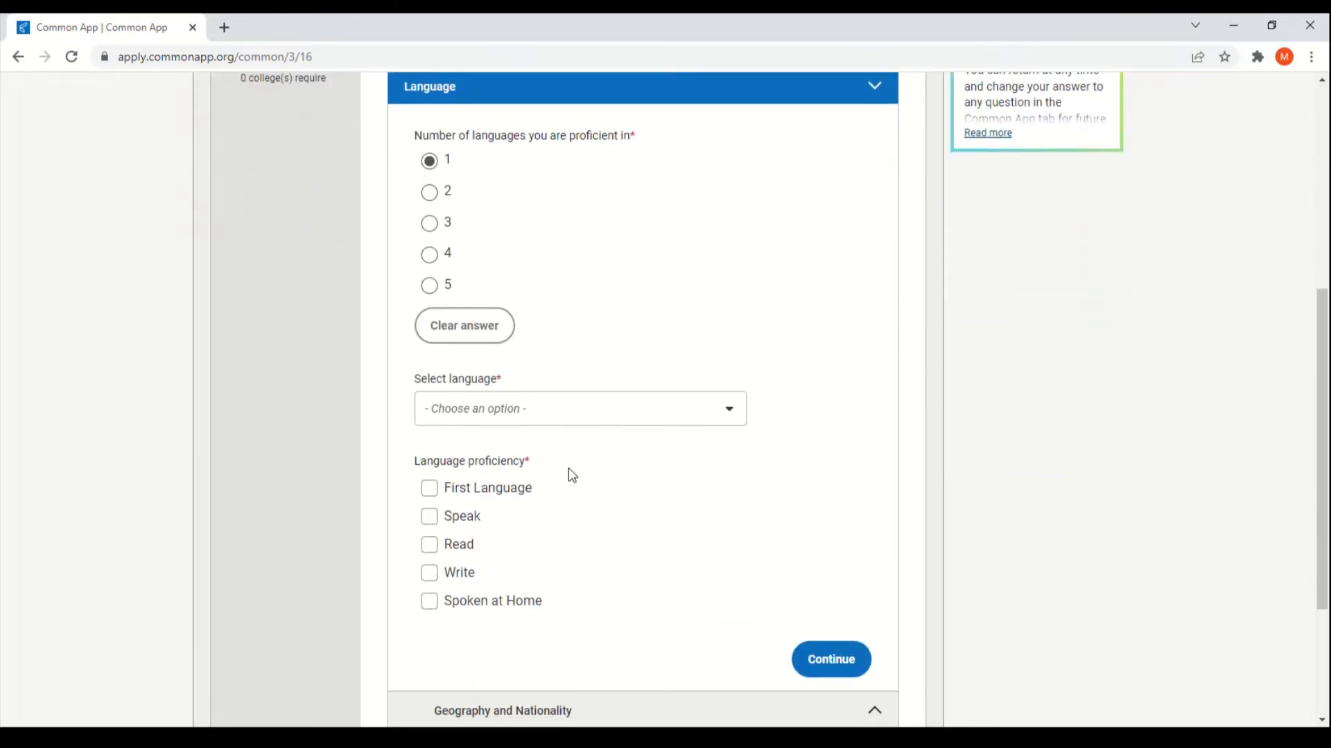
{"action": "scroll", "coordinate": [570, 481], "scroll_direction": "down", "scroll_amount": 1}
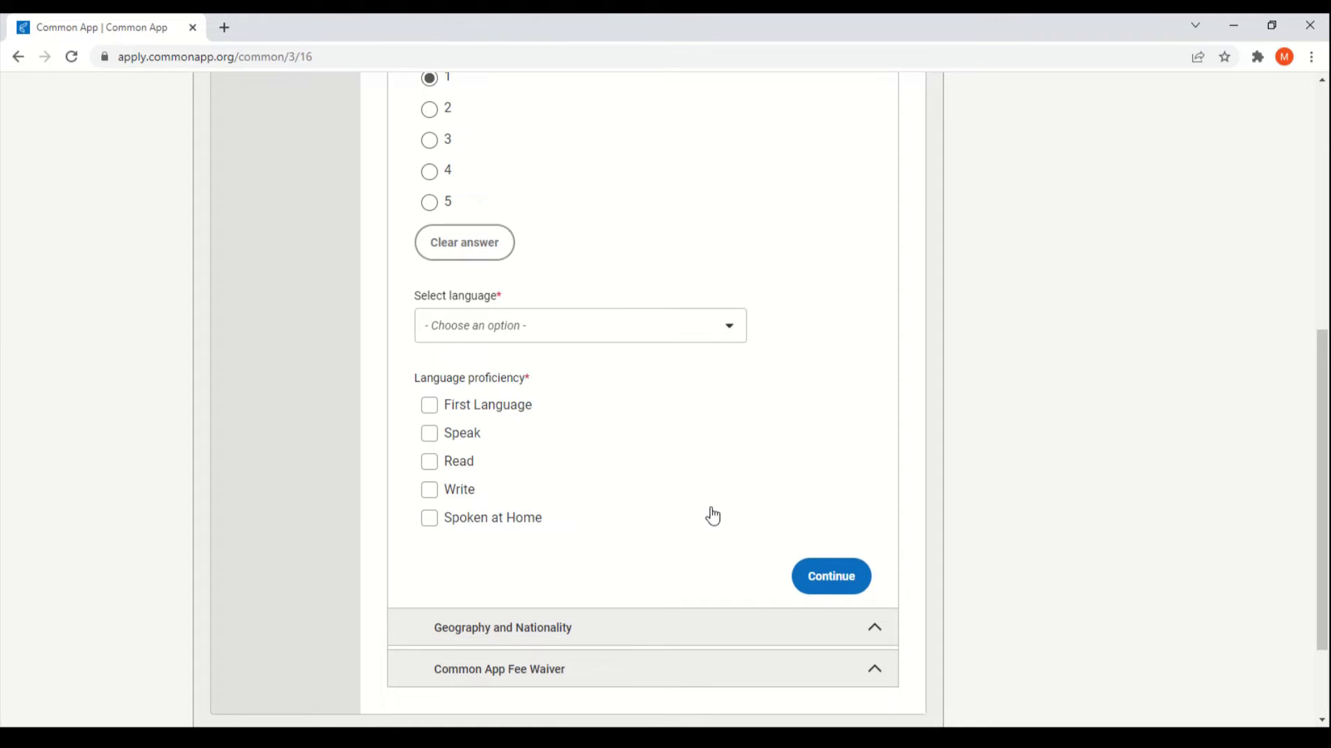
Step: Review Geography and Nationality, leaving years lived in the US unset, then expand Fee Waiver
{"action": "left_click", "coordinate": [666, 628]}
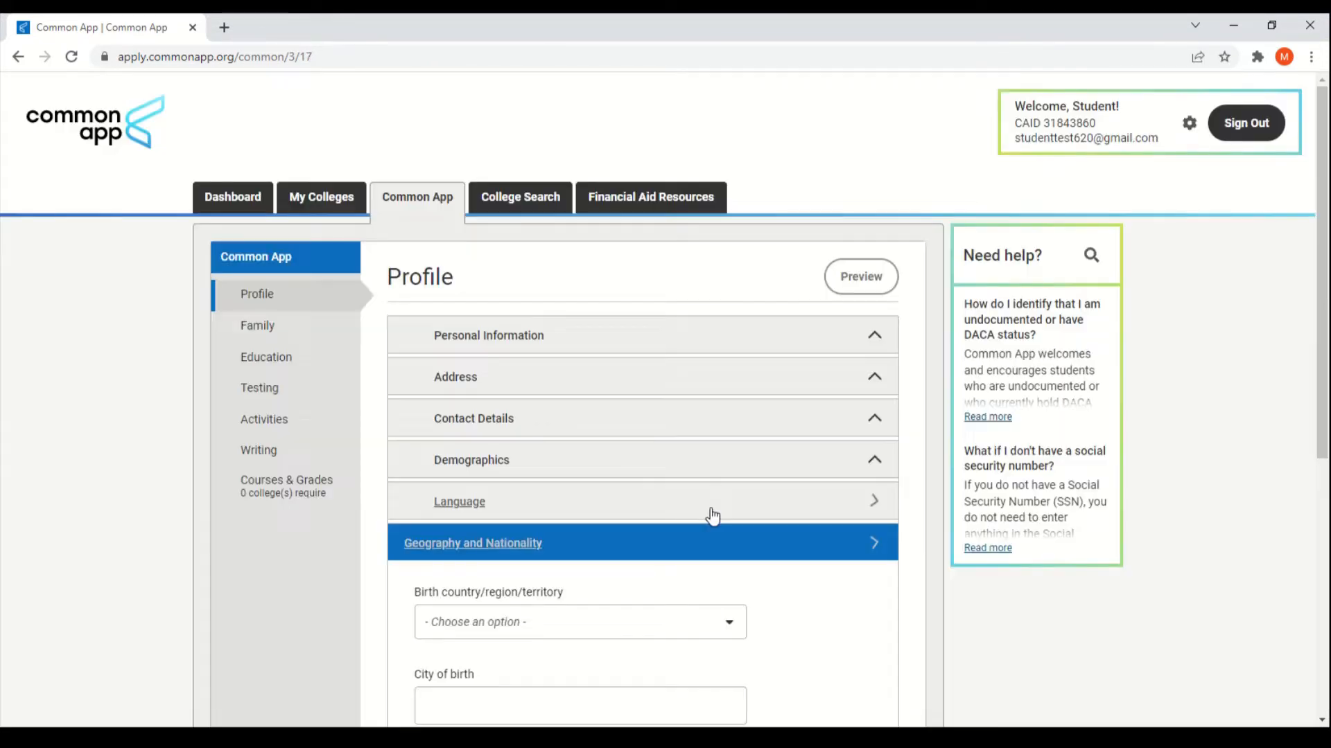
{"action": "scroll", "coordinate": [731, 511], "scroll_direction": "down", "scroll_amount": 2}
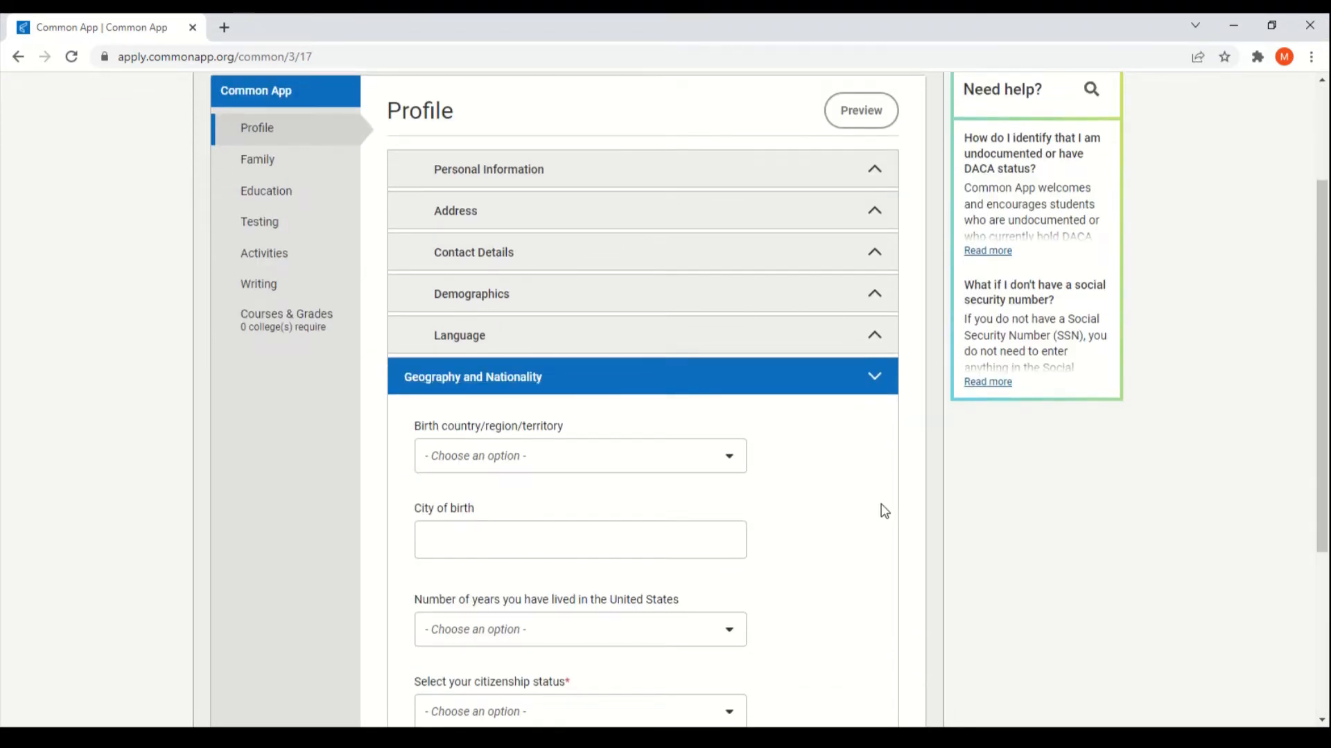
{"action": "scroll", "coordinate": [866, 513], "scroll_direction": "down", "scroll_amount": 1}
{"action": "scroll", "coordinate": [841, 497], "scroll_direction": "down", "scroll_amount": 1}
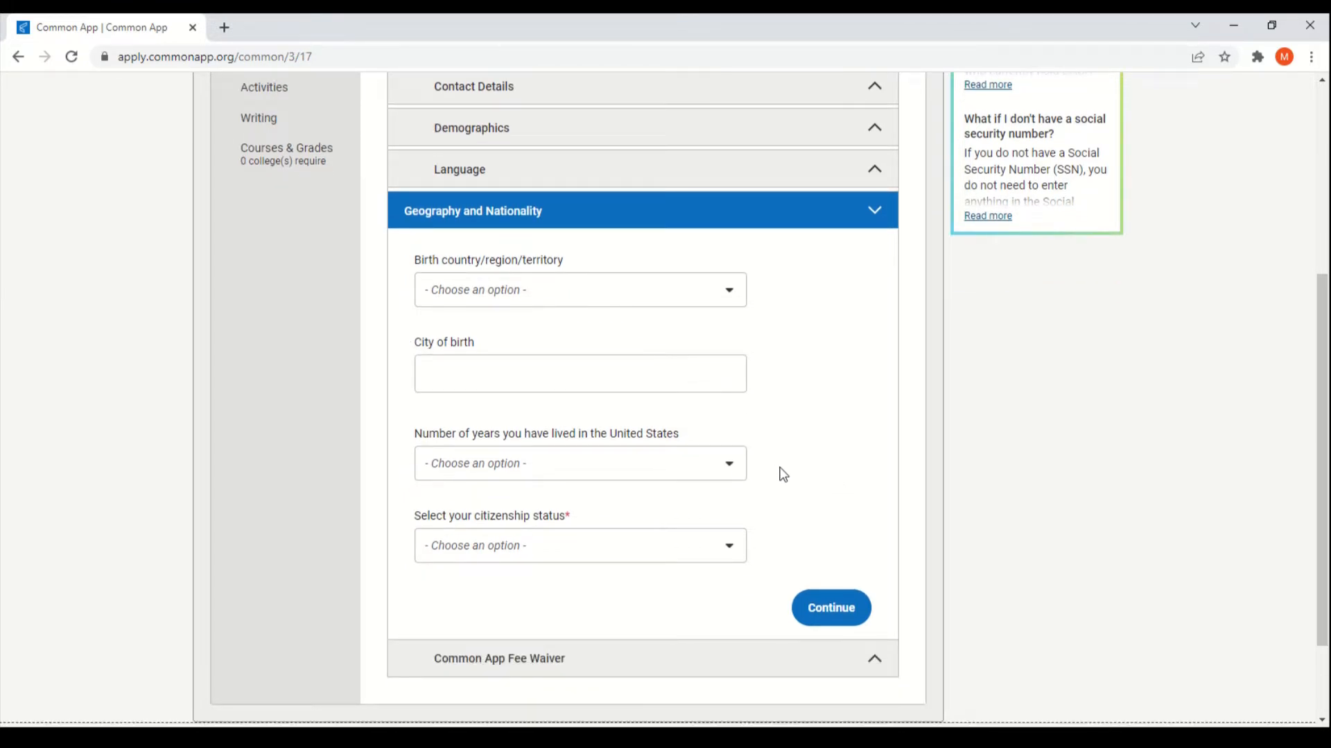
{"action": "left_click", "coordinate": [720, 467]}
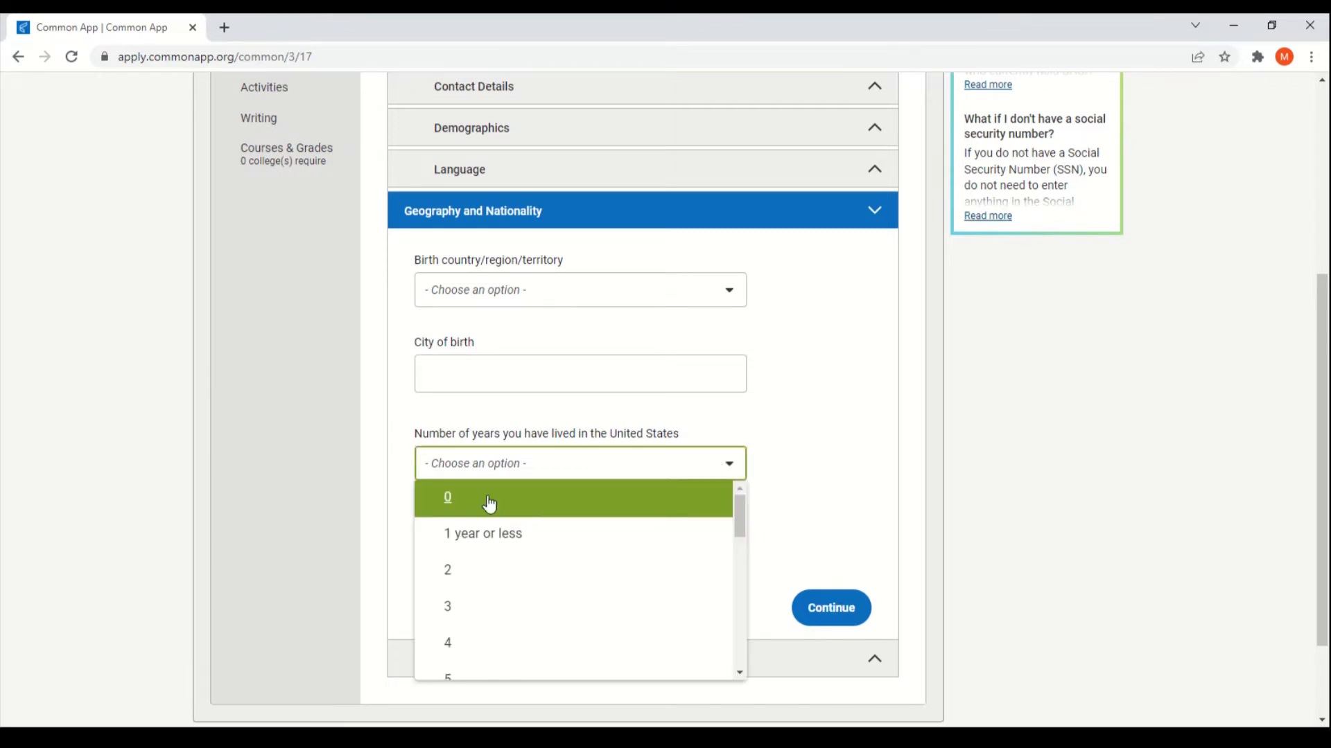
{"action": "left_click", "coordinate": [849, 504]}
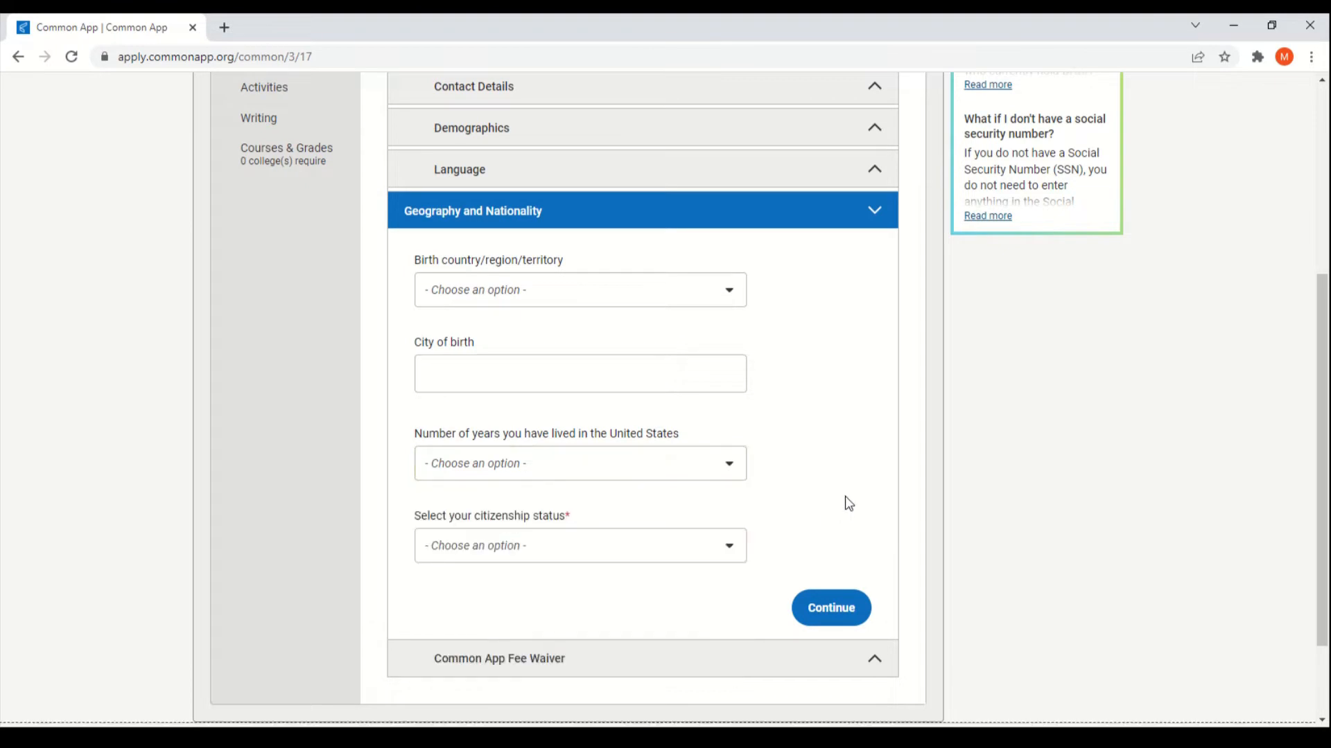
{"action": "scroll", "coordinate": [455, 529], "scroll_direction": "down", "scroll_amount": 1}
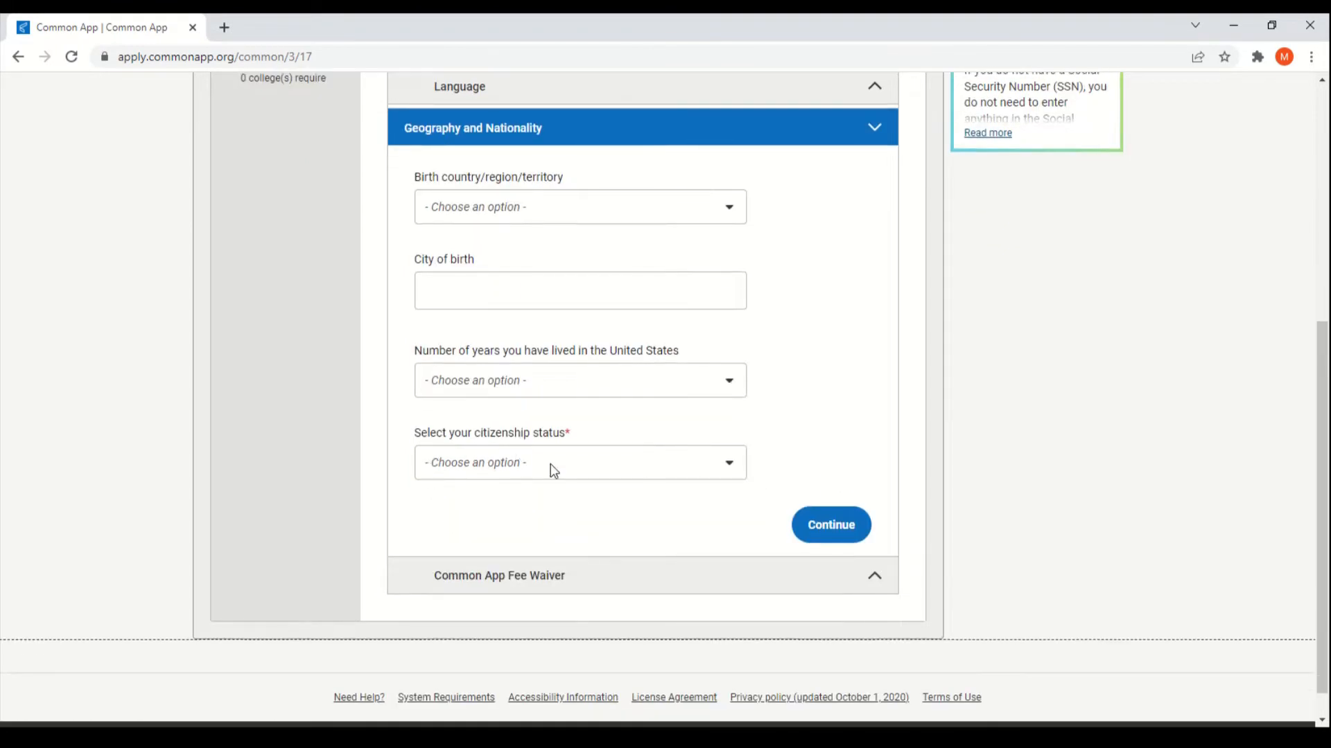
{"action": "left_click", "coordinate": [677, 577]}
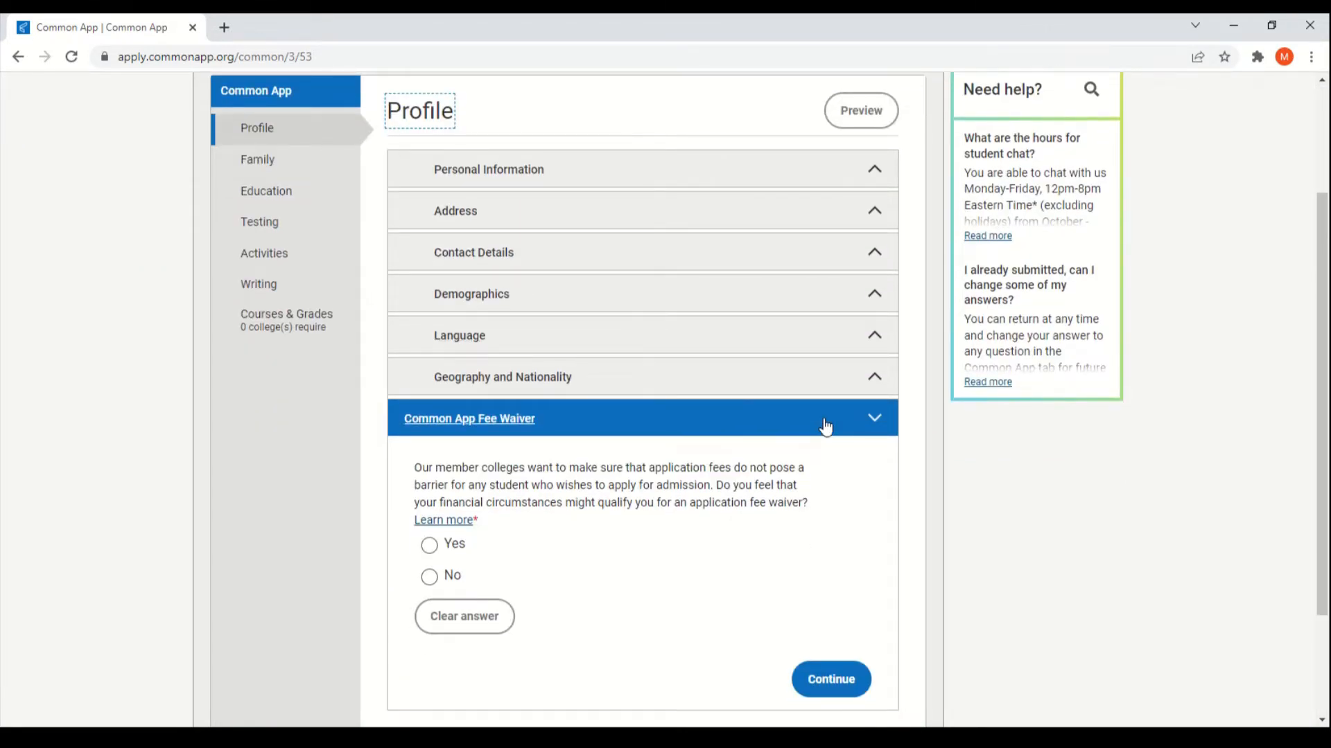
Step: Look over the Family page, then switch to the Education section in the sidebar
{"action": "scroll", "coordinate": [832, 471], "scroll_direction": "down", "scroll_amount": 1}
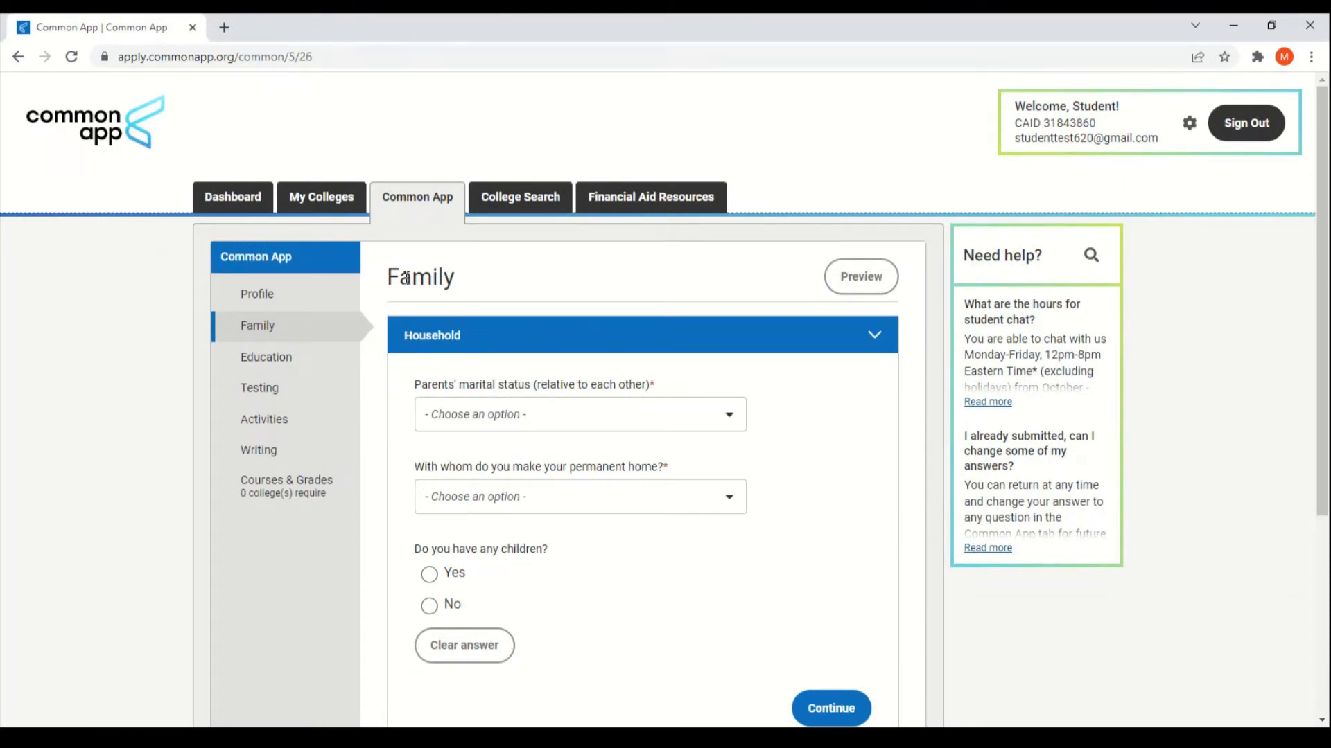
{"action": "scroll", "coordinate": [623, 375], "scroll_direction": "down", "scroll_amount": 5}
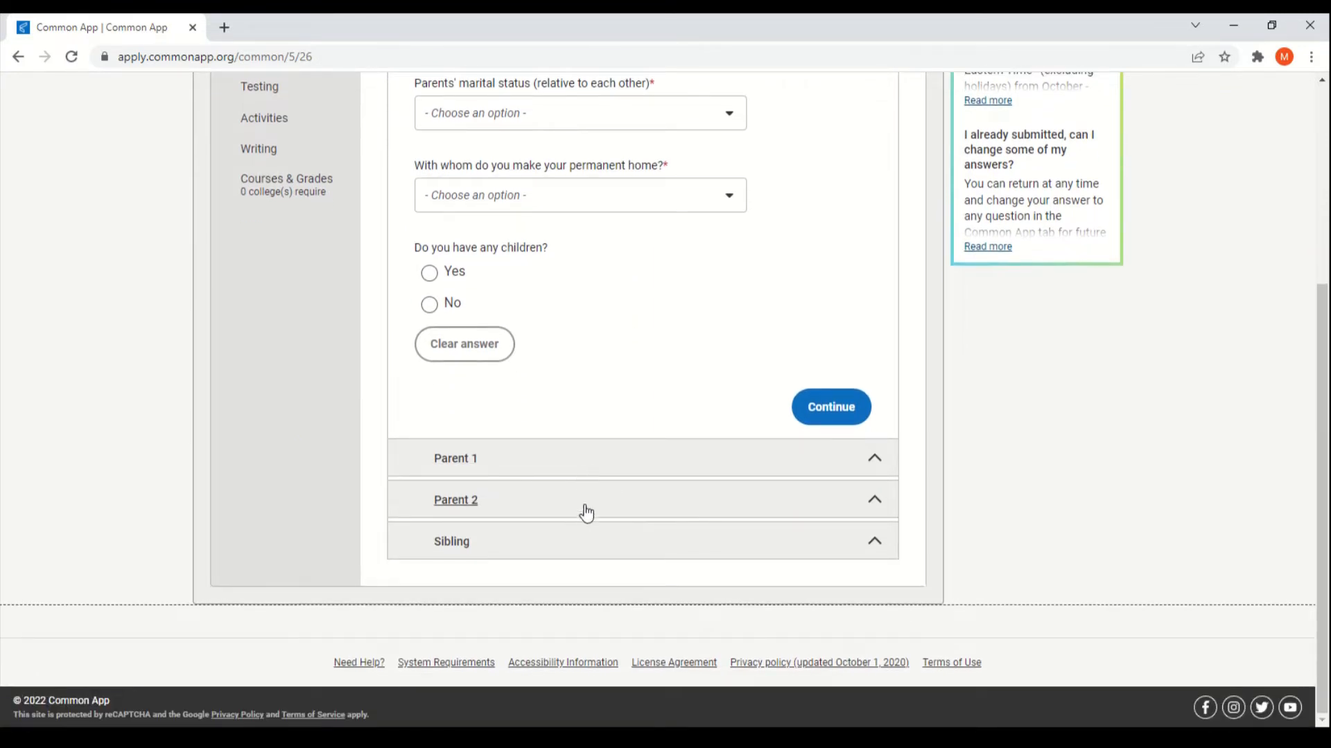
{"action": "scroll", "coordinate": [585, 549], "scroll_direction": "up", "scroll_amount": 4}
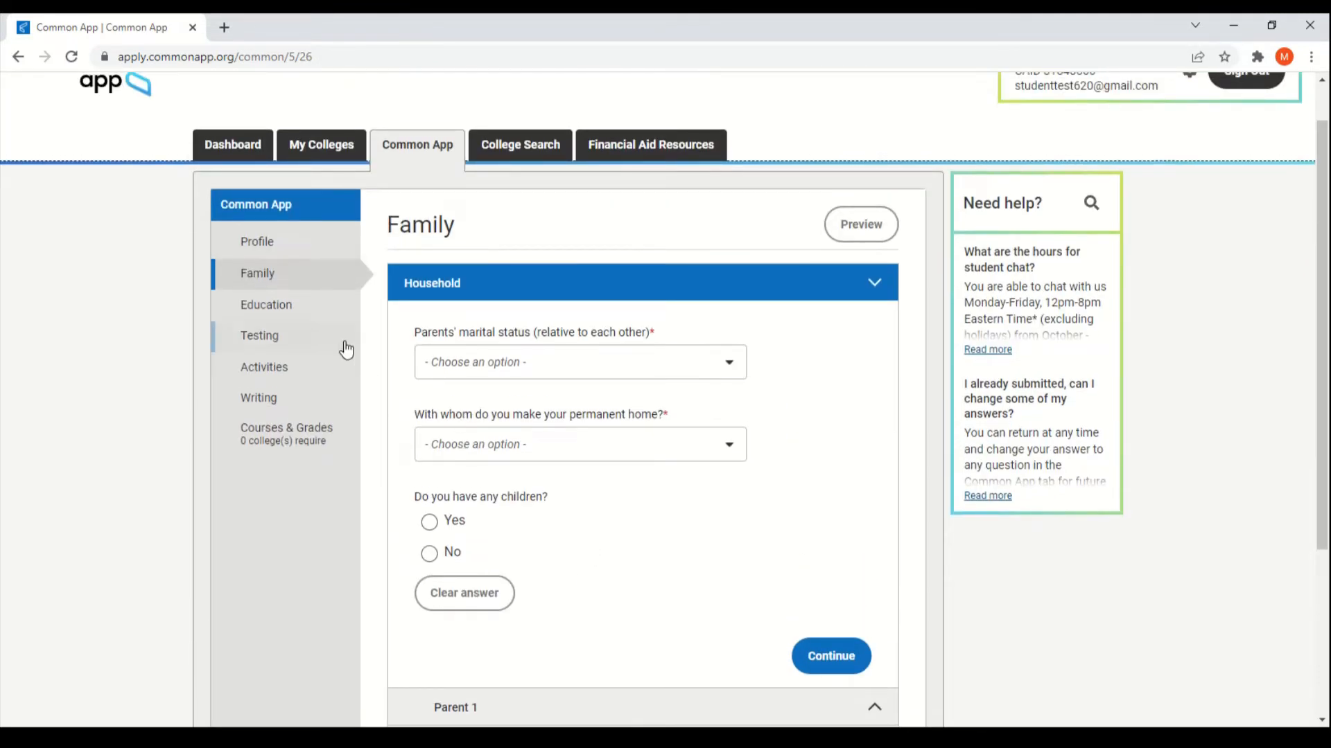
{"action": "left_click", "coordinate": [324, 317]}
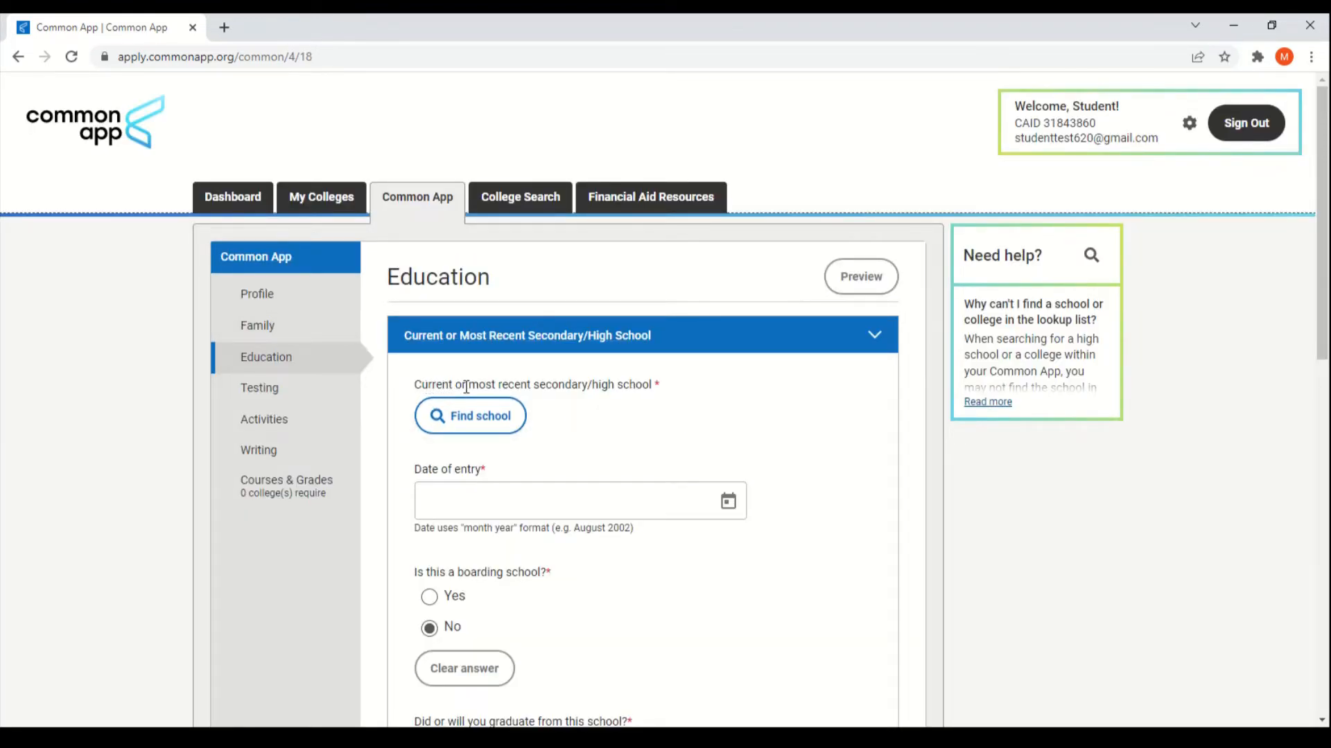
{"action": "left_click", "coordinate": [483, 416]}
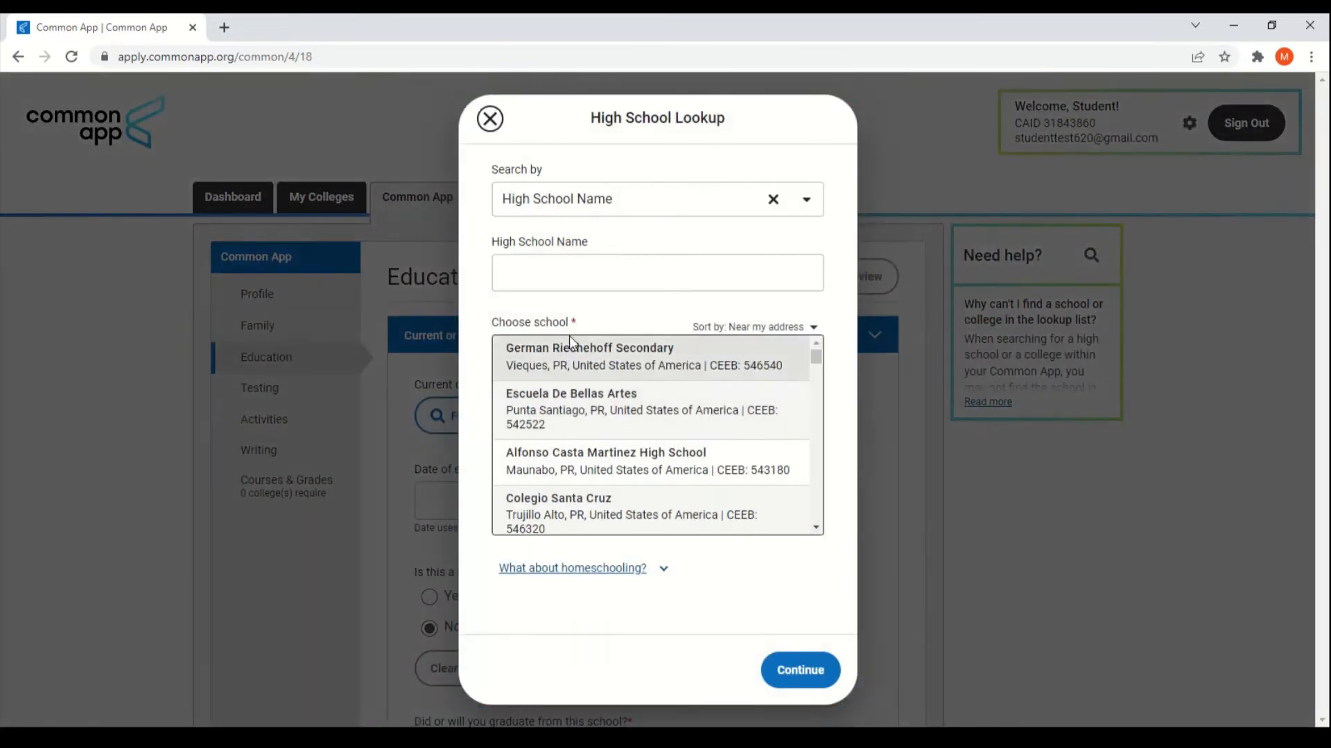
{"action": "left_click", "coordinate": [595, 281]}
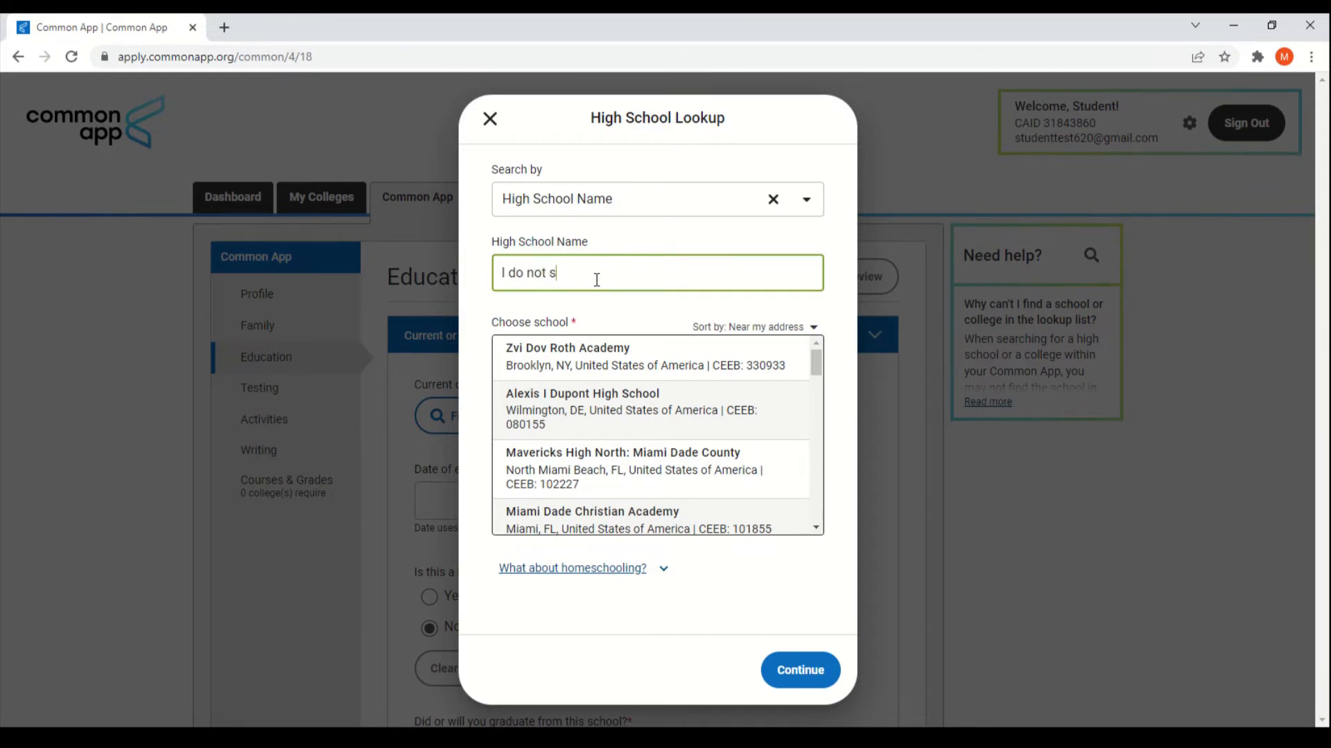
{"action": "type", "text": "I do not see"}
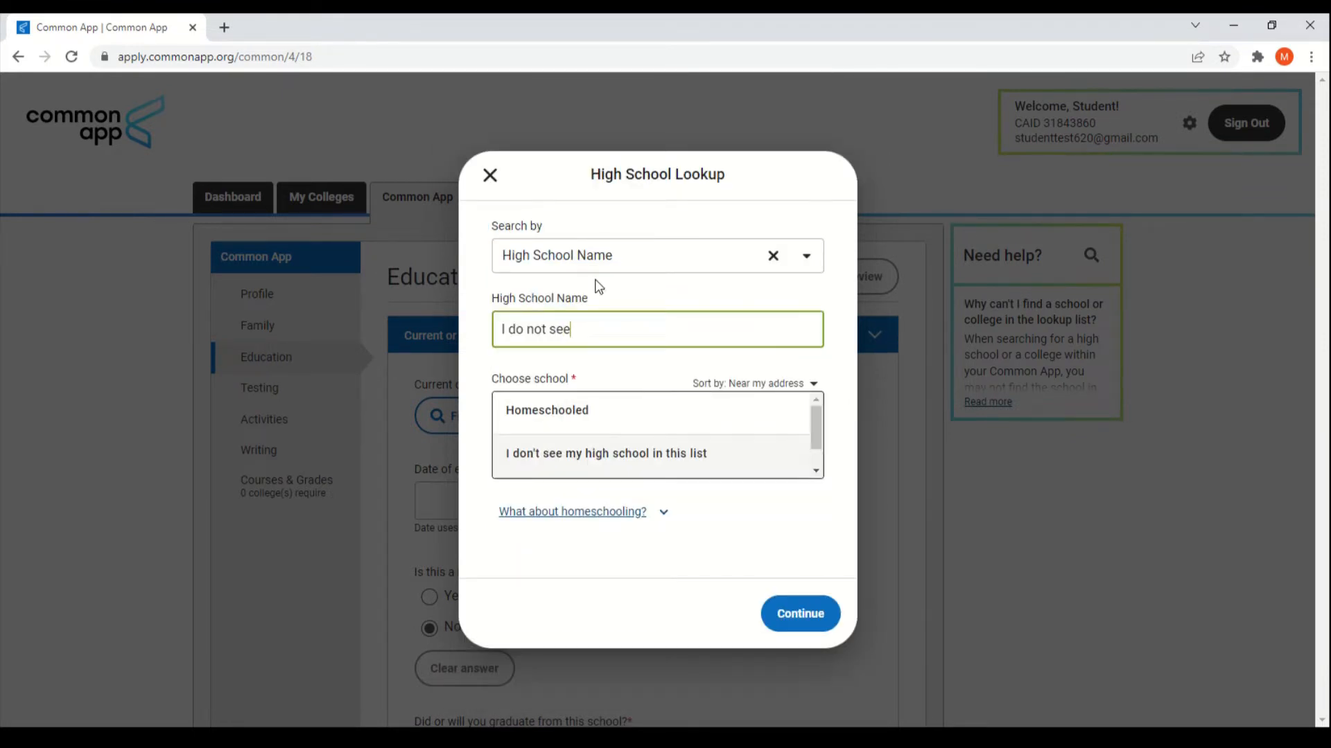
{"action": "left_click", "coordinate": [643, 454]}
{"action": "left_click", "coordinate": [801, 623]}
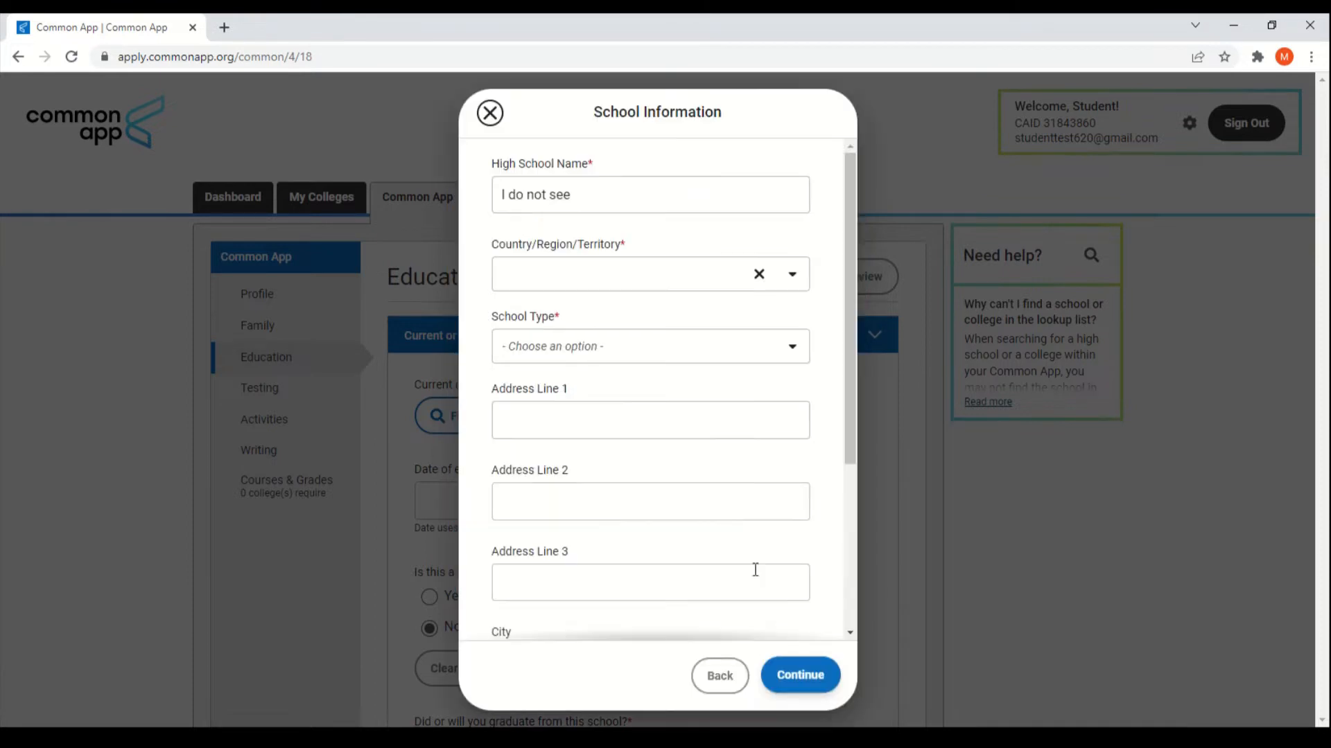
{"action": "scroll", "coordinate": [666, 460], "scroll_direction": "down", "scroll_amount": 5}
{"action": "scroll", "coordinate": [664, 451], "scroll_direction": "up", "scroll_amount": 5}
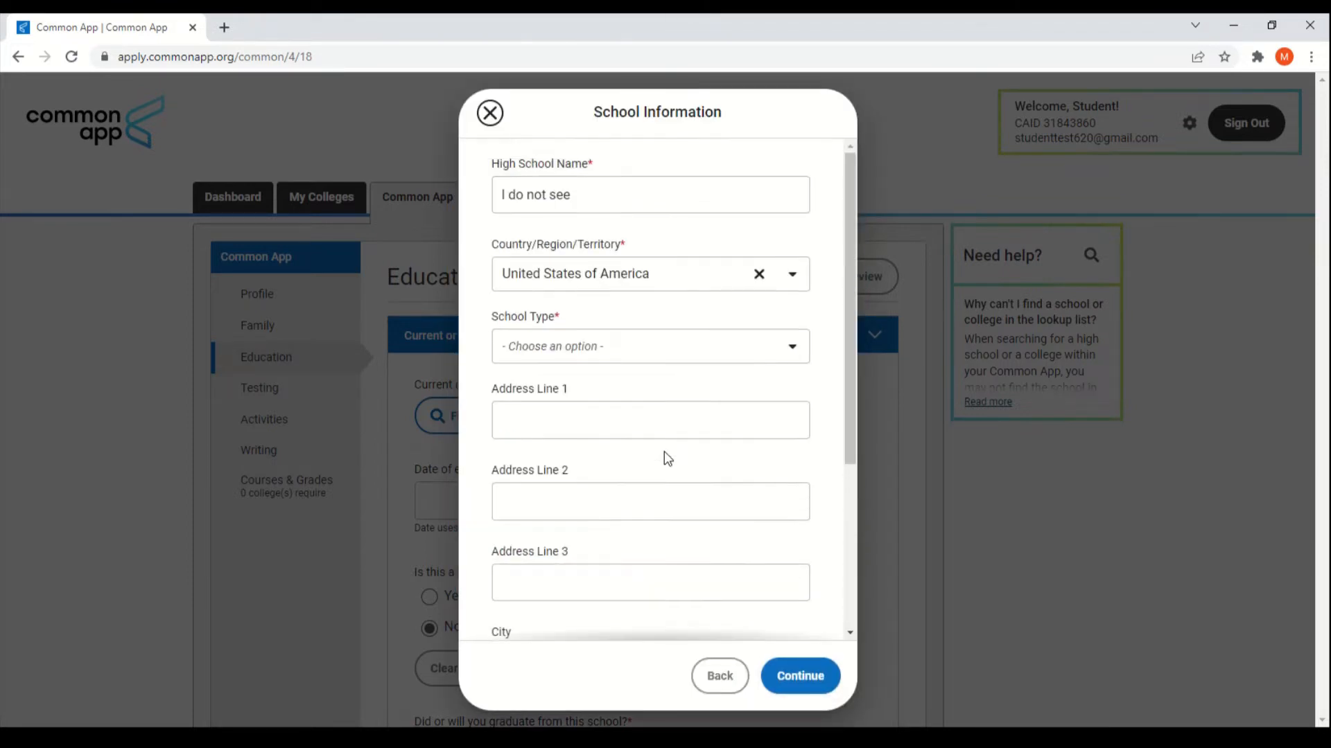
{"action": "left_click", "coordinate": [489, 113]}
{"action": "scroll", "coordinate": [853, 464], "scroll_direction": "down", "scroll_amount": 3}
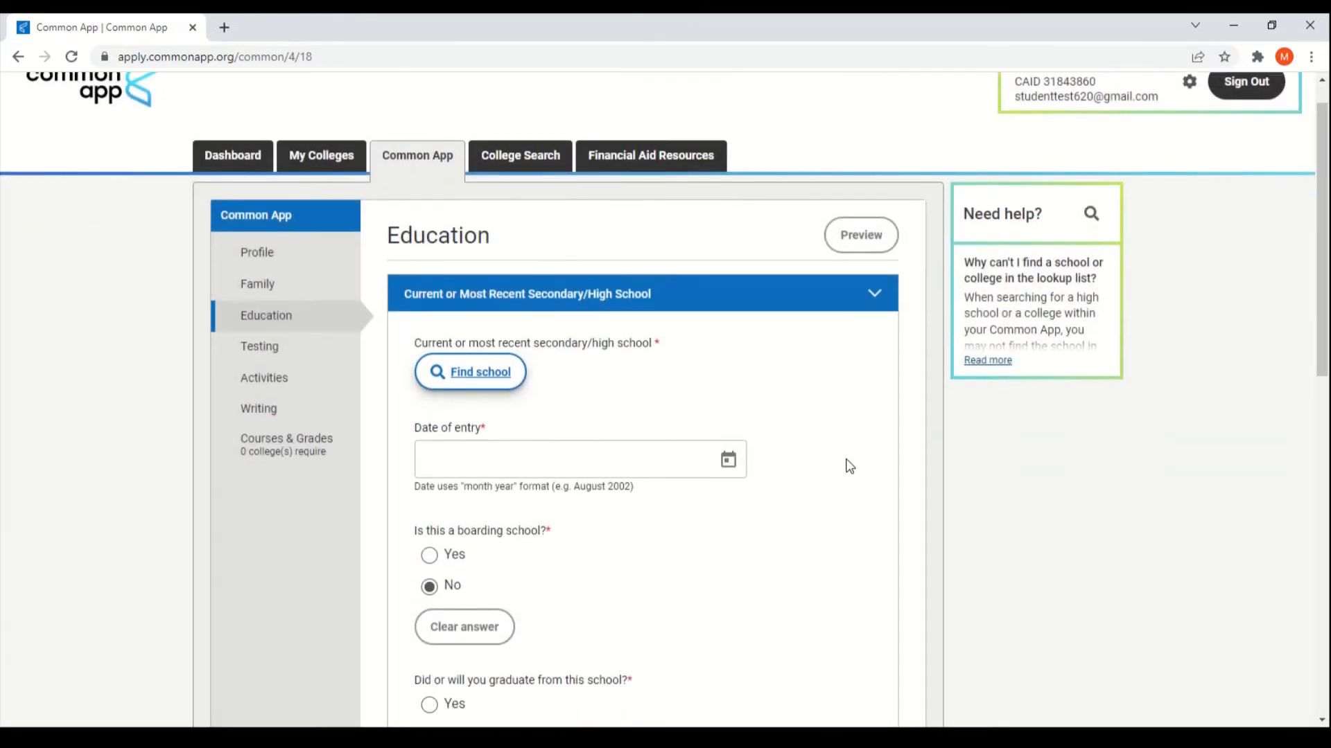
{"action": "scroll", "coordinate": [867, 474], "scroll_direction": "down", "scroll_amount": 4}
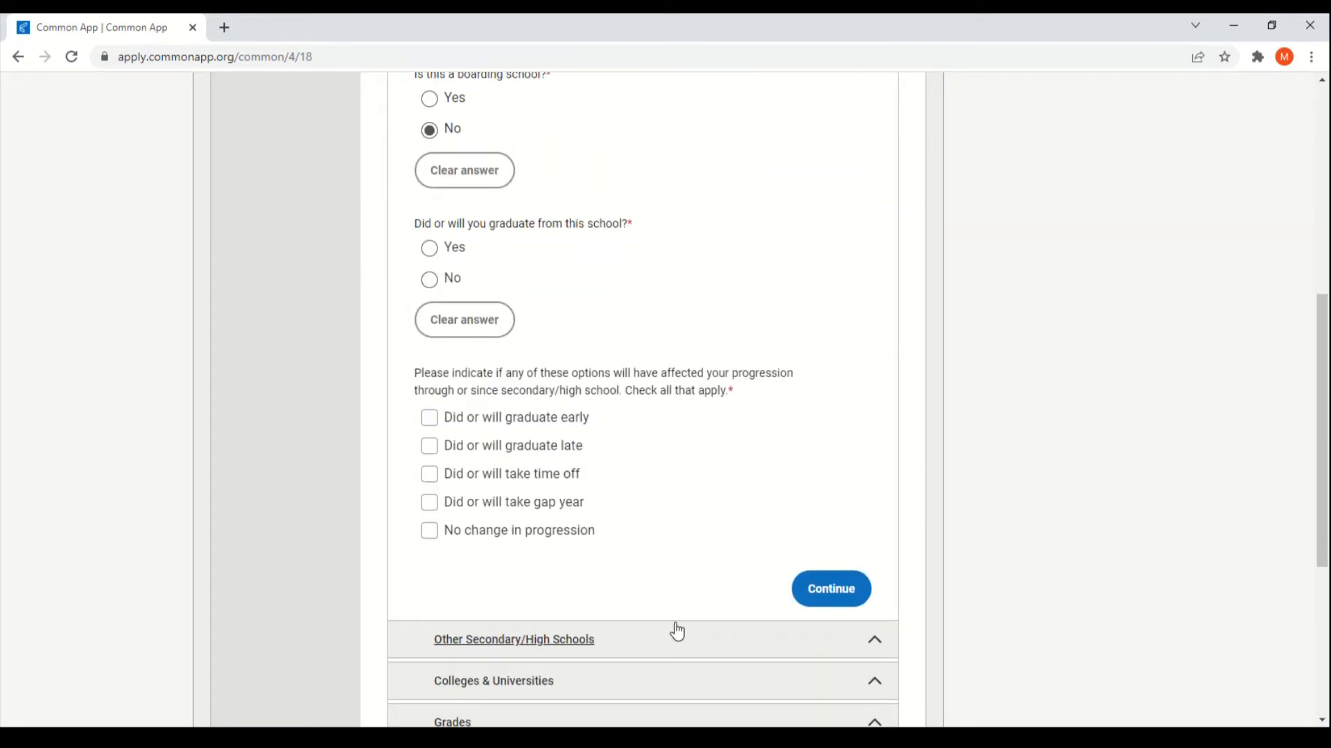
Step: Expand and review the Other Secondary/High Schools questions
{"action": "left_click", "coordinate": [638, 648]}
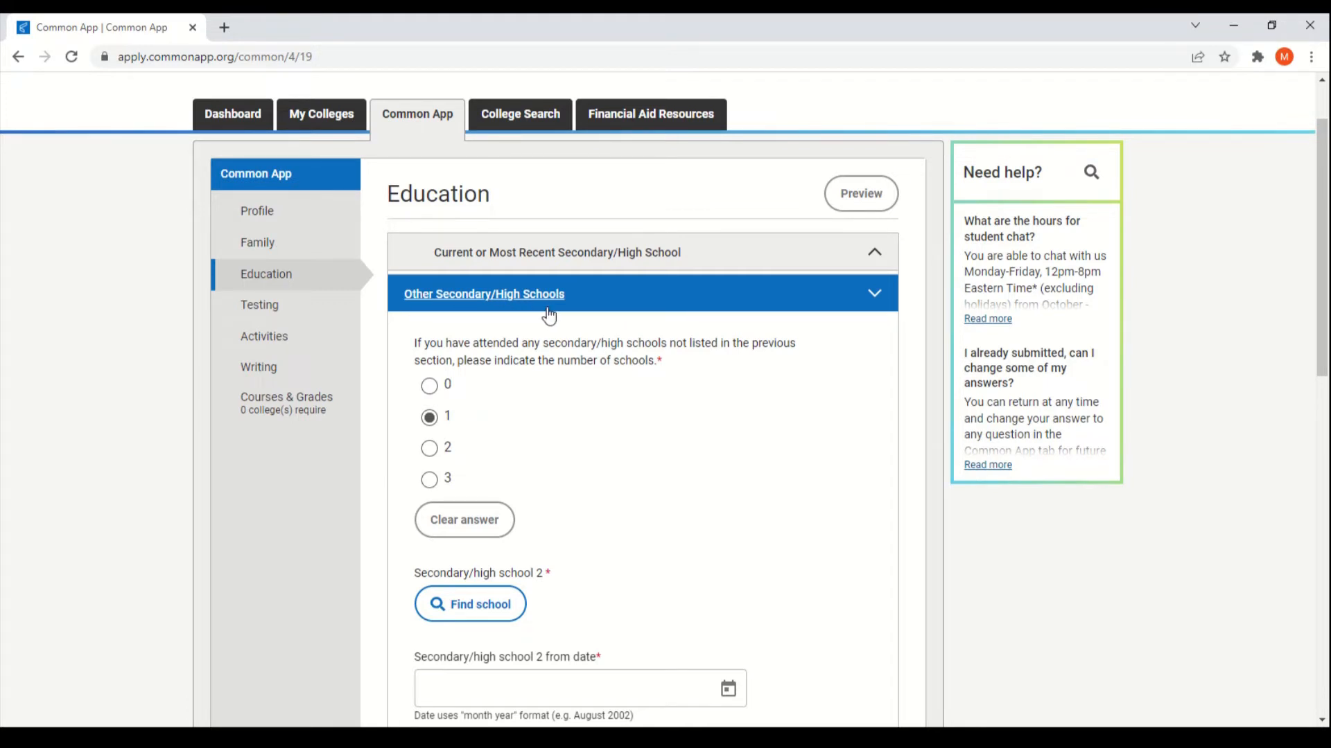
{"action": "scroll", "coordinate": [698, 403], "scroll_direction": "down", "scroll_amount": 2}
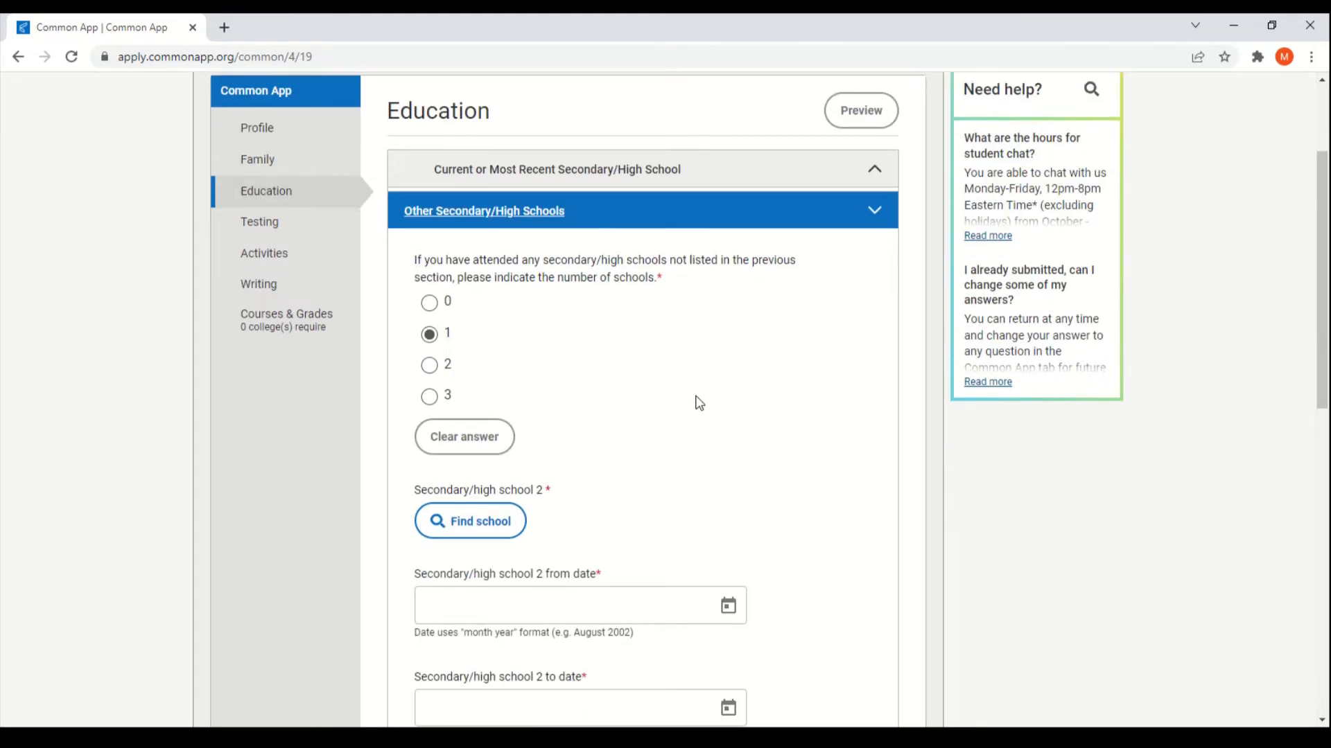
{"action": "scroll", "coordinate": [696, 405], "scroll_direction": "down", "scroll_amount": 4}
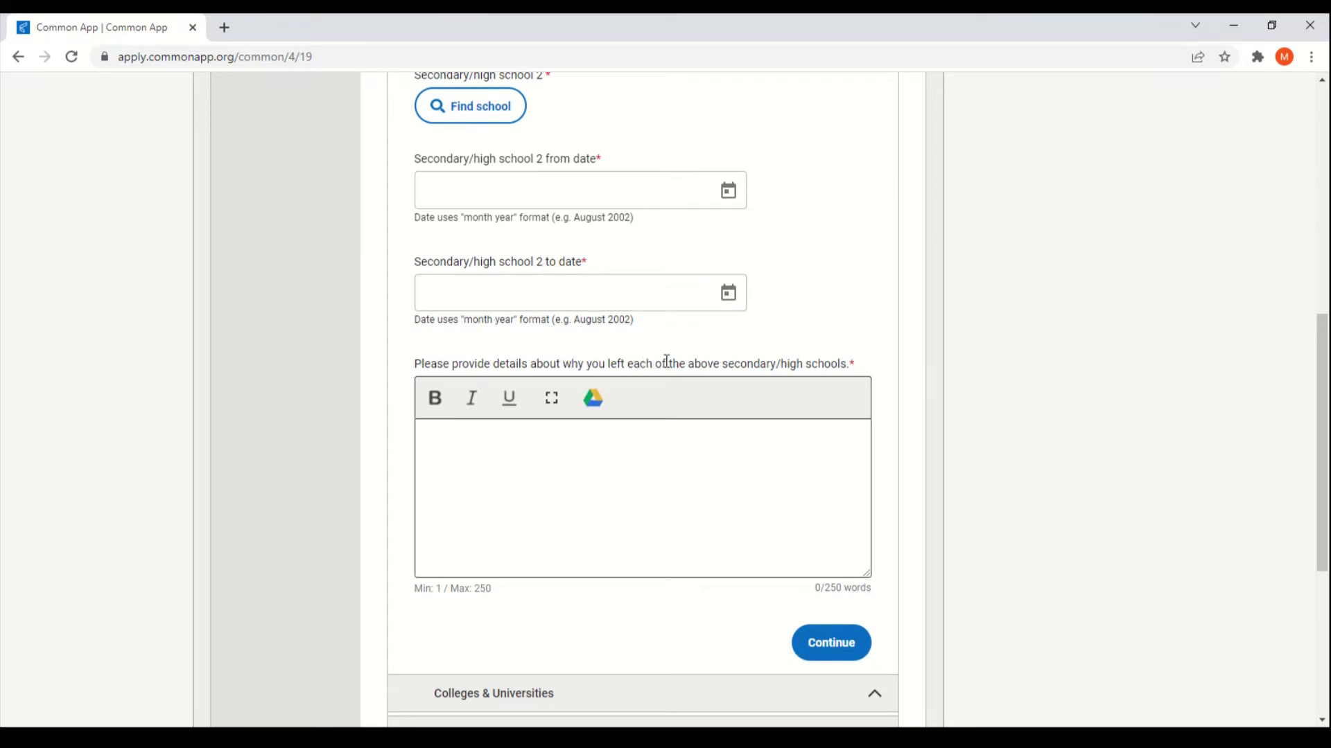
{"action": "scroll", "coordinate": [727, 367], "scroll_direction": "down", "scroll_amount": 2}
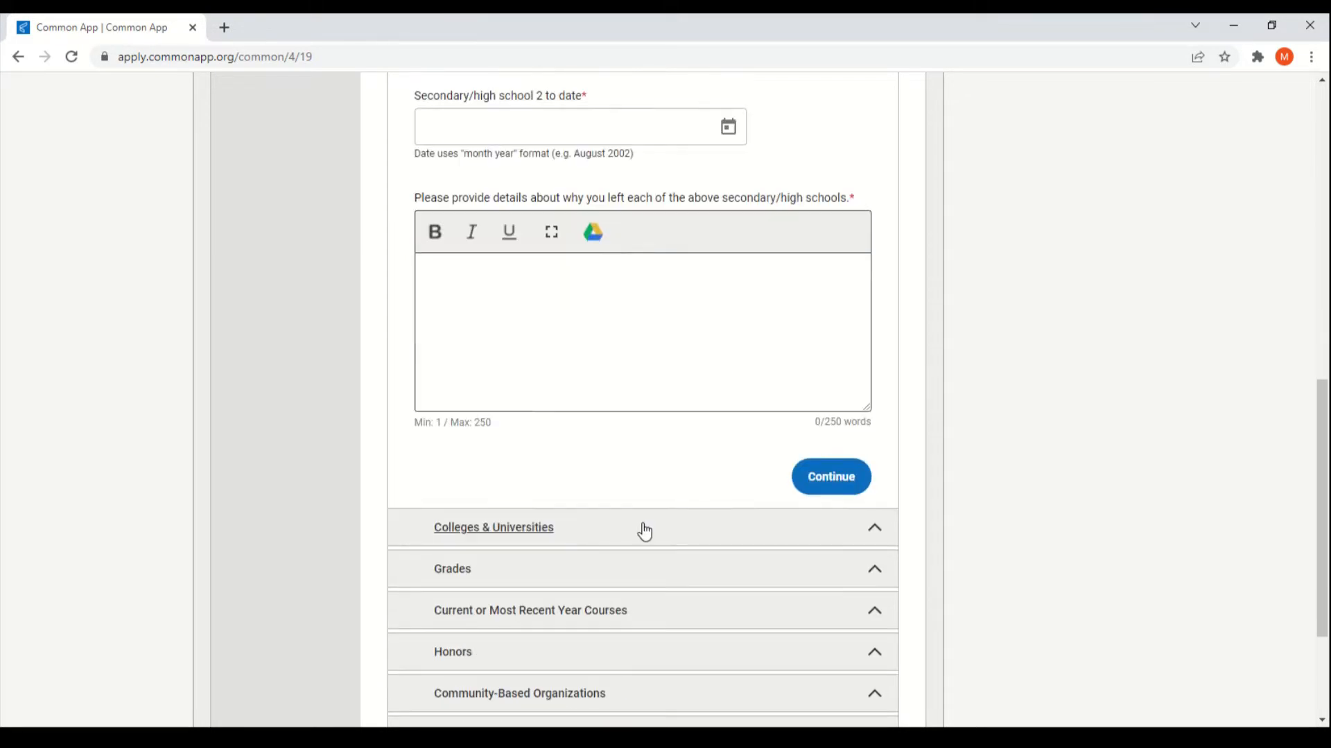
Step: Review the Colleges & Universities questions, then expand the Grades section
{"action": "left_click", "coordinate": [645, 530]}
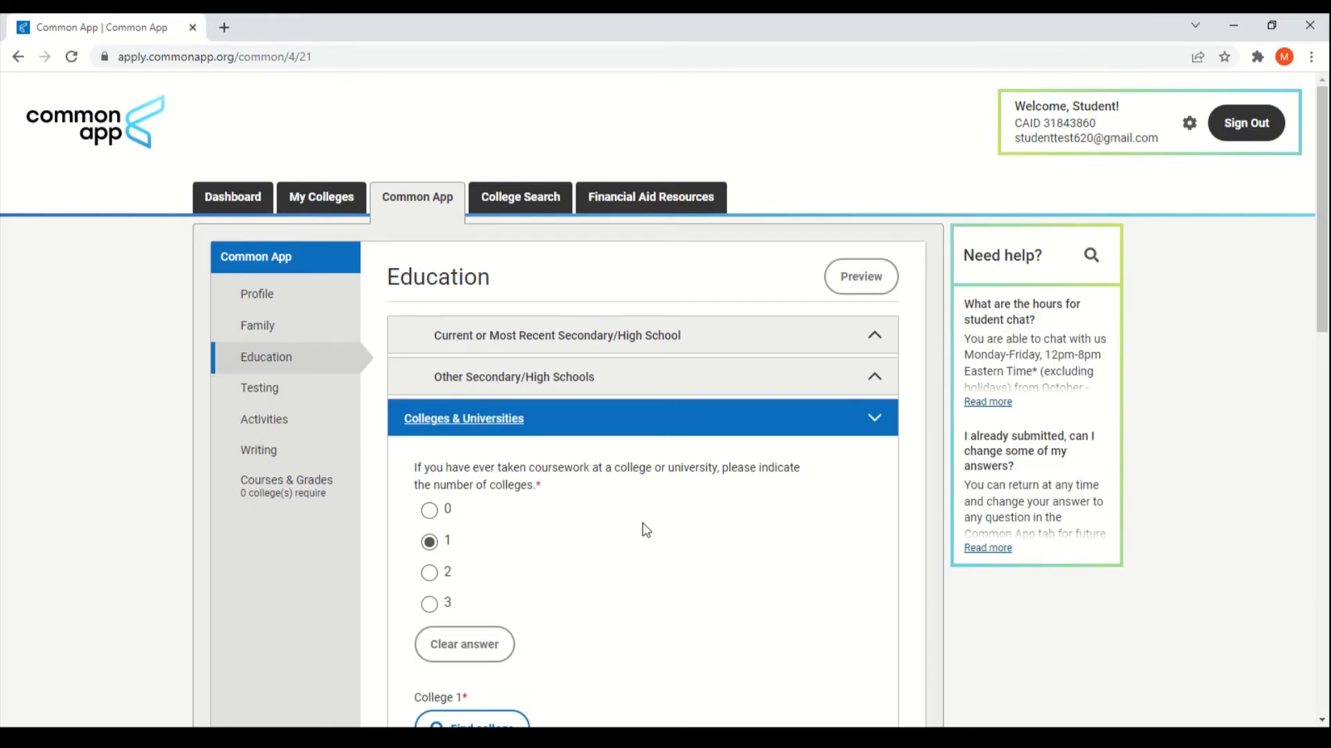
{"action": "scroll", "coordinate": [645, 525], "scroll_direction": "down", "scroll_amount": 3}
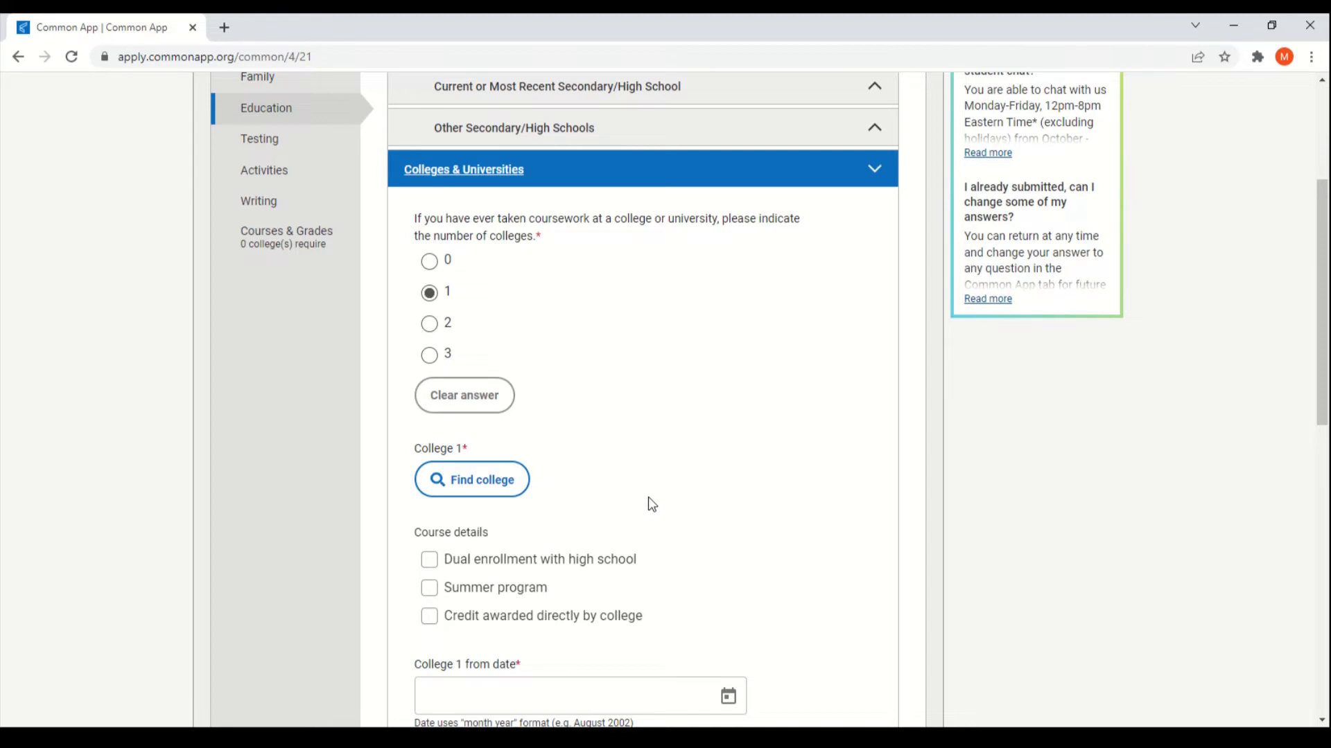
{"action": "scroll", "coordinate": [653, 505], "scroll_direction": "down", "scroll_amount": 1}
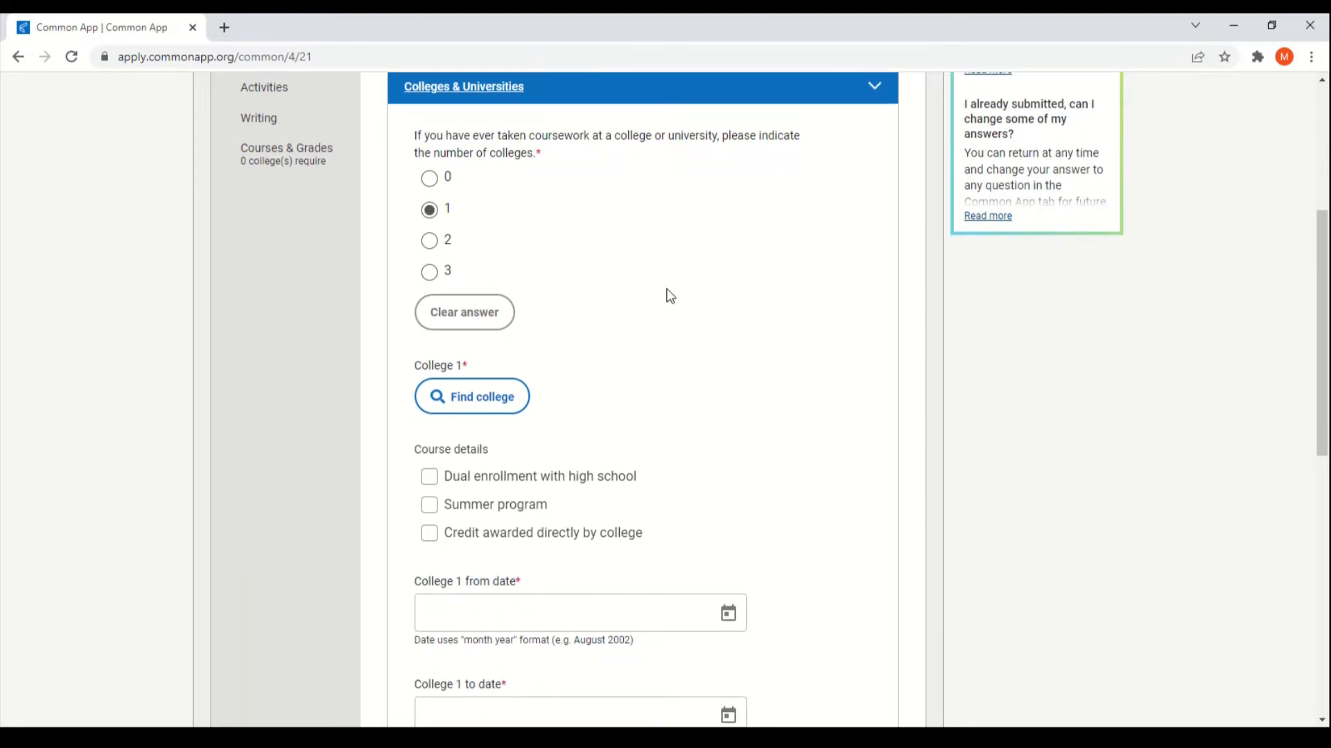
{"action": "scroll", "coordinate": [785, 348], "scroll_direction": "down", "scroll_amount": 1}
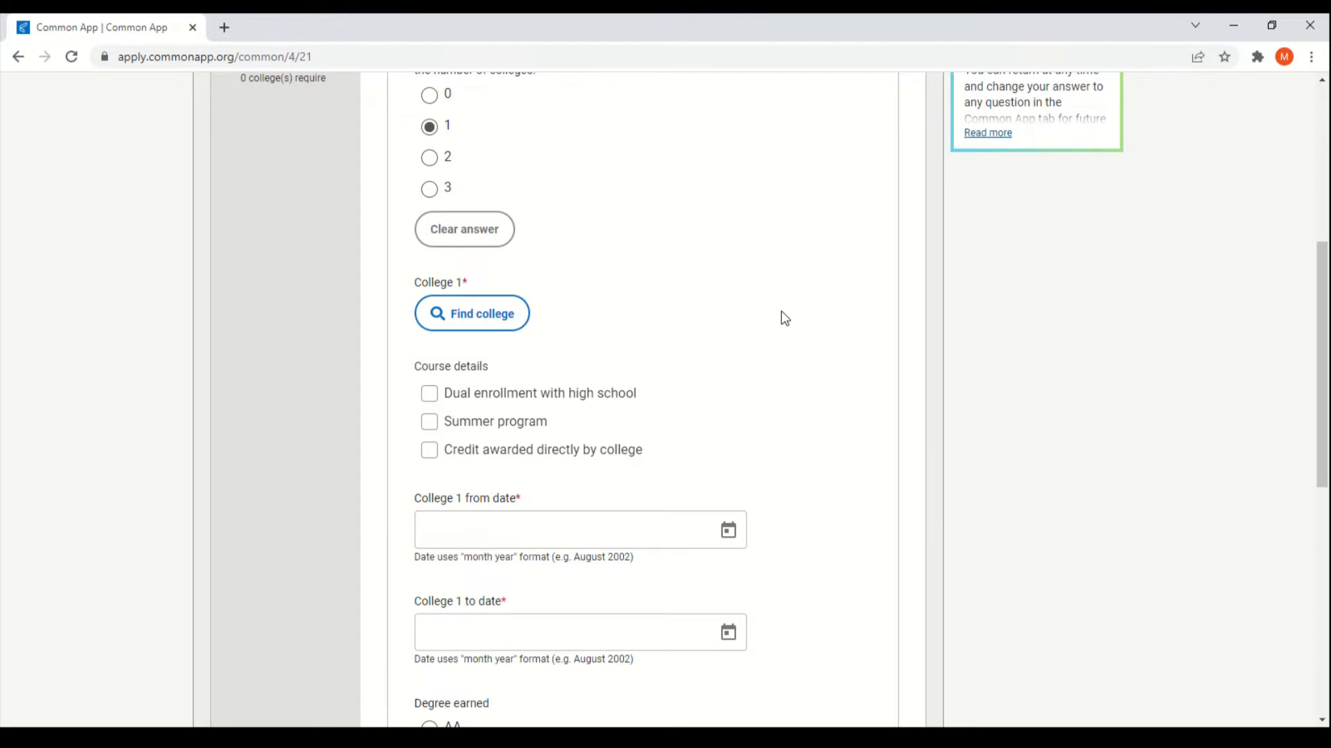
{"action": "scroll", "coordinate": [781, 311], "scroll_direction": "down", "scroll_amount": 6}
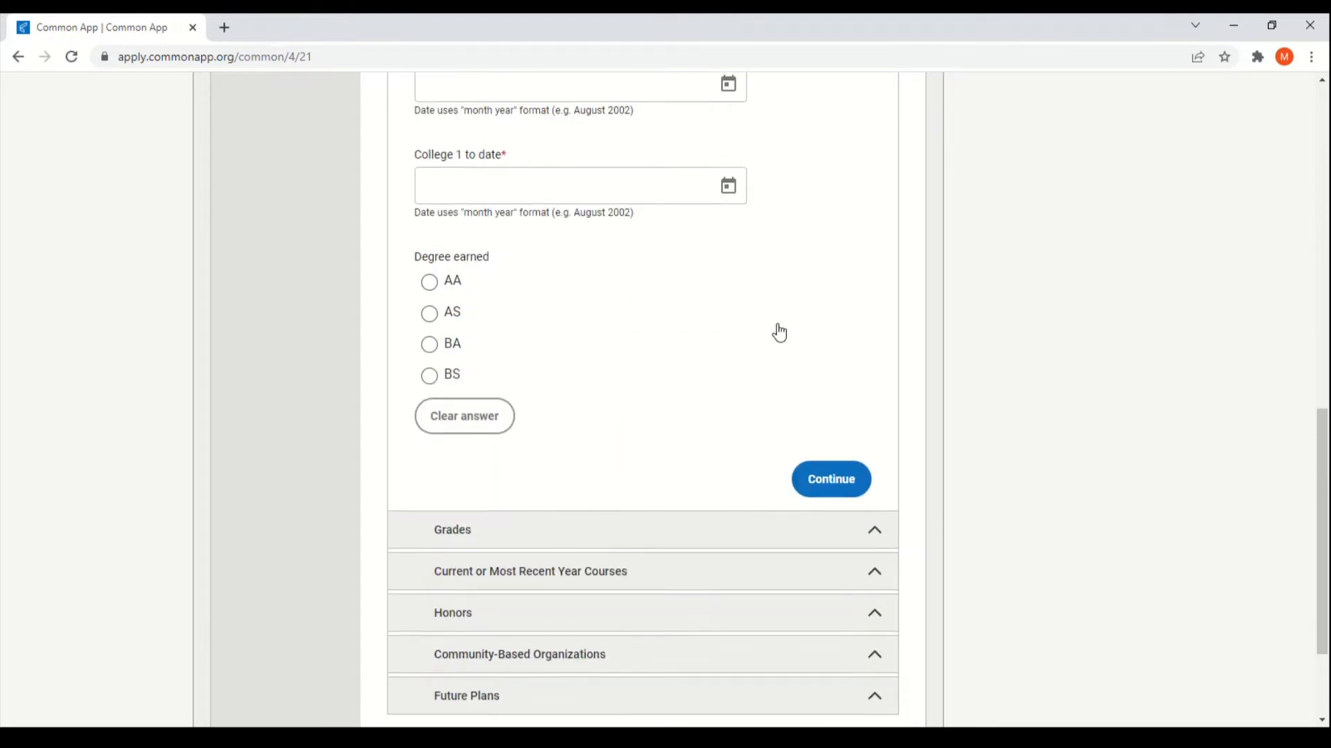
{"action": "scroll", "coordinate": [770, 360], "scroll_direction": "down", "scroll_amount": 2}
{"action": "left_click", "coordinate": [748, 397]}
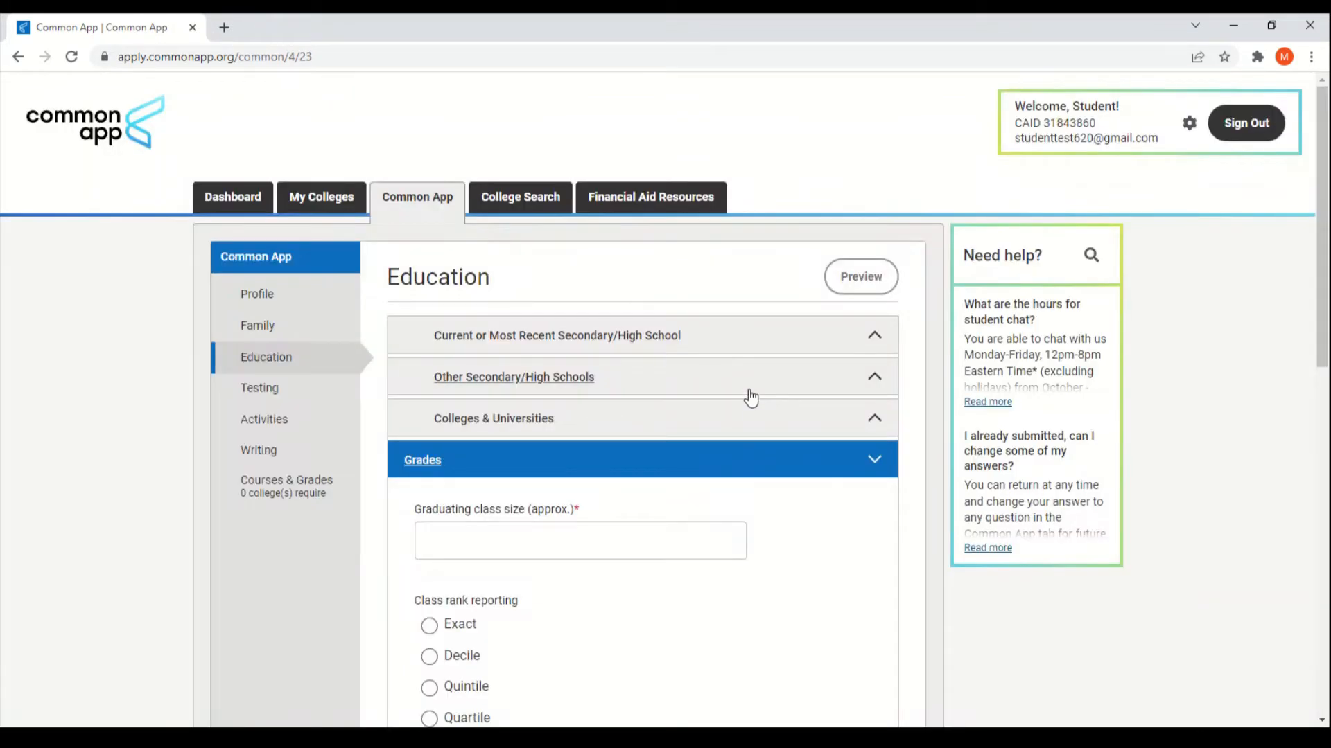
Step: Scroll down the Education page and expand the Current or Most Recent Year Courses section
{"action": "scroll", "coordinate": [751, 381], "scroll_direction": "down", "scroll_amount": 3}
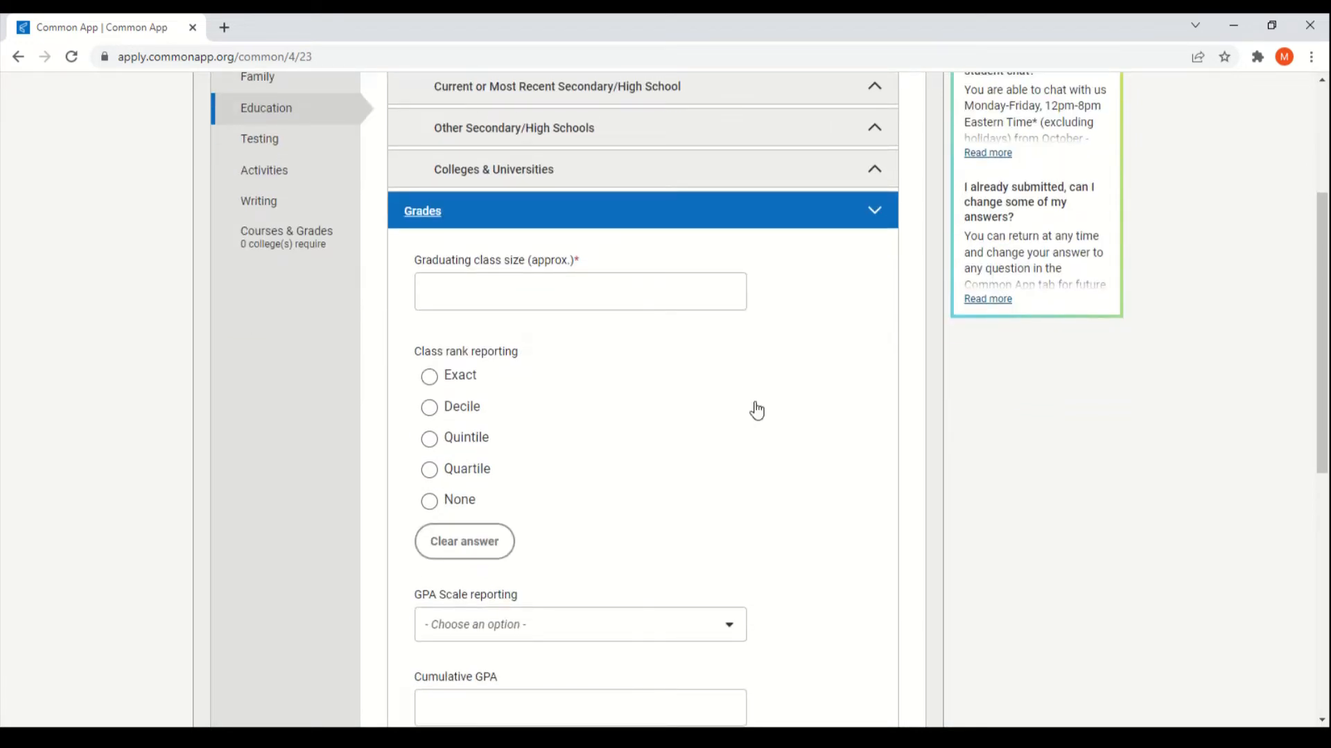
{"action": "scroll", "coordinate": [790, 426], "scroll_direction": "down", "scroll_amount": 2}
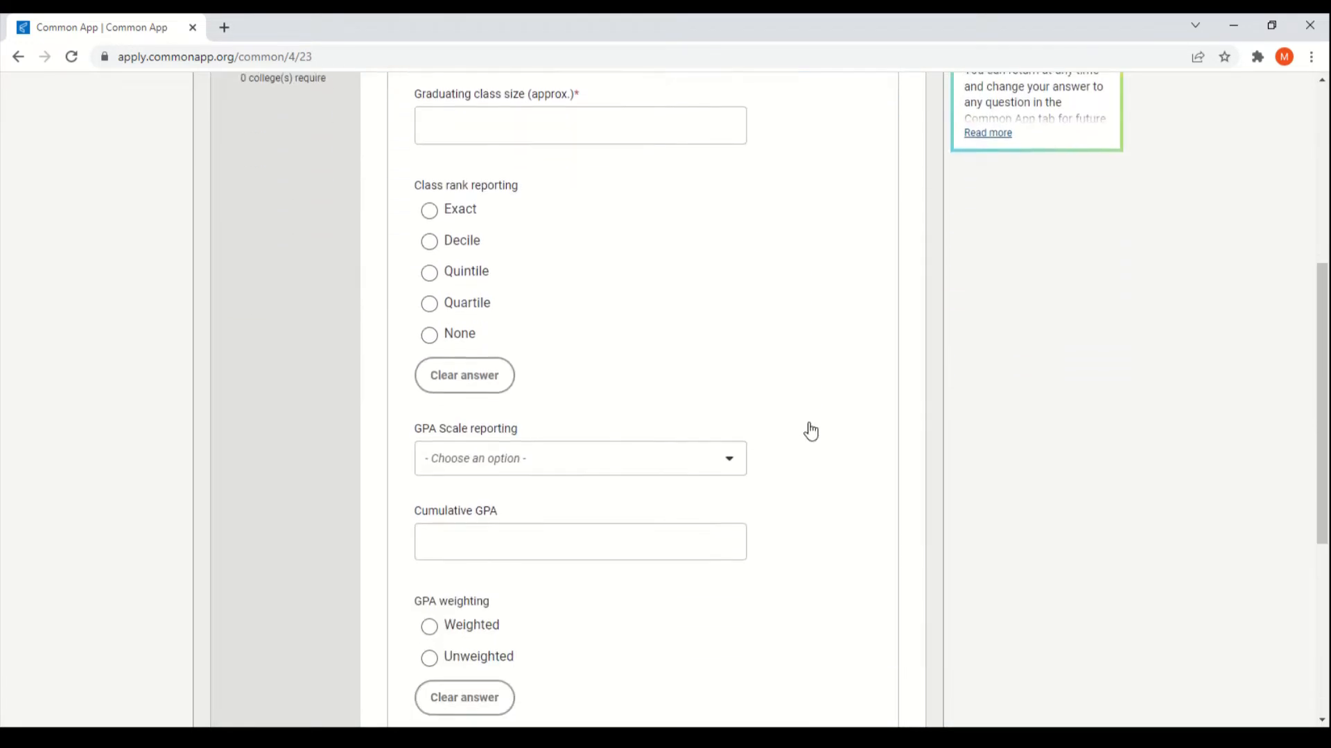
{"action": "scroll", "coordinate": [811, 430], "scroll_direction": "down", "scroll_amount": 2}
{"action": "scroll", "coordinate": [794, 422], "scroll_direction": "down", "scroll_amount": 1}
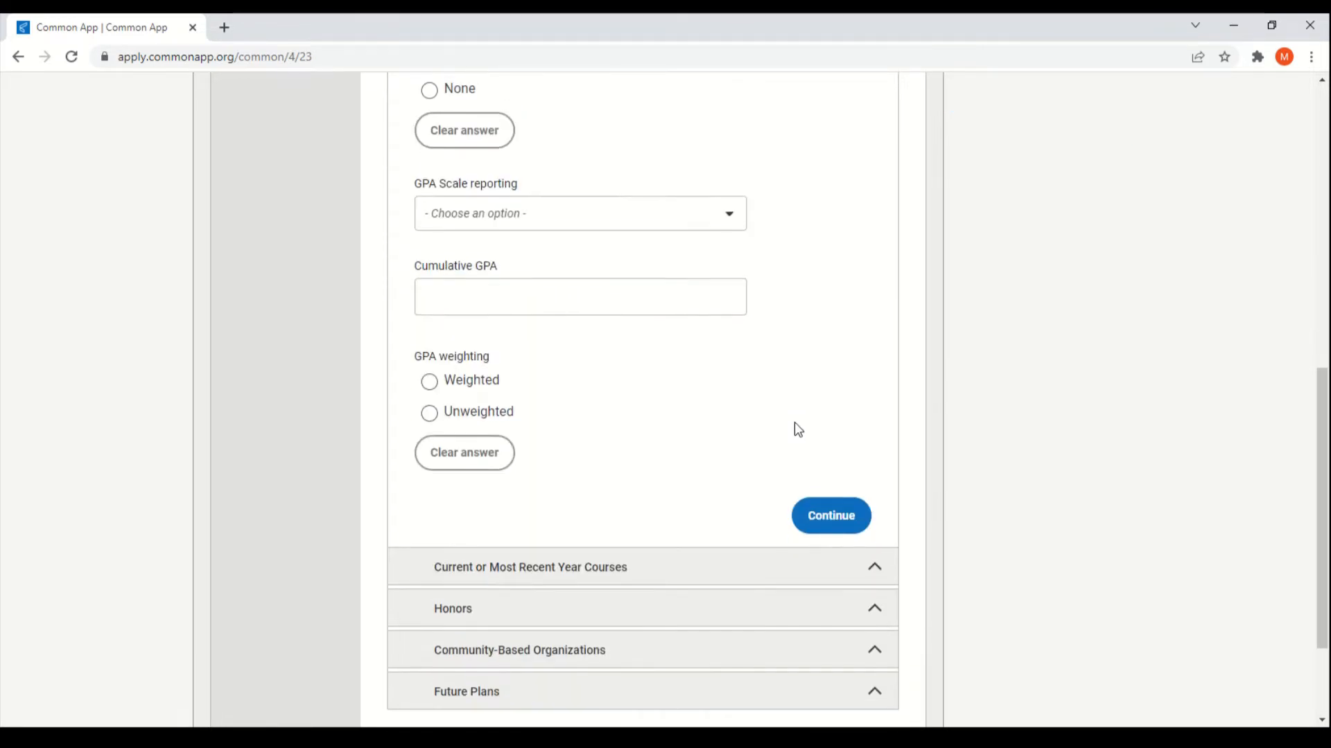
{"action": "scroll", "coordinate": [644, 416], "scroll_direction": "down", "scroll_amount": 1}
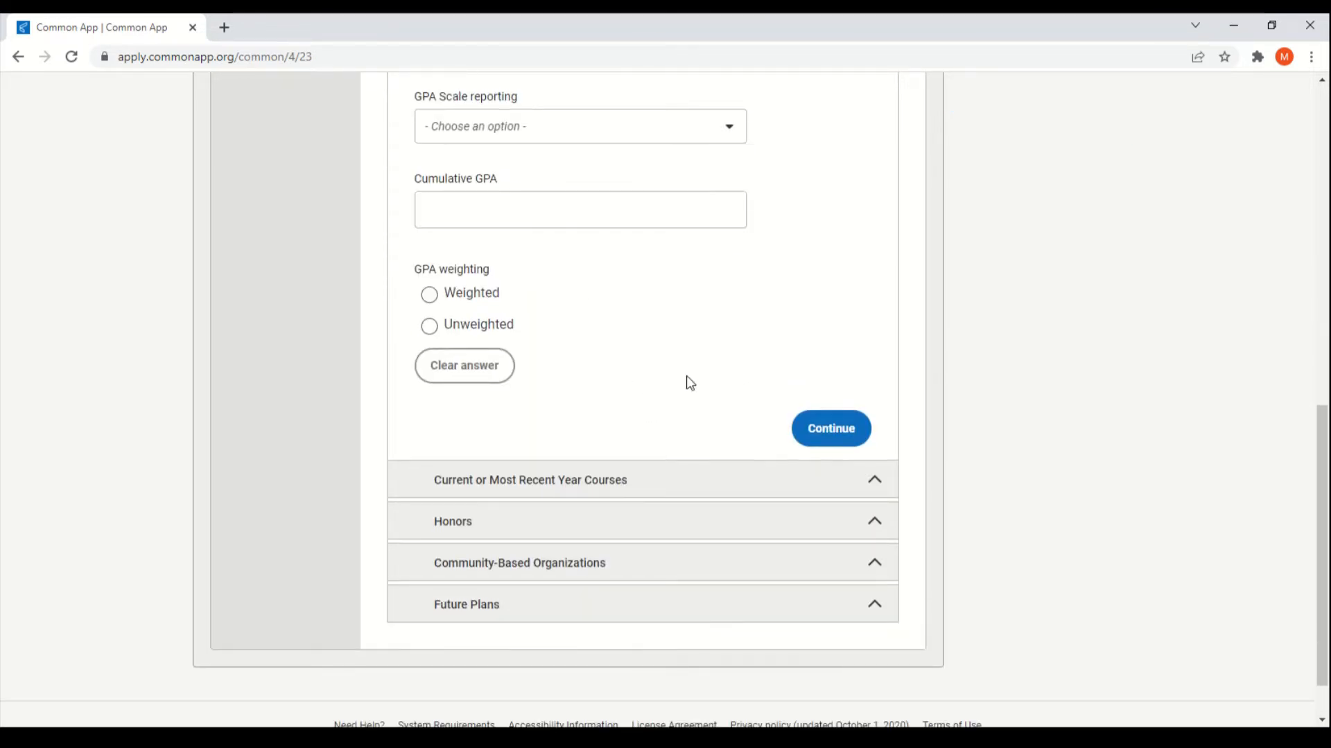
{"action": "scroll", "coordinate": [689, 380], "scroll_direction": "up", "scroll_amount": 1}
{"action": "scroll", "coordinate": [693, 454], "scroll_direction": "down", "scroll_amount": 1}
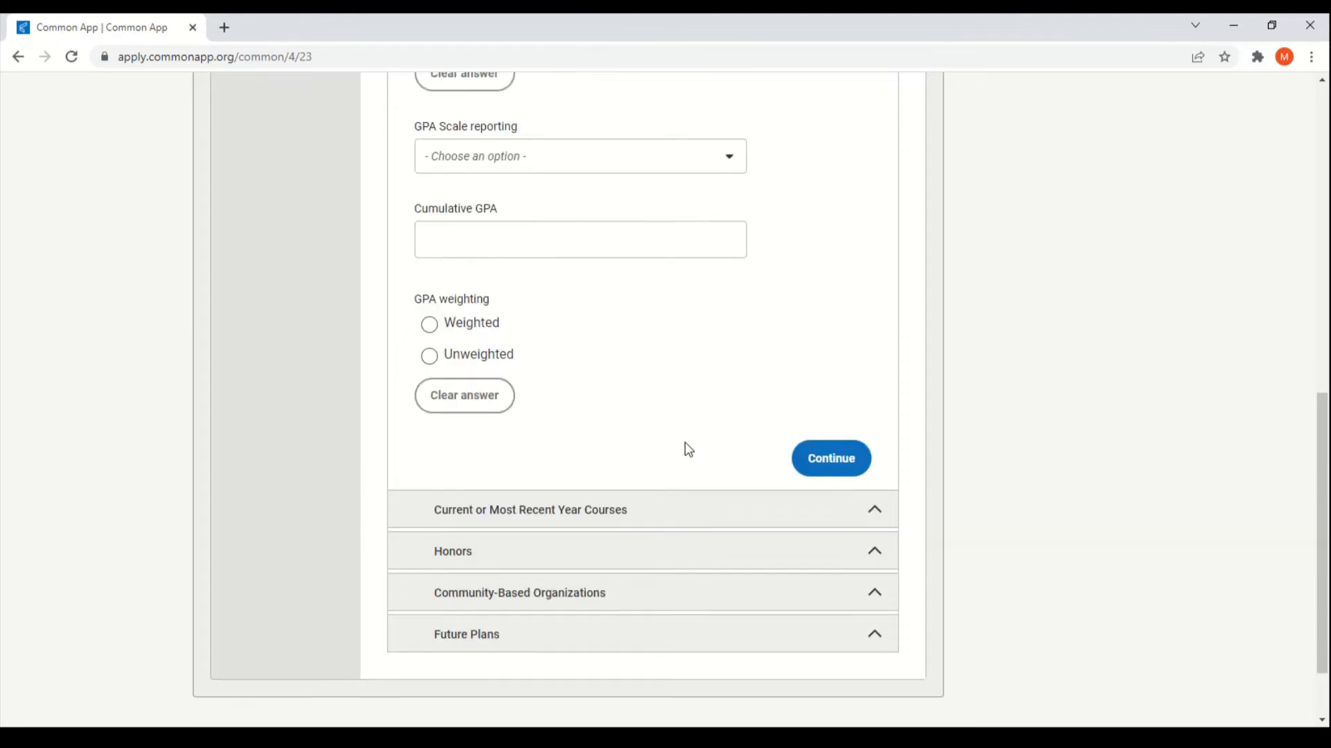
{"action": "left_click", "coordinate": [660, 484]}
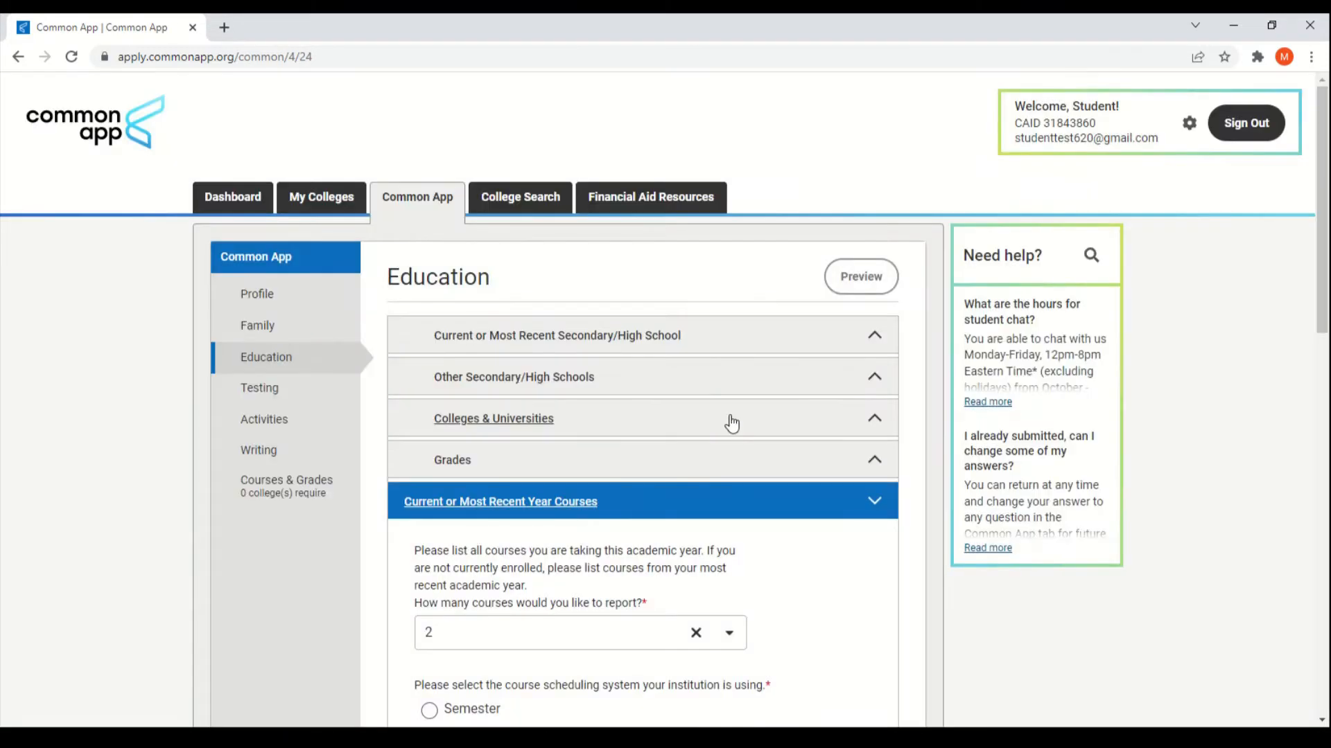
Step: Review the 2 courses set to report, then expand the Honors section
{"action": "scroll", "coordinate": [729, 421], "scroll_direction": "down", "scroll_amount": 1}
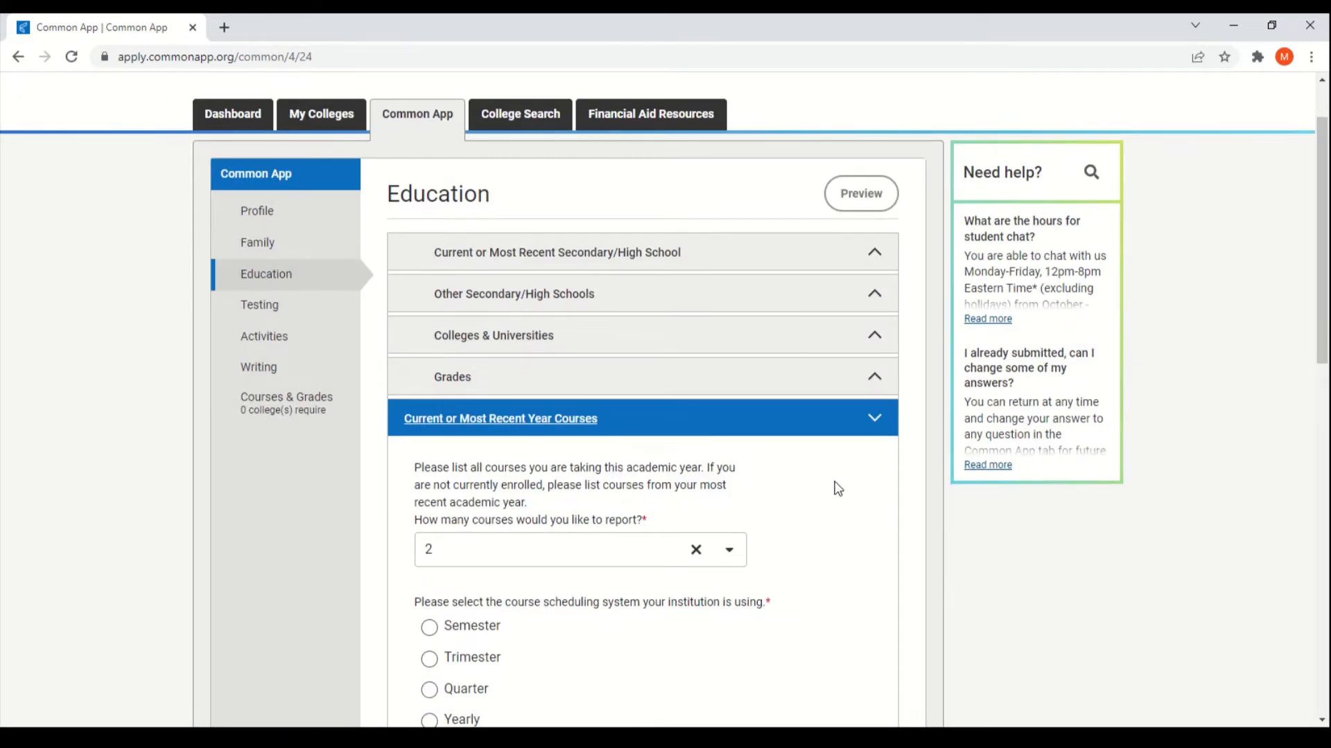
{"action": "scroll", "coordinate": [838, 488], "scroll_direction": "down", "scroll_amount": 1}
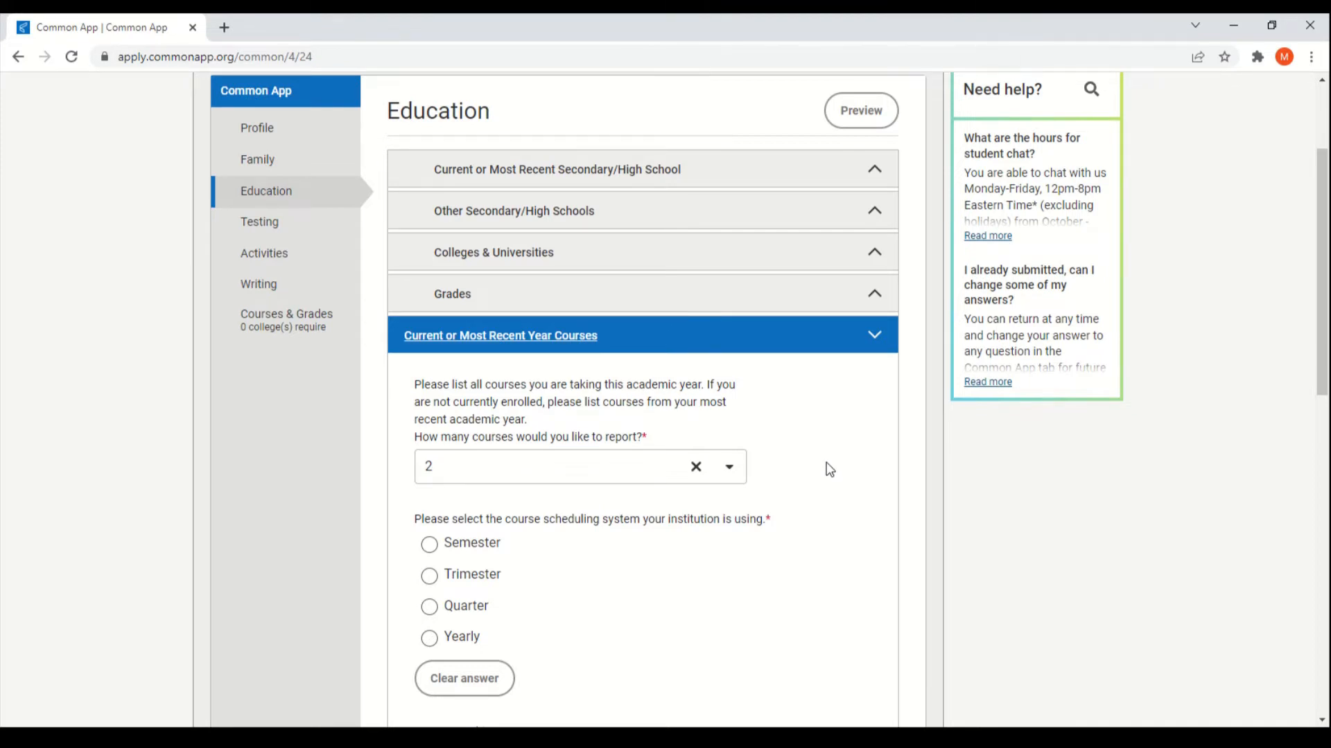
{"action": "scroll", "coordinate": [830, 470], "scroll_direction": "down", "scroll_amount": 3}
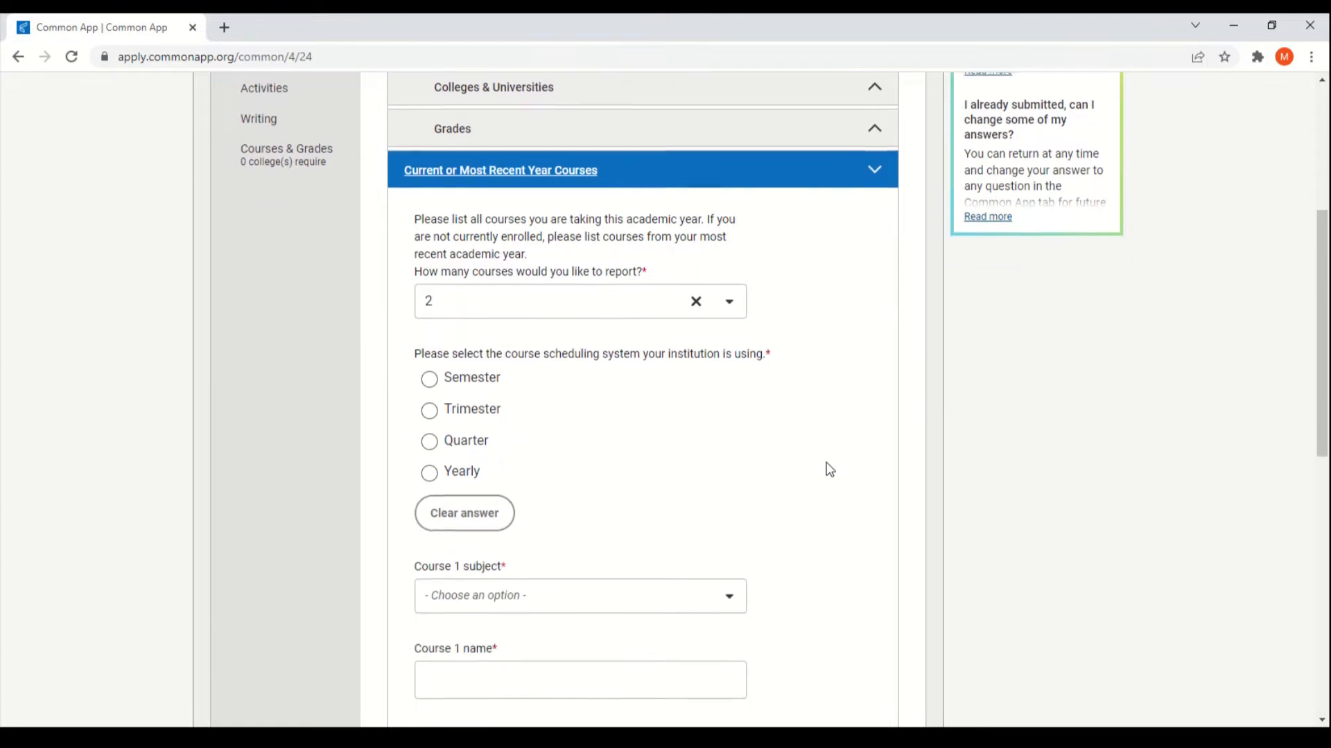
{"action": "scroll", "coordinate": [830, 470], "scroll_direction": "down", "scroll_amount": 1}
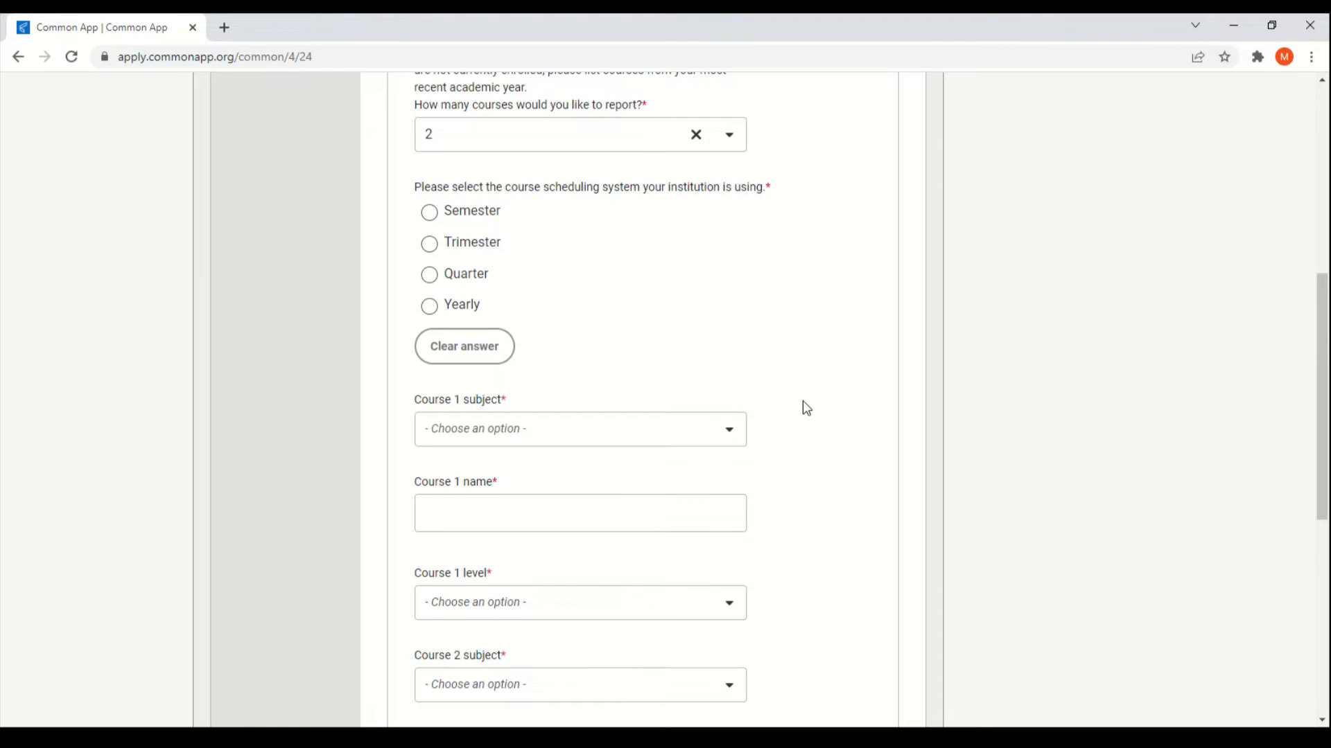
{"action": "scroll", "coordinate": [846, 436], "scroll_direction": "down", "scroll_amount": 6}
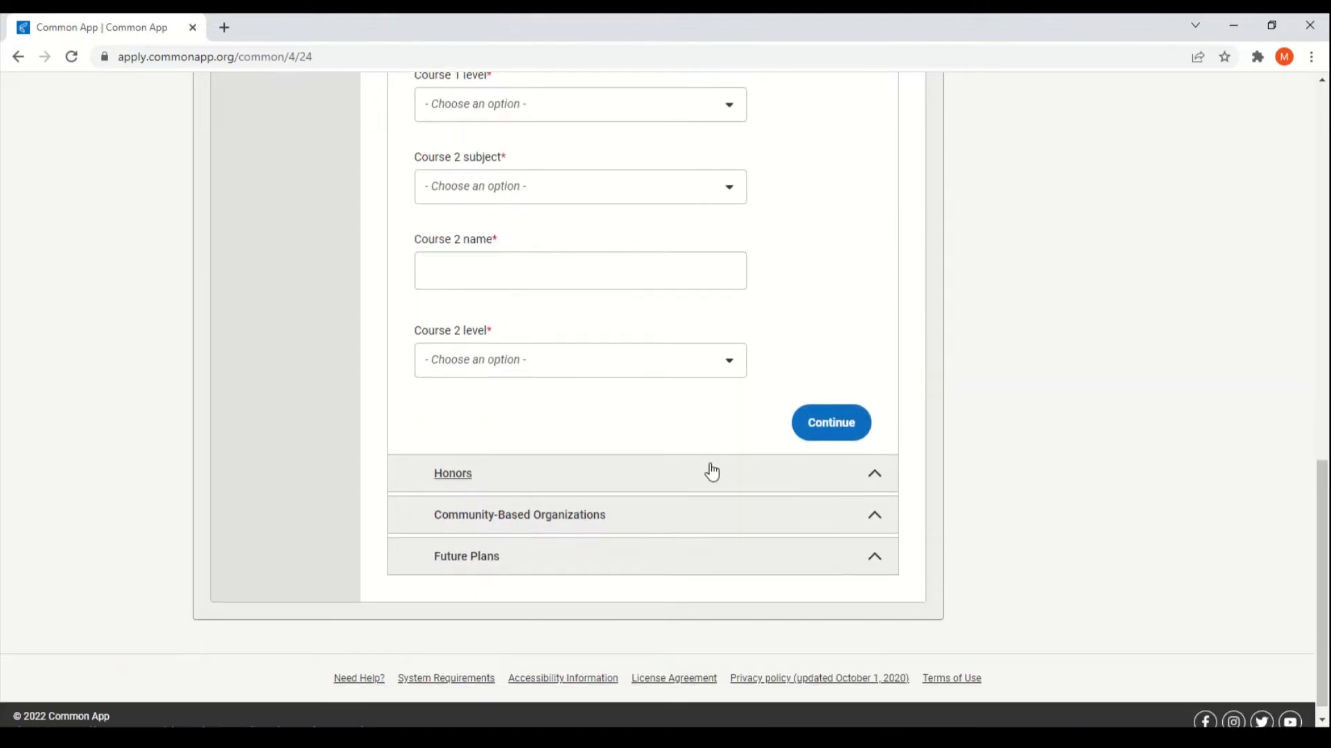
{"action": "left_click", "coordinate": [711, 474]}
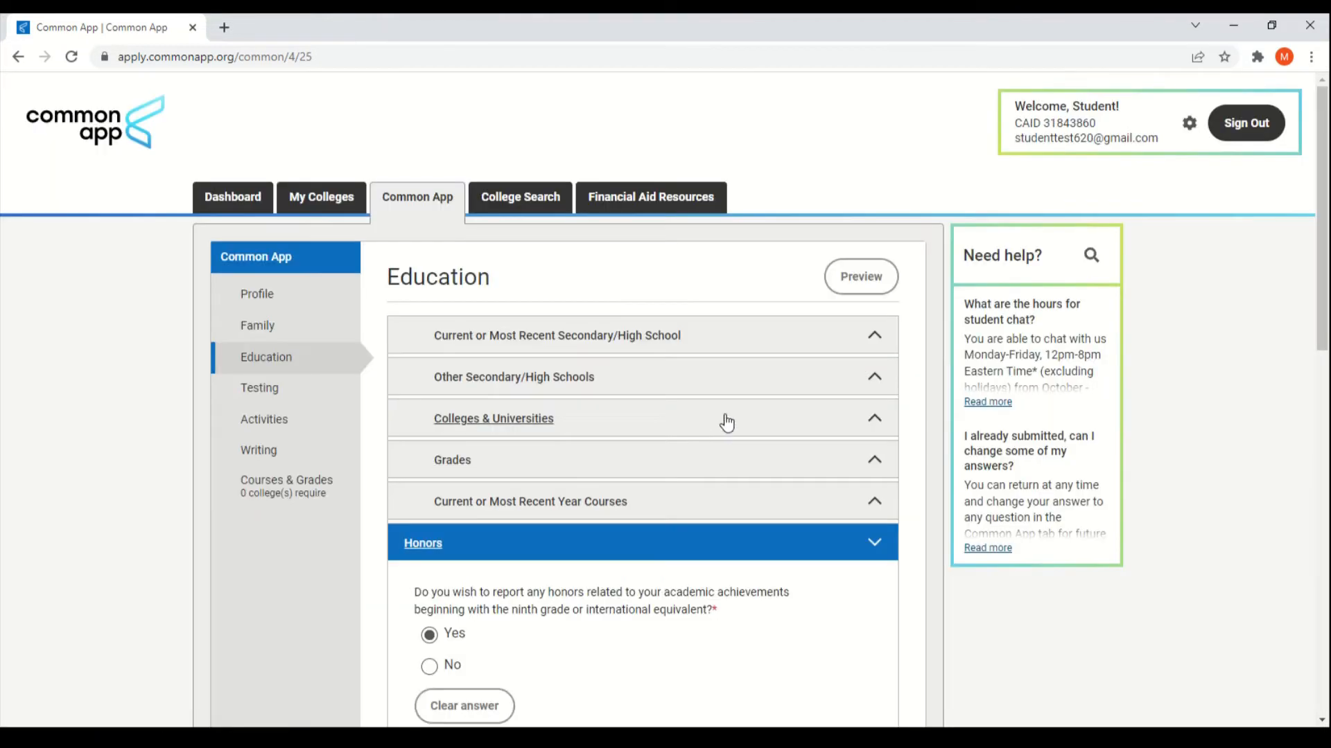
Step: Read through the Honors questions, then expand Community-Based Organizations
{"action": "scroll", "coordinate": [802, 412], "scroll_direction": "down", "scroll_amount": 1}
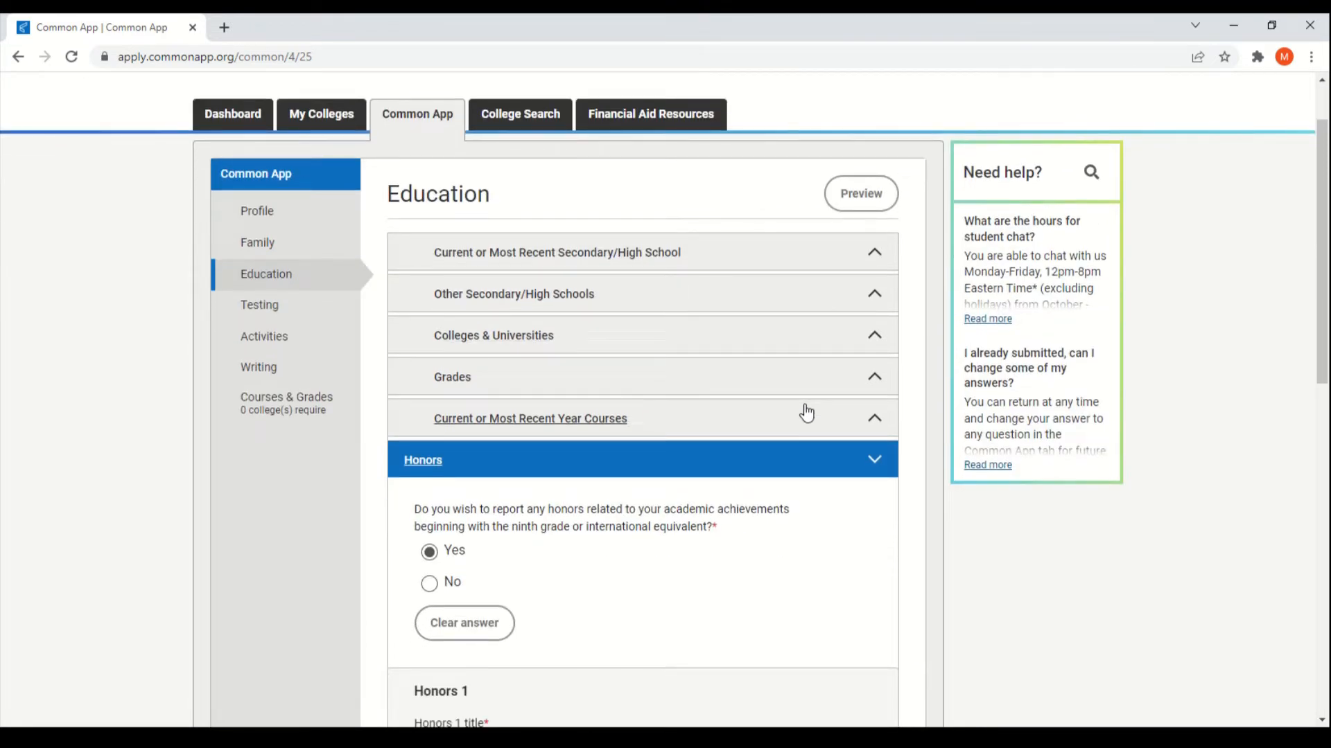
{"action": "scroll", "coordinate": [806, 413], "scroll_direction": "down", "scroll_amount": 3}
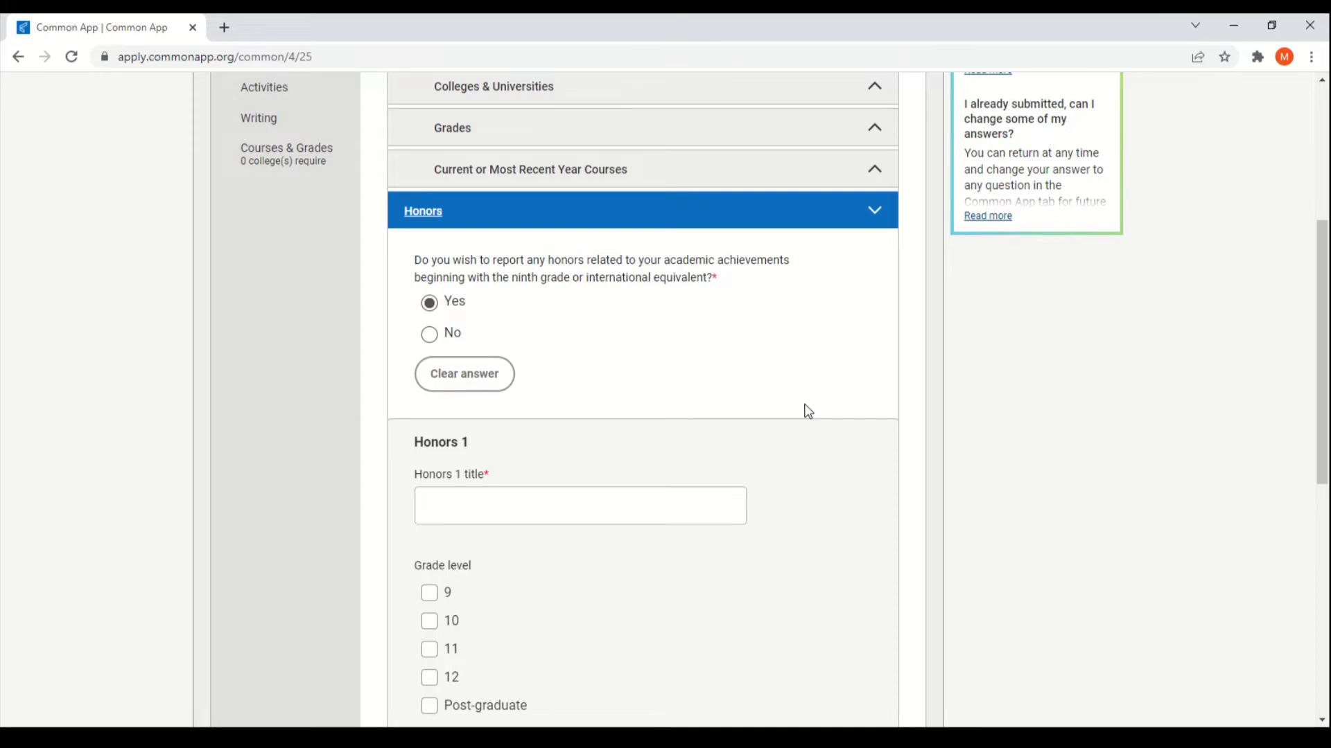
{"action": "scroll", "coordinate": [808, 412], "scroll_direction": "down", "scroll_amount": 2}
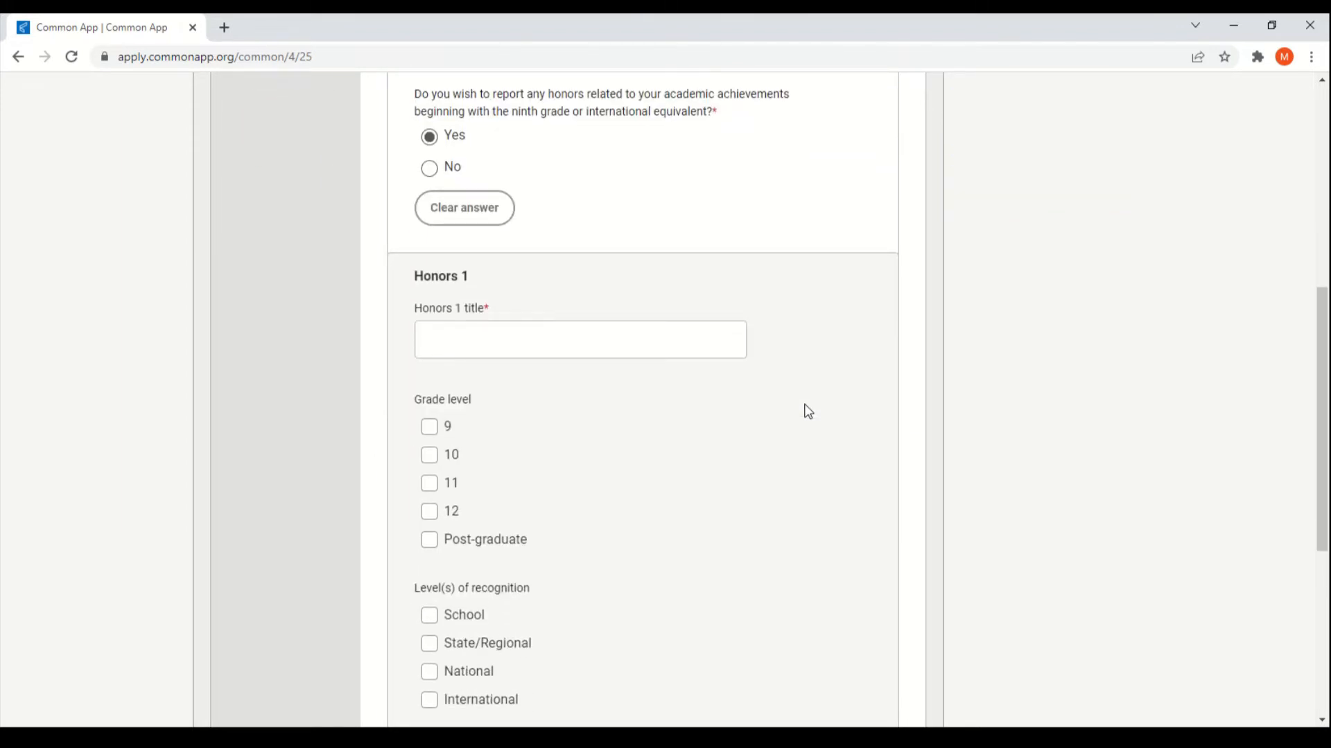
{"action": "scroll", "coordinate": [808, 411], "scroll_direction": "down", "scroll_amount": 1}
{"action": "scroll", "coordinate": [730, 413], "scroll_direction": "down", "scroll_amount": 1}
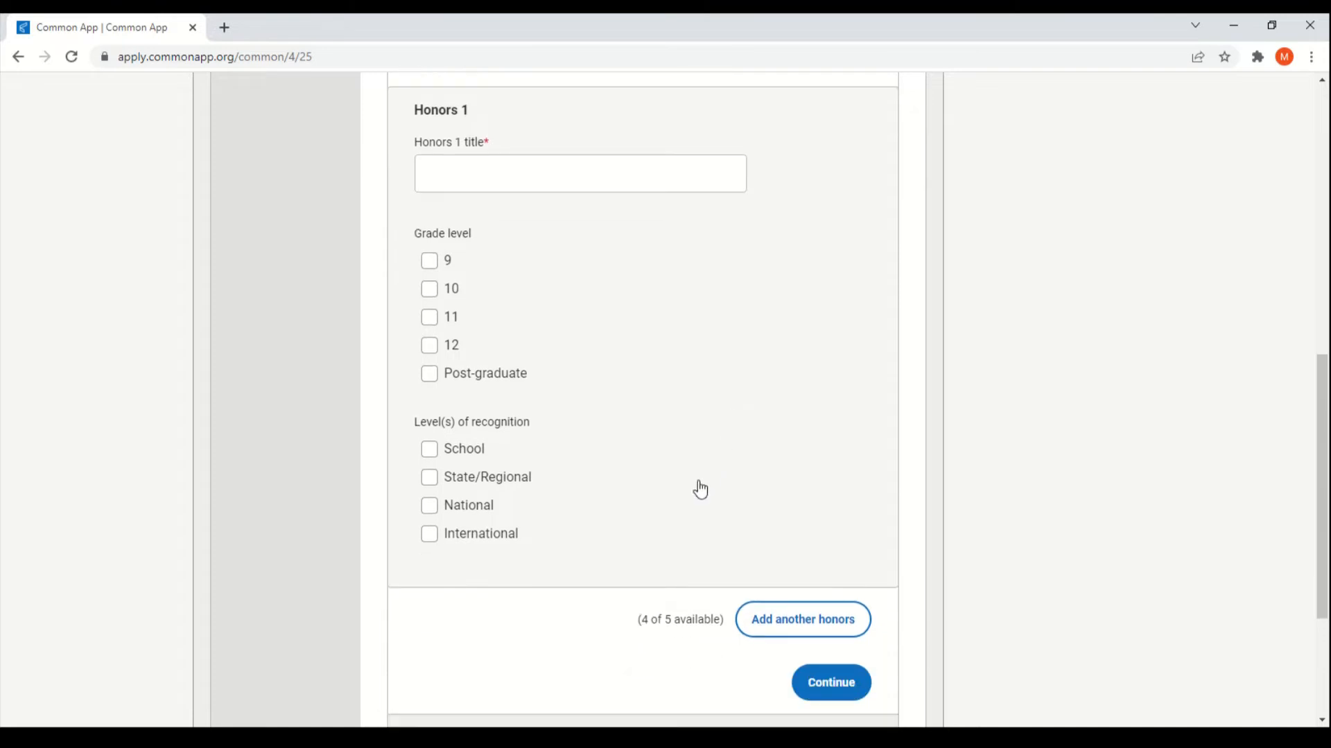
{"action": "scroll", "coordinate": [691, 505], "scroll_direction": "down", "scroll_amount": 2}
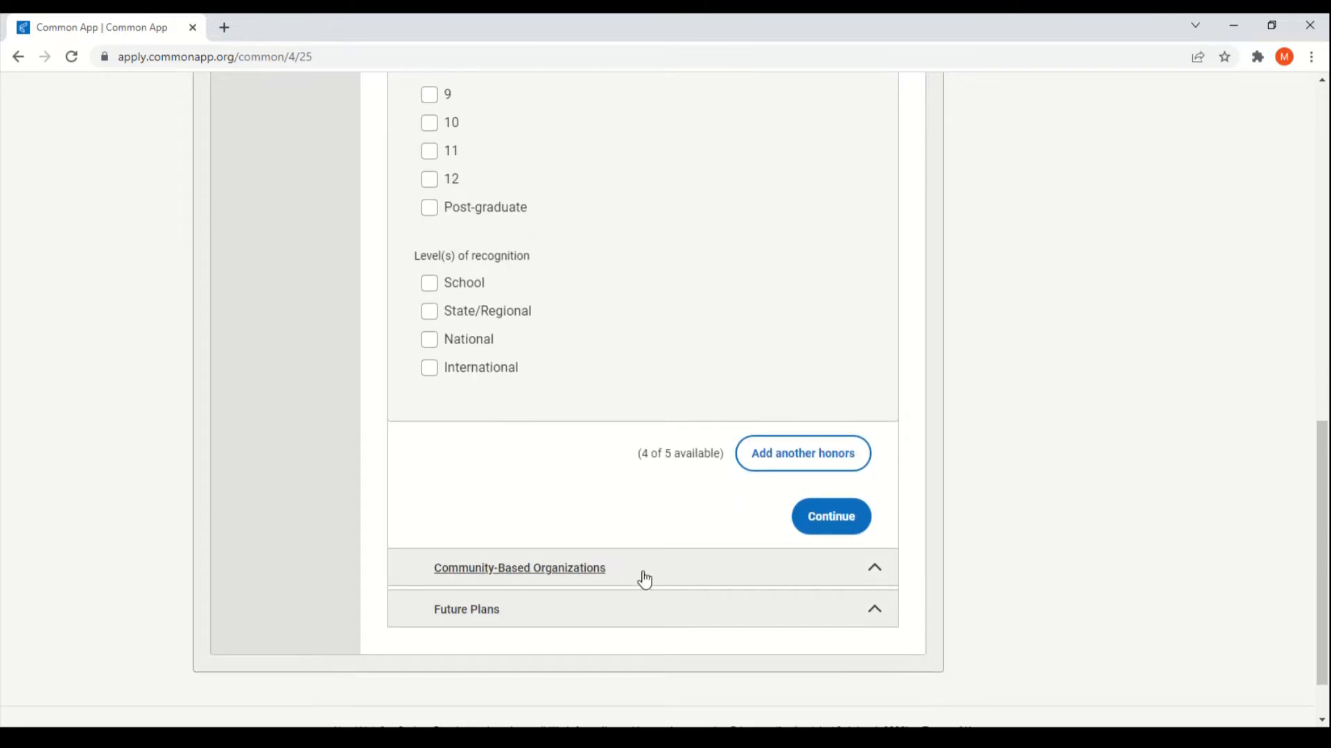
{"action": "left_click", "coordinate": [644, 577]}
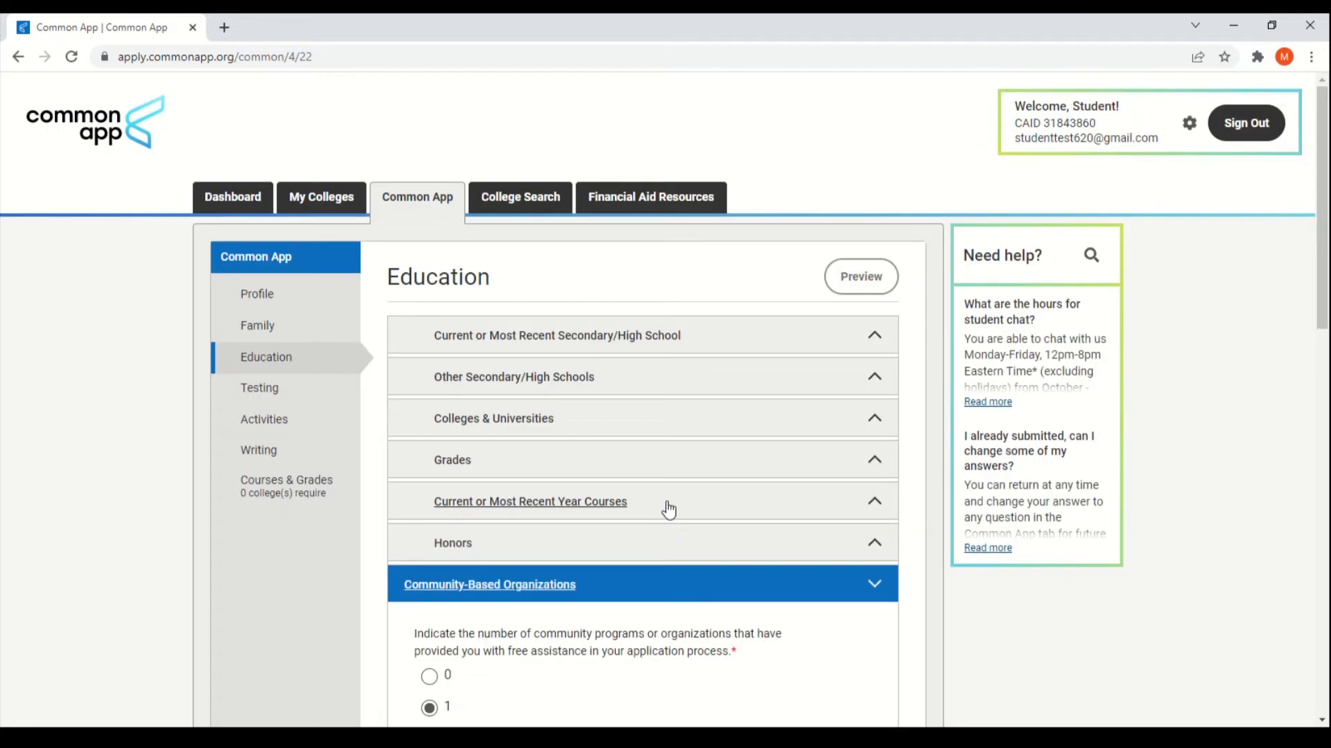
Step: Read through the Community-Based Organizations questions, then expand Future Plans
{"action": "scroll", "coordinate": [696, 500], "scroll_direction": "down", "scroll_amount": 2}
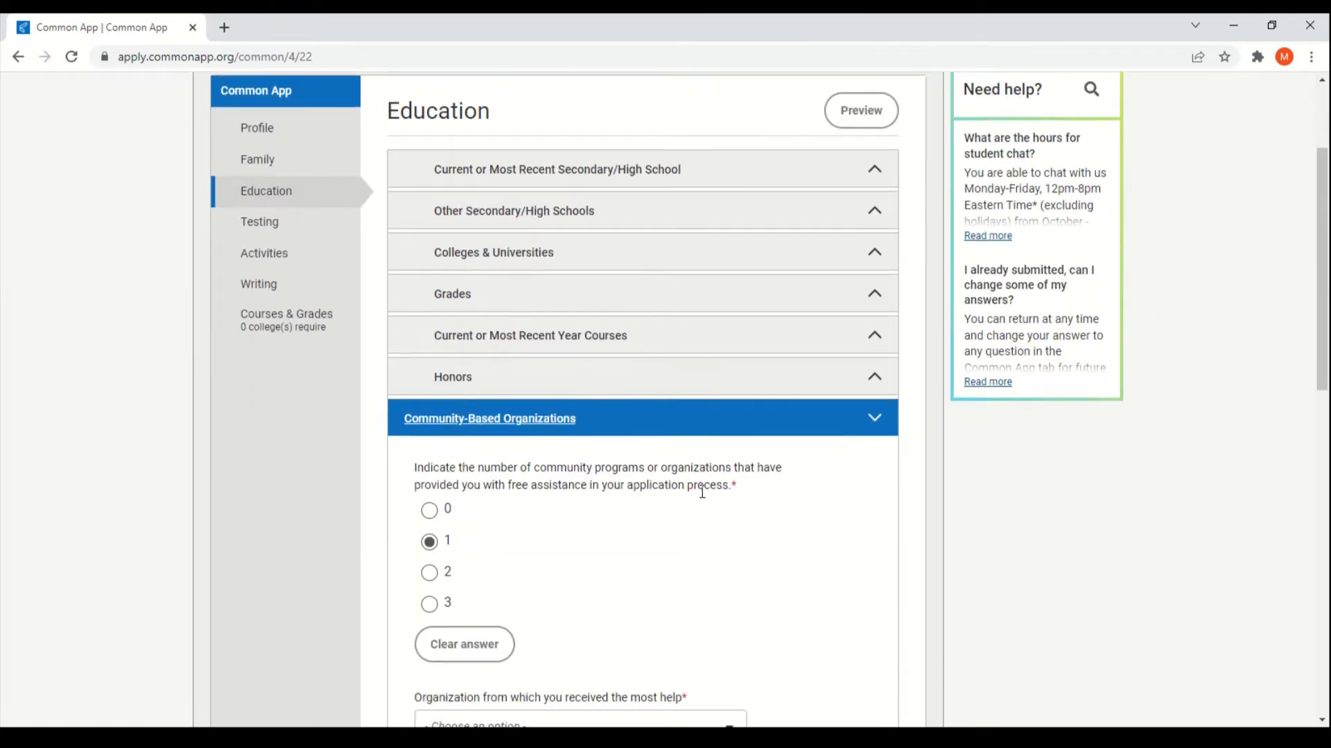
{"action": "scroll", "coordinate": [702, 493], "scroll_direction": "down", "scroll_amount": 1}
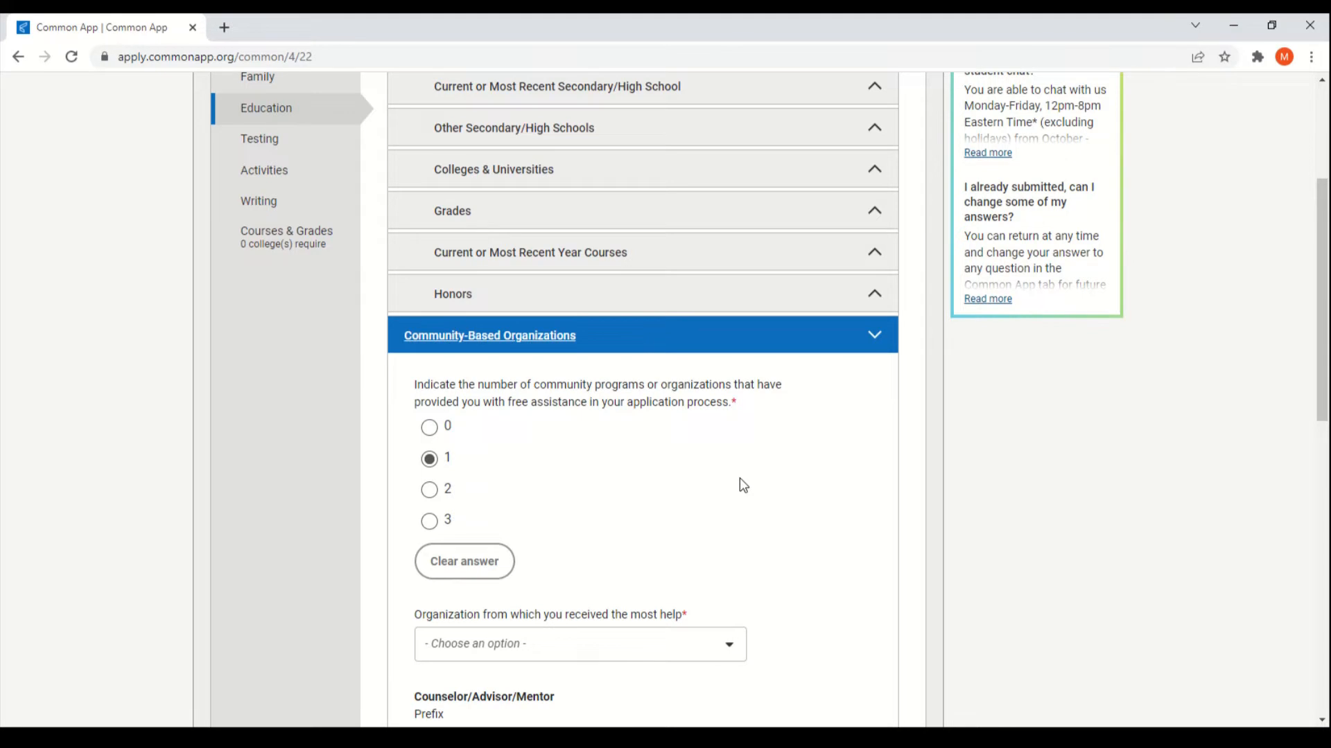
{"action": "scroll", "coordinate": [740, 484], "scroll_direction": "down", "scroll_amount": 1}
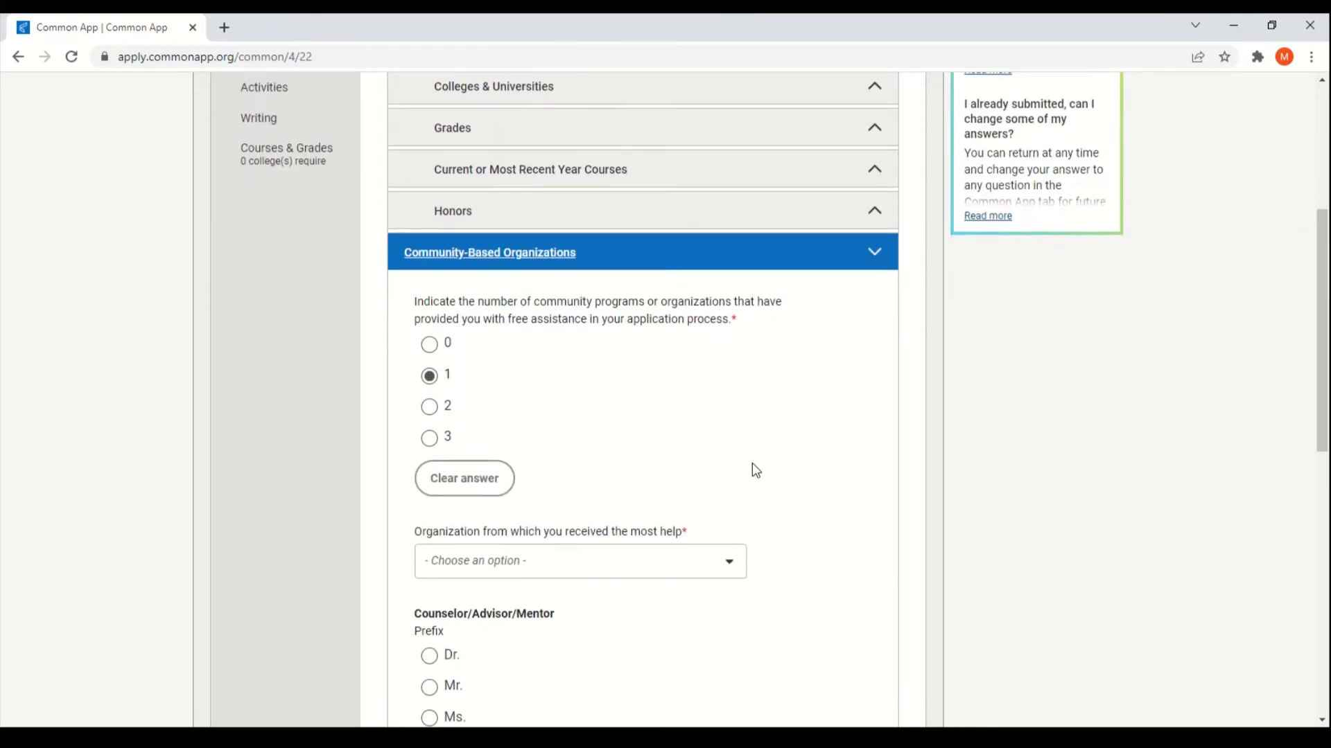
{"action": "scroll", "coordinate": [755, 470], "scroll_direction": "down", "scroll_amount": 1}
{"action": "scroll", "coordinate": [748, 416], "scroll_direction": "down", "scroll_amount": 1}
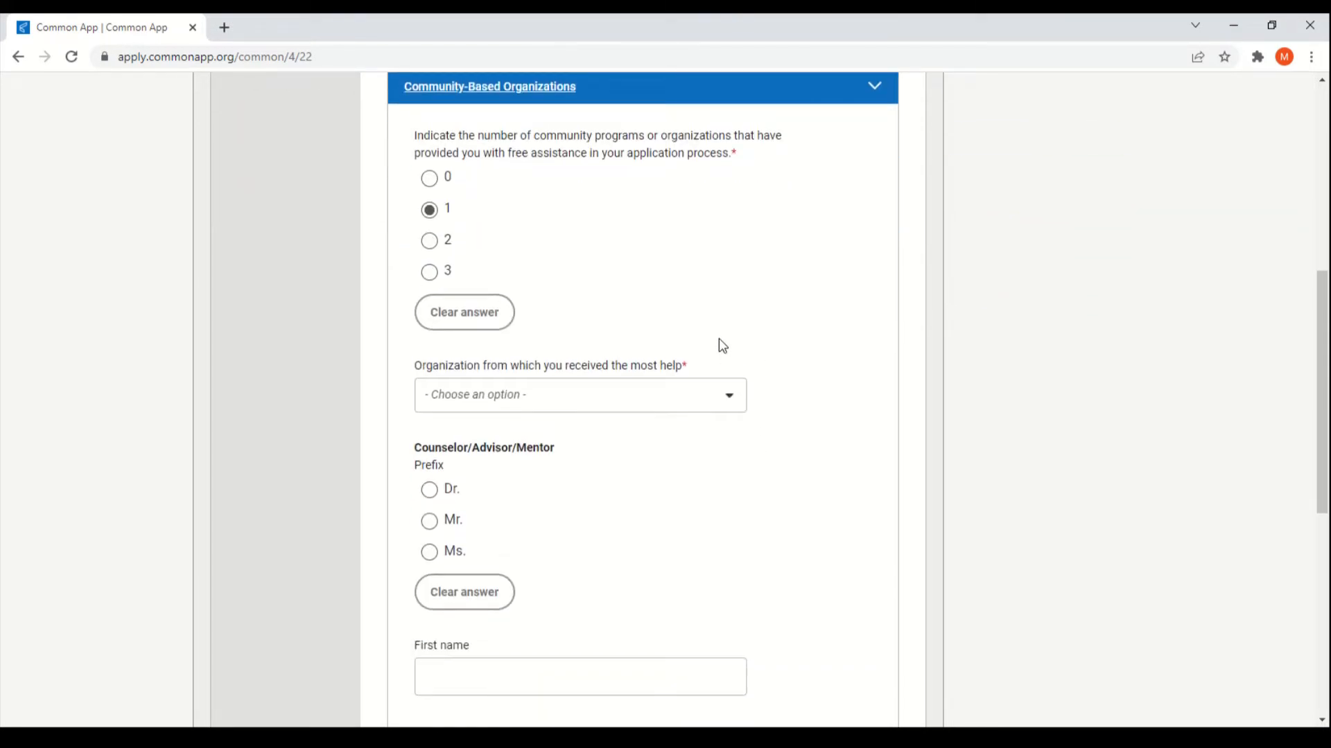
{"action": "scroll", "coordinate": [724, 374], "scroll_direction": "down", "scroll_amount": 3}
{"action": "scroll", "coordinate": [730, 394], "scroll_direction": "down", "scroll_amount": 3}
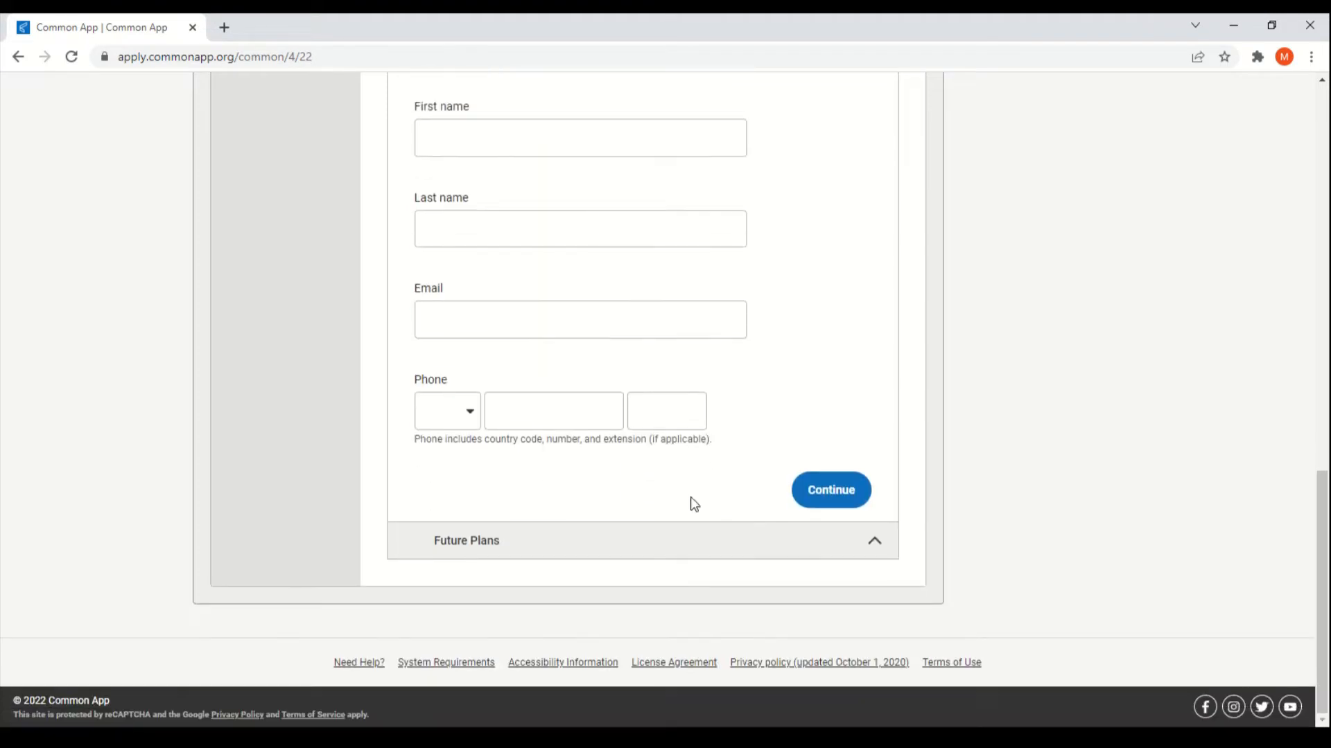
{"action": "left_click", "coordinate": [688, 542]}
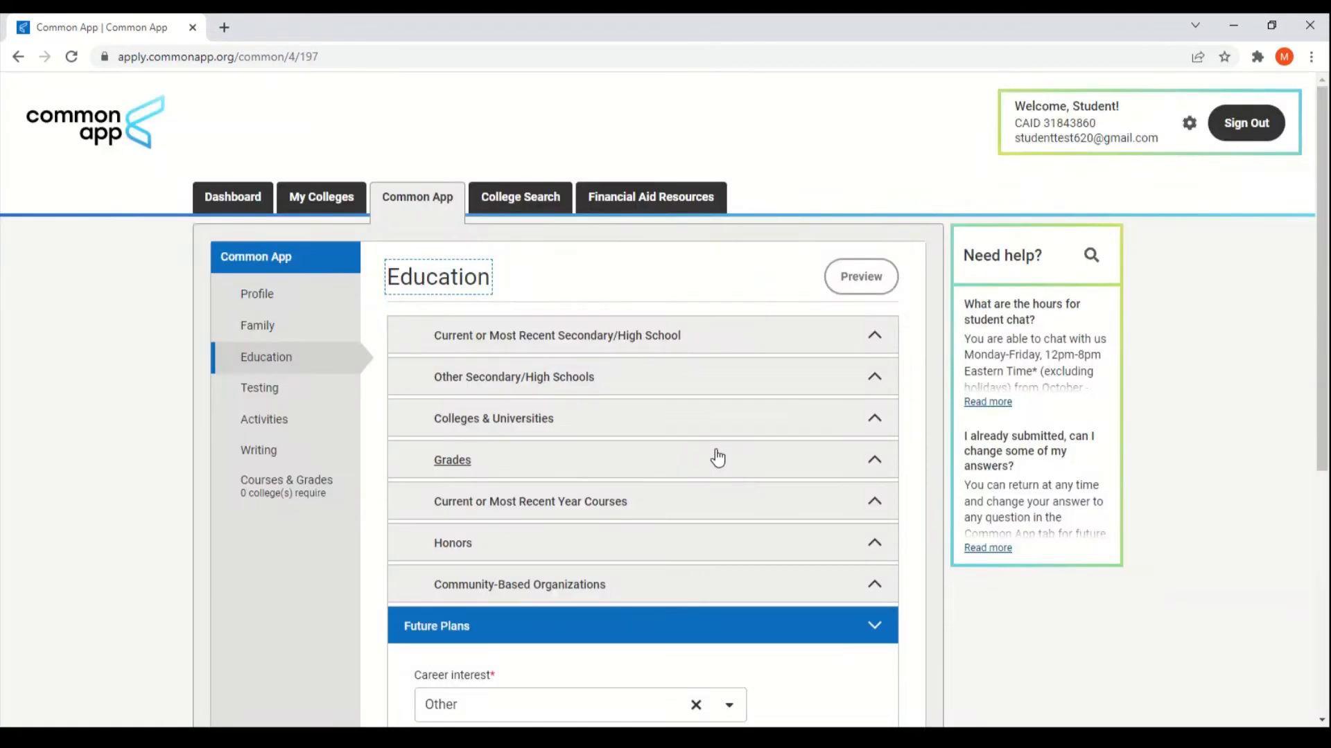
Step: Scroll through Future Plans: Other career interest and the highest-degree question
{"action": "scroll", "coordinate": [717, 456], "scroll_direction": "down", "scroll_amount": 2}
{"action": "scroll", "coordinate": [720, 455], "scroll_direction": "down", "scroll_amount": 2}
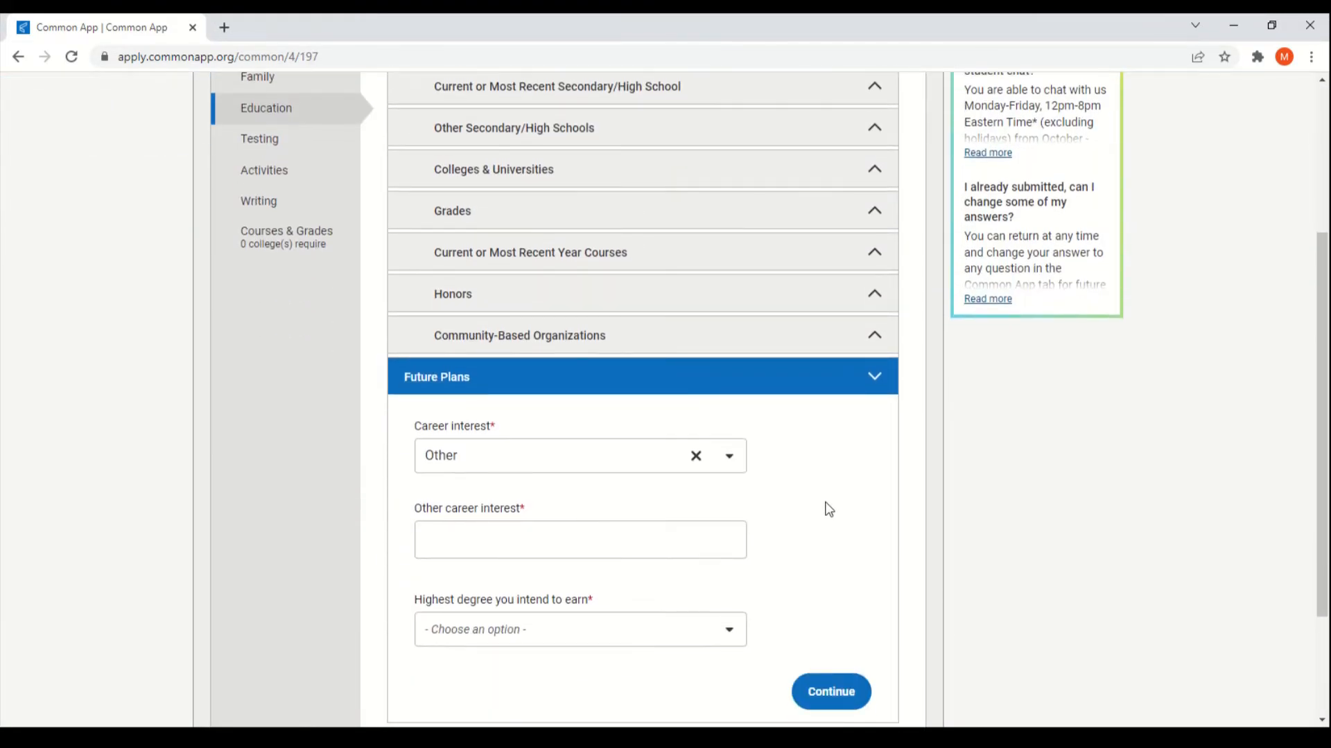
{"action": "scroll", "coordinate": [829, 510], "scroll_direction": "down", "scroll_amount": 1}
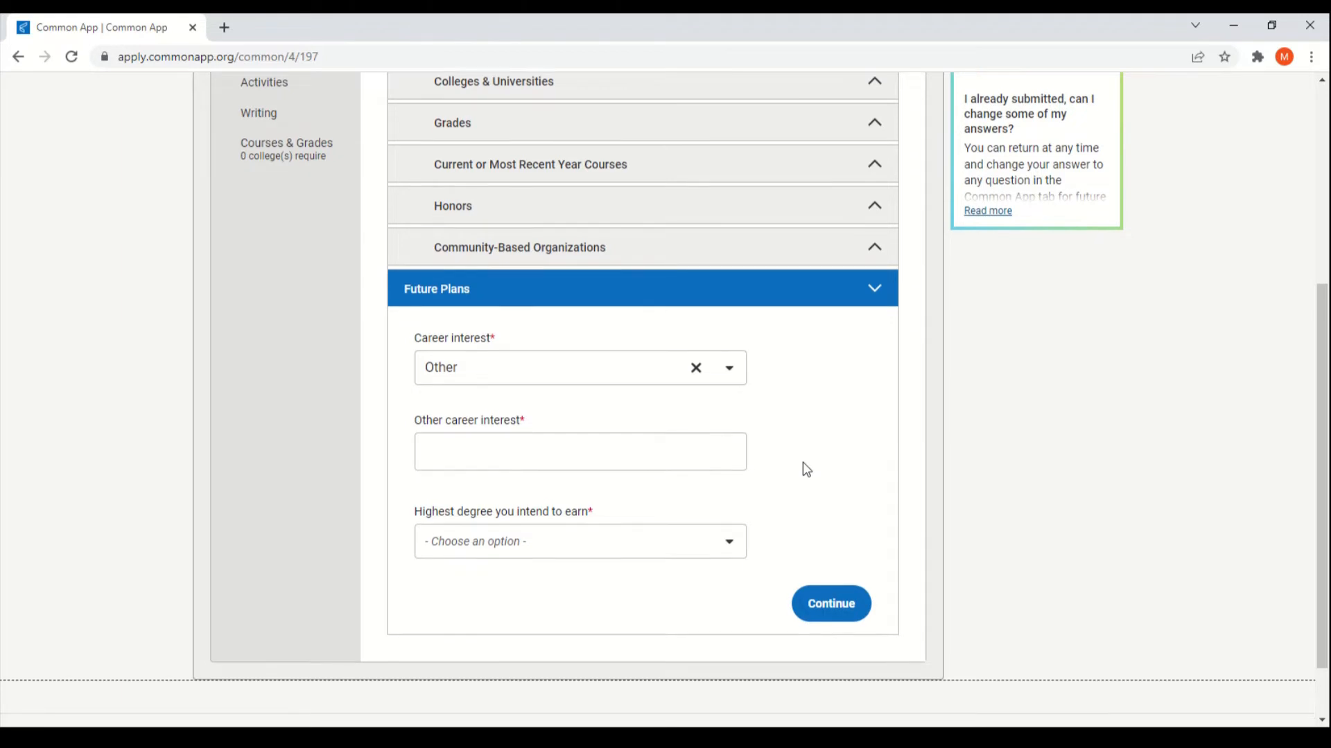
{"action": "scroll", "coordinate": [805, 470], "scroll_direction": "down", "scroll_amount": 1}
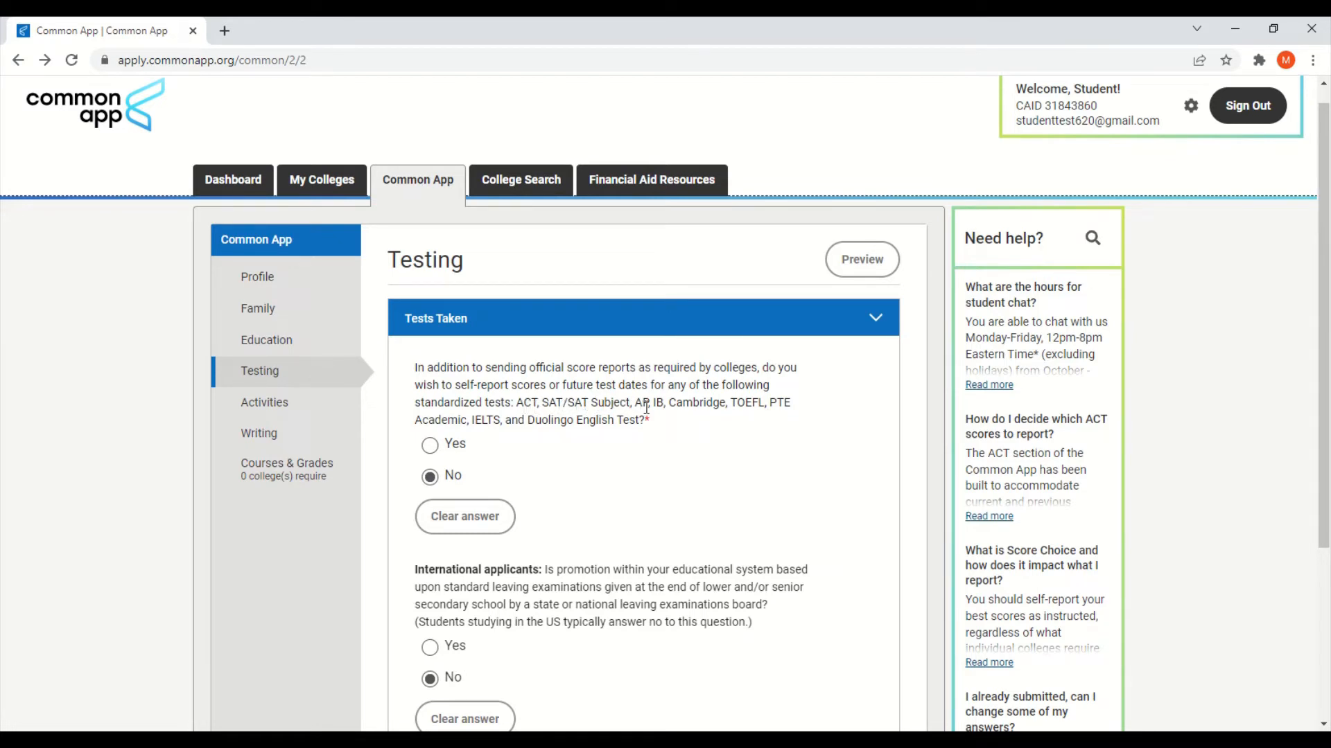
Step: Read the listed standardized tests and answer Yes to self-reporting test scores
{"action": "left_click_drag", "start_coordinate": [671, 432], "coordinate": [516, 405]}
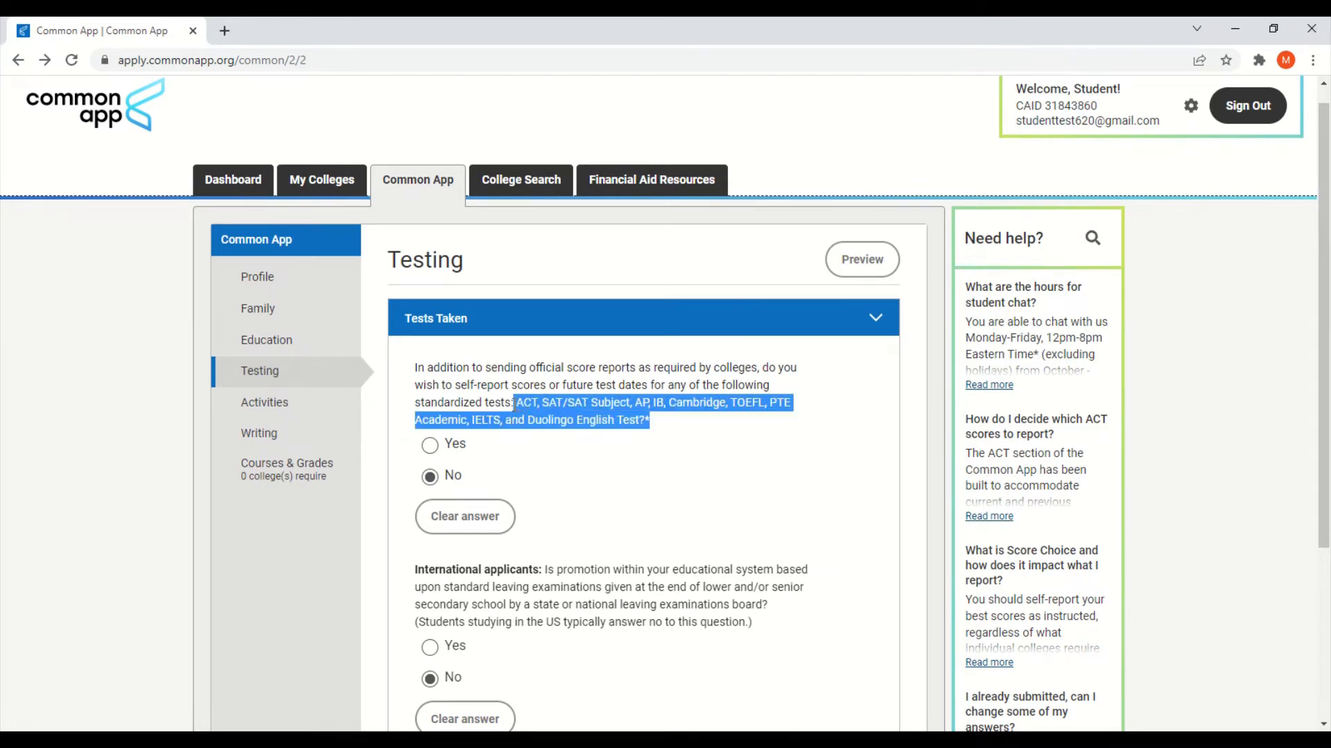
{"action": "left_click", "coordinate": [680, 422]}
{"action": "scroll", "coordinate": [680, 422], "scroll_direction": "down", "scroll_amount": 1}
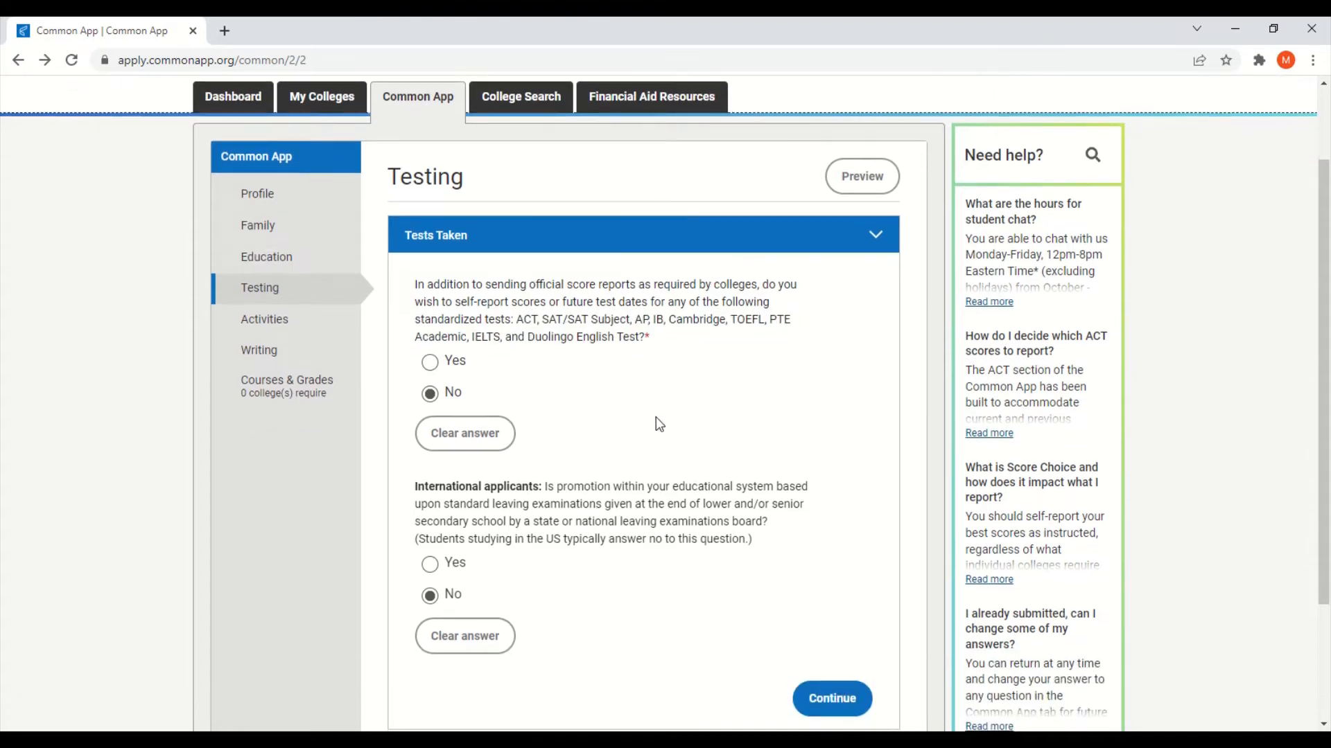
{"action": "left_click", "coordinate": [430, 362]}
Step: Add TOEFL iBT as the test to report and expand its empty score fields
{"action": "scroll", "coordinate": [591, 402], "scroll_direction": "down", "scroll_amount": 1}
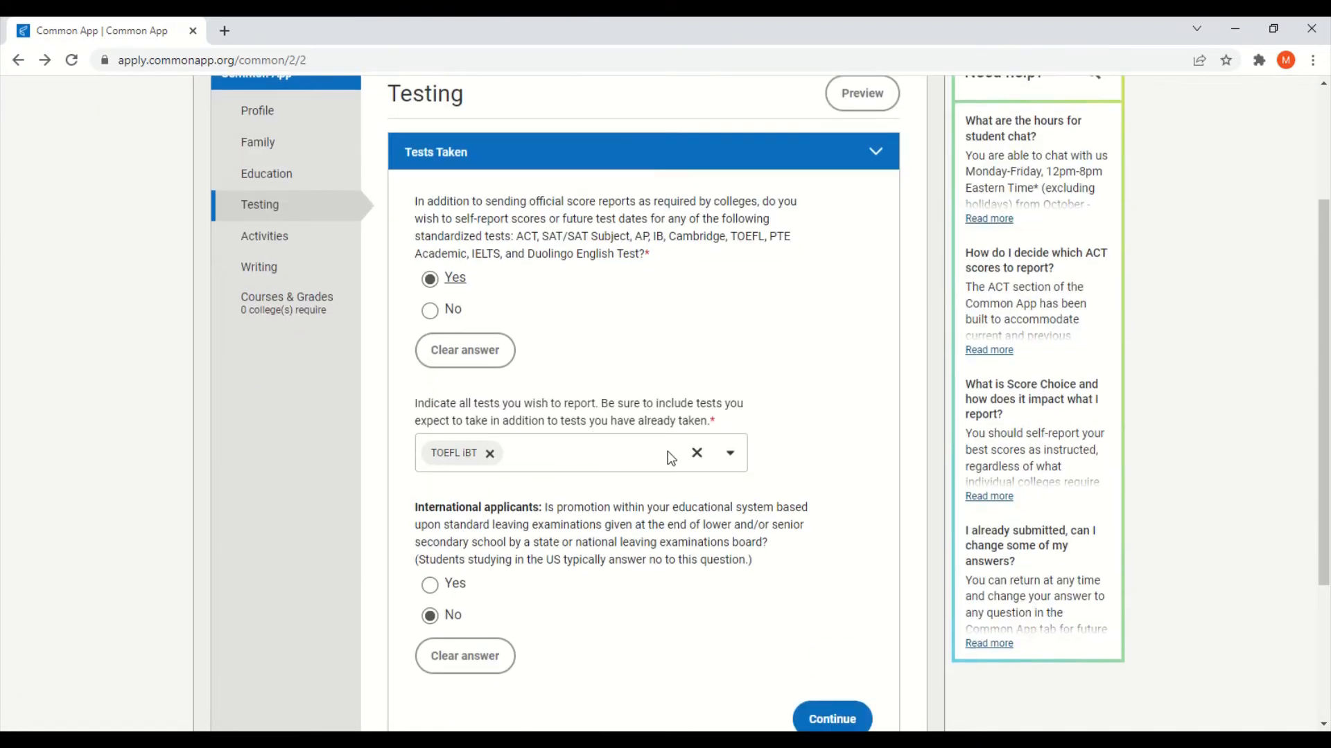
{"action": "left_click", "coordinate": [696, 452]}
{"action": "scroll", "coordinate": [611, 506], "scroll_direction": "down", "scroll_amount": 1}
{"action": "scroll", "coordinate": [610, 506], "scroll_direction": "down", "scroll_amount": 2}
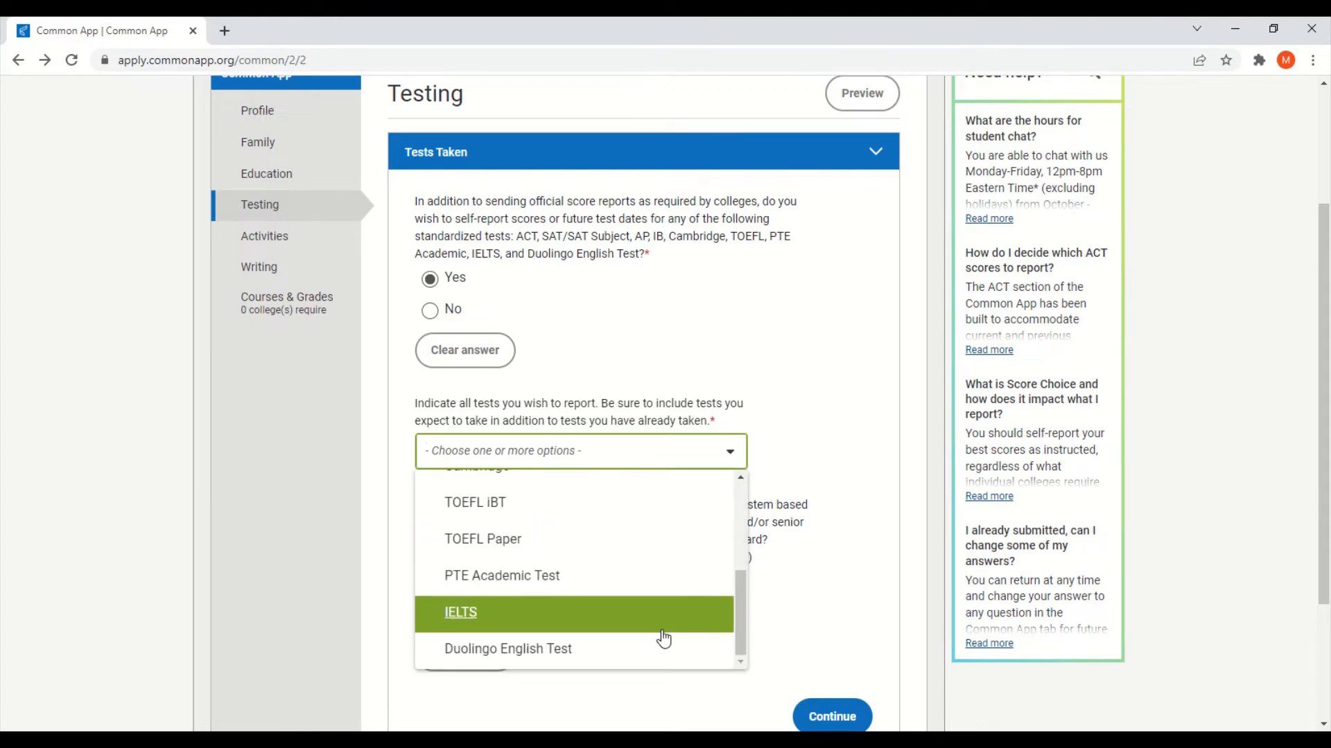
{"action": "left_click", "coordinate": [655, 506]}
{"action": "left_click", "coordinate": [839, 505]}
{"action": "scroll", "coordinate": [839, 505], "scroll_direction": "down", "scroll_amount": 3}
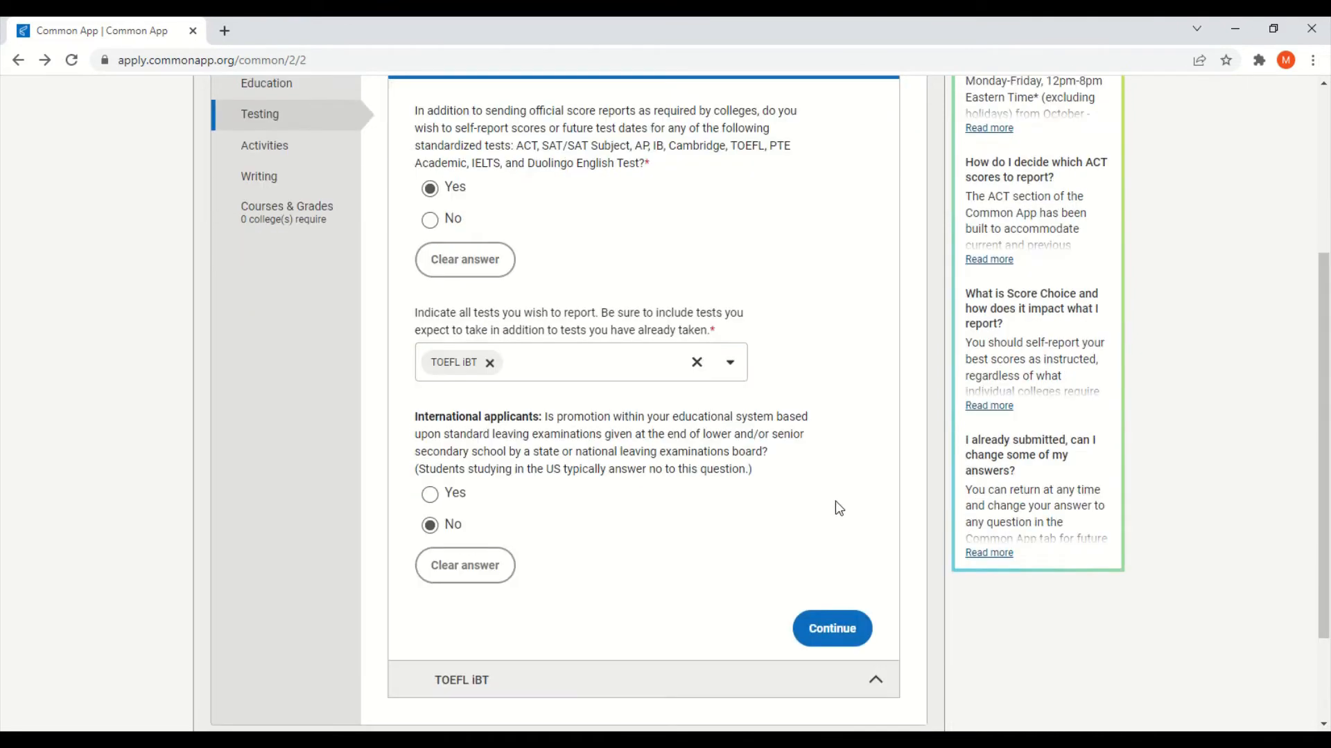
{"action": "left_click", "coordinate": [532, 553]}
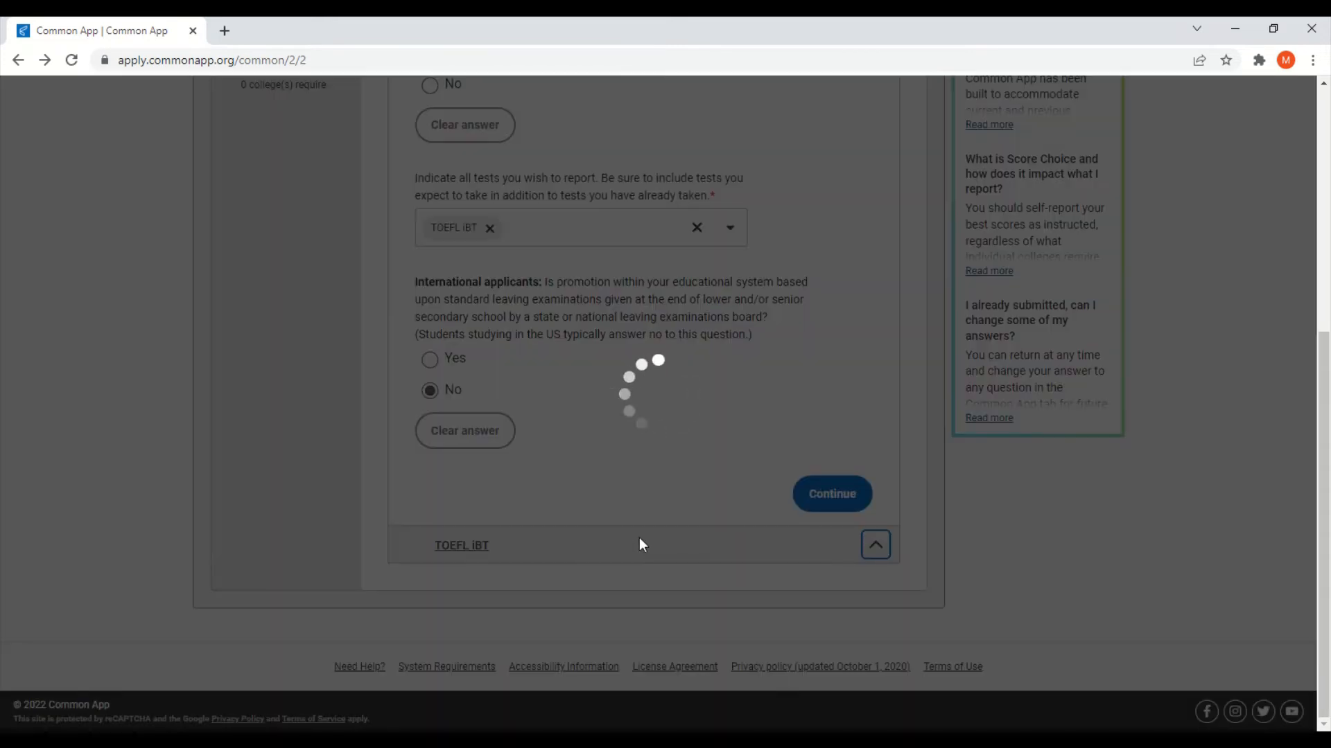
{"action": "scroll", "coordinate": [810, 490], "scroll_direction": "down", "scroll_amount": 12}
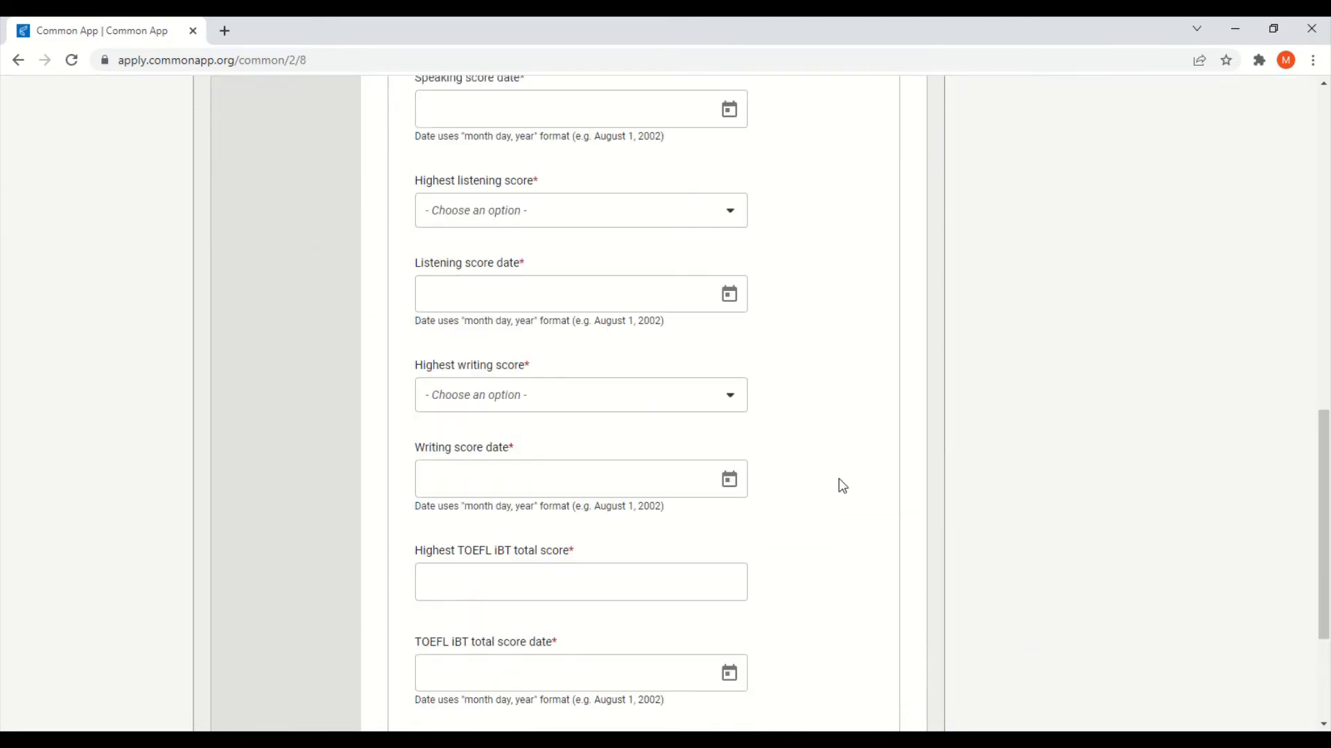
{"action": "scroll", "coordinate": [840, 478], "scroll_direction": "up", "scroll_amount": 12}
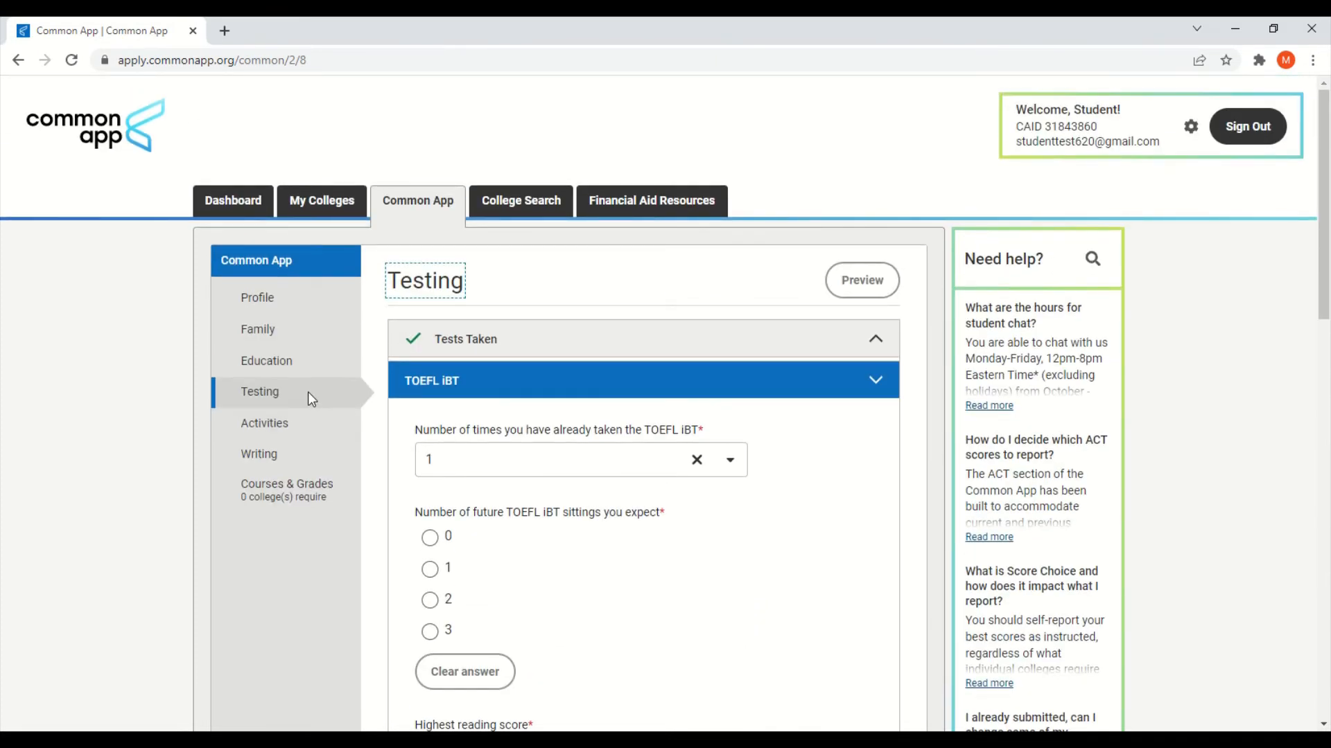
Step: Return to the Tests Taken questions at the top of the Testing page
{"action": "left_click", "coordinate": [269, 393]}
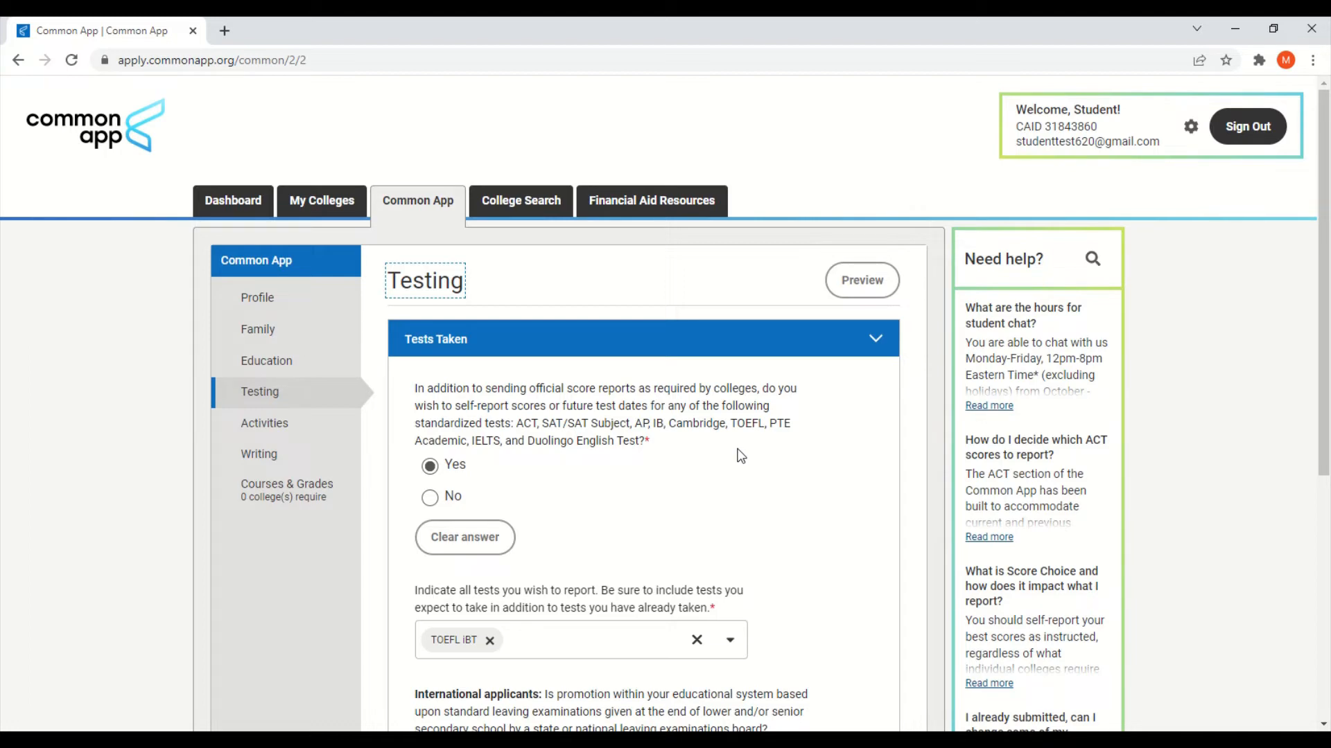
Step: Under International applicants, answer Yes to the leaving-examinations question
{"action": "scroll", "coordinate": [870, 460], "scroll_direction": "down", "scroll_amount": 5}
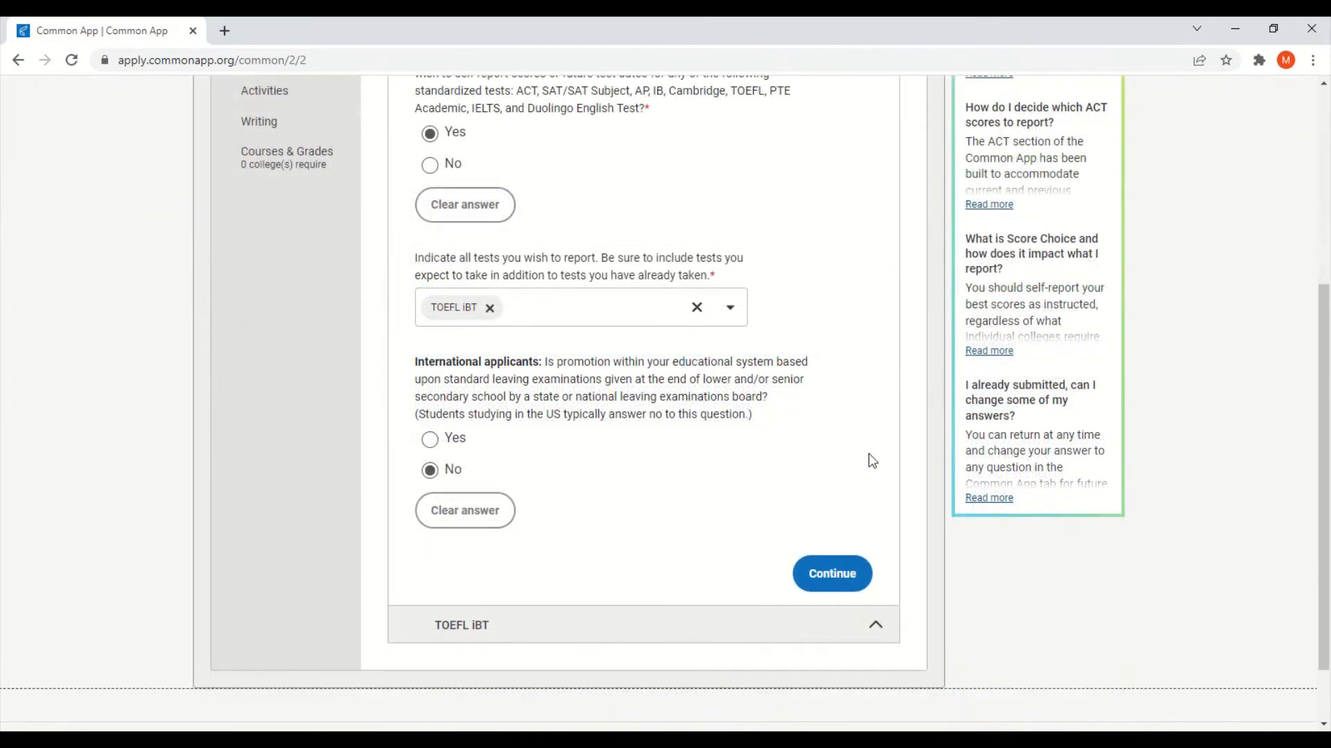
{"action": "left_click_drag", "start_coordinate": [414, 361], "coordinate": [543, 363]}
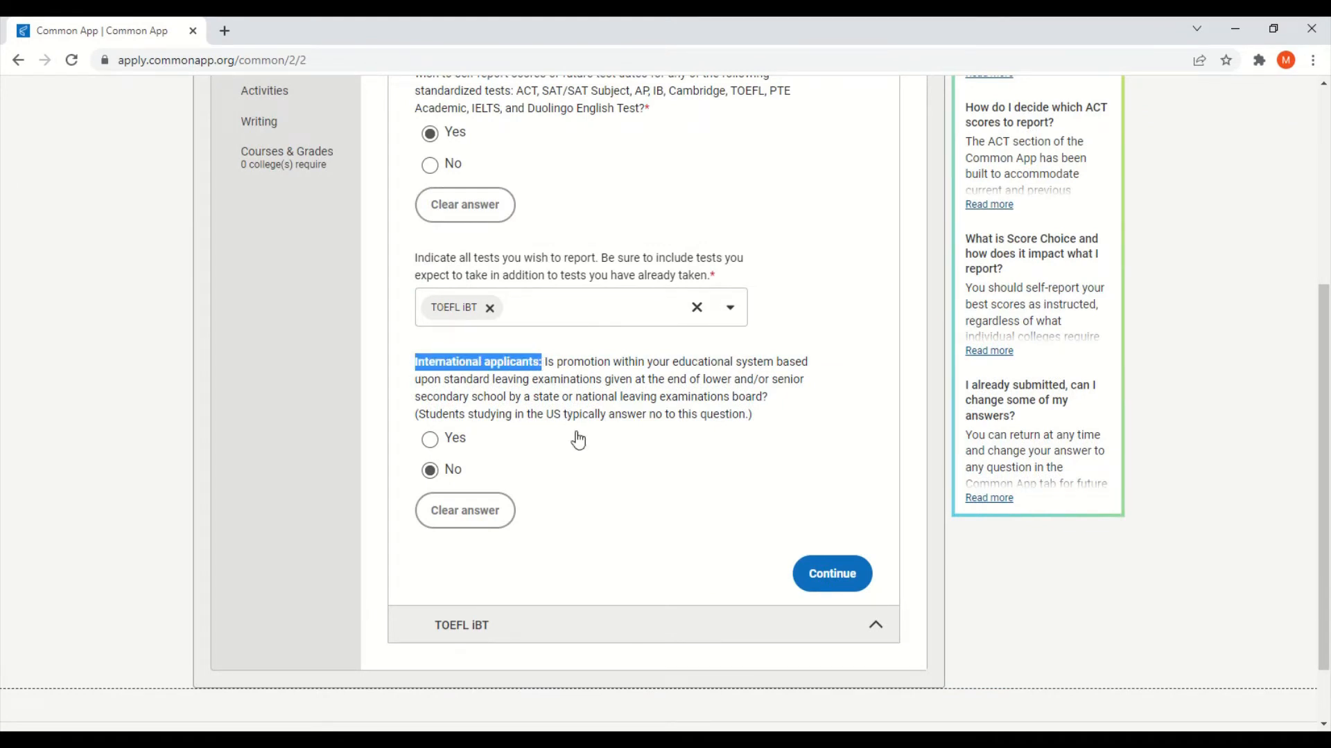
{"action": "left_click", "coordinate": [619, 436]}
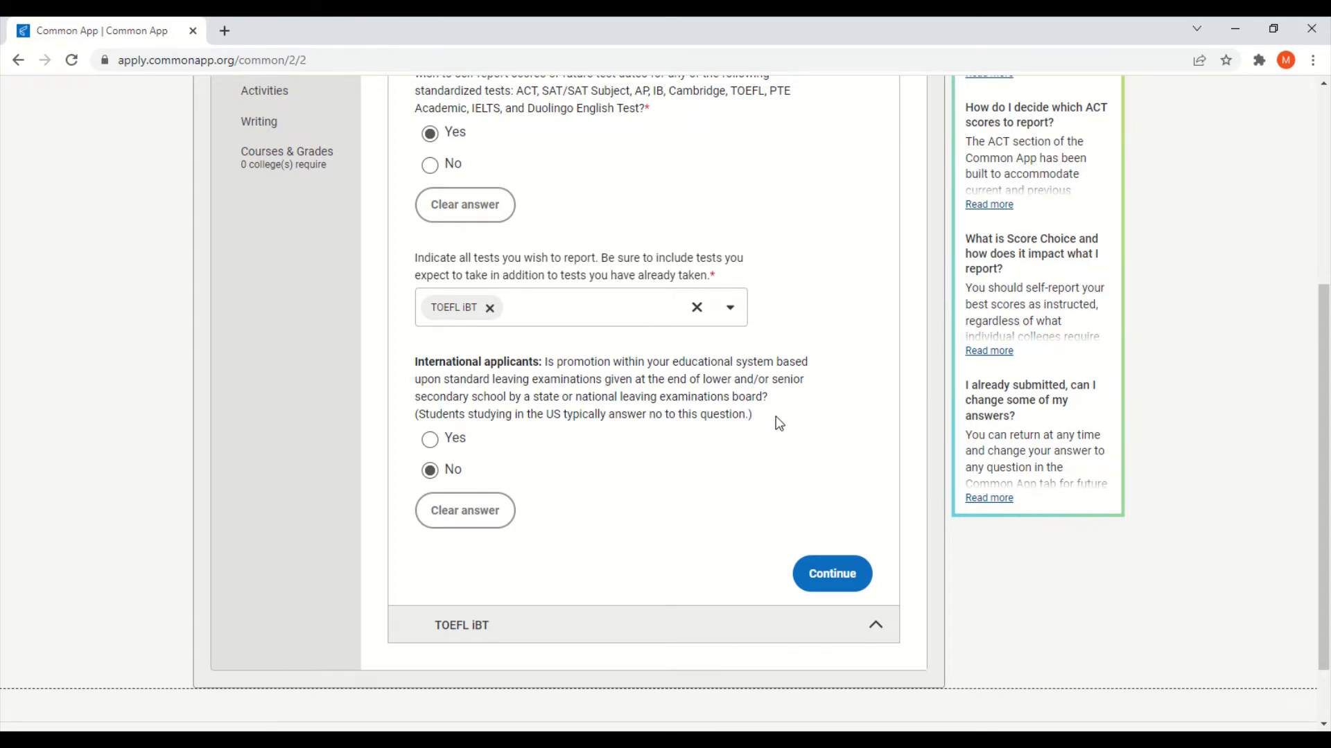
{"action": "scroll", "coordinate": [777, 420], "scroll_direction": "down", "scroll_amount": 2}
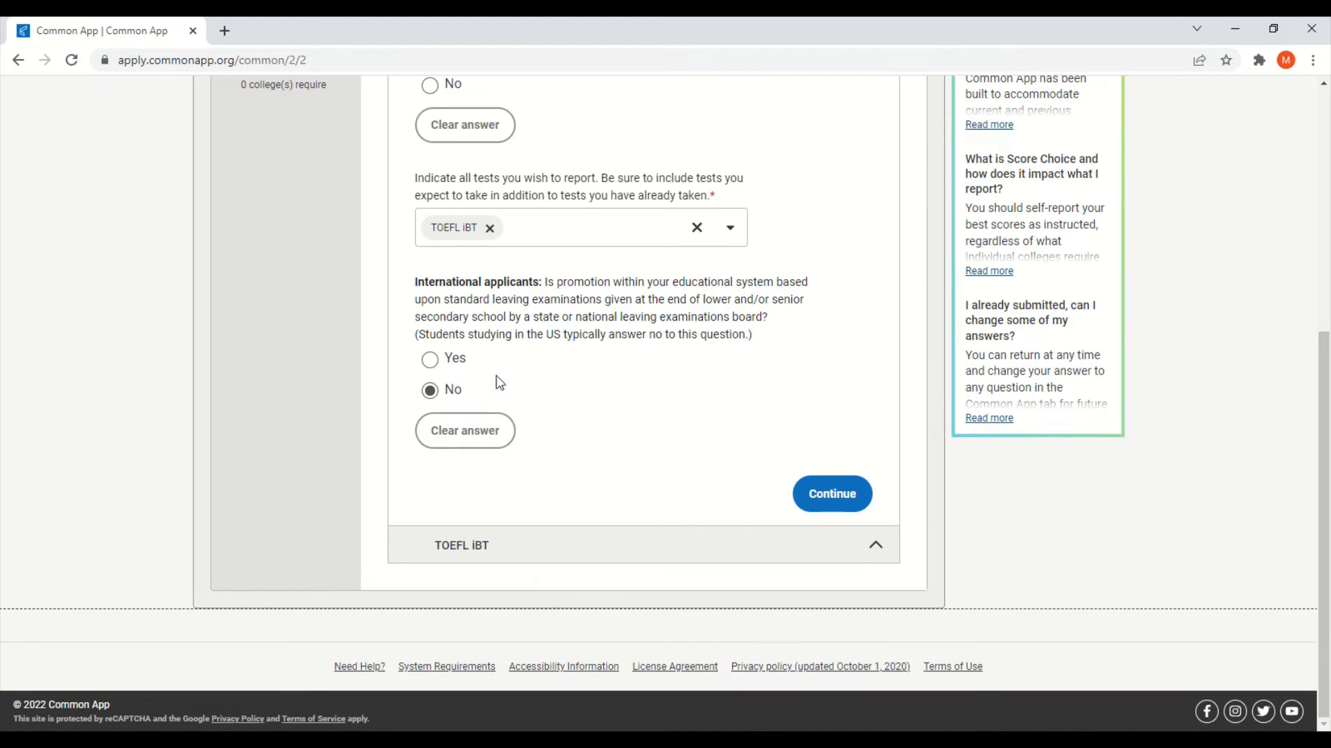
{"action": "left_click", "coordinate": [455, 362]}
Step: Expand Senior Secondary Leaving Examinations, review its fields, and move to Activities
{"action": "scroll", "coordinate": [655, 416], "scroll_direction": "down", "scroll_amount": 1}
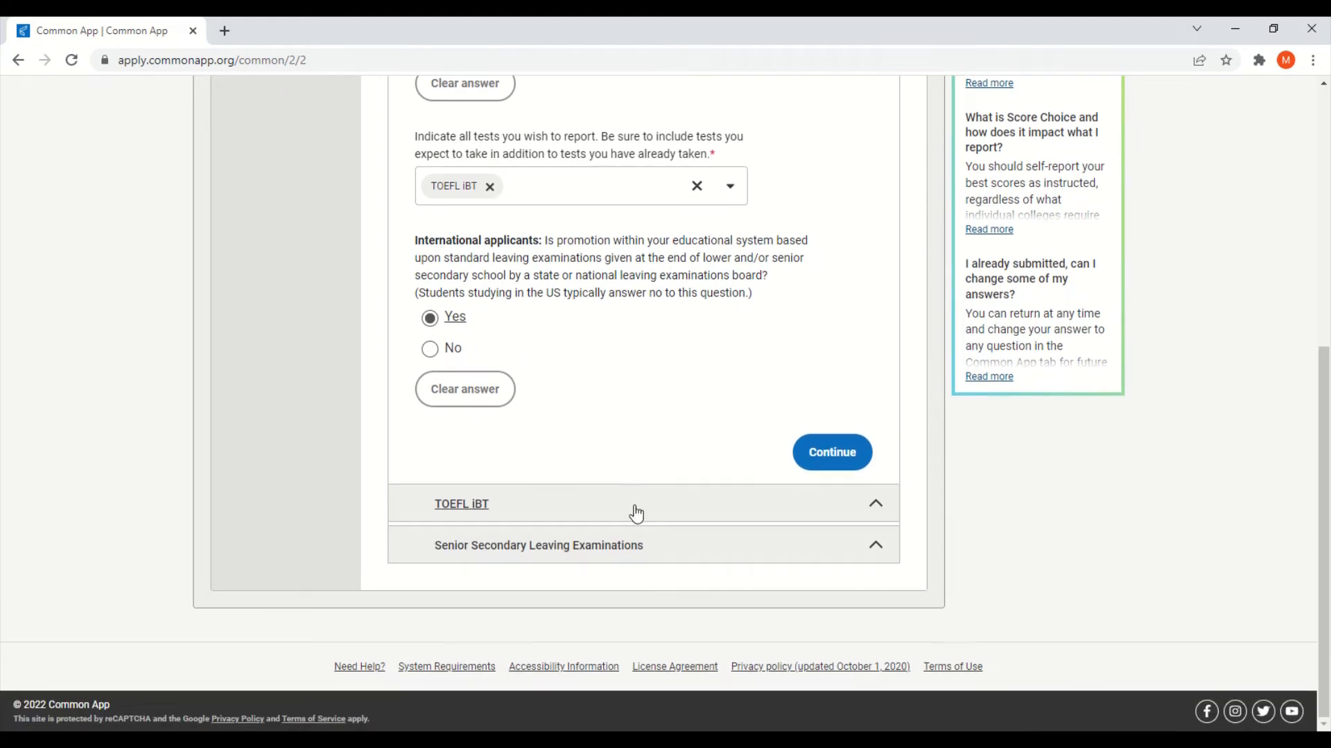
{"action": "left_click", "coordinate": [635, 553]}
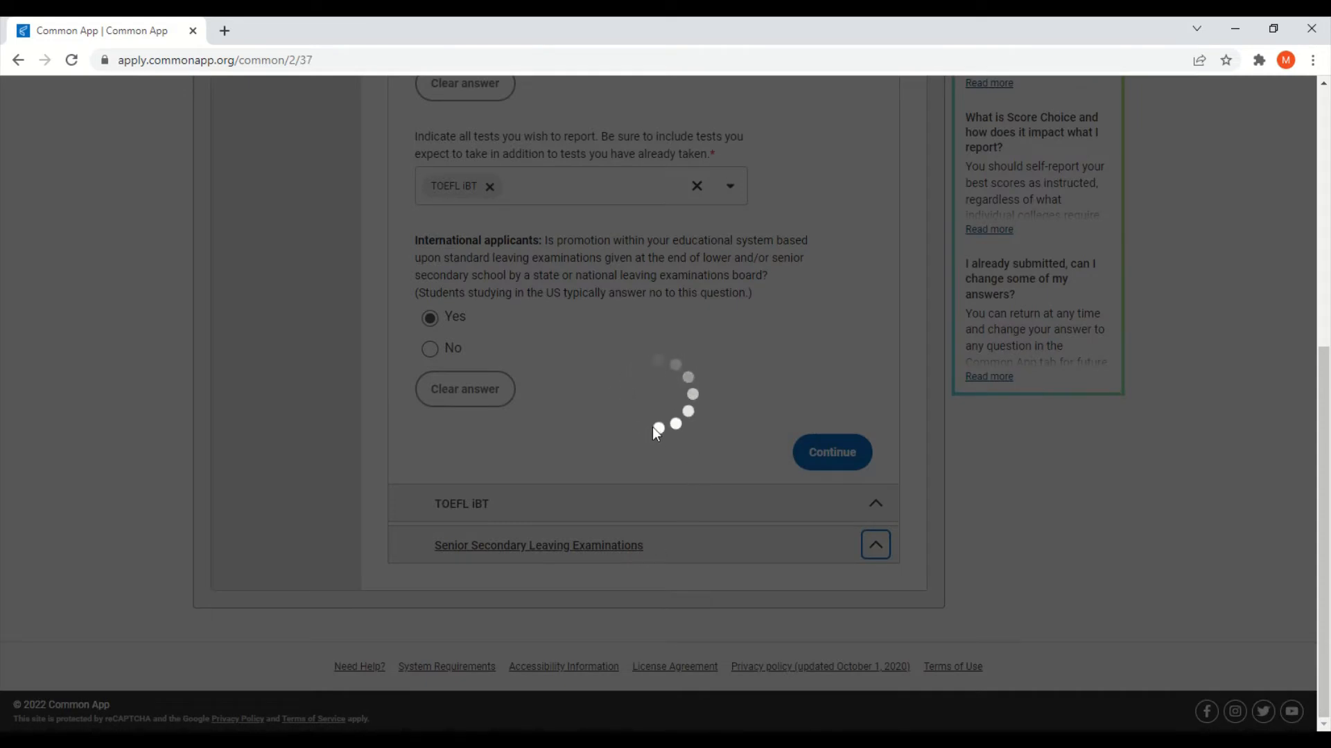
{"action": "scroll", "coordinate": [653, 426], "scroll_direction": "down", "scroll_amount": 1}
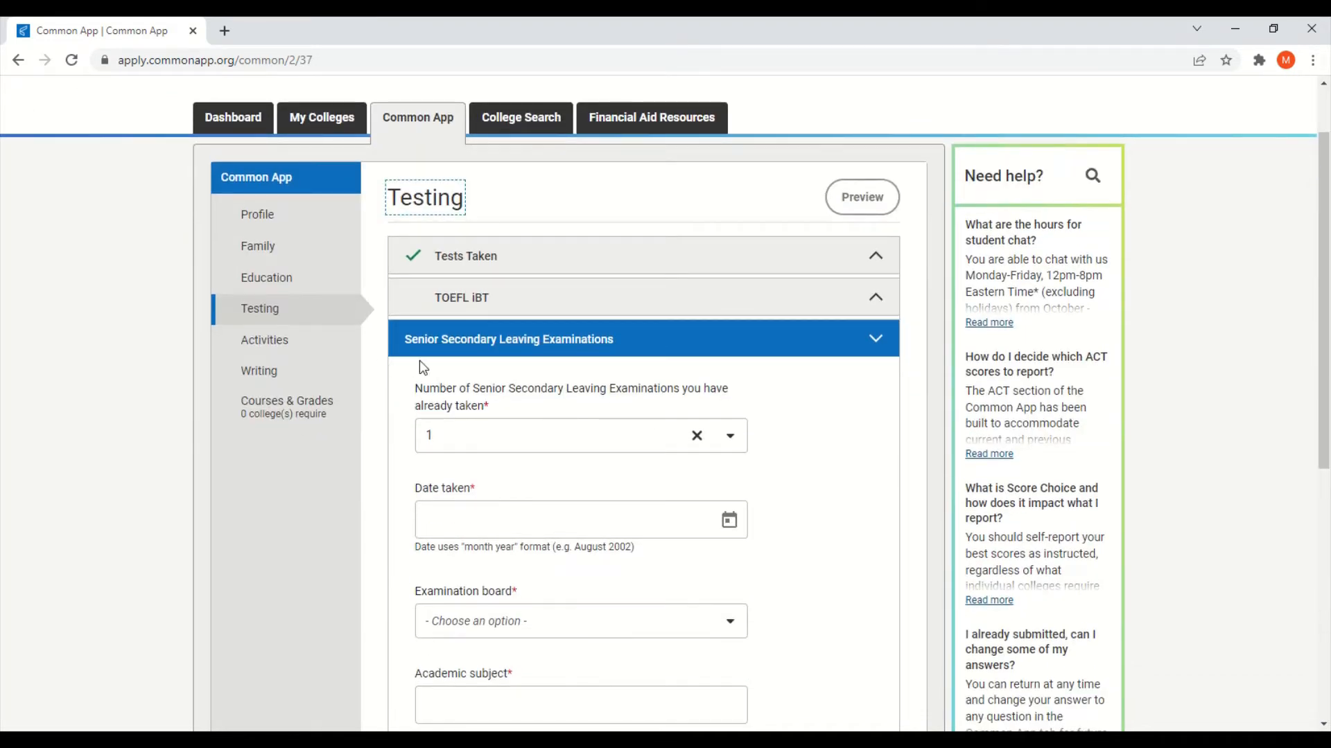
{"action": "scroll", "coordinate": [836, 433], "scroll_direction": "down", "scroll_amount": 2}
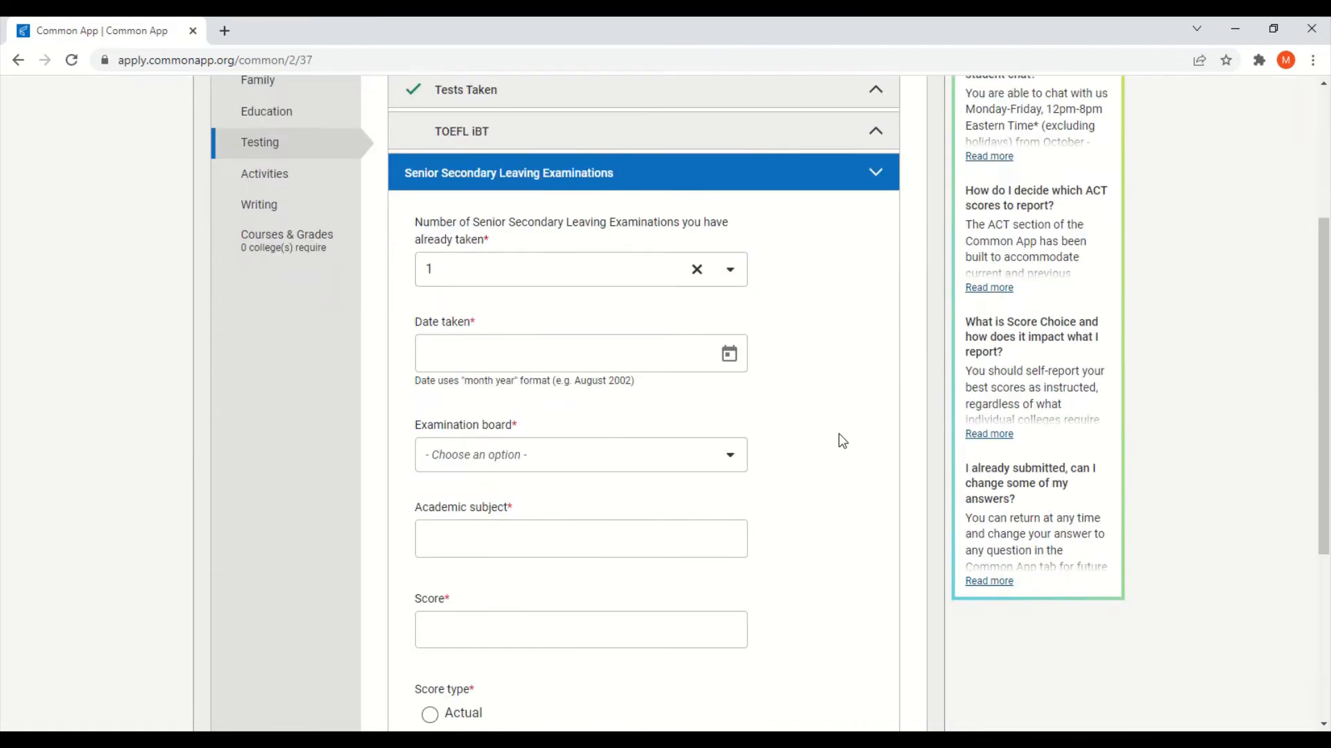
{"action": "scroll", "coordinate": [839, 434], "scroll_direction": "up", "scroll_amount": 2}
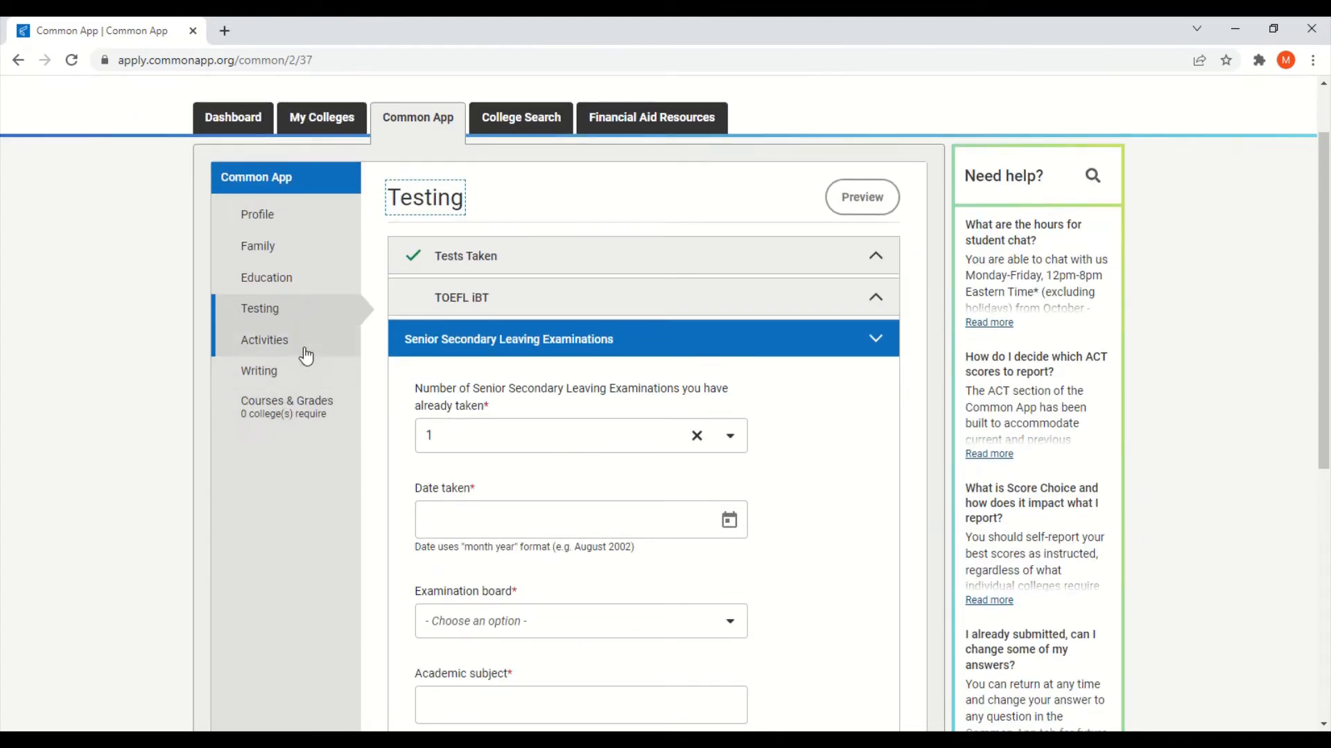
{"action": "left_click", "coordinate": [305, 355]}
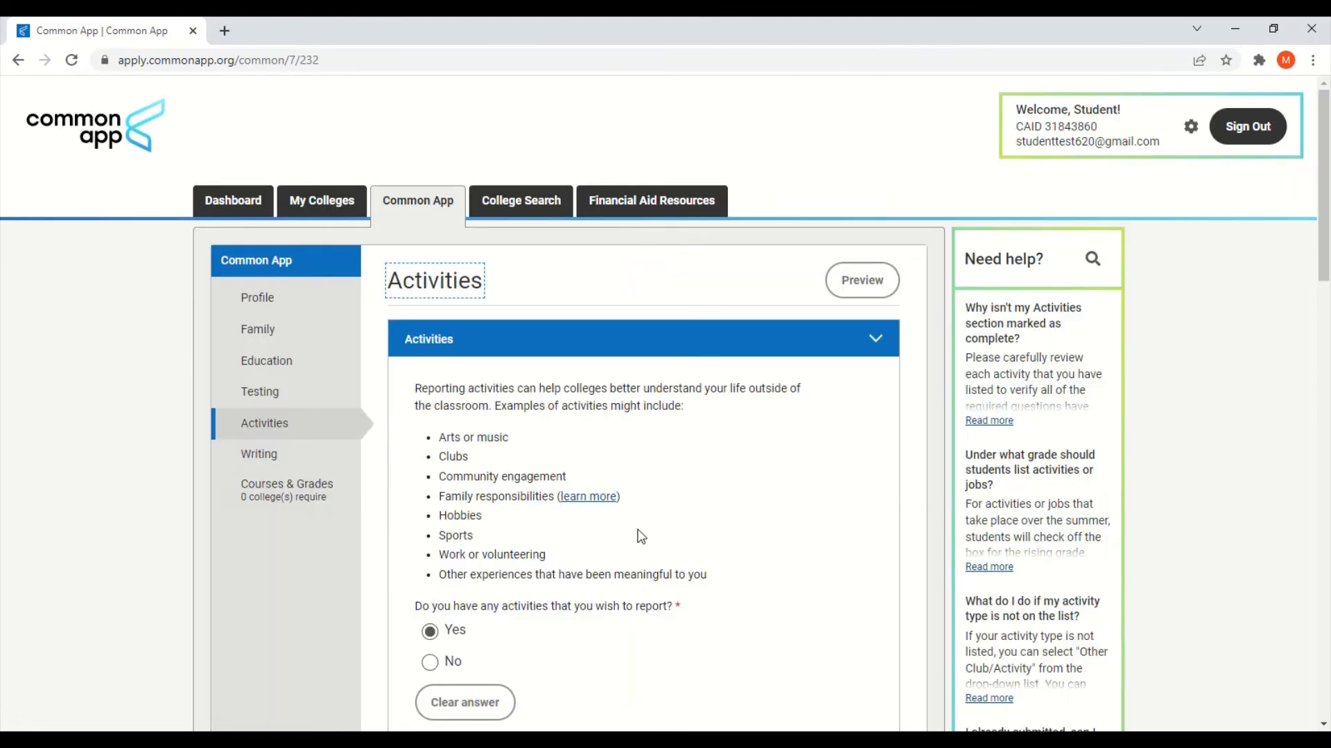
Step: Scroll through the Activity 1 questions on the Activities page
{"action": "scroll", "coordinate": [705, 536], "scroll_direction": "down", "scroll_amount": 1}
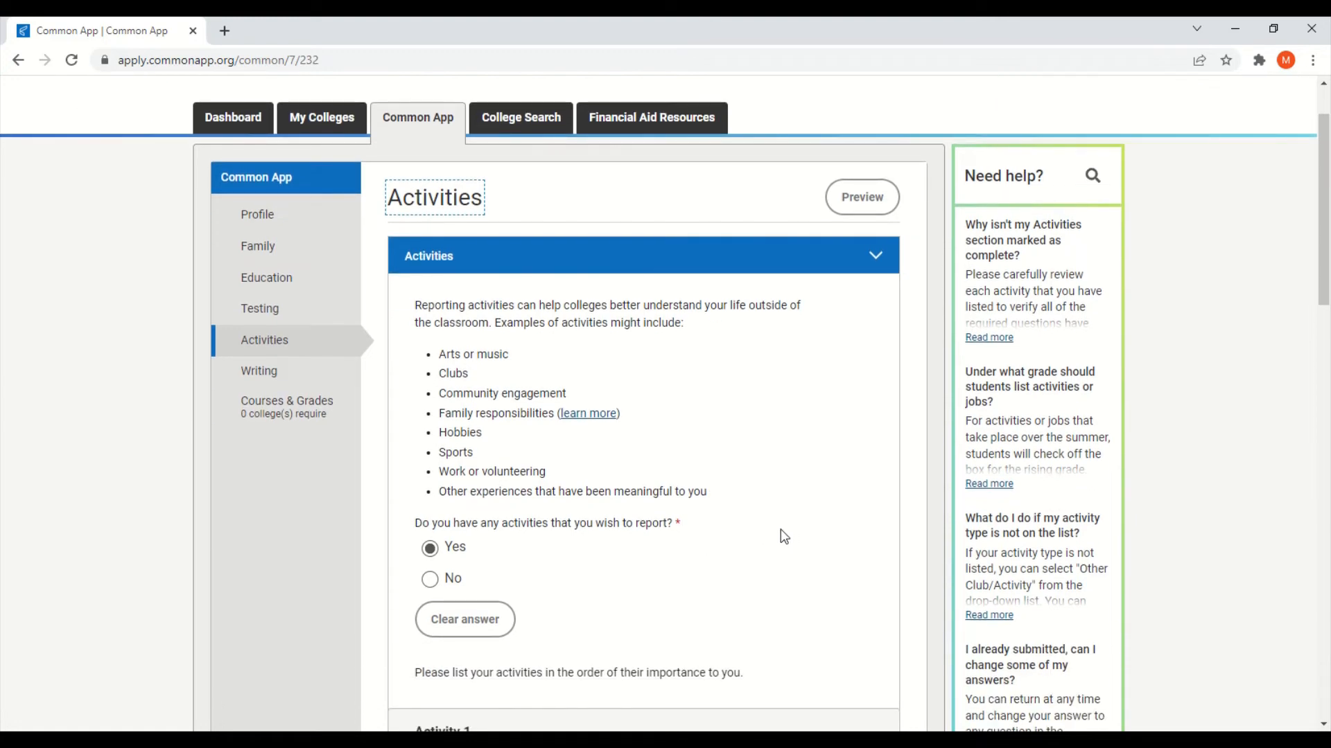
{"action": "scroll", "coordinate": [797, 530], "scroll_direction": "down", "scroll_amount": 1}
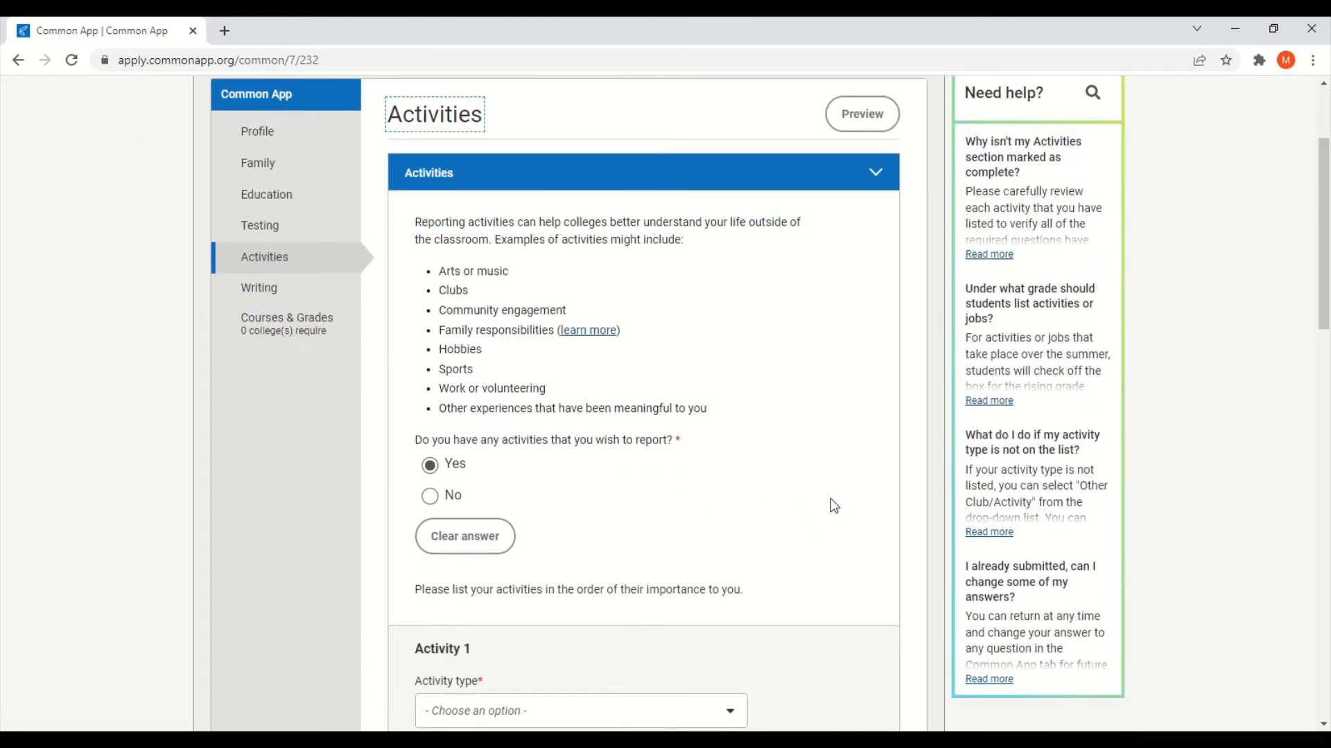
{"action": "scroll", "coordinate": [831, 500], "scroll_direction": "up", "scroll_amount": 1}
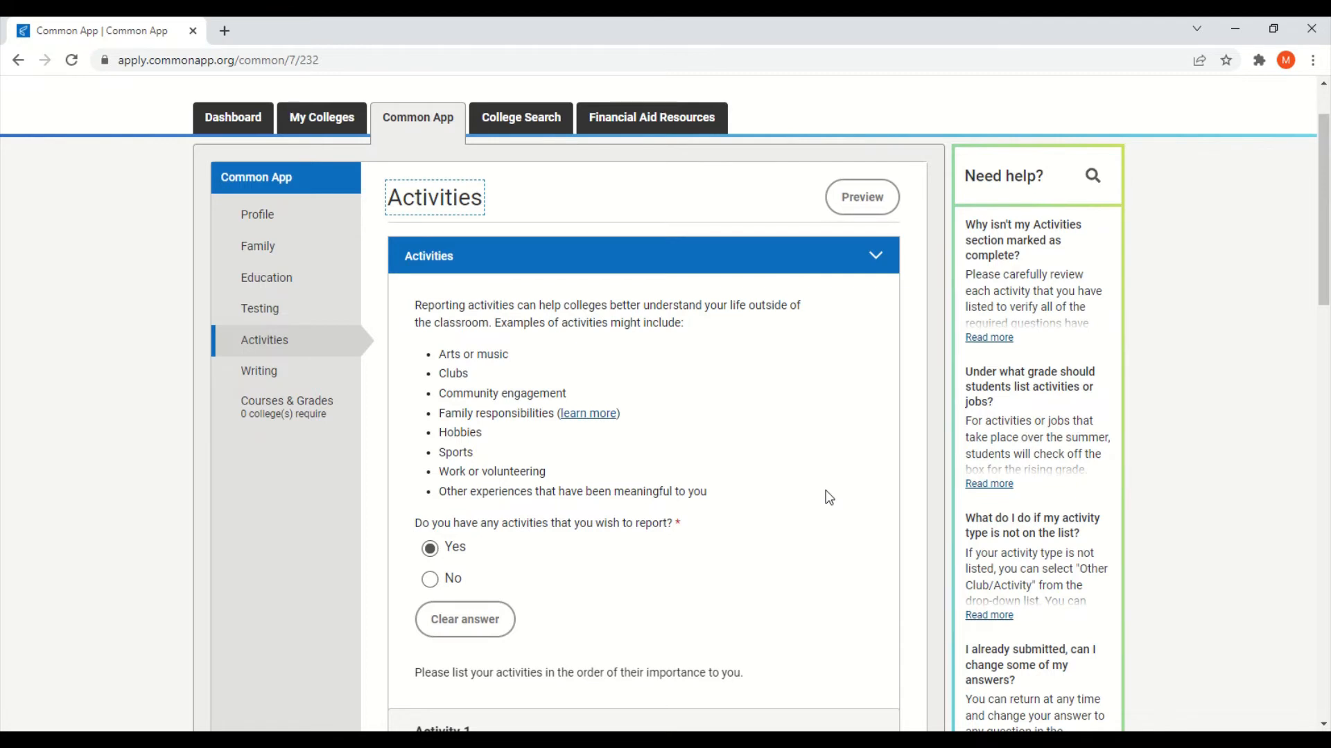
{"action": "scroll", "coordinate": [829, 498], "scroll_direction": "down", "scroll_amount": 1}
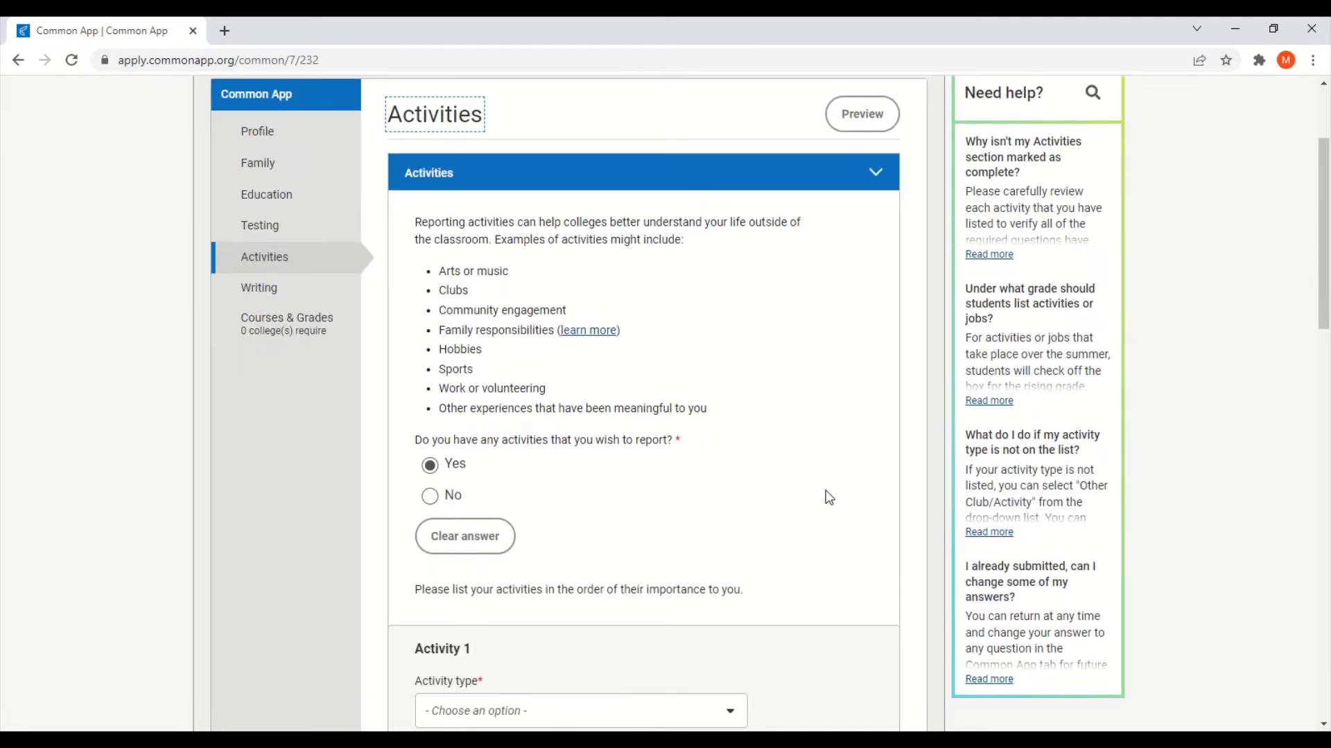
{"action": "scroll", "coordinate": [828, 498], "scroll_direction": "down", "scroll_amount": 3}
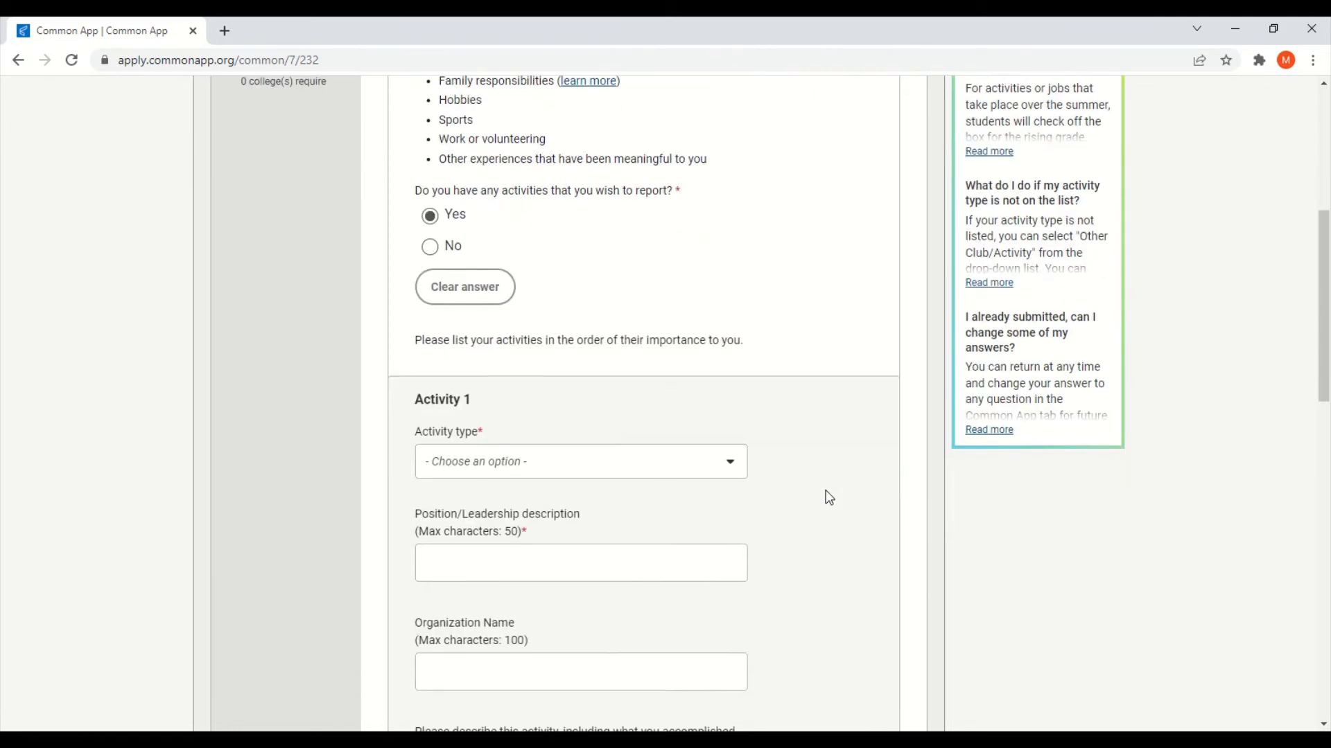
{"action": "scroll", "coordinate": [825, 493], "scroll_direction": "down", "scroll_amount": 1}
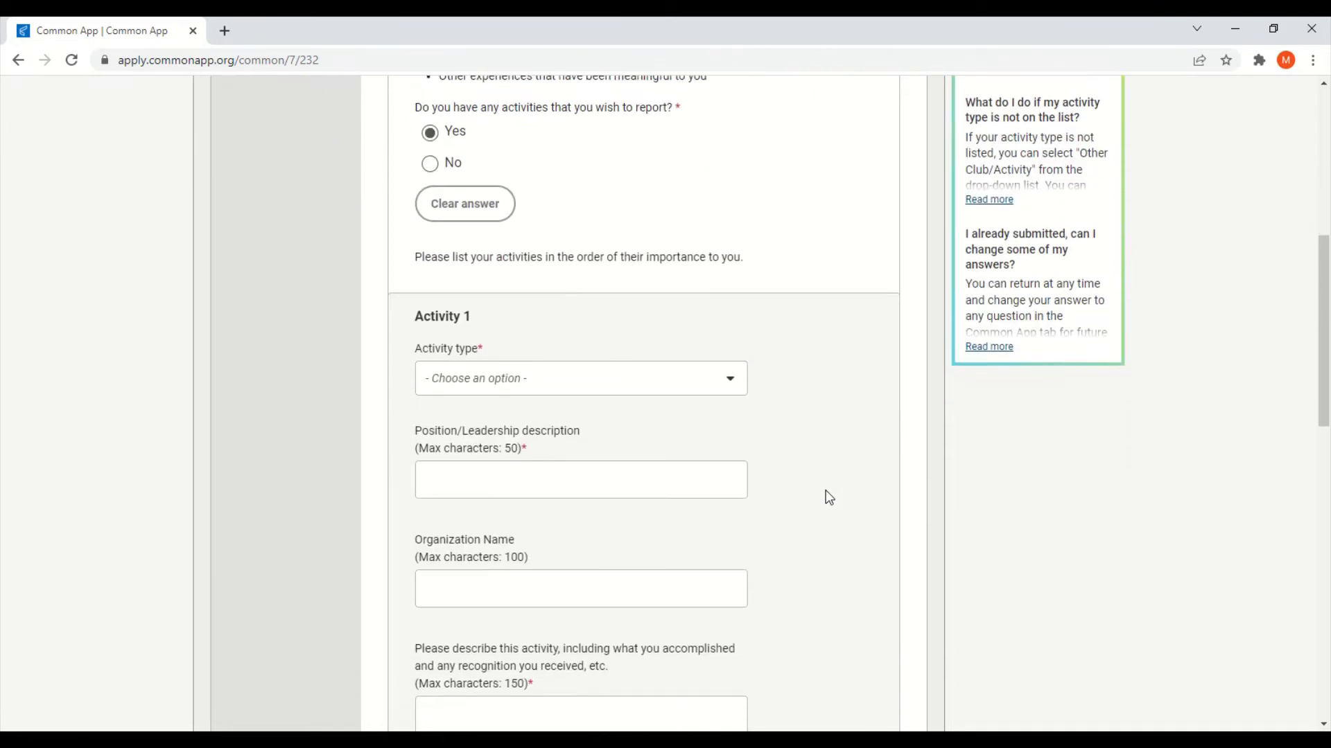
{"action": "scroll", "coordinate": [770, 381], "scroll_direction": "down", "scroll_amount": 2}
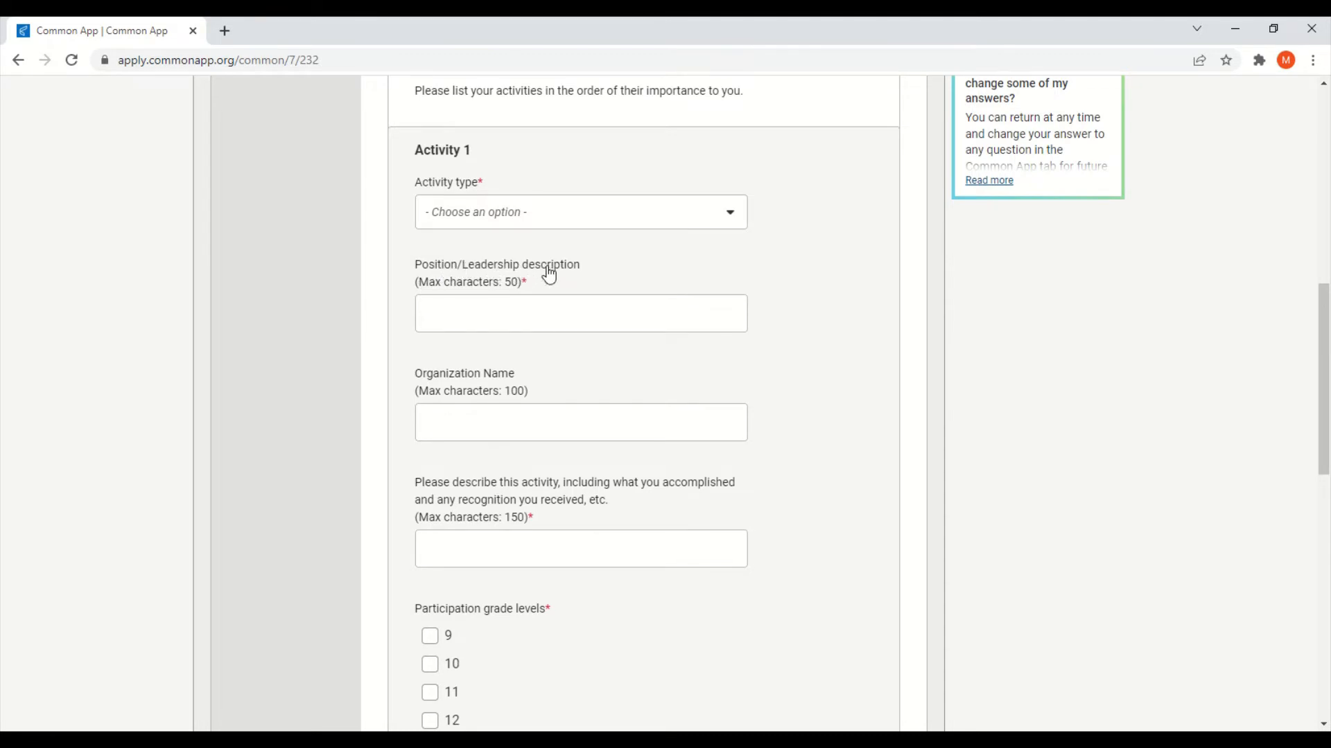
{"action": "scroll", "coordinate": [630, 296], "scroll_direction": "down", "scroll_amount": 1}
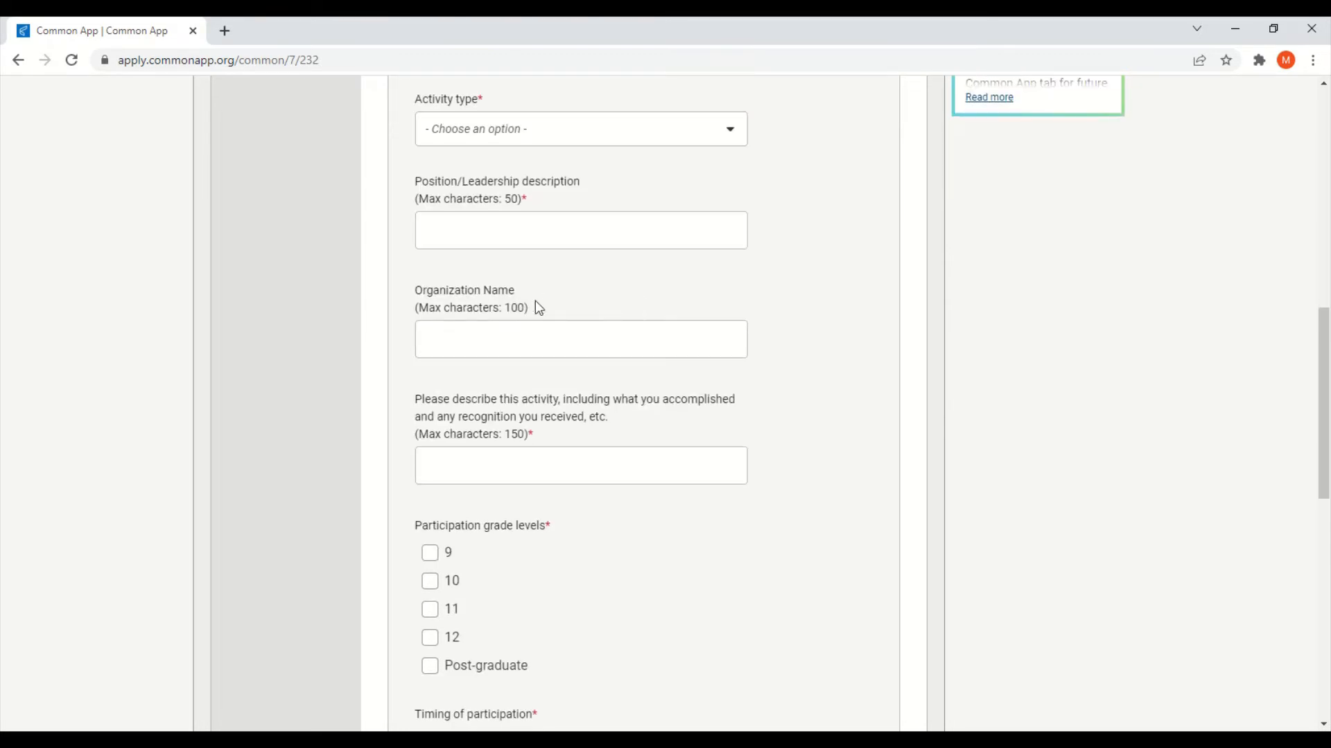
{"action": "scroll", "coordinate": [665, 330], "scroll_direction": "down", "scroll_amount": 2}
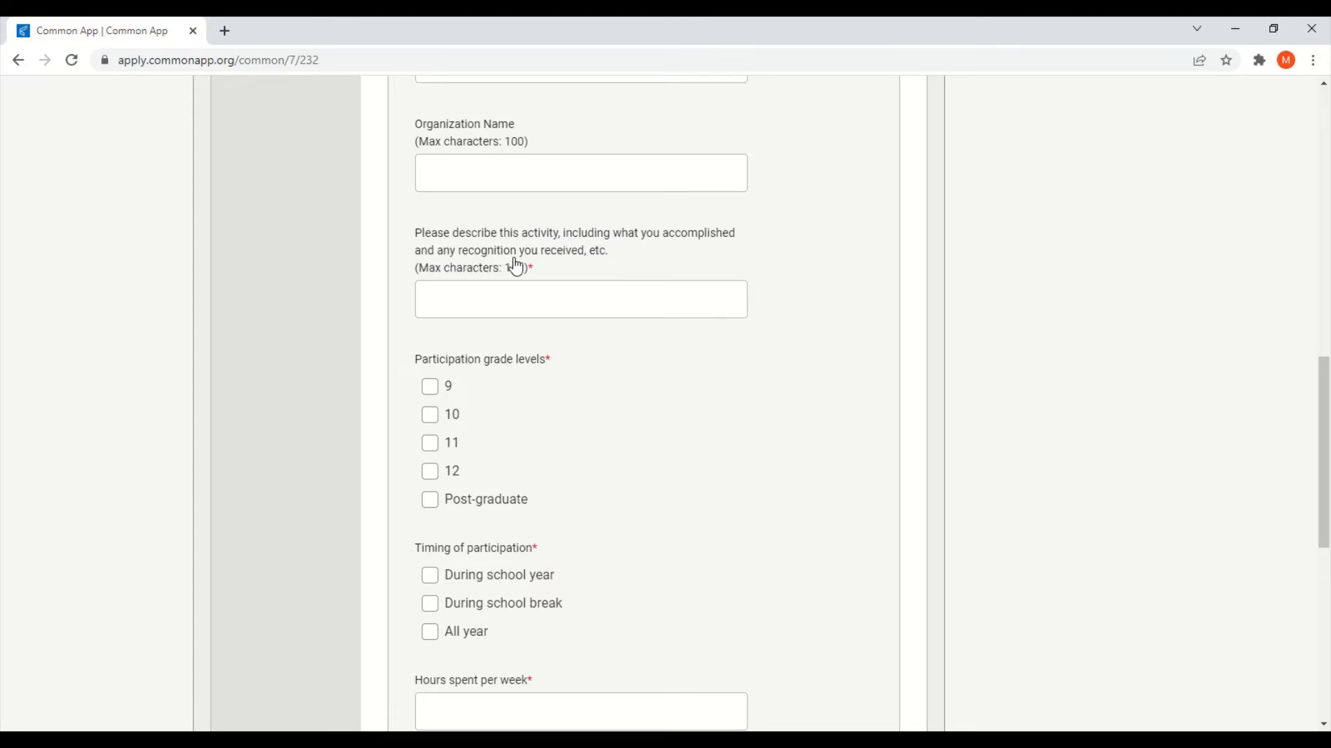
{"action": "scroll", "coordinate": [554, 264], "scroll_direction": "down", "scroll_amount": 1}
{"action": "scroll", "coordinate": [647, 289], "scroll_direction": "down", "scroll_amount": 1}
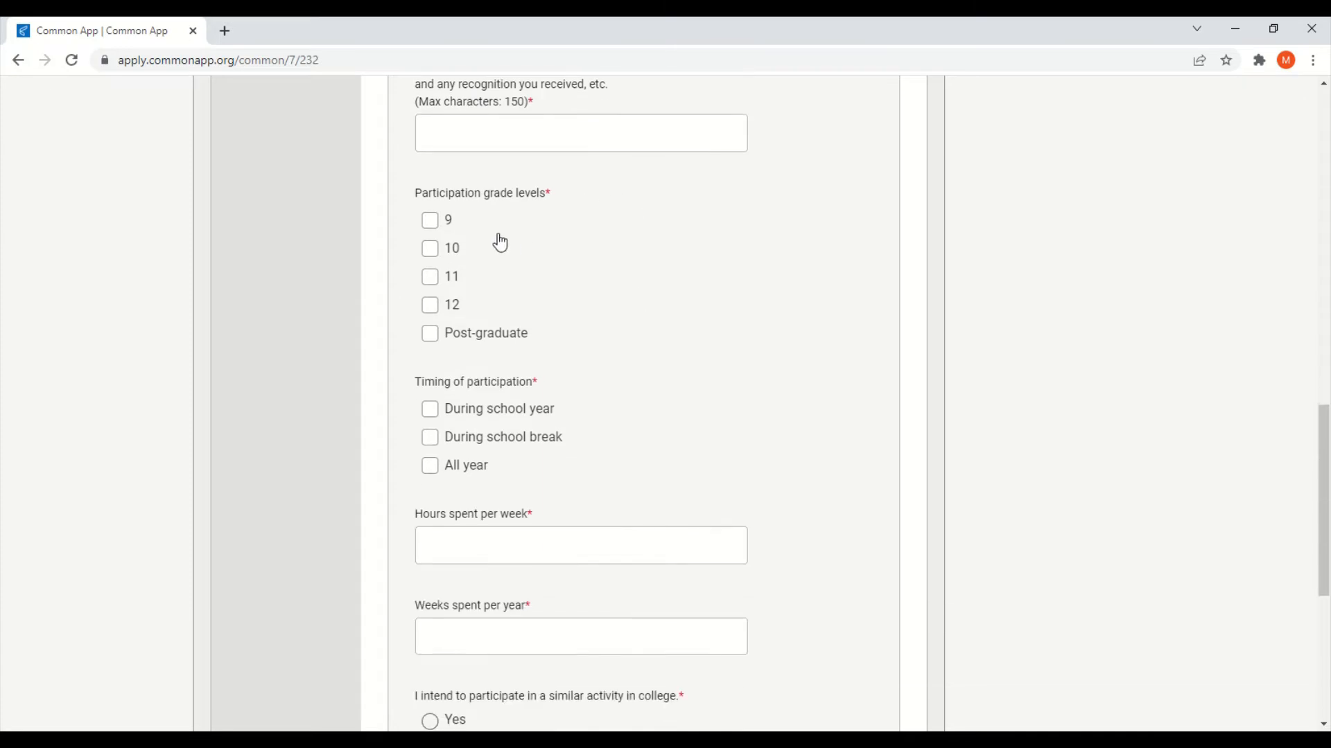
{"action": "scroll", "coordinate": [662, 329], "scroll_direction": "down", "scroll_amount": 1}
{"action": "scroll", "coordinate": [669, 330], "scroll_direction": "down", "scroll_amount": 1}
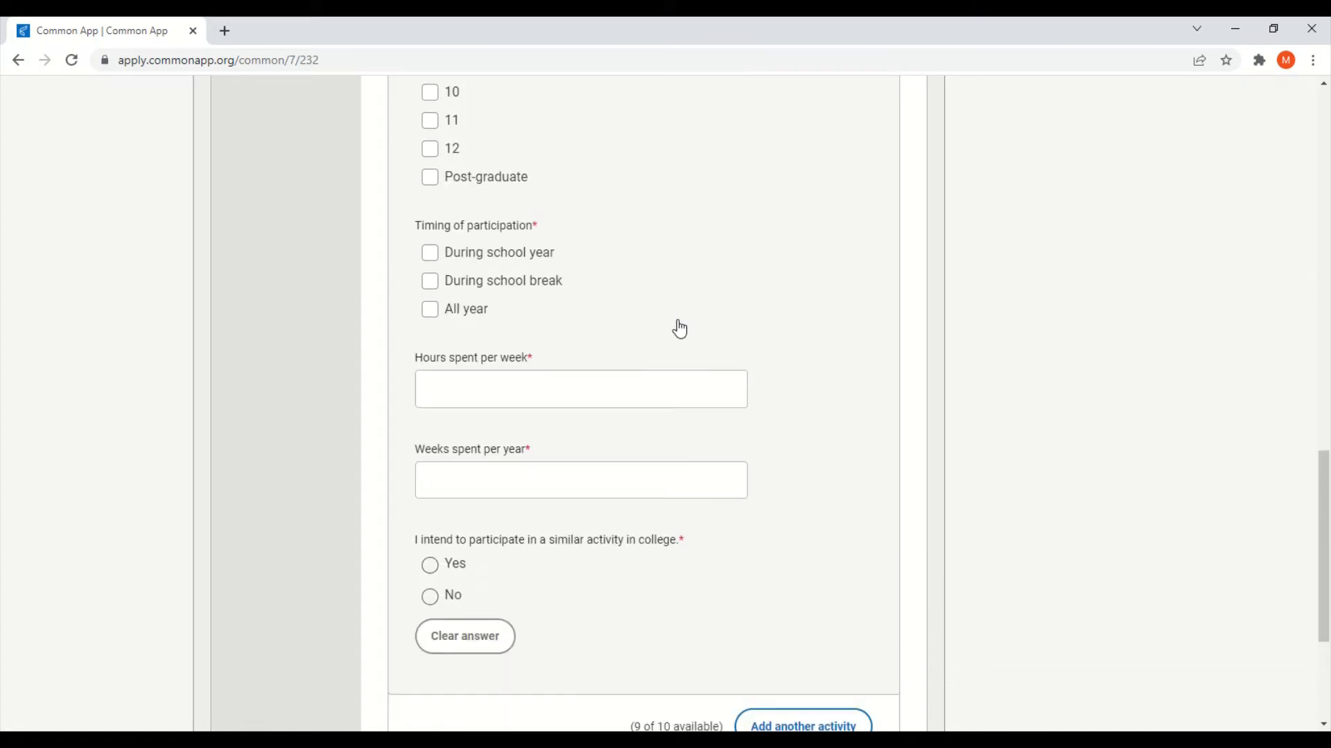
{"action": "scroll", "coordinate": [596, 281], "scroll_direction": "down", "scroll_amount": 1}
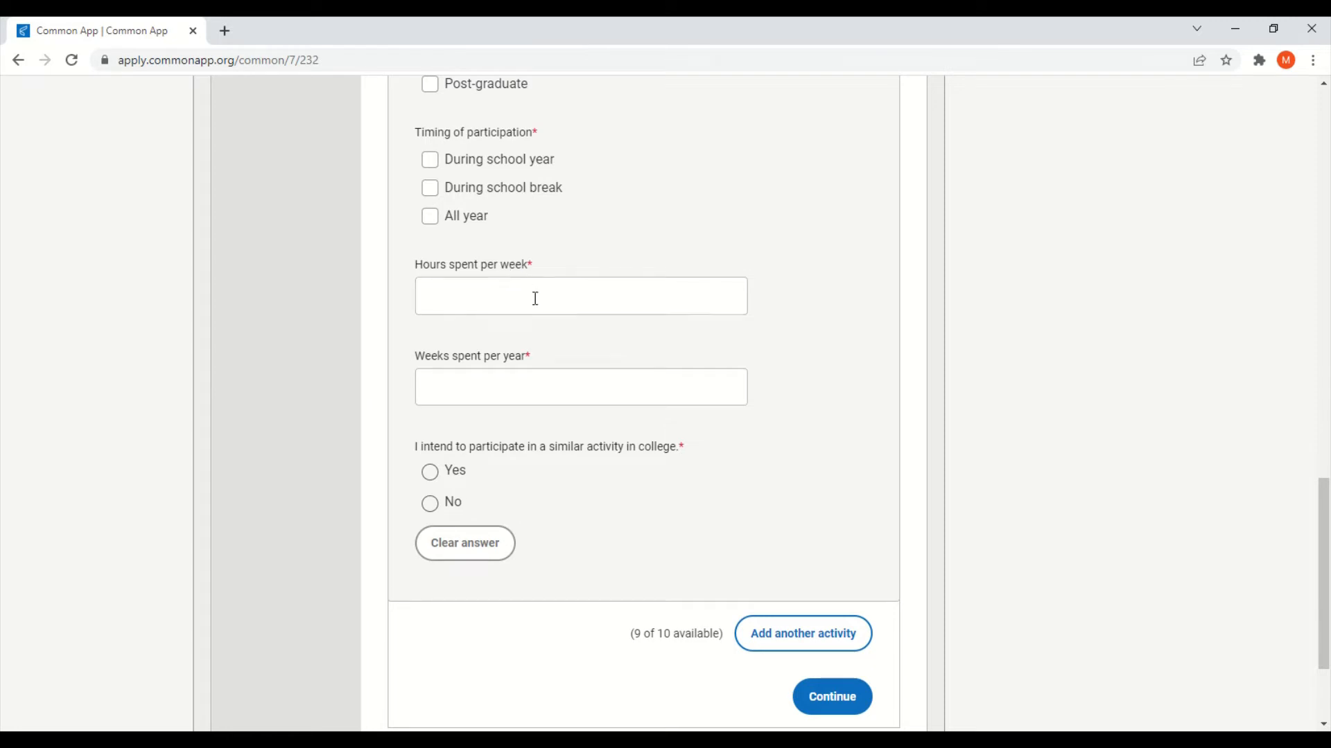
{"action": "scroll", "coordinate": [534, 301], "scroll_direction": "down", "scroll_amount": 1}
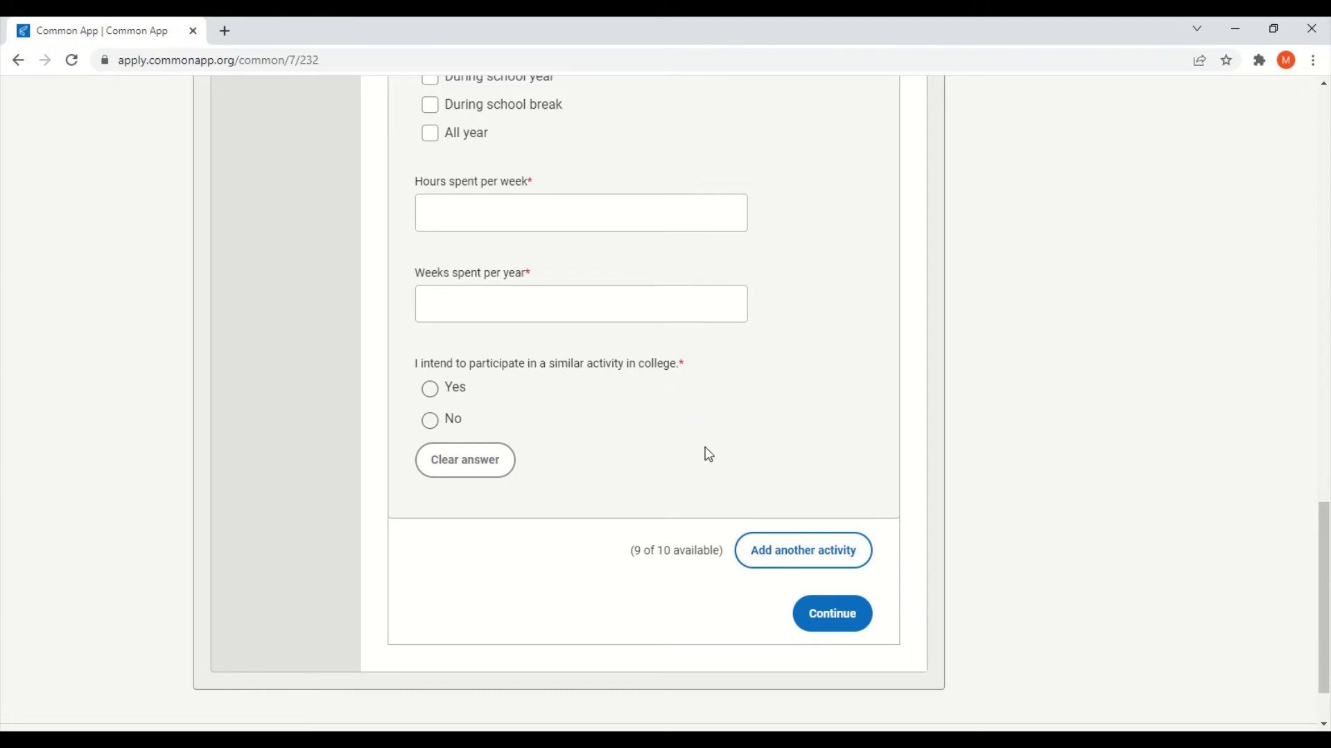
{"action": "scroll", "coordinate": [888, 466], "scroll_direction": "up", "scroll_amount": 1}
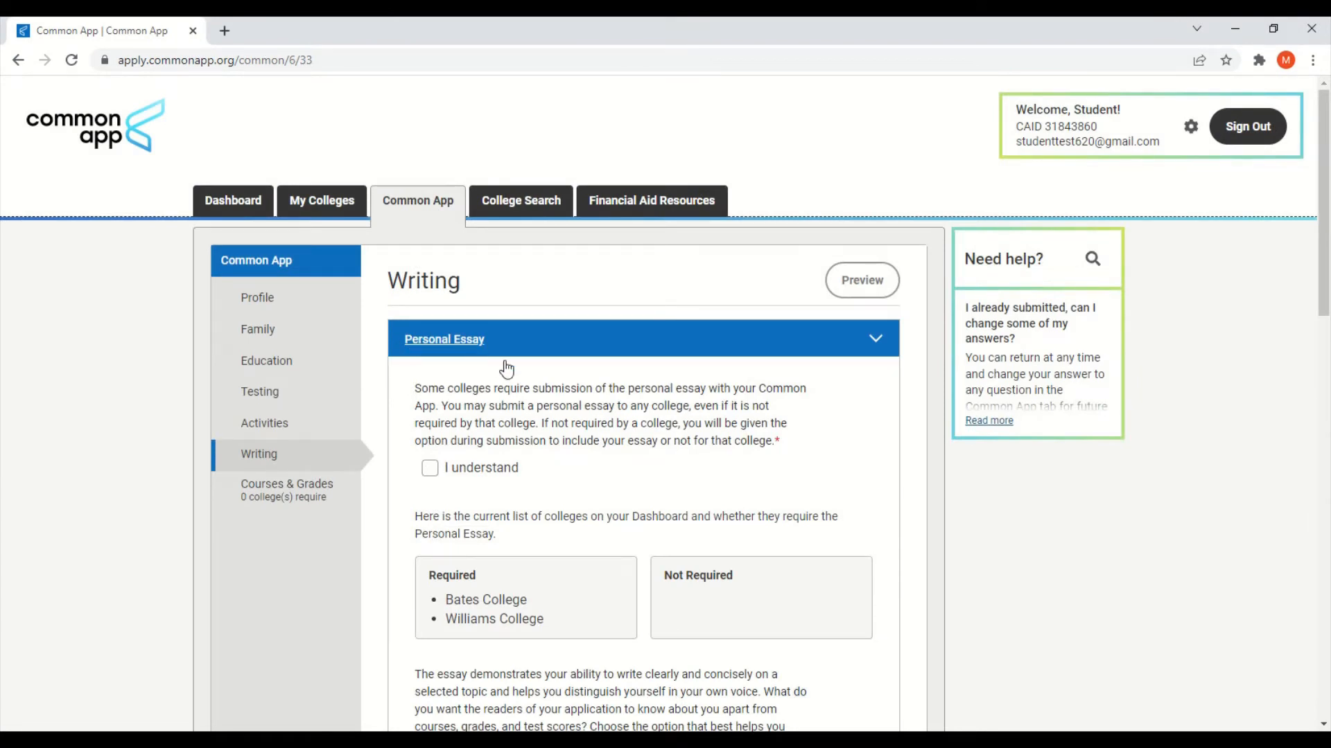
Step: Scroll the seven Personal Essay prompts and highlight the 250–650 word limit
{"action": "scroll", "coordinate": [741, 422], "scroll_direction": "down", "scroll_amount": 6}
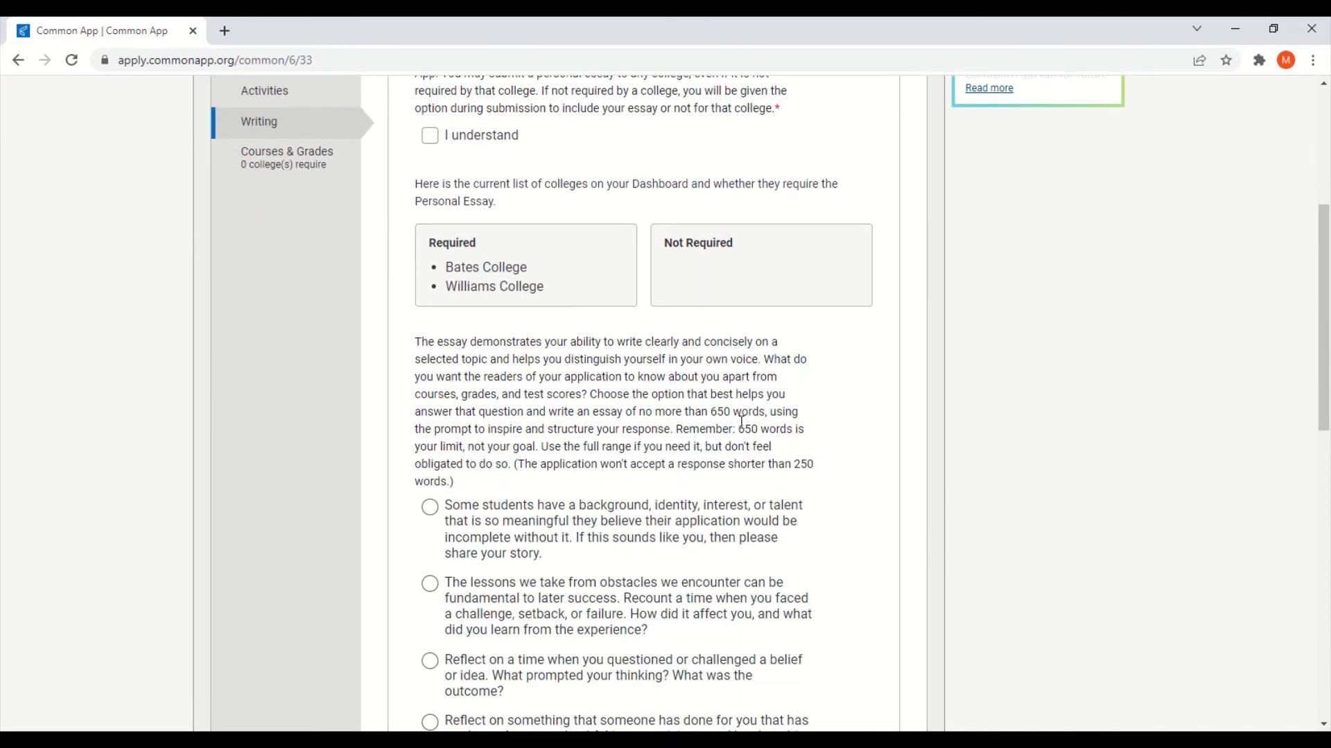
{"action": "scroll", "coordinate": [820, 434], "scroll_direction": "down", "scroll_amount": 1}
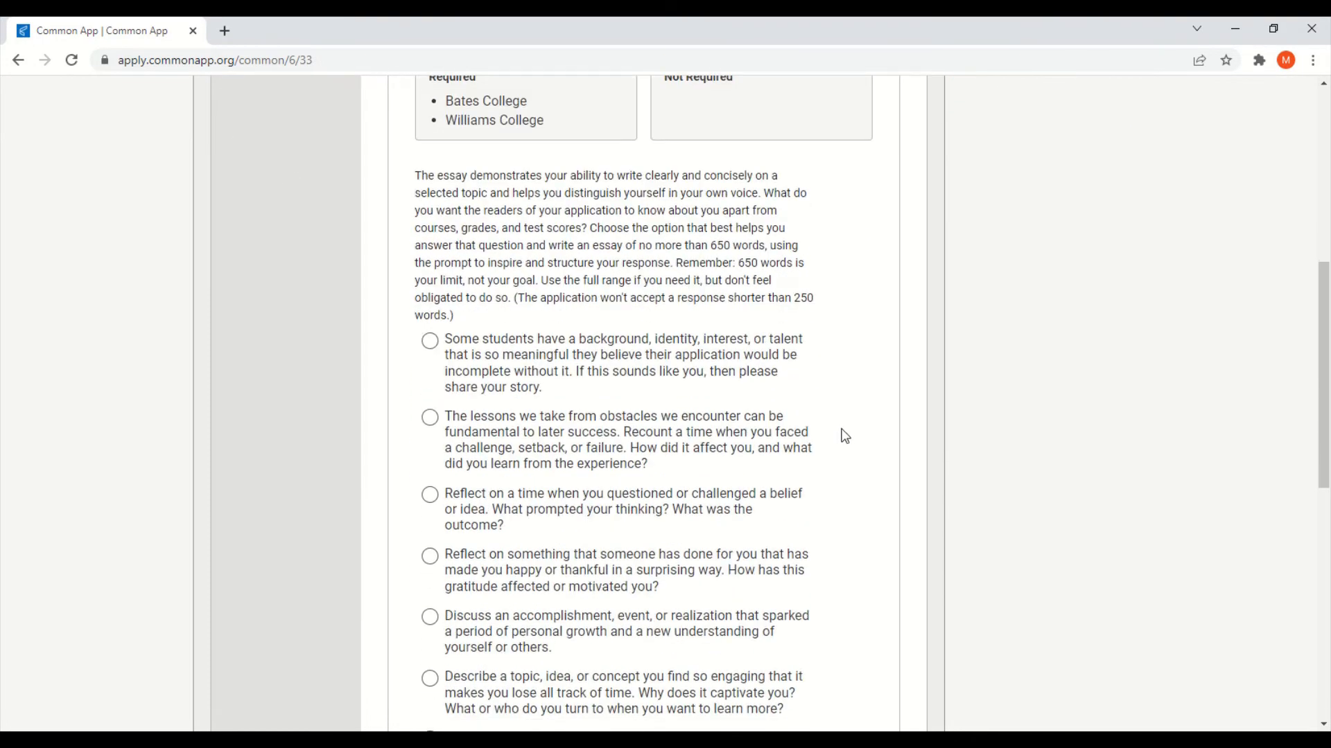
{"action": "scroll", "coordinate": [844, 436], "scroll_direction": "down", "scroll_amount": 2}
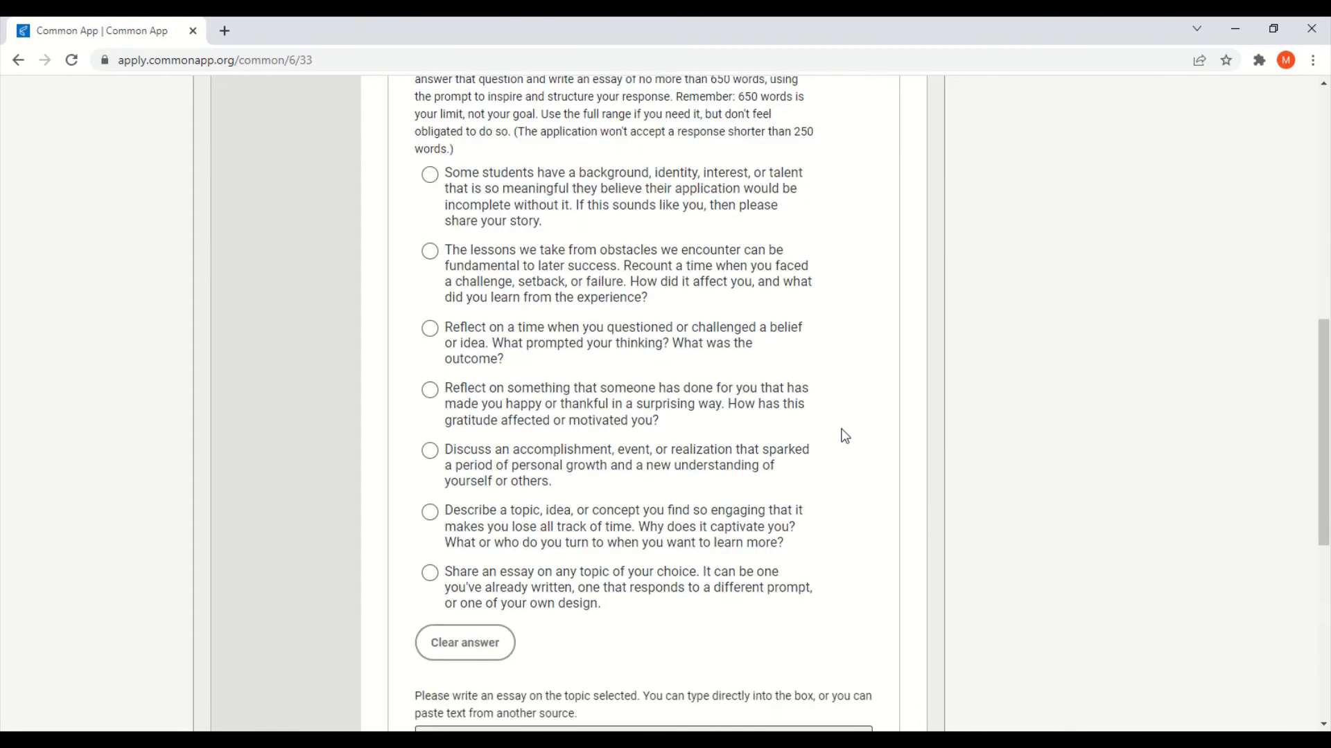
{"action": "scroll", "coordinate": [844, 435], "scroll_direction": "up", "scroll_amount": 1}
{"action": "scroll", "coordinate": [845, 436], "scroll_direction": "up", "scroll_amount": 1}
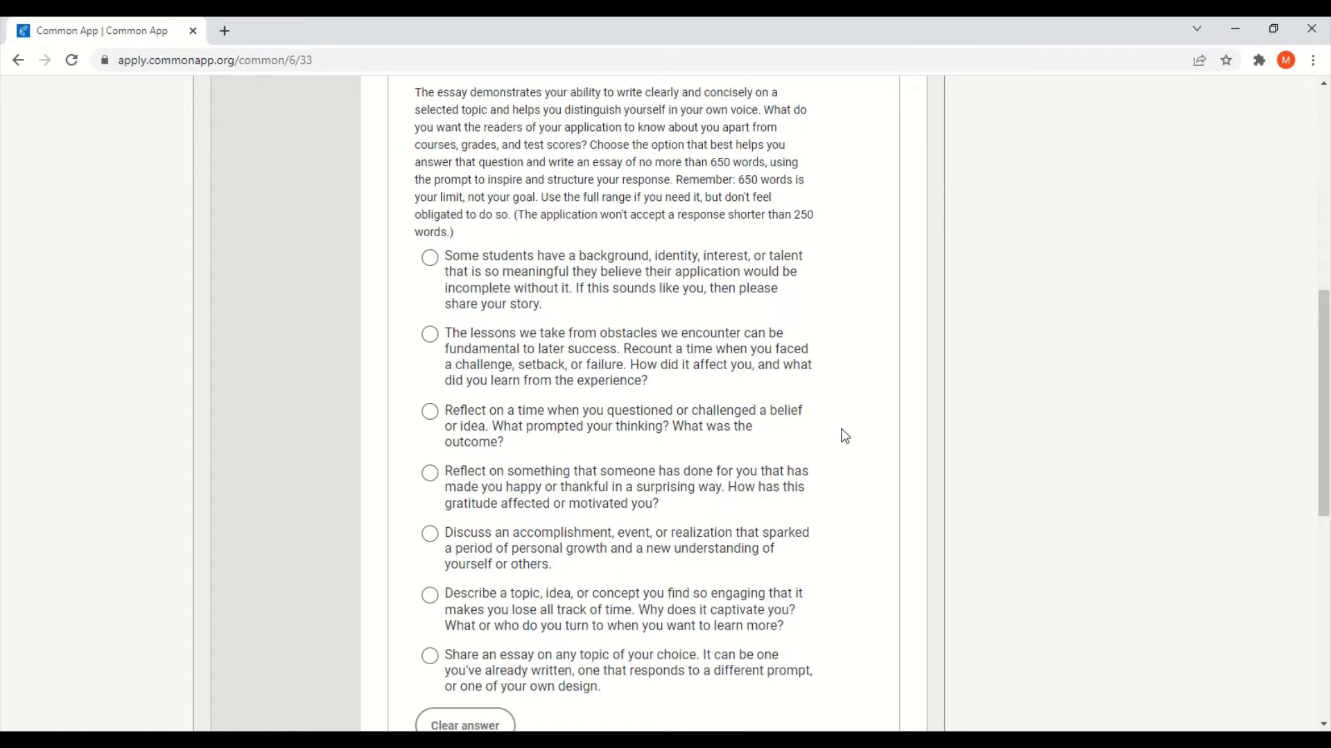
{"action": "scroll", "coordinate": [842, 436], "scroll_direction": "down", "scroll_amount": 5}
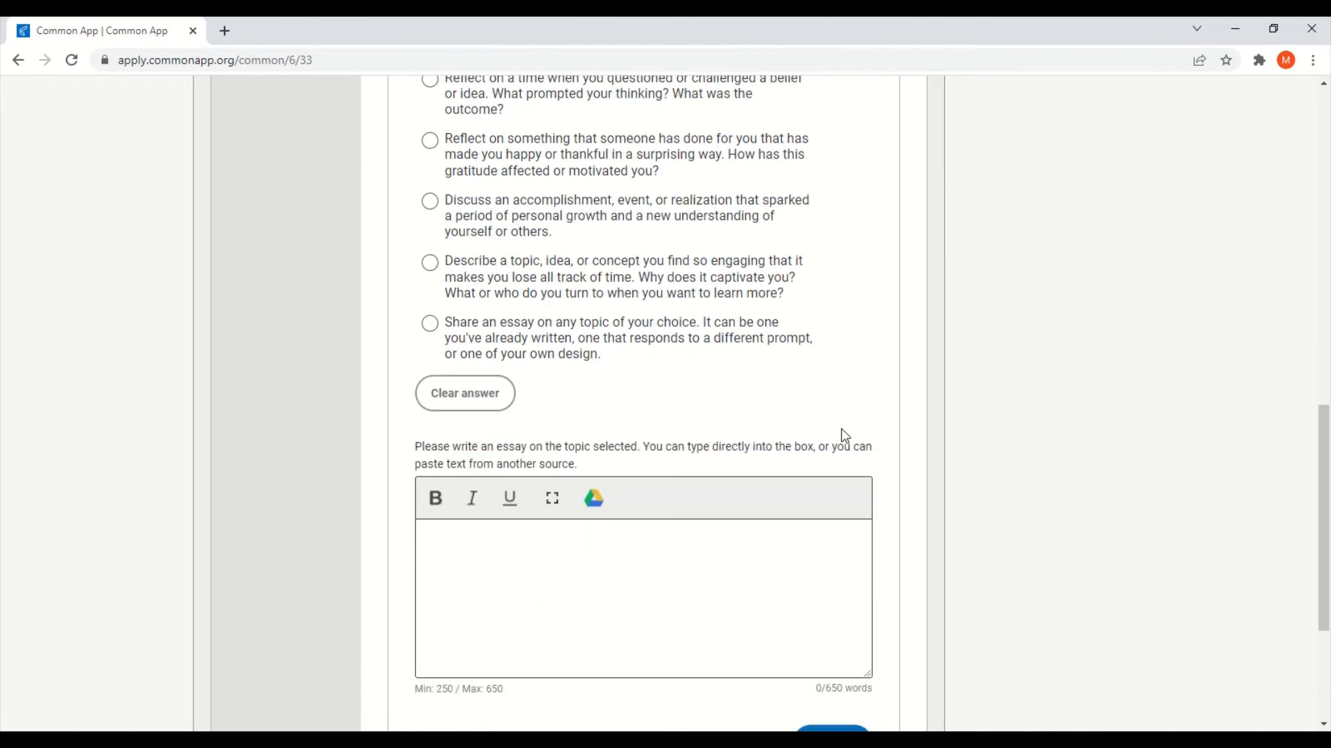
{"action": "left_click_drag", "start_coordinate": [529, 609], "coordinate": [415, 621]}
{"action": "left_click", "coordinate": [563, 620]}
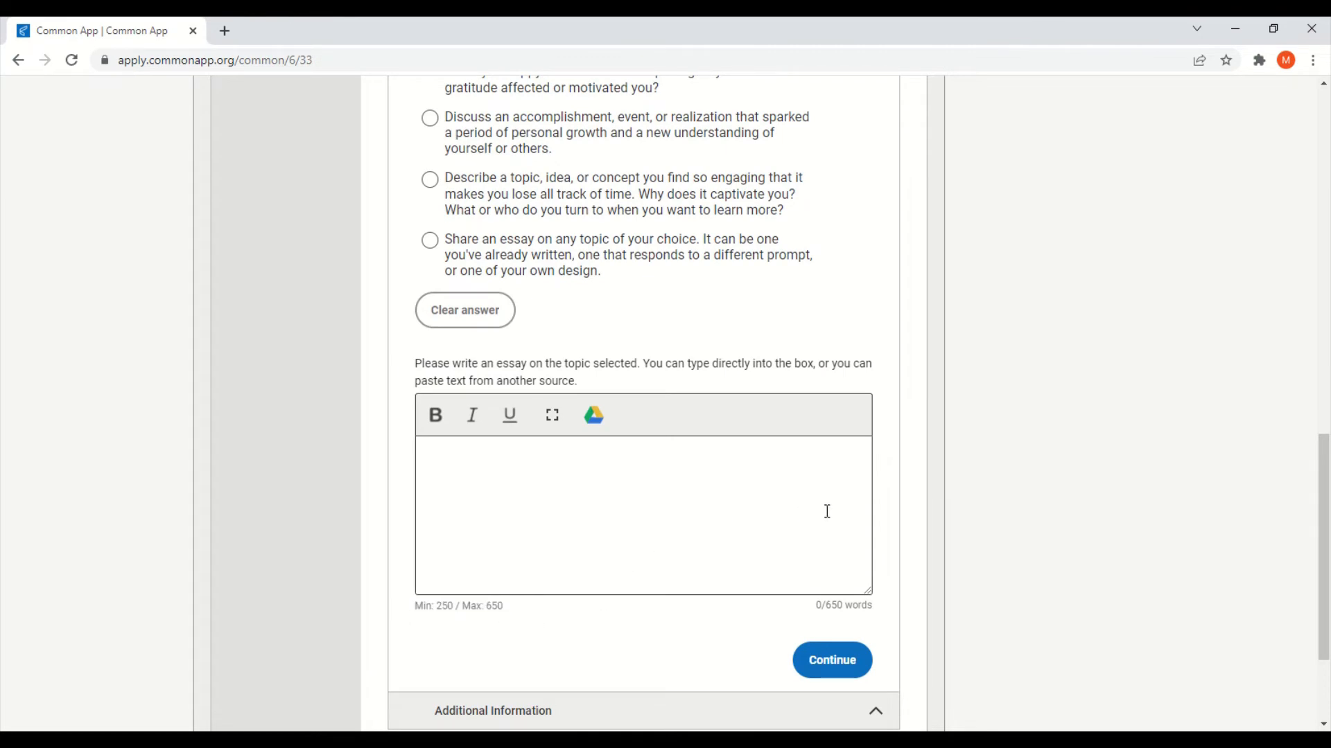
Step: Scroll back over the prompts and expand Additional Information
{"action": "scroll", "coordinate": [863, 504], "scroll_direction": "up", "scroll_amount": 10}
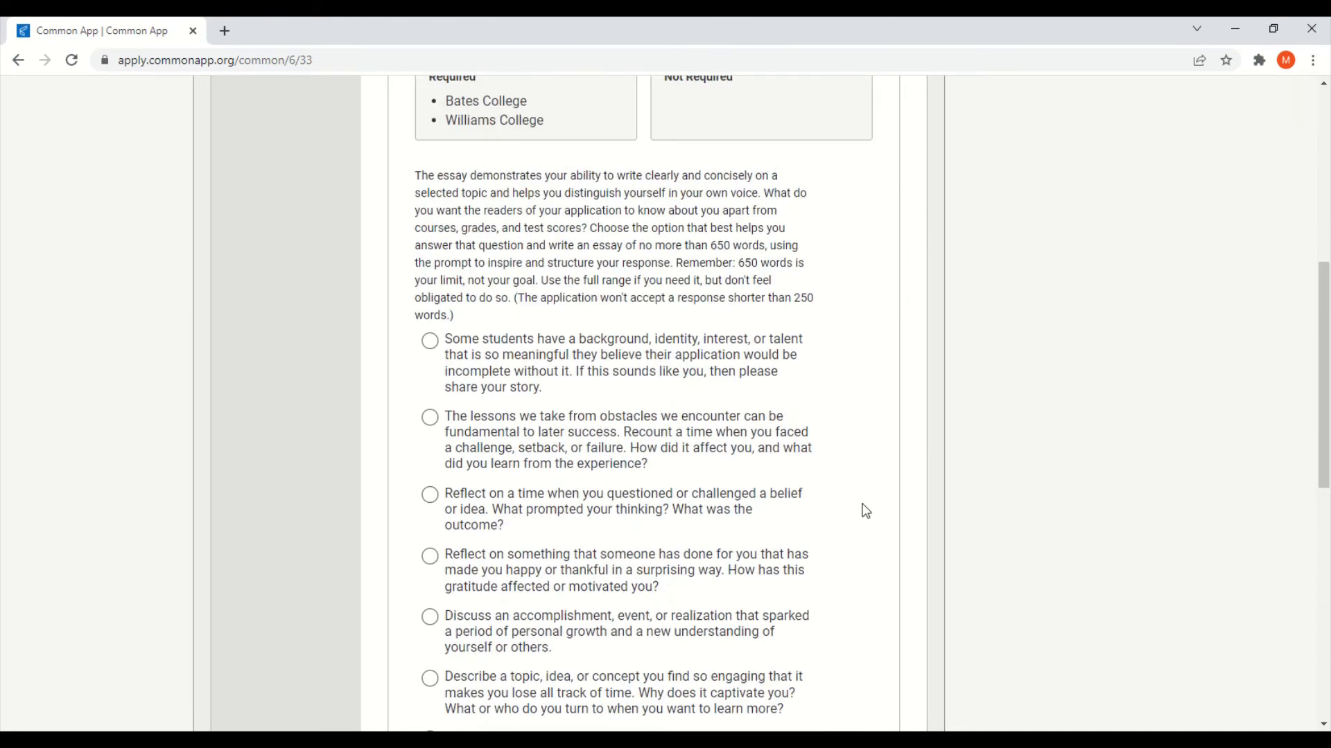
{"action": "scroll", "coordinate": [865, 511], "scroll_direction": "up", "scroll_amount": 1}
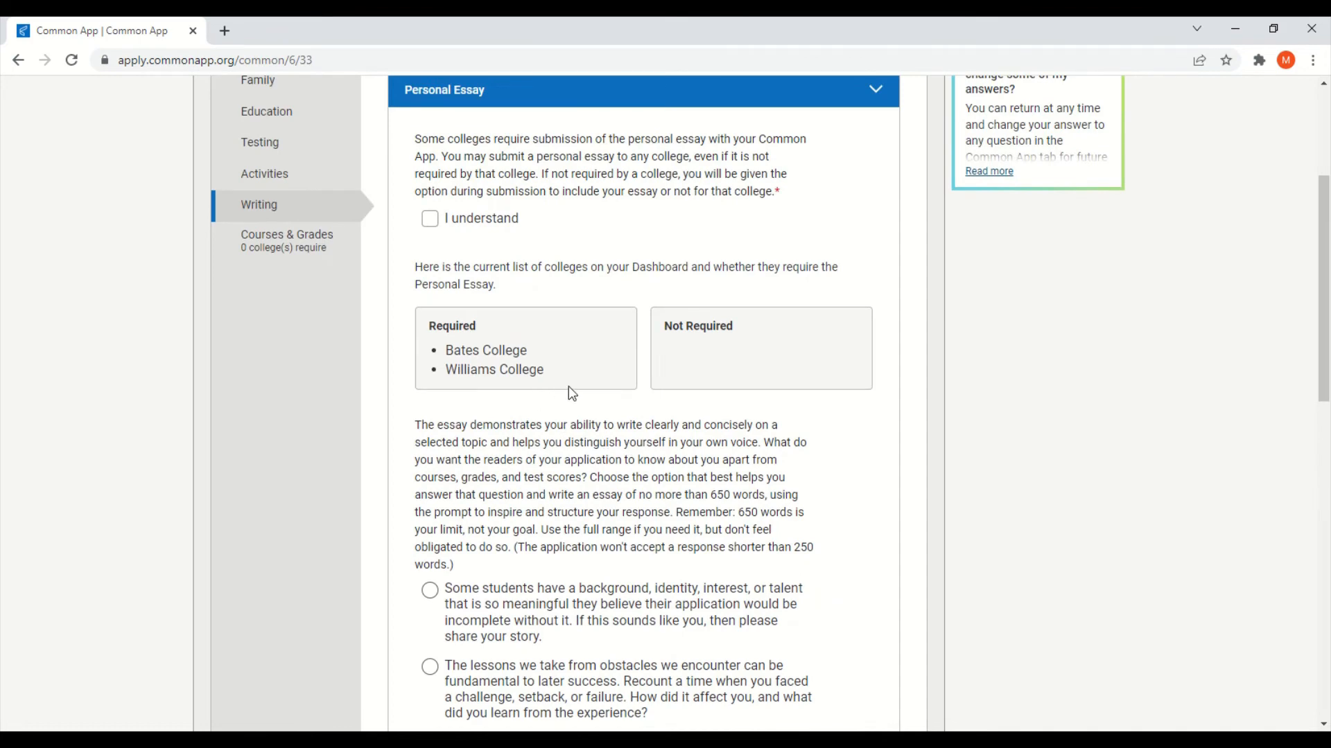
{"action": "scroll", "coordinate": [637, 383], "scroll_direction": "down", "scroll_amount": 5}
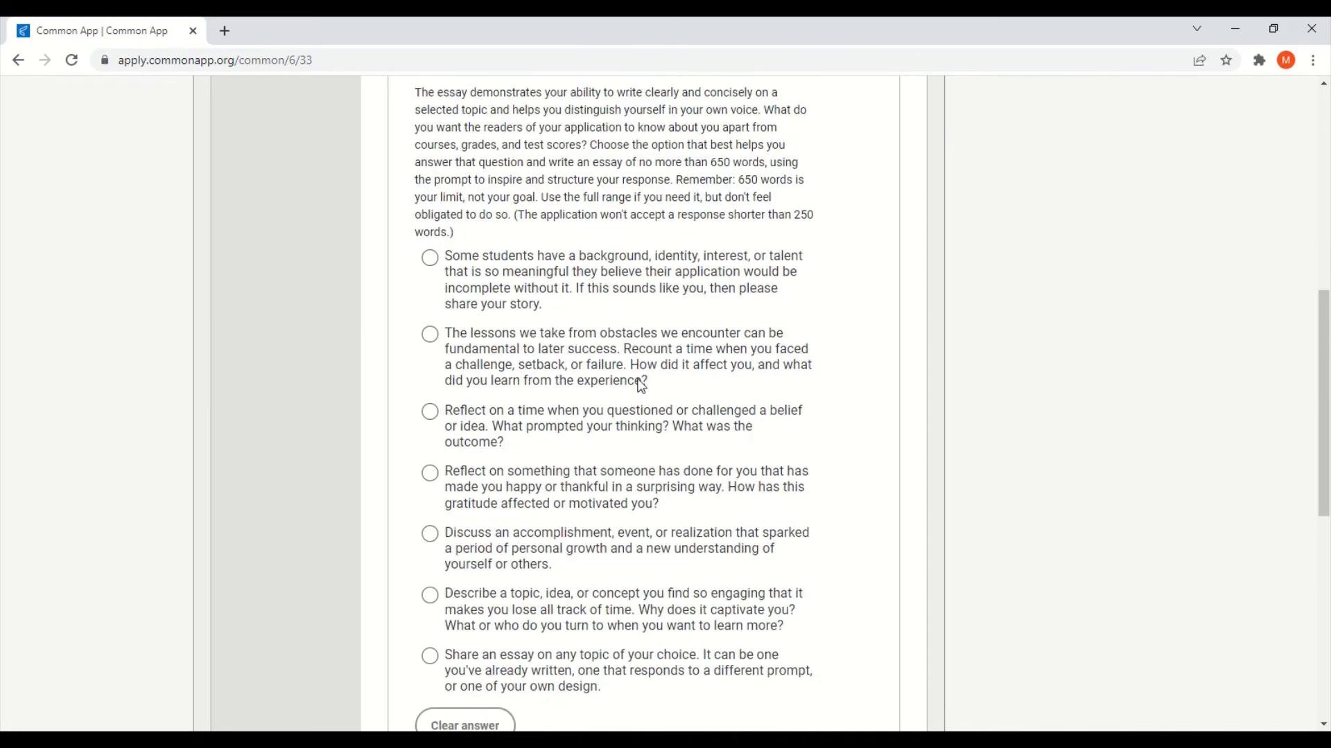
{"action": "scroll", "coordinate": [639, 385], "scroll_direction": "down", "scroll_amount": 8}
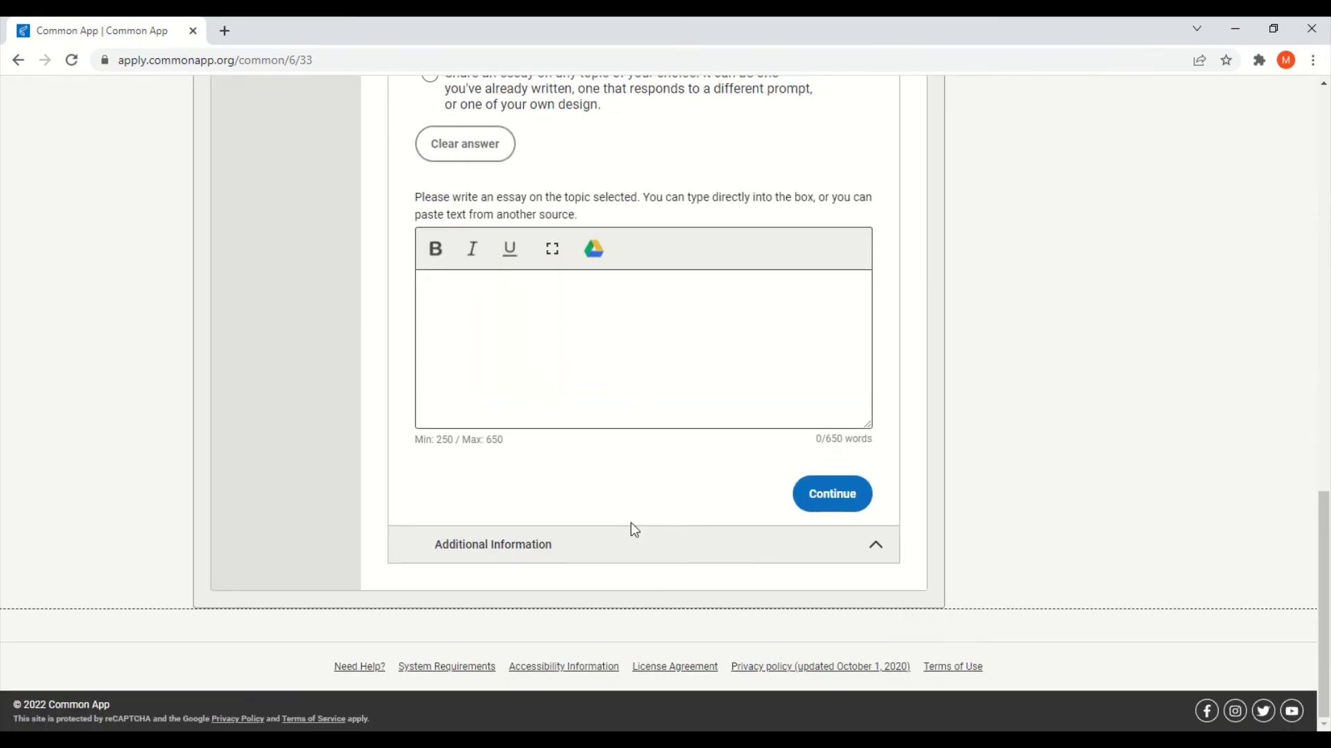
{"action": "left_click", "coordinate": [630, 550]}
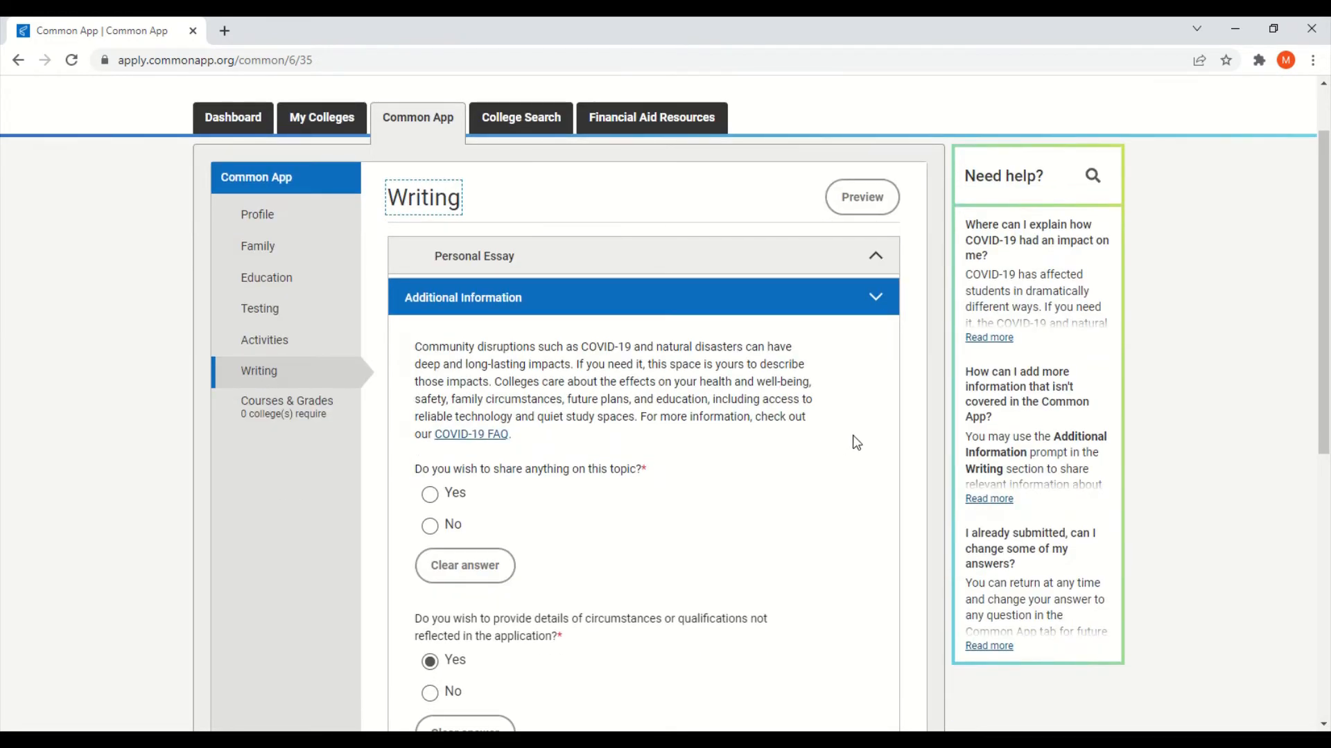
Step: Check the empty Additional Information box (0/650 words), then open Courses & Grades
{"action": "scroll", "coordinate": [855, 442], "scroll_direction": "down", "scroll_amount": 1}
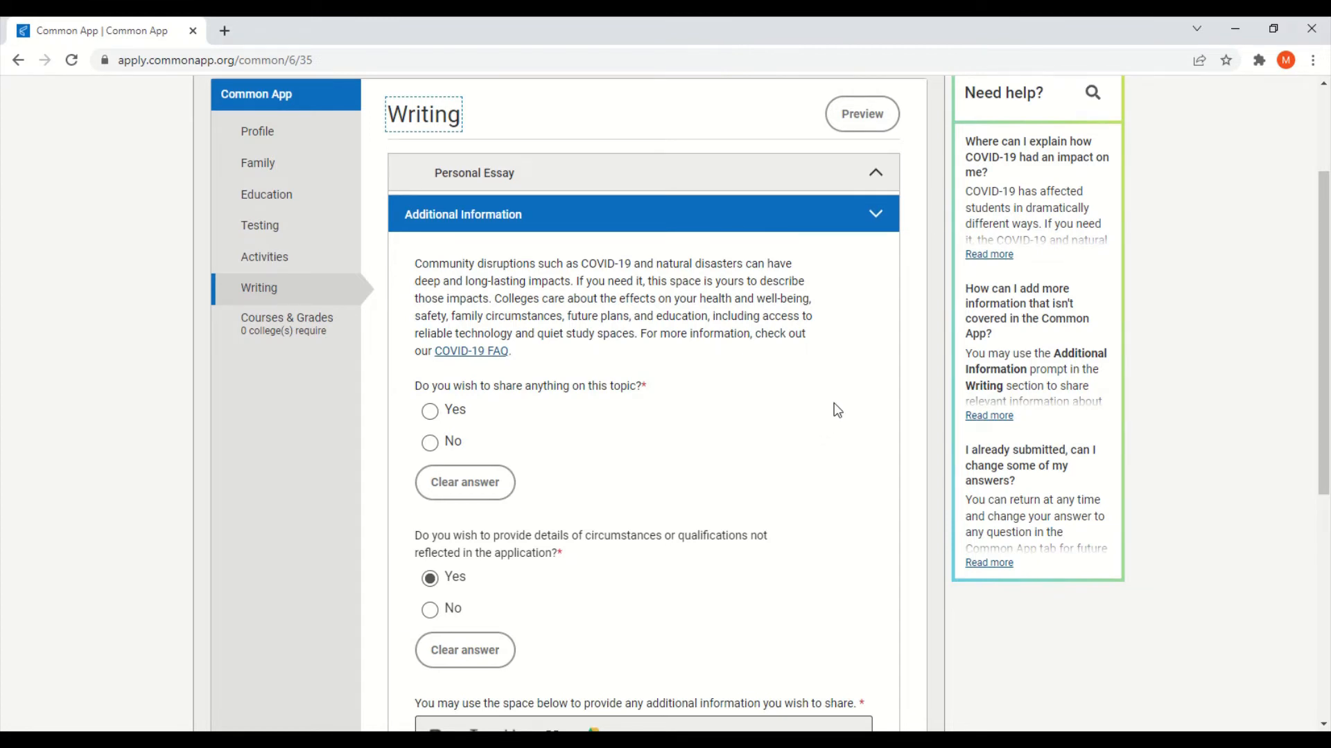
{"action": "scroll", "coordinate": [837, 410], "scroll_direction": "down", "scroll_amount": 2}
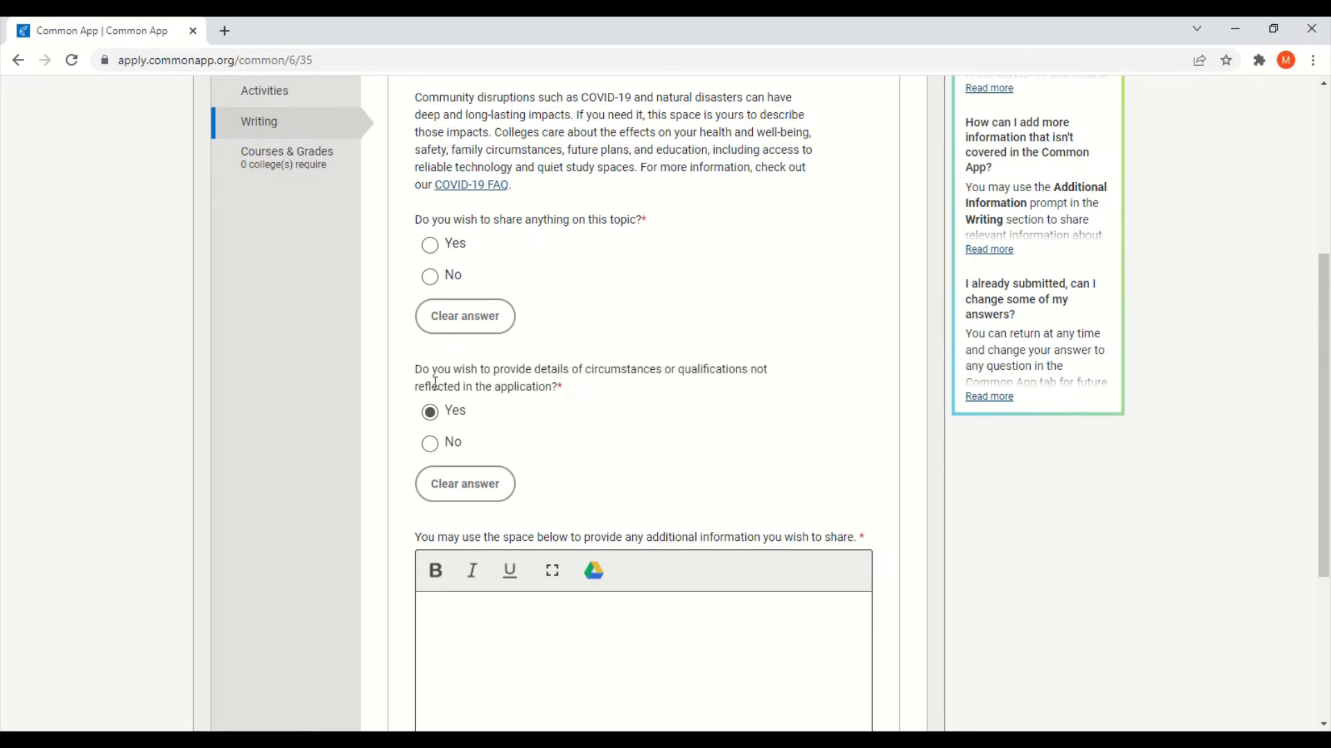
{"action": "scroll", "coordinate": [726, 416], "scroll_direction": "down", "scroll_amount": 2}
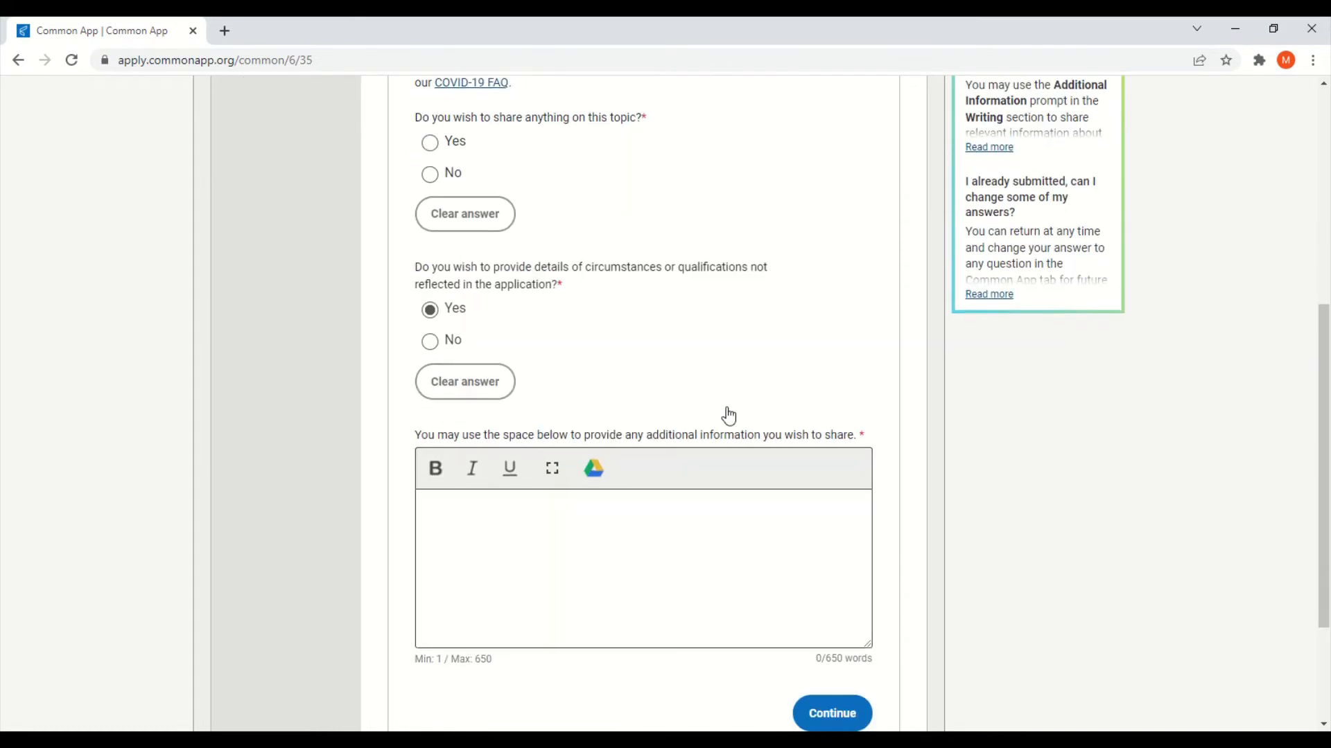
{"action": "left_click", "coordinate": [726, 485]}
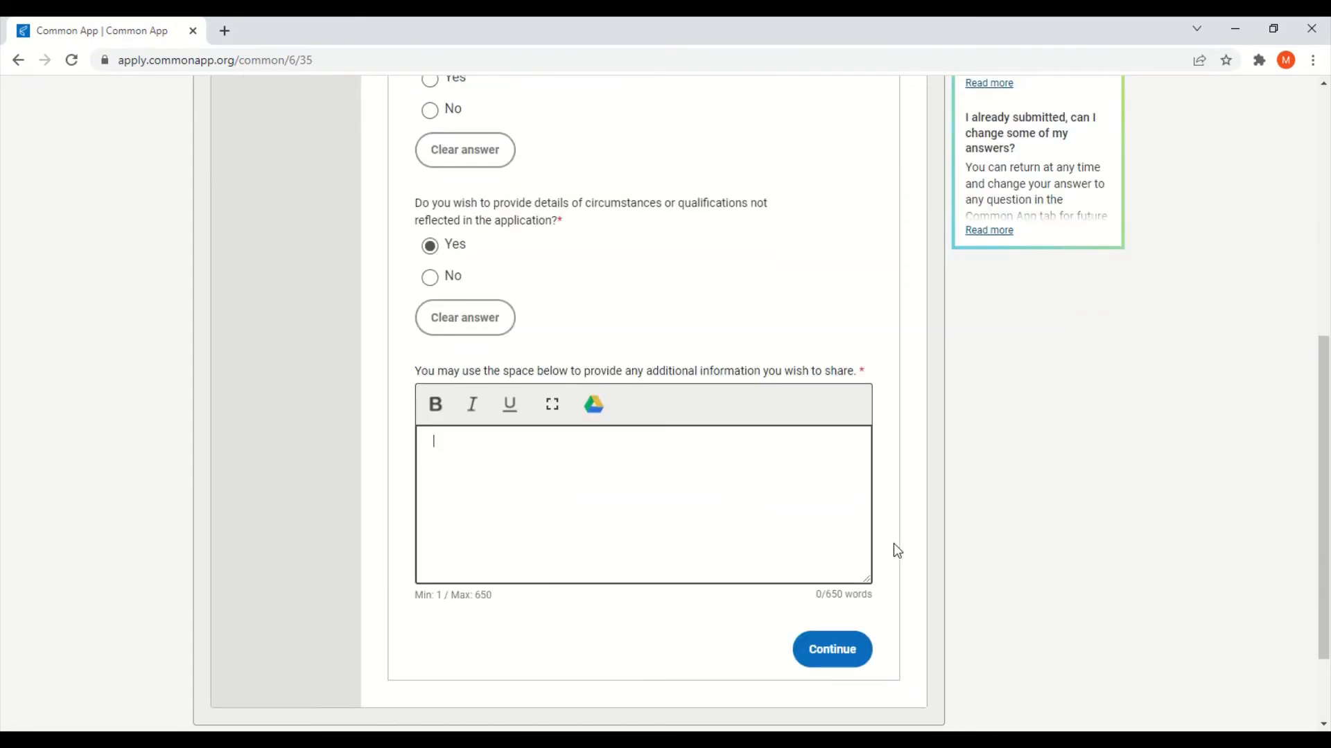
{"action": "scroll", "coordinate": [892, 543], "scroll_direction": "up", "scroll_amount": 5}
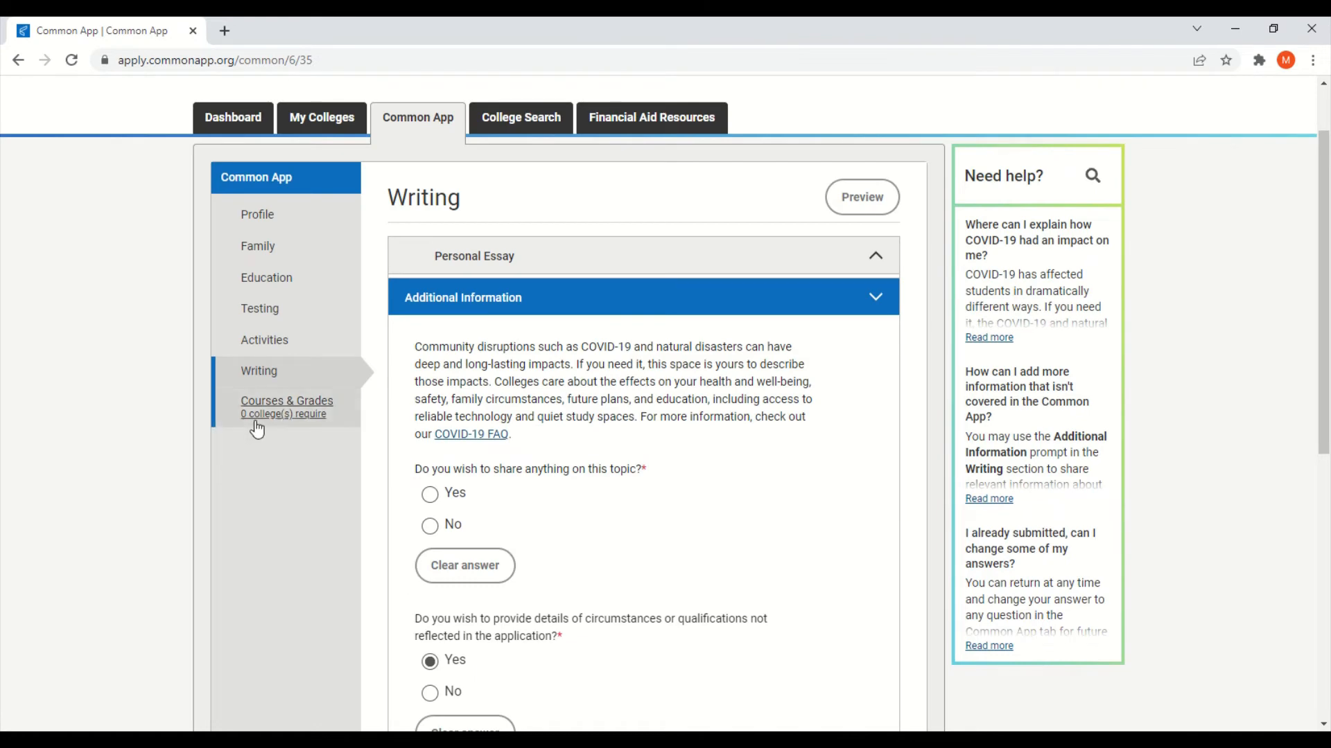
{"action": "left_click", "coordinate": [257, 429]}
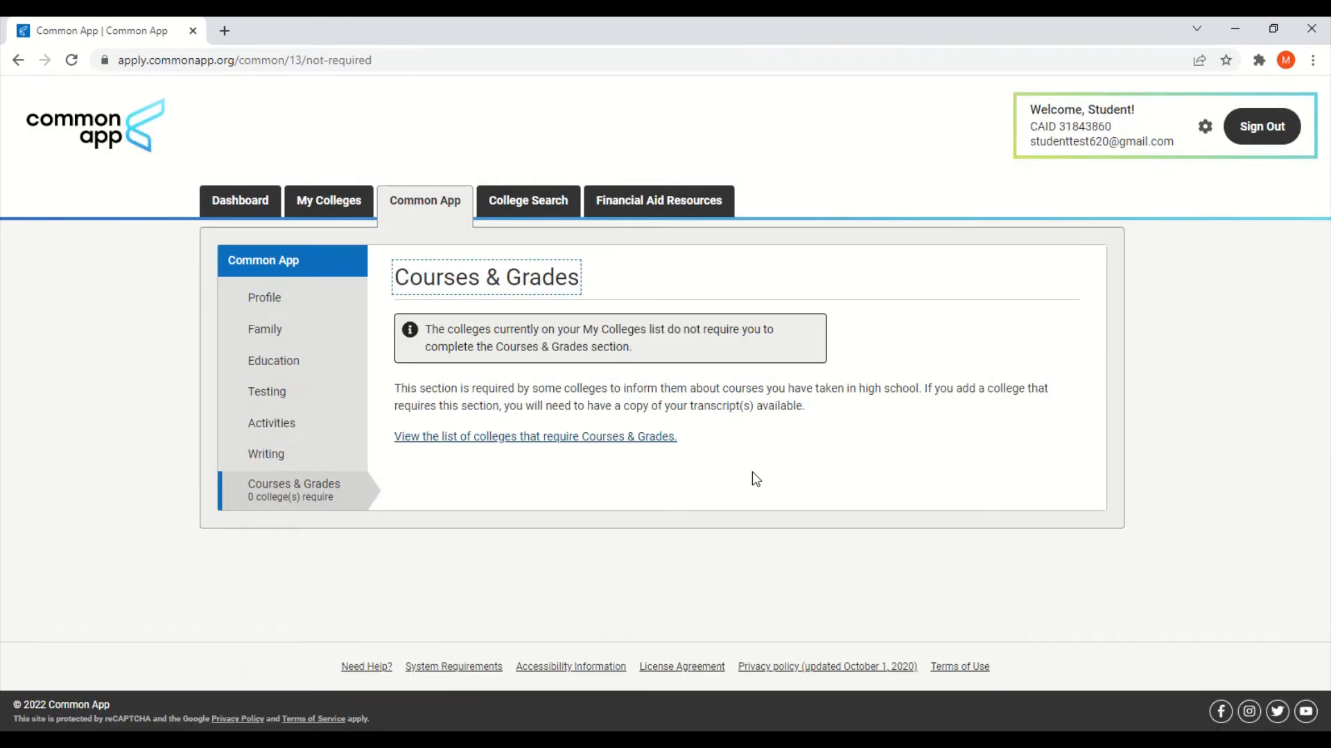
Step: Move on to College Search, listing all 980 member colleges
{"action": "left_click", "coordinate": [783, 465]}
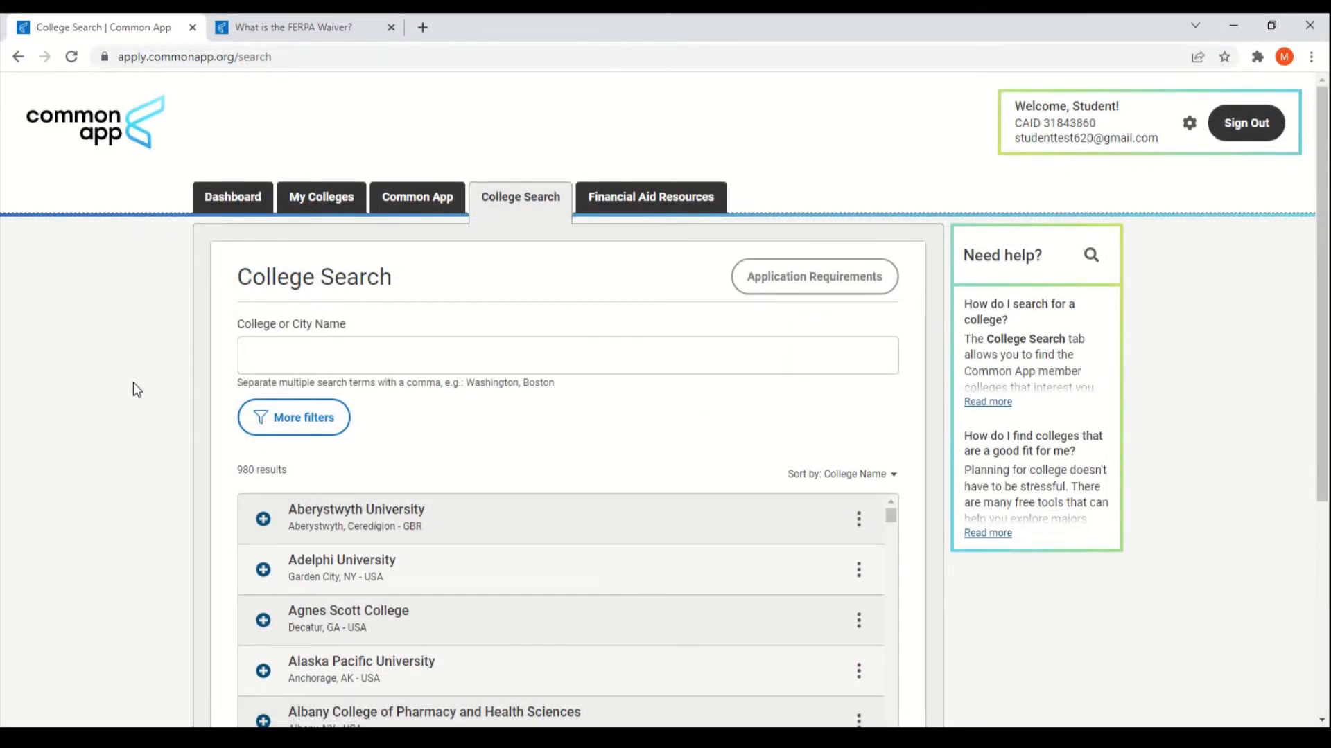
Step: Search for 'williams' and add Williams College to My Colleges
{"action": "left_click", "coordinate": [391, 359]}
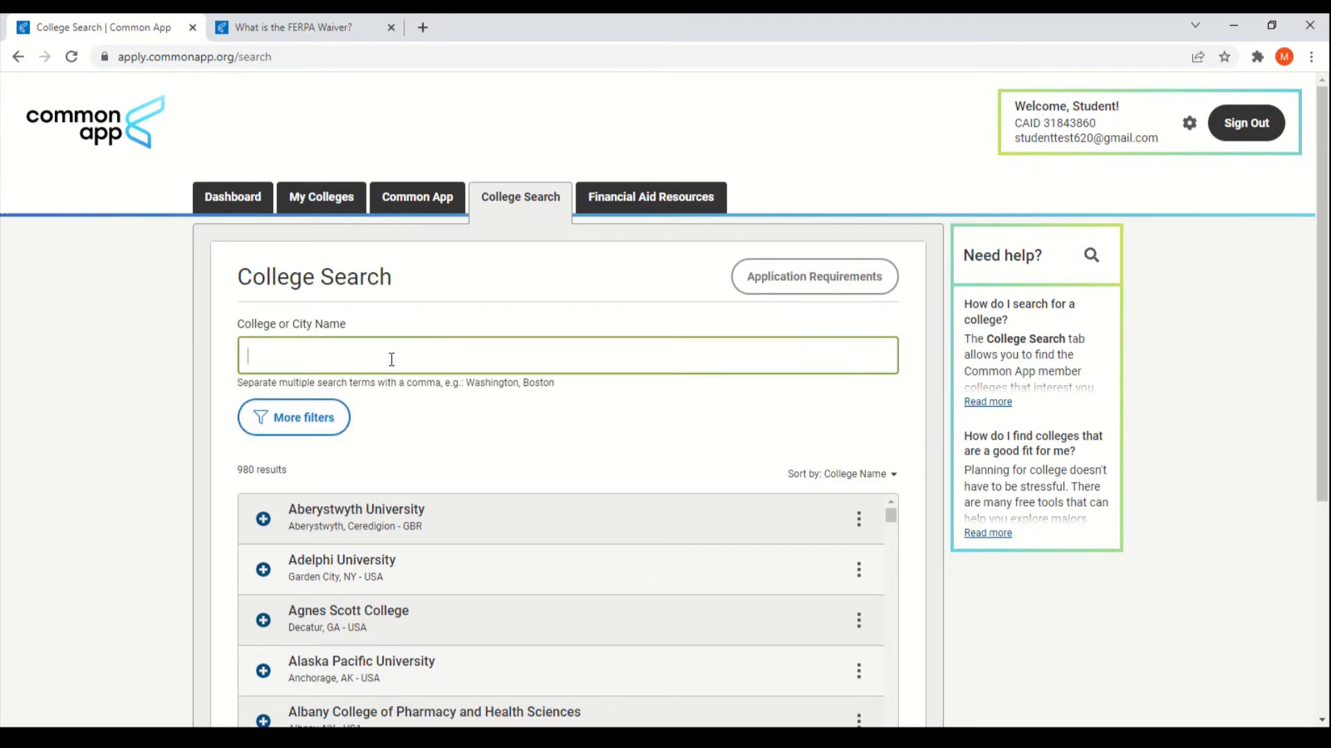
{"action": "left_click", "coordinate": [348, 452]}
{"action": "scroll", "coordinate": [143, 430], "scroll_direction": "down", "scroll_amount": 1}
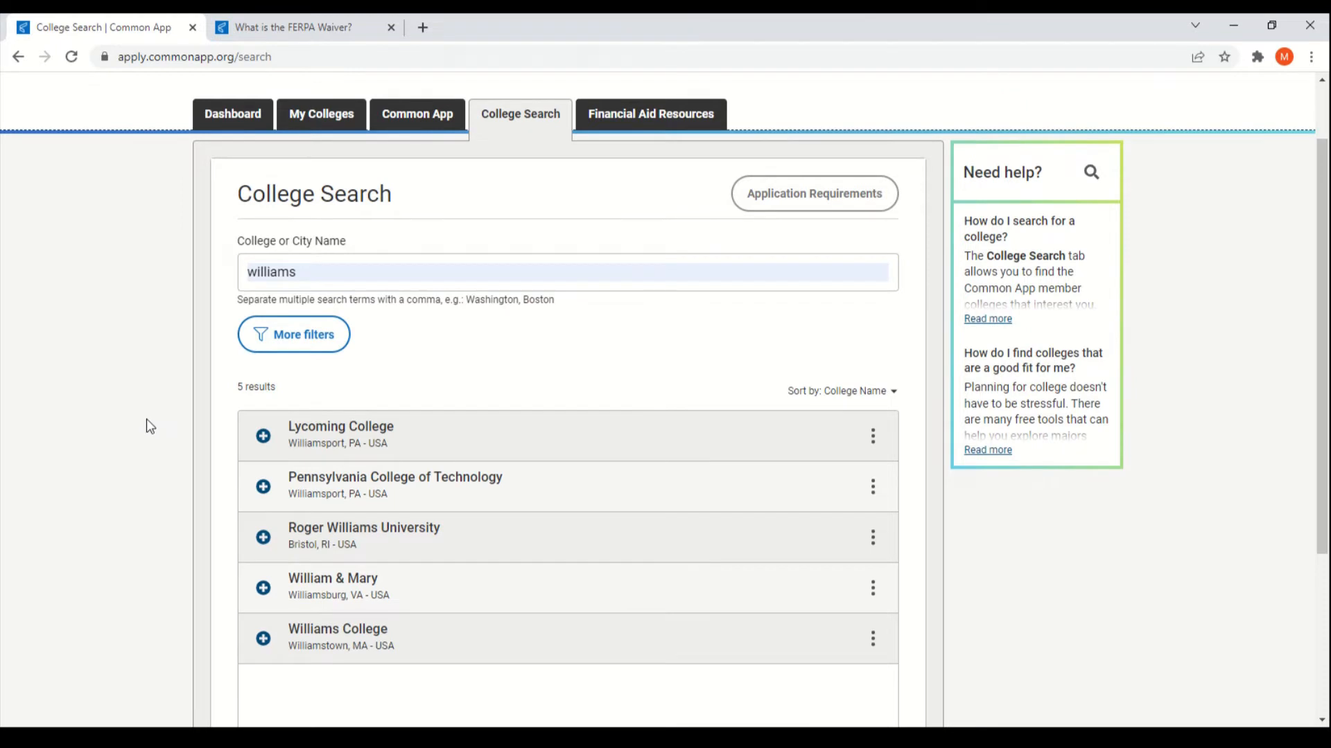
{"action": "scroll", "coordinate": [231, 513], "scroll_direction": "down", "scroll_amount": 1}
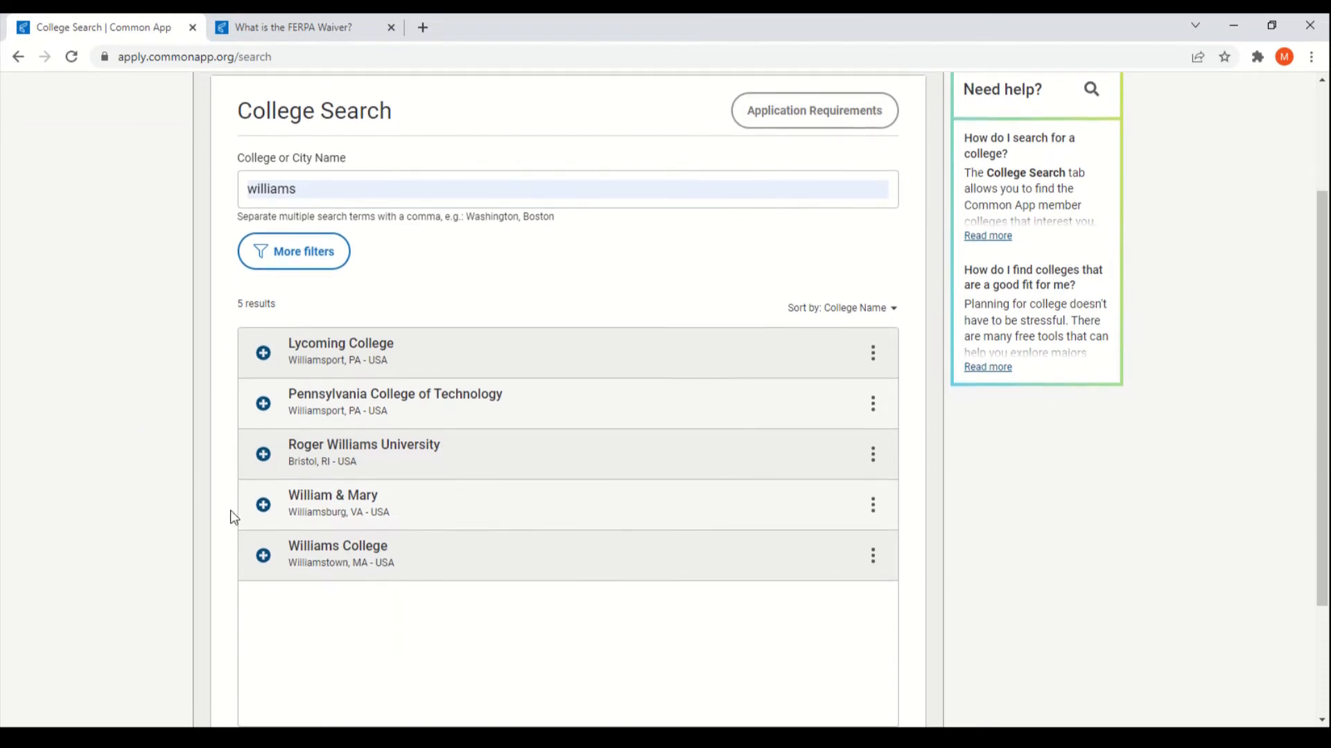
{"action": "left_click", "coordinate": [262, 561]}
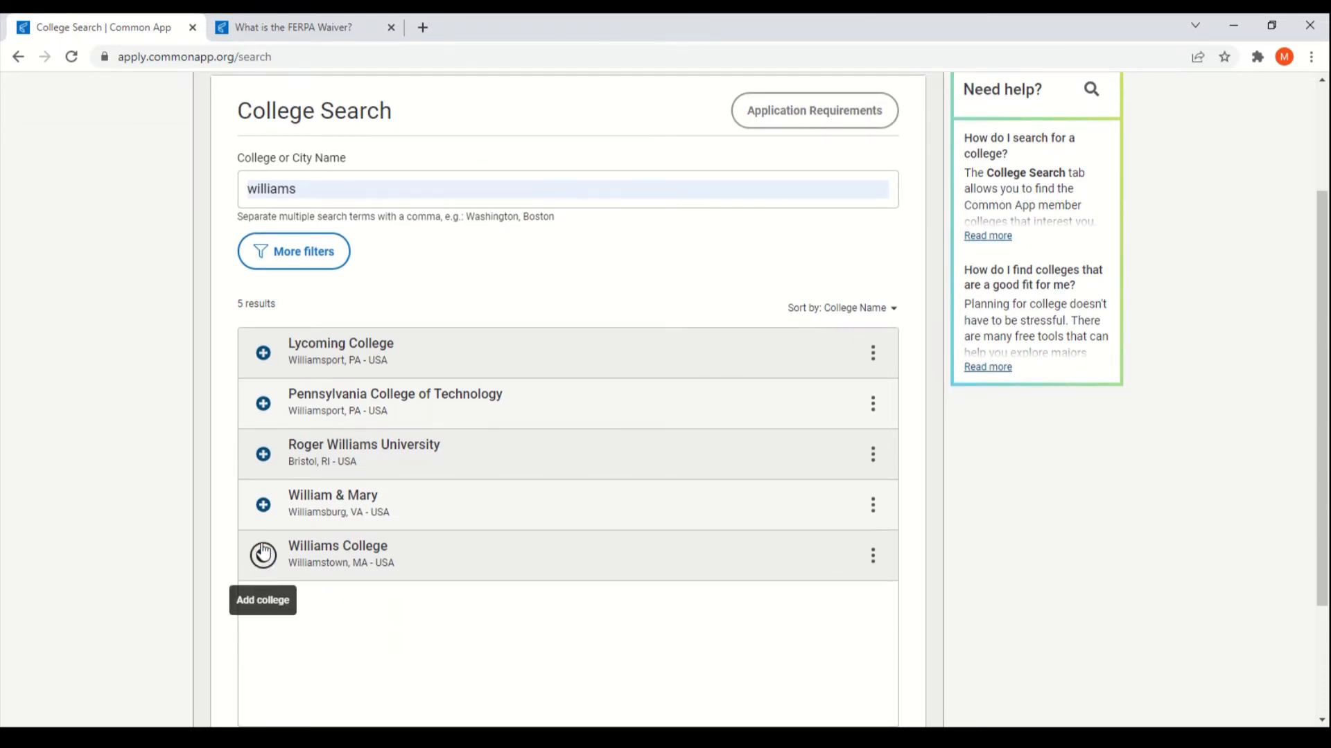
Step: Replace the search with 'bates' and add Bates College to My Colleges
{"action": "scroll", "coordinate": [385, 513], "scroll_direction": "up", "scroll_amount": 1}
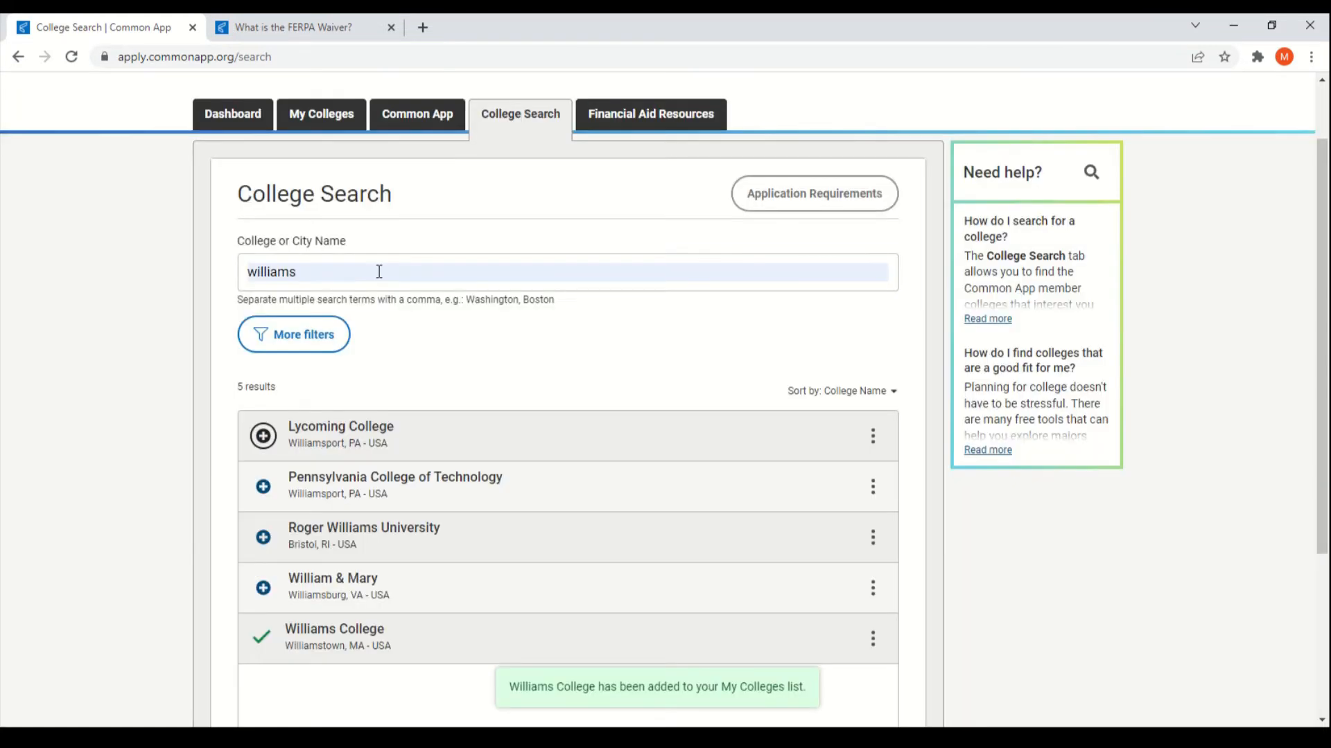
{"action": "double_click", "coordinate": [380, 271]}
{"action": "key", "text": "BackSpace"}
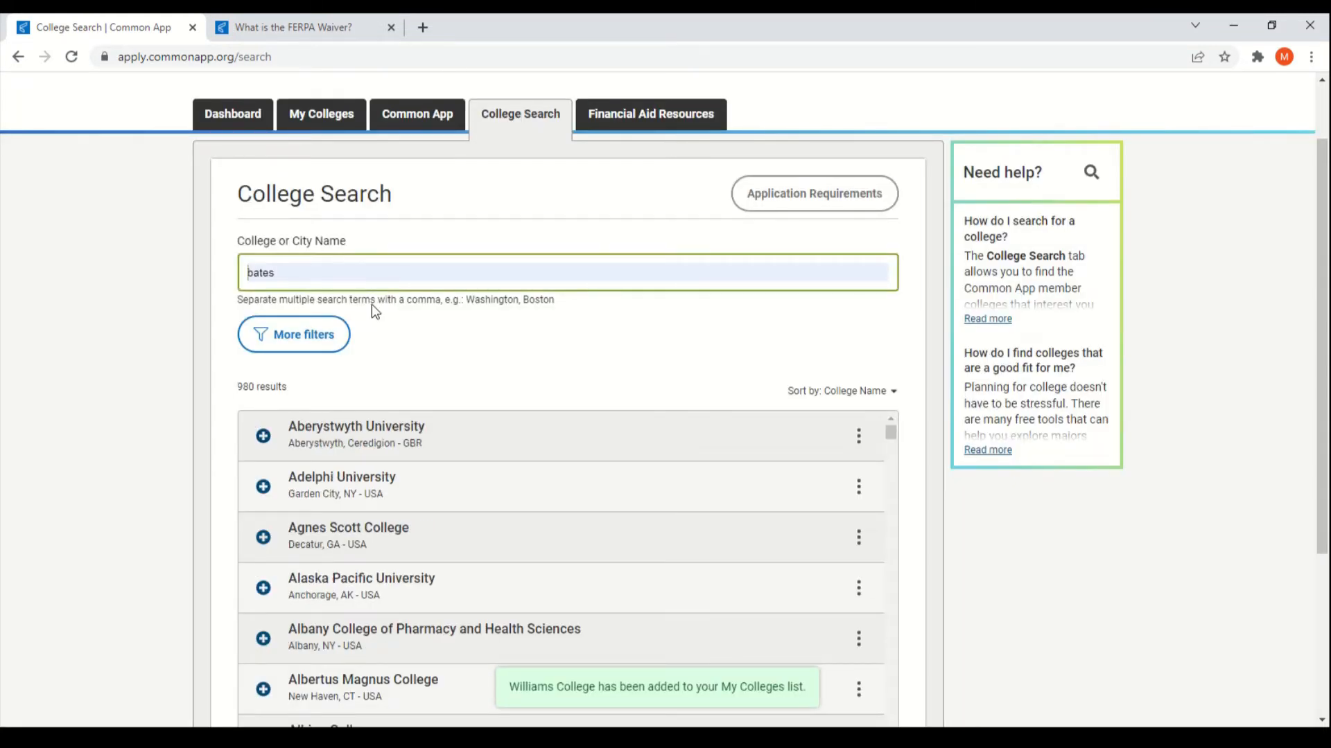
{"action": "left_click", "coordinate": [372, 306]}
{"action": "left_click", "coordinate": [112, 344]}
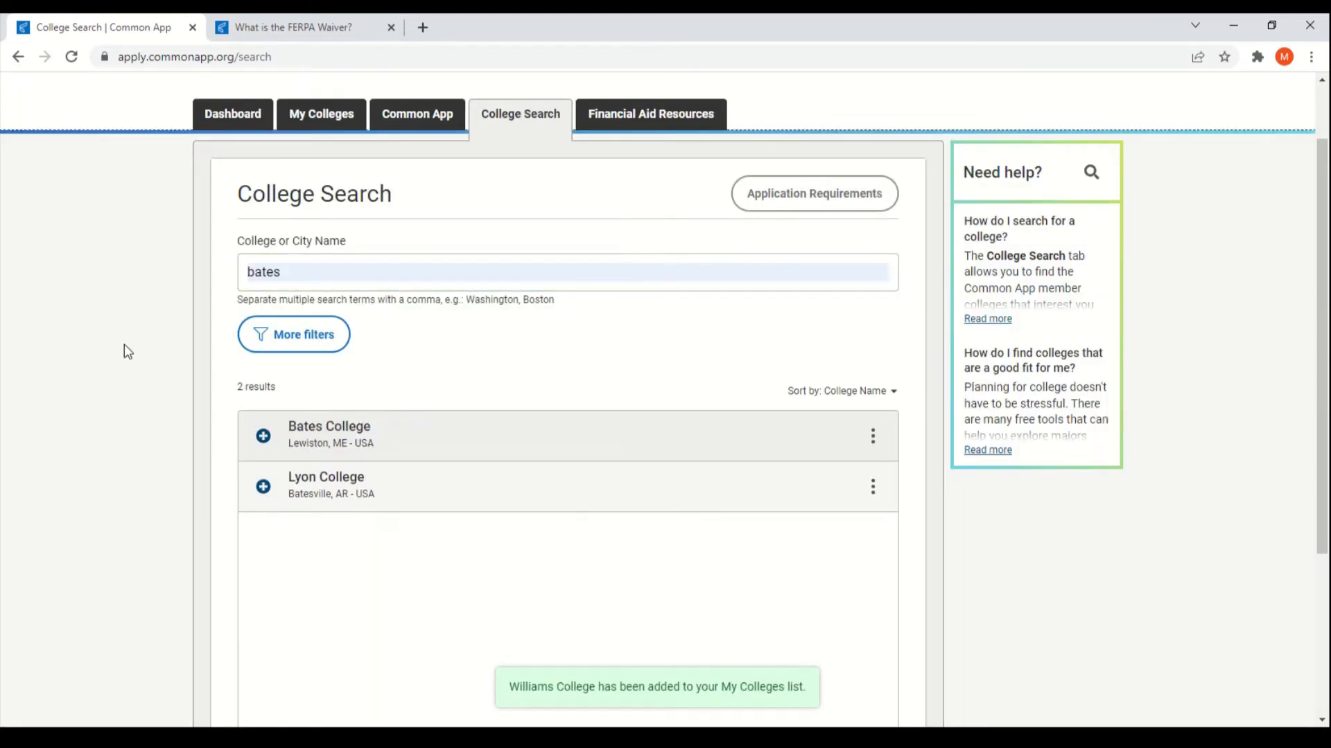
{"action": "left_click", "coordinate": [262, 436]}
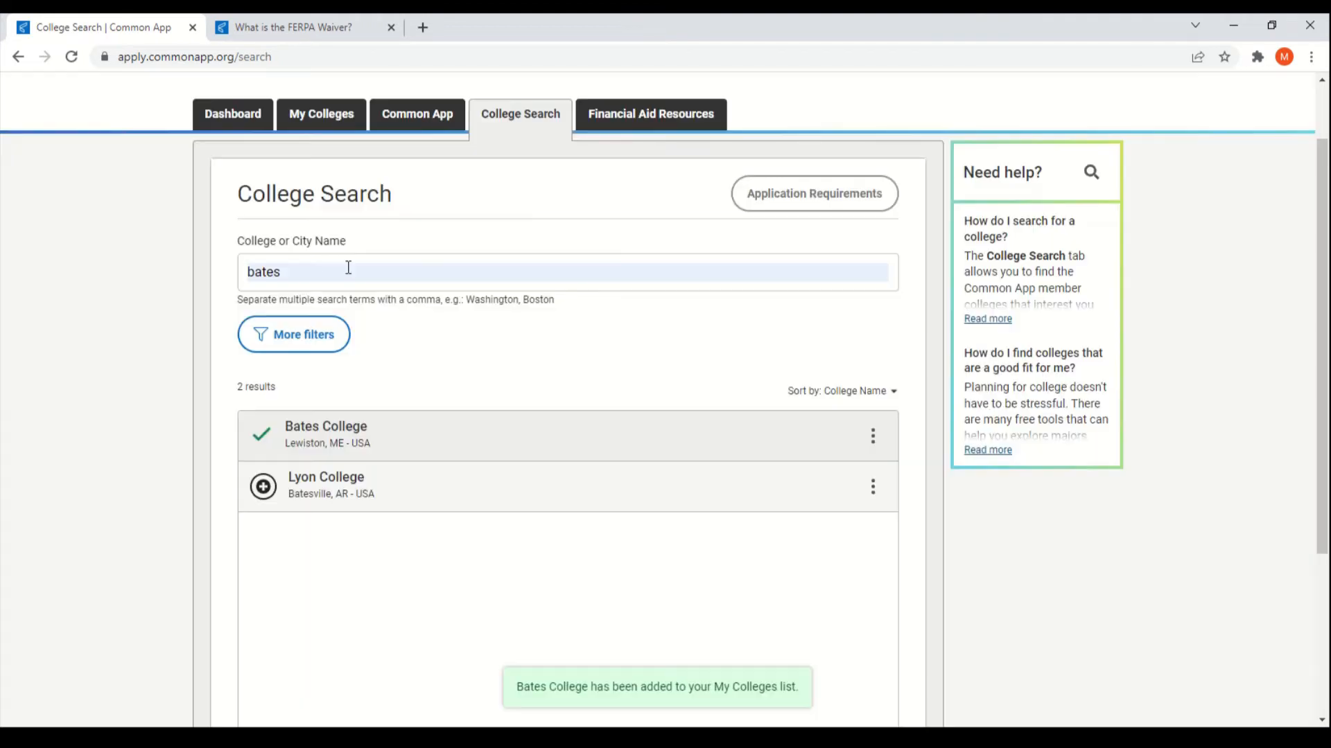
Step: Search 'UPENN' and add University of Pennsylvania to My Colleges
{"action": "double_click", "coordinate": [349, 267]}
{"action": "key", "text": "BackSpace"}
{"action": "type", "text": "UPENN"}
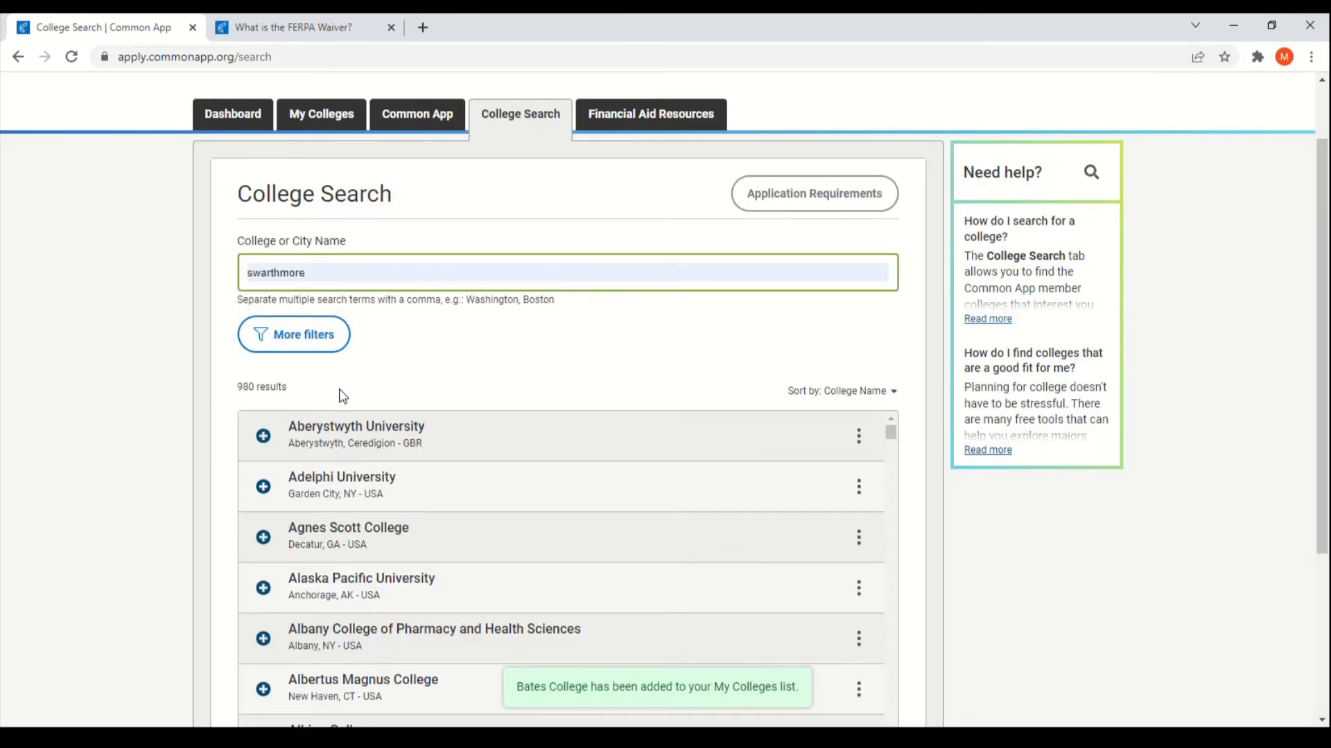
{"action": "left_click", "coordinate": [261, 438]}
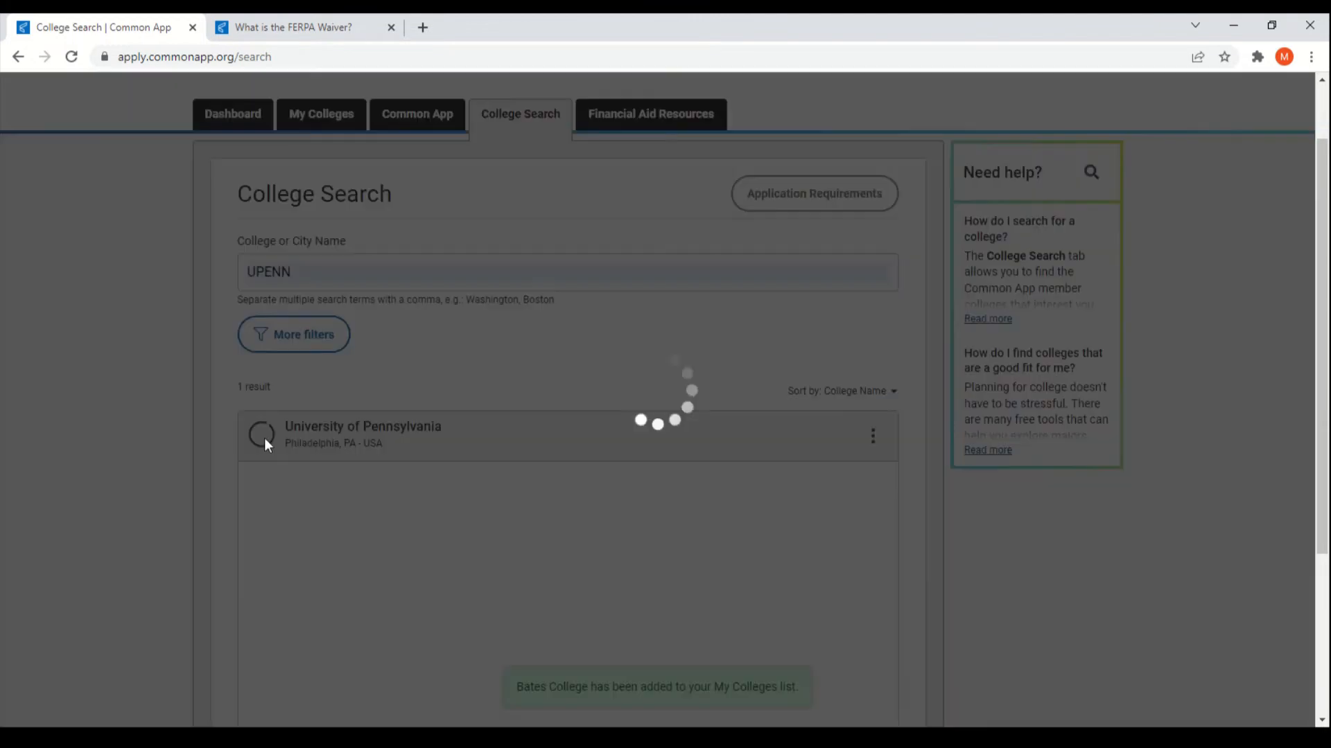
{"action": "scroll", "coordinate": [555, 392], "scroll_direction": "up", "scroll_amount": 1}
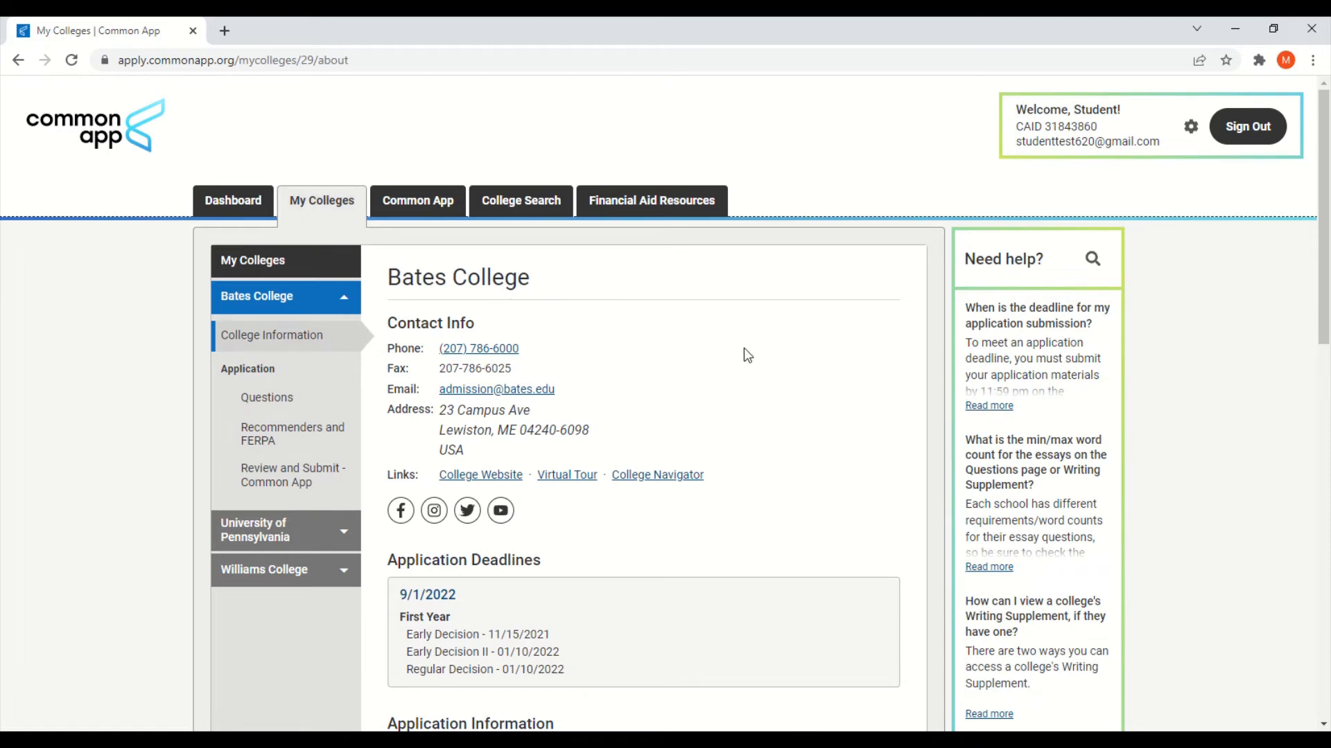
Step: Scroll through Bates College's requirements and deadlines, then open its Application Questions page
{"action": "scroll", "coordinate": [769, 351], "scroll_direction": "down", "scroll_amount": 1}
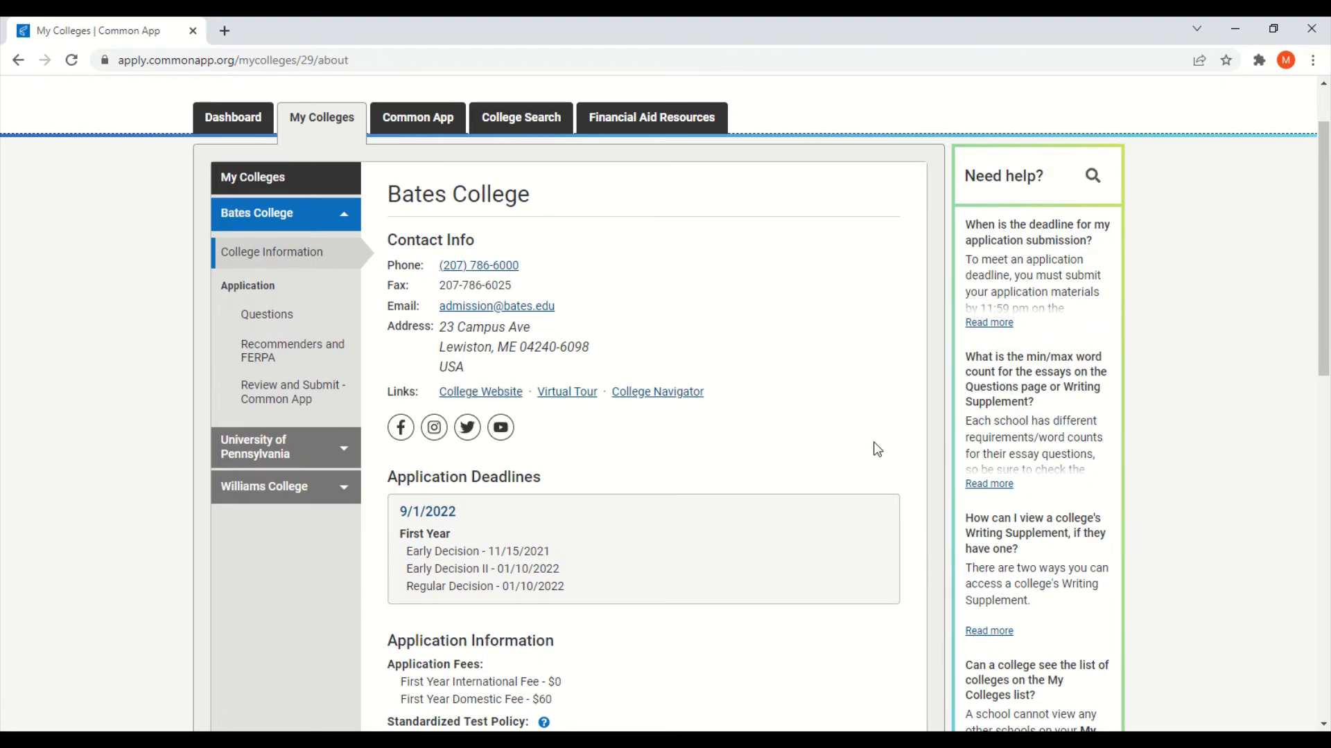
{"action": "scroll", "coordinate": [874, 449], "scroll_direction": "down", "scroll_amount": 1}
{"action": "scroll", "coordinate": [776, 437], "scroll_direction": "down", "scroll_amount": 3}
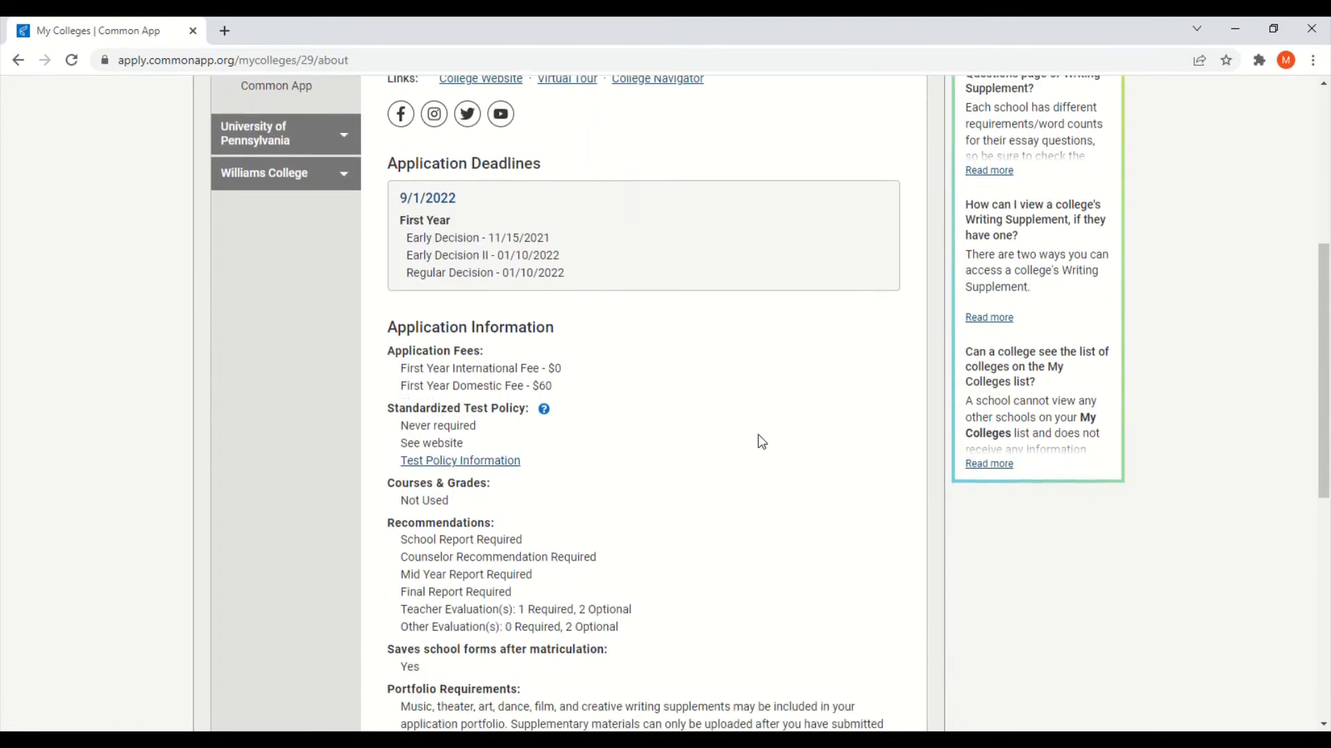
{"action": "scroll", "coordinate": [802, 435], "scroll_direction": "down", "scroll_amount": 1}
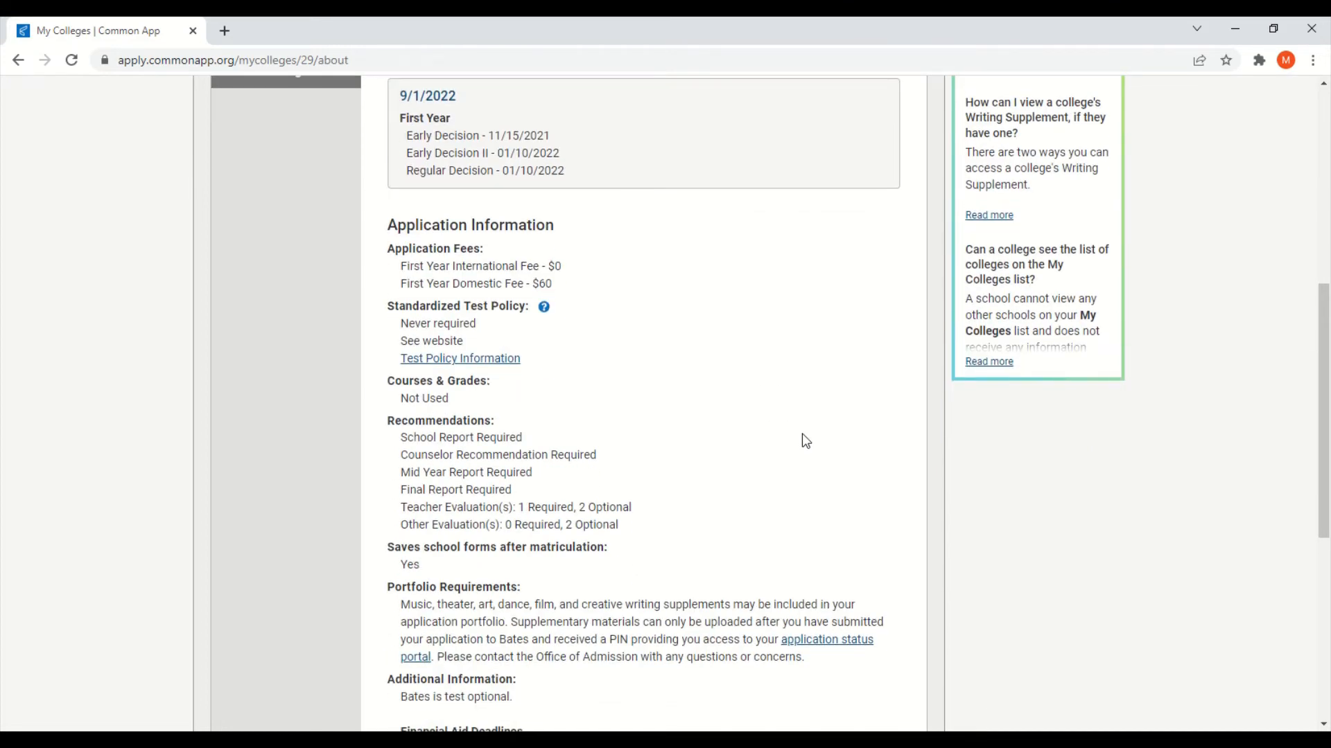
{"action": "scroll", "coordinate": [806, 441], "scroll_direction": "down", "scroll_amount": 1}
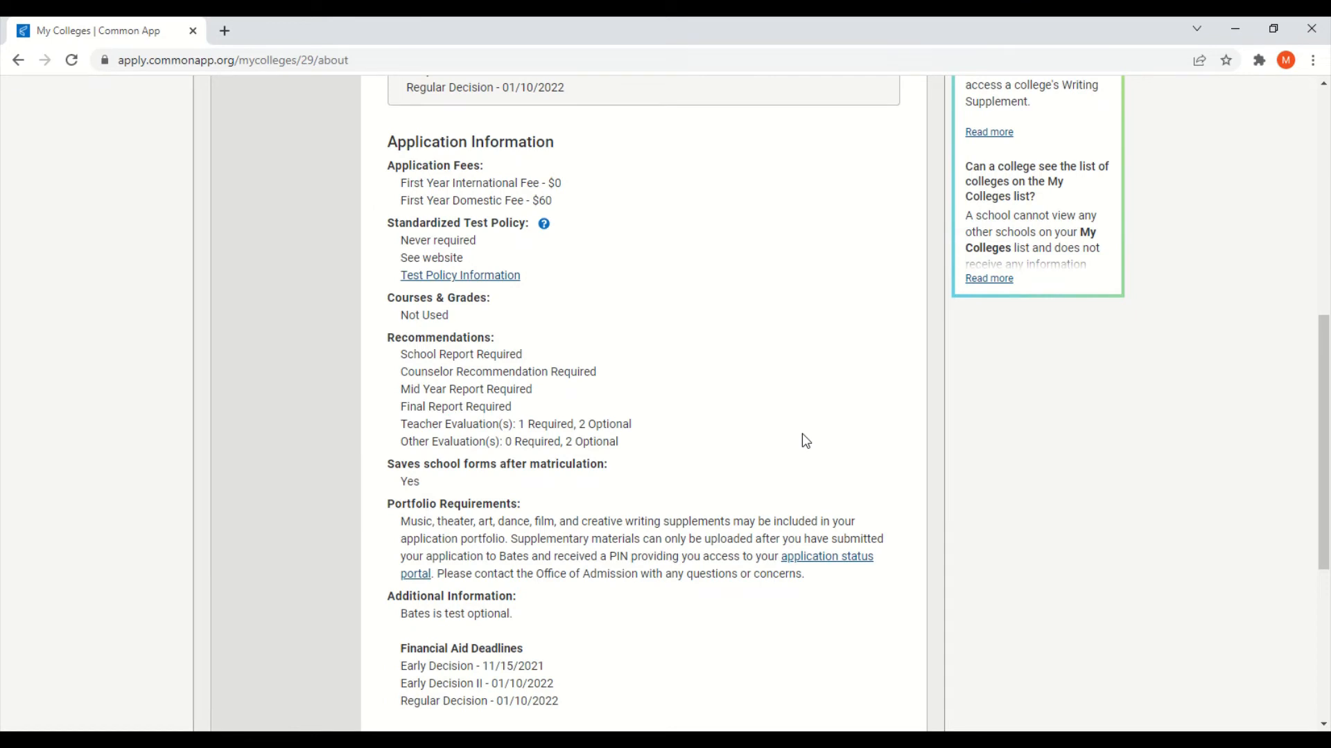
{"action": "scroll", "coordinate": [659, 396], "scroll_direction": "down", "scroll_amount": 3}
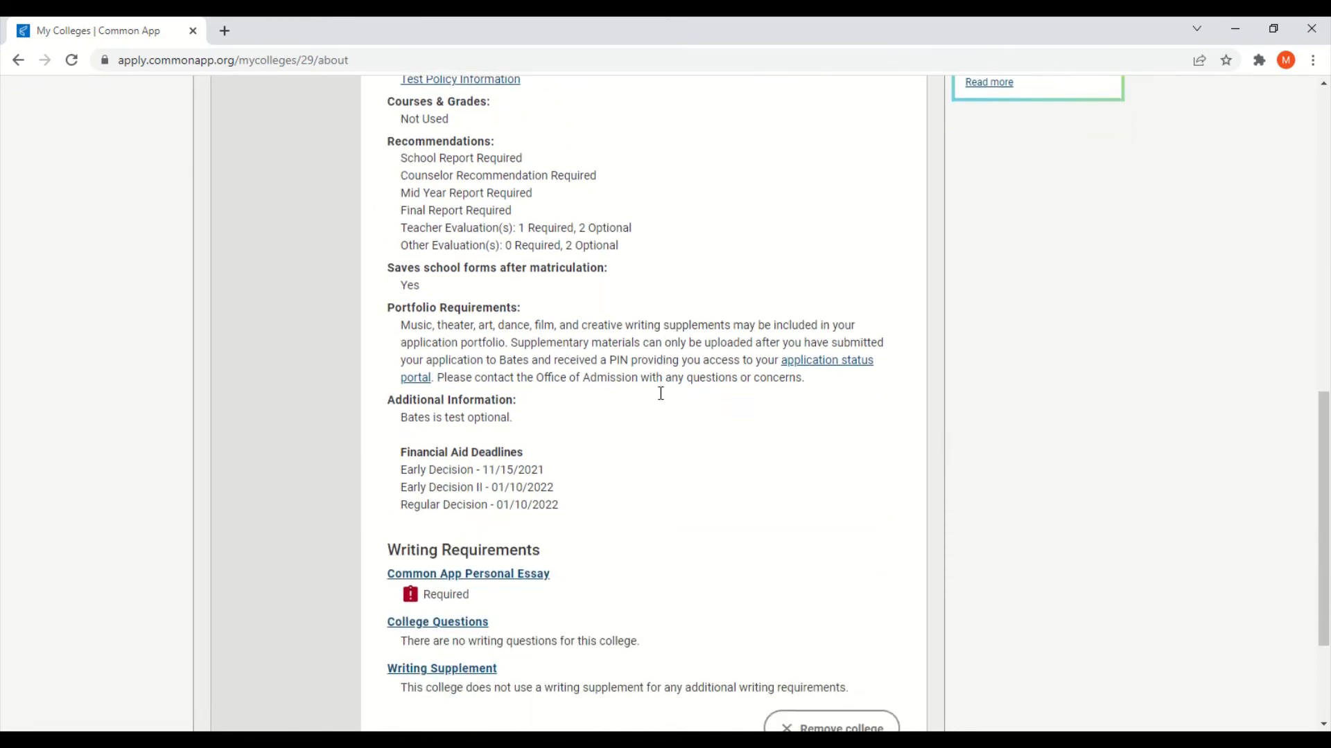
{"action": "scroll", "coordinate": [661, 393], "scroll_direction": "down", "scroll_amount": 2}
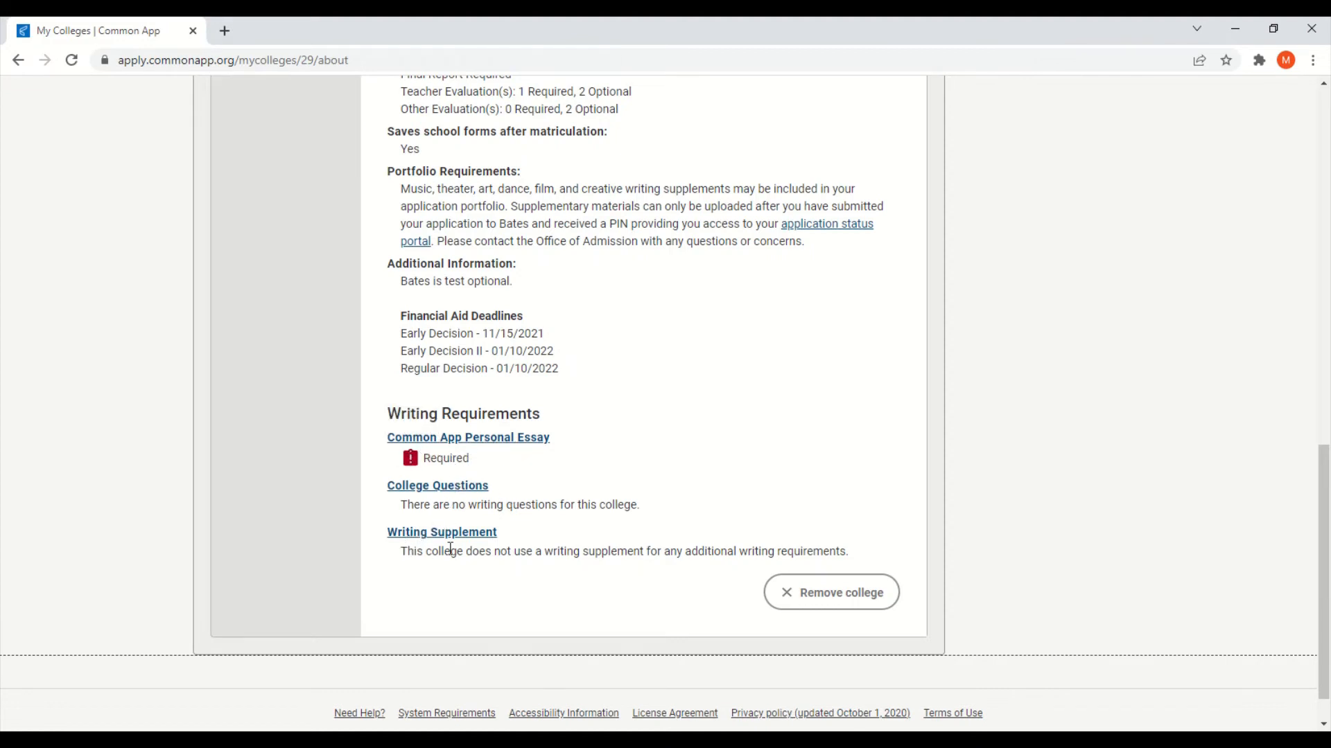
{"action": "scroll", "coordinate": [781, 505], "scroll_direction": "up", "scroll_amount": 6}
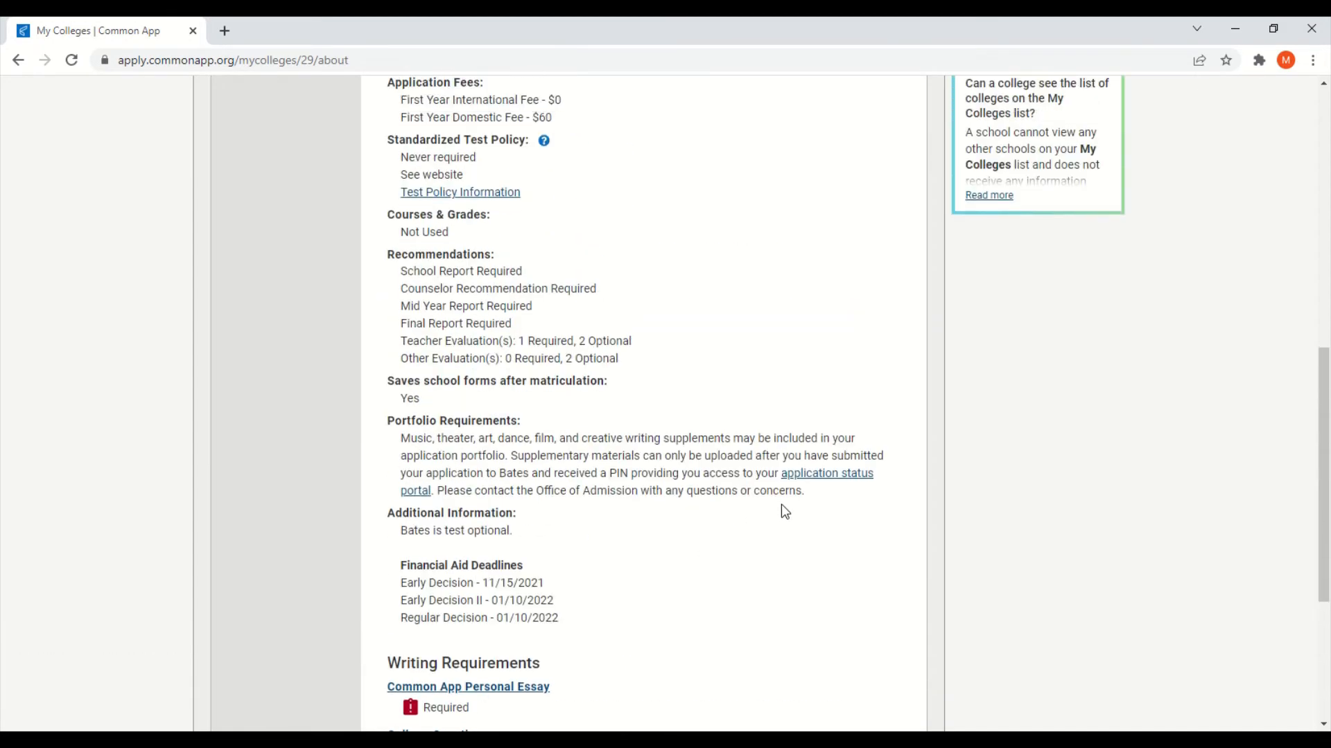
{"action": "scroll", "coordinate": [780, 505], "scroll_direction": "up", "scroll_amount": 7}
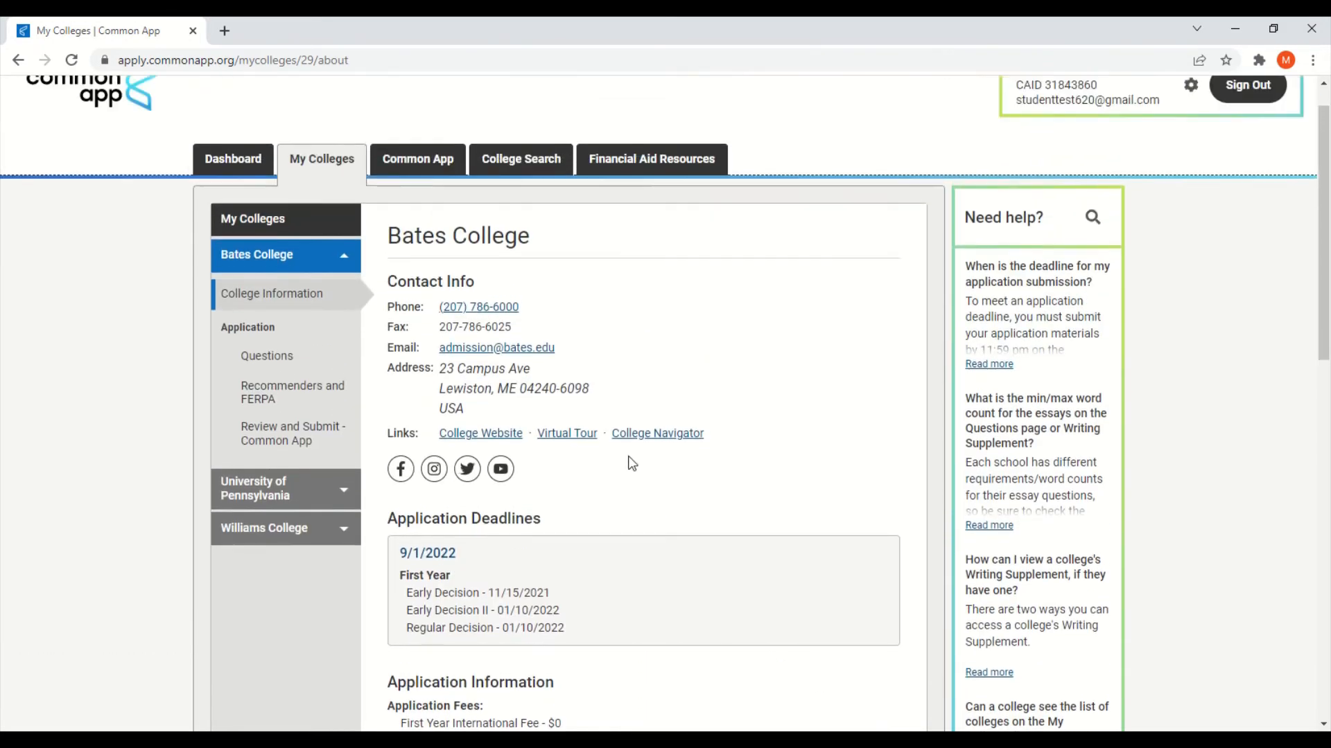
{"action": "left_click", "coordinate": [282, 401]}
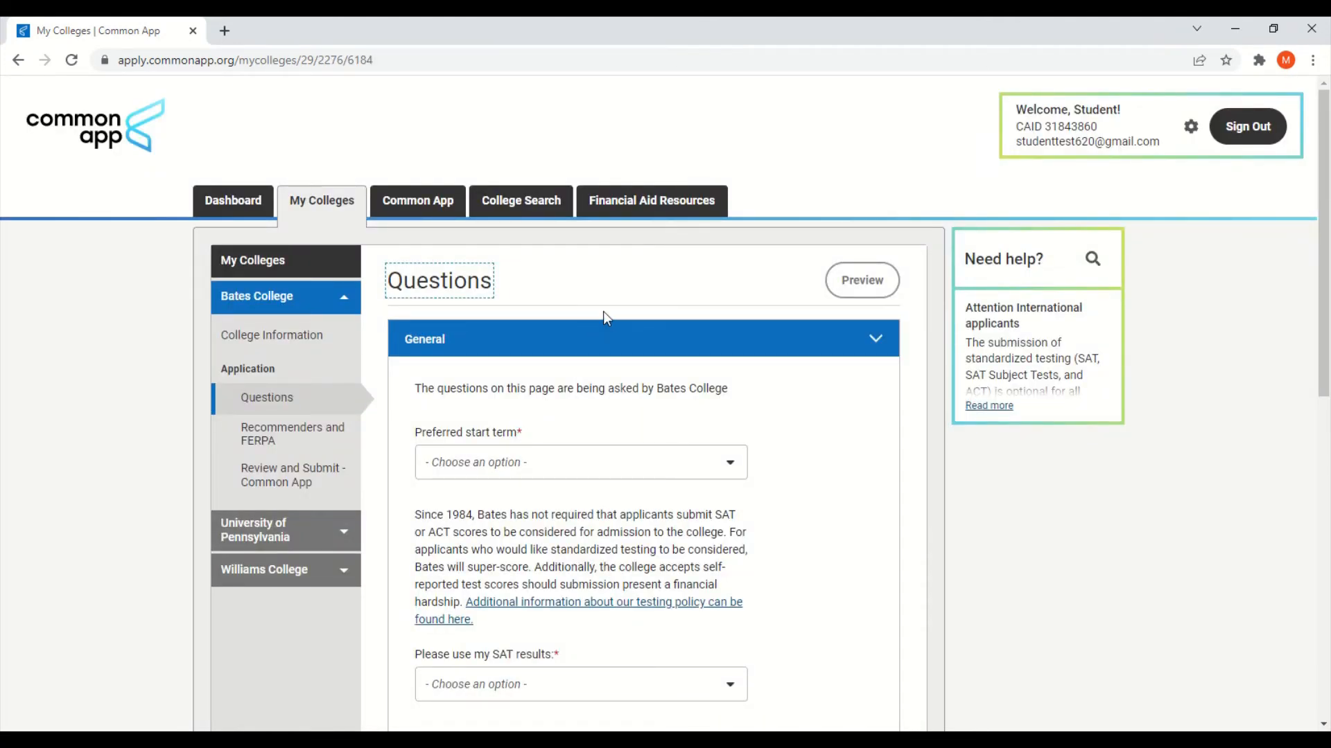
{"action": "left_click", "coordinate": [855, 427]}
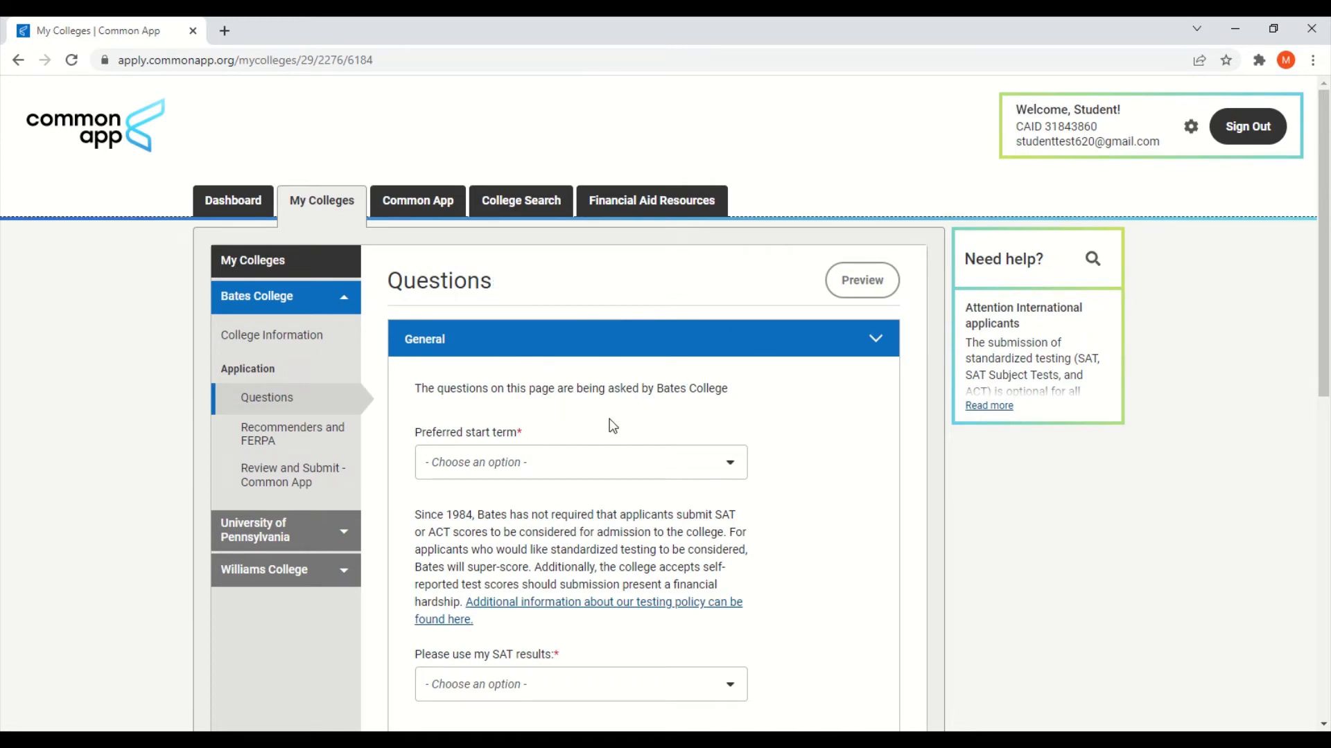
{"action": "scroll", "coordinate": [613, 427], "scroll_direction": "down", "scroll_amount": 5}
{"action": "scroll", "coordinate": [612, 427], "scroll_direction": "down", "scroll_amount": 4}
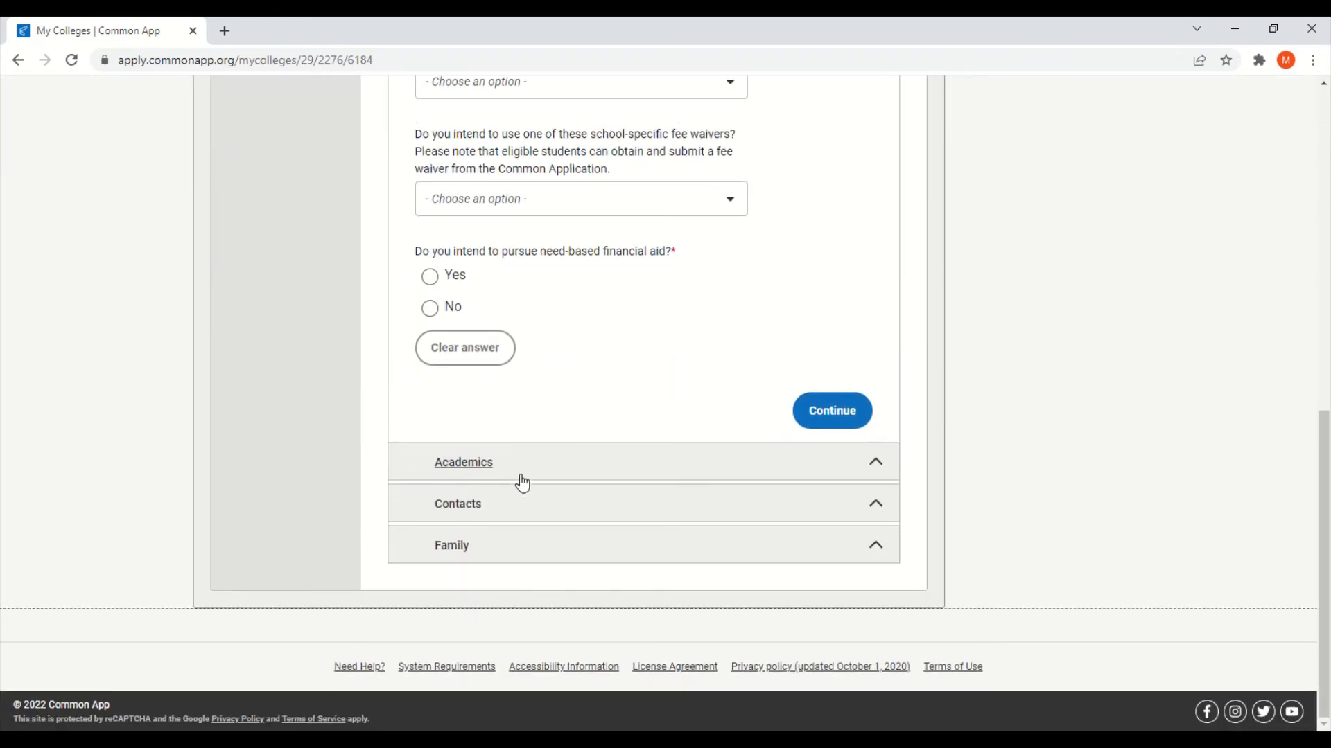
{"action": "scroll", "coordinate": [693, 437], "scroll_direction": "up", "scroll_amount": 7}
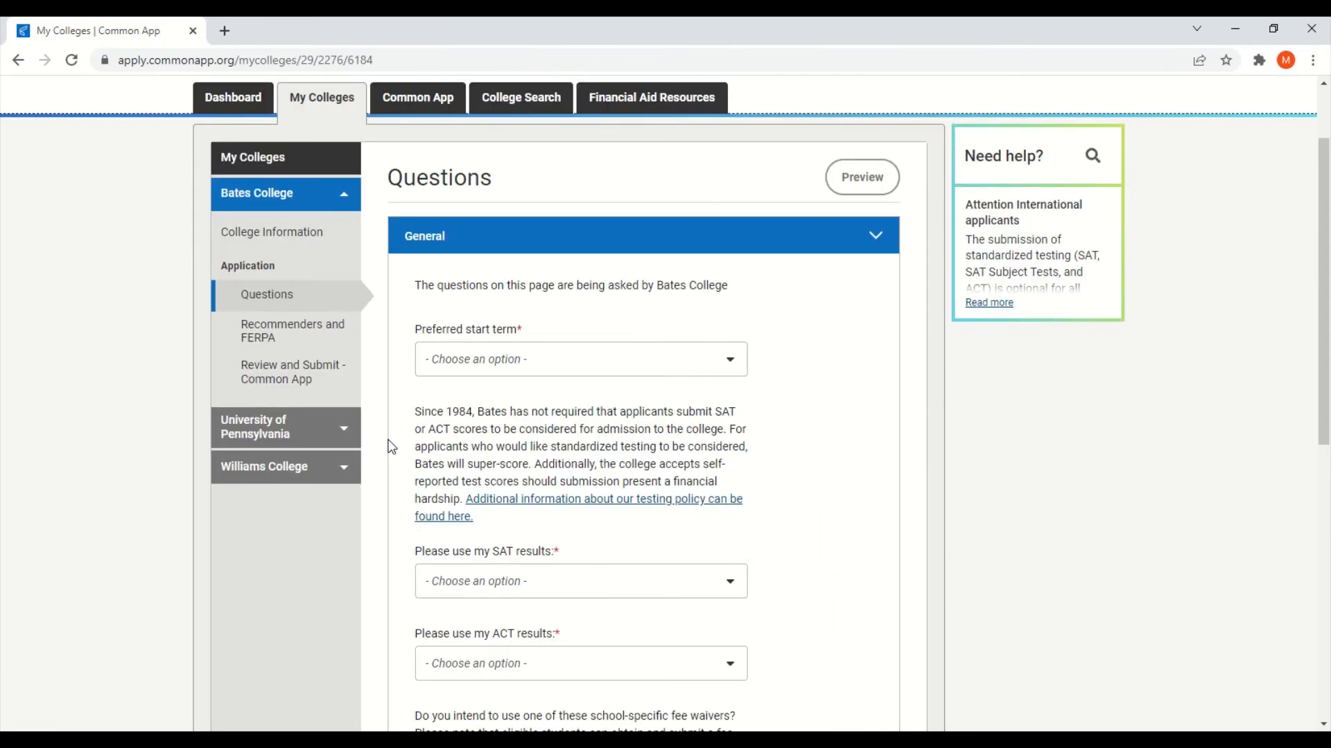
{"action": "left_click", "coordinate": [327, 432]}
Step: Scroll through Penn's College Information, then open its Recommenders and FERPA page
{"action": "scroll", "coordinate": [588, 436], "scroll_direction": "up", "scroll_amount": 5}
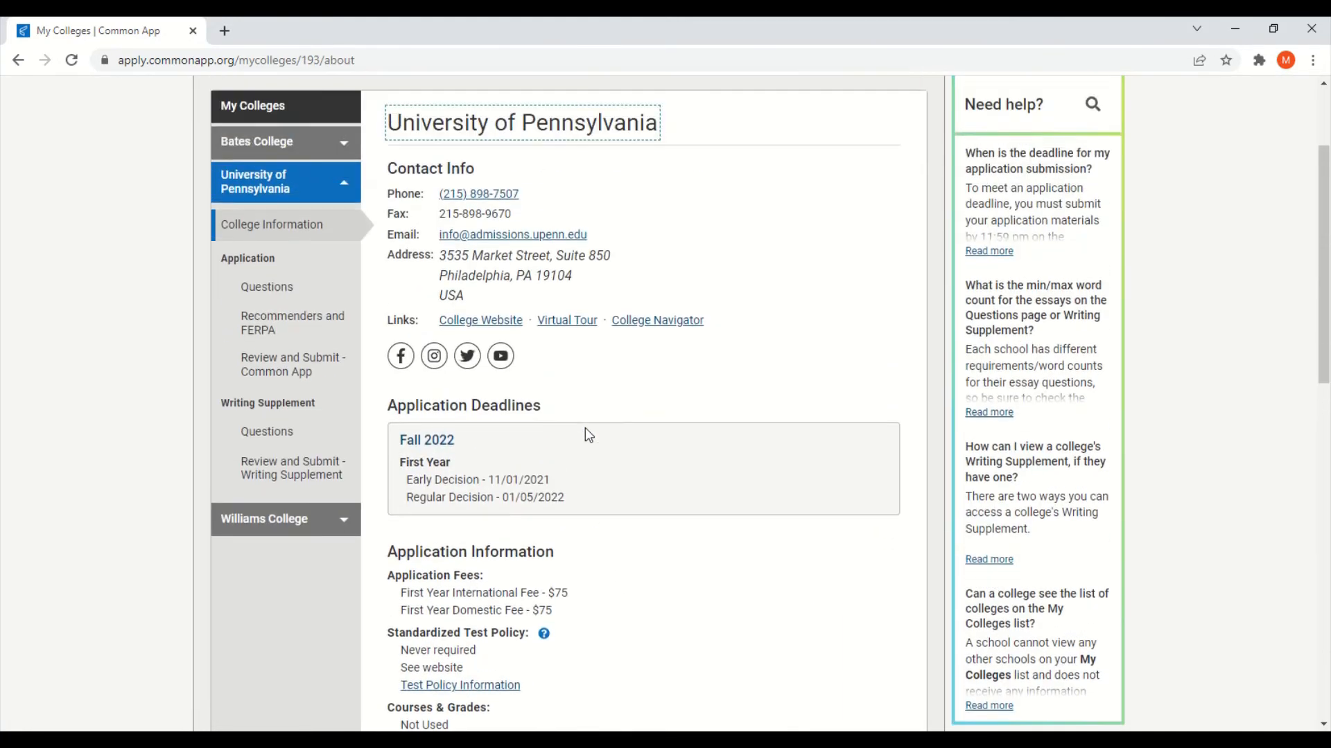
{"action": "scroll", "coordinate": [689, 380], "scroll_direction": "down", "scroll_amount": 2}
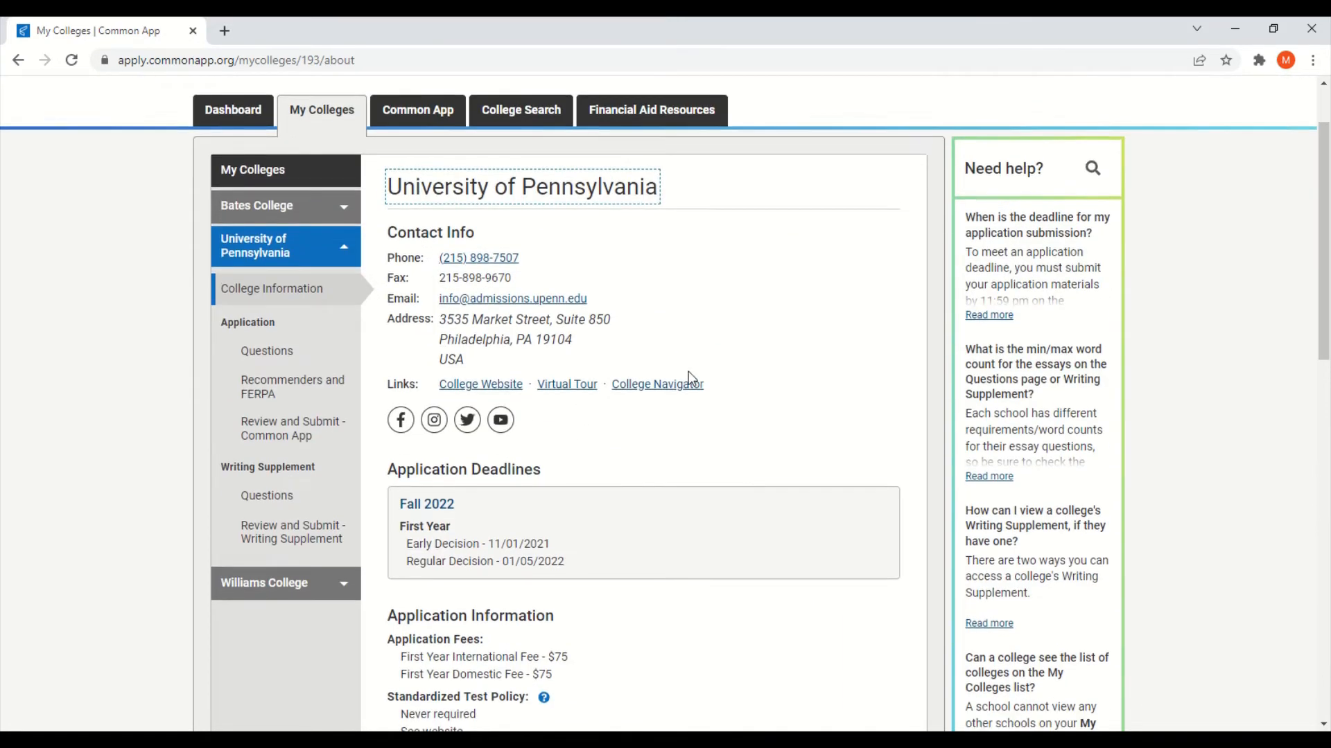
{"action": "scroll", "coordinate": [708, 417], "scroll_direction": "down", "scroll_amount": 4}
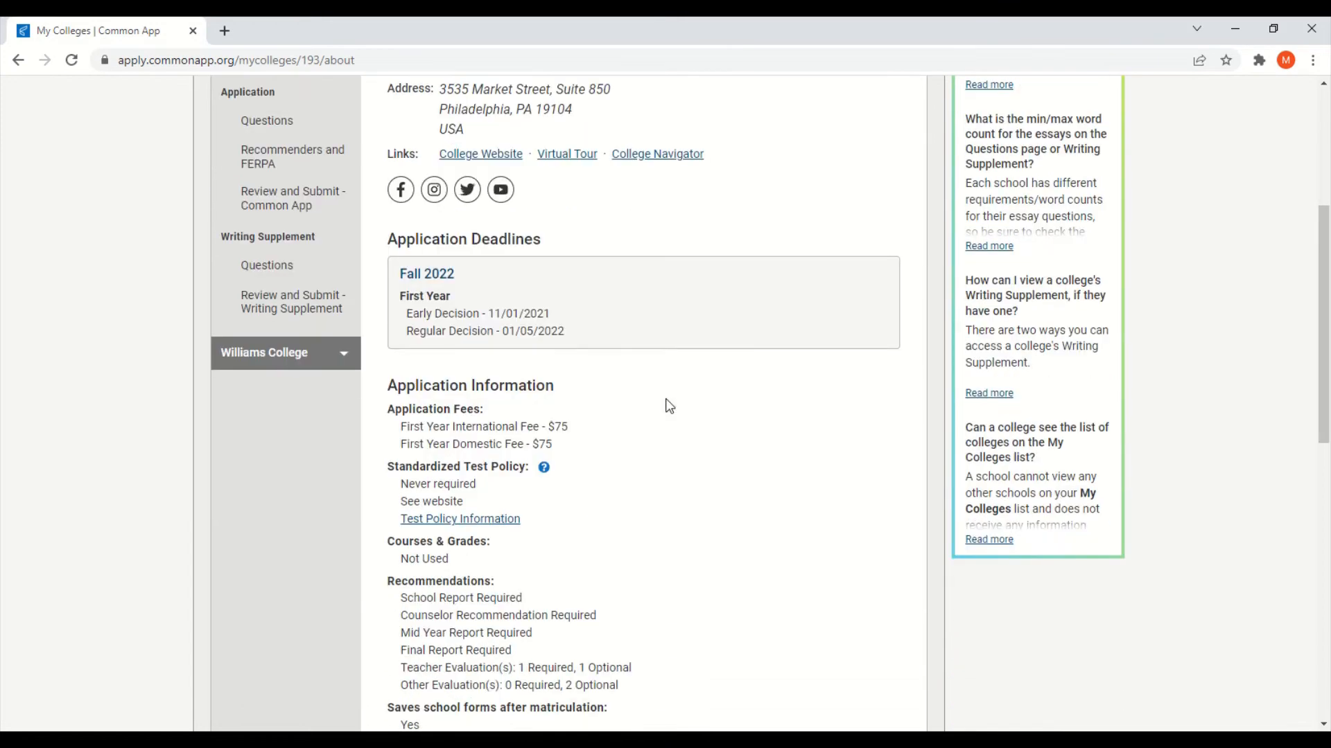
{"action": "scroll", "coordinate": [708, 408], "scroll_direction": "down", "scroll_amount": 4}
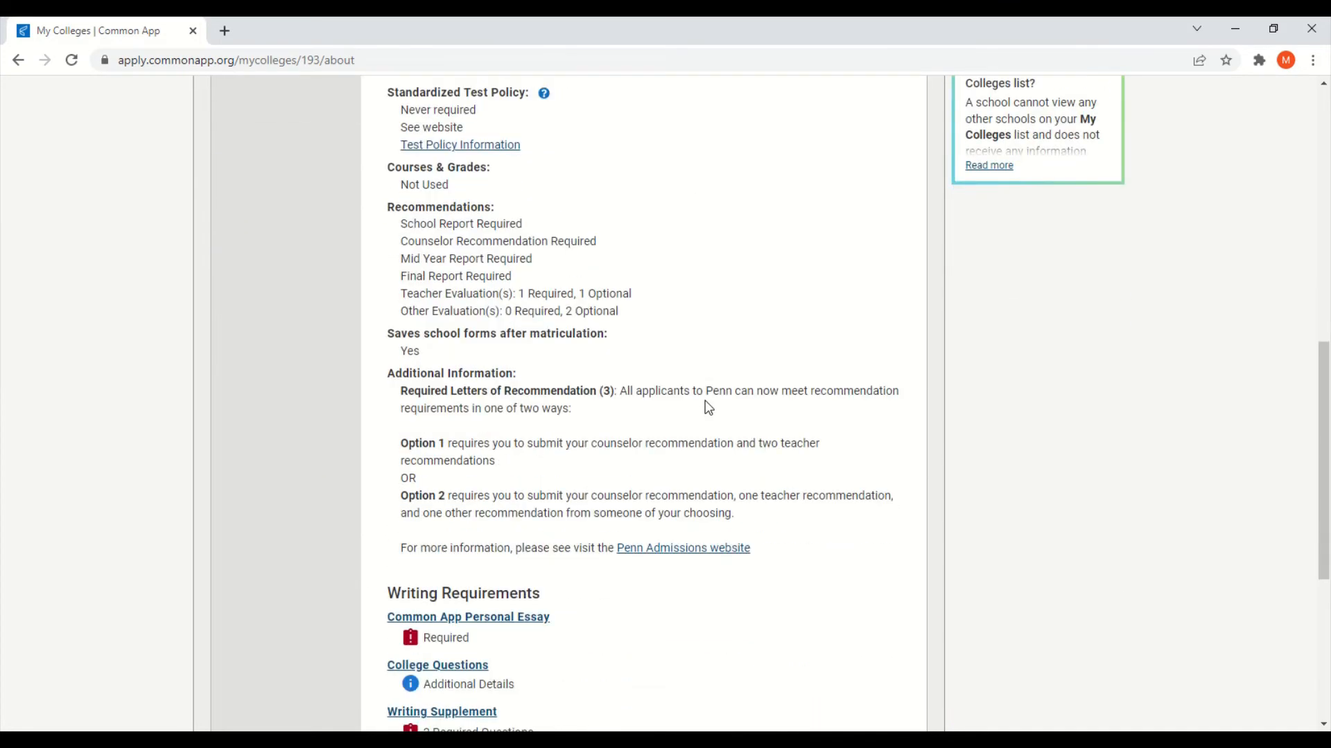
{"action": "scroll", "coordinate": [610, 420], "scroll_direction": "down", "scroll_amount": 1}
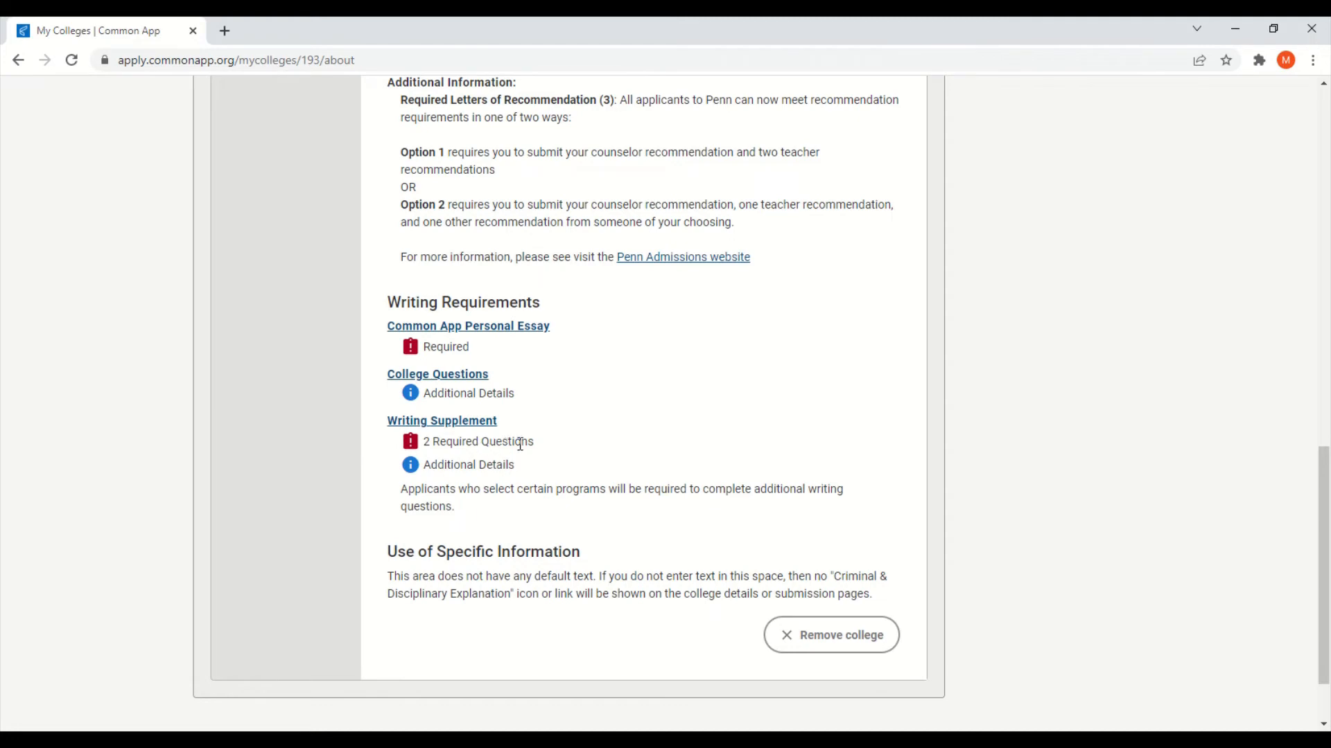
{"action": "scroll", "coordinate": [797, 478], "scroll_direction": "up", "scroll_amount": 5}
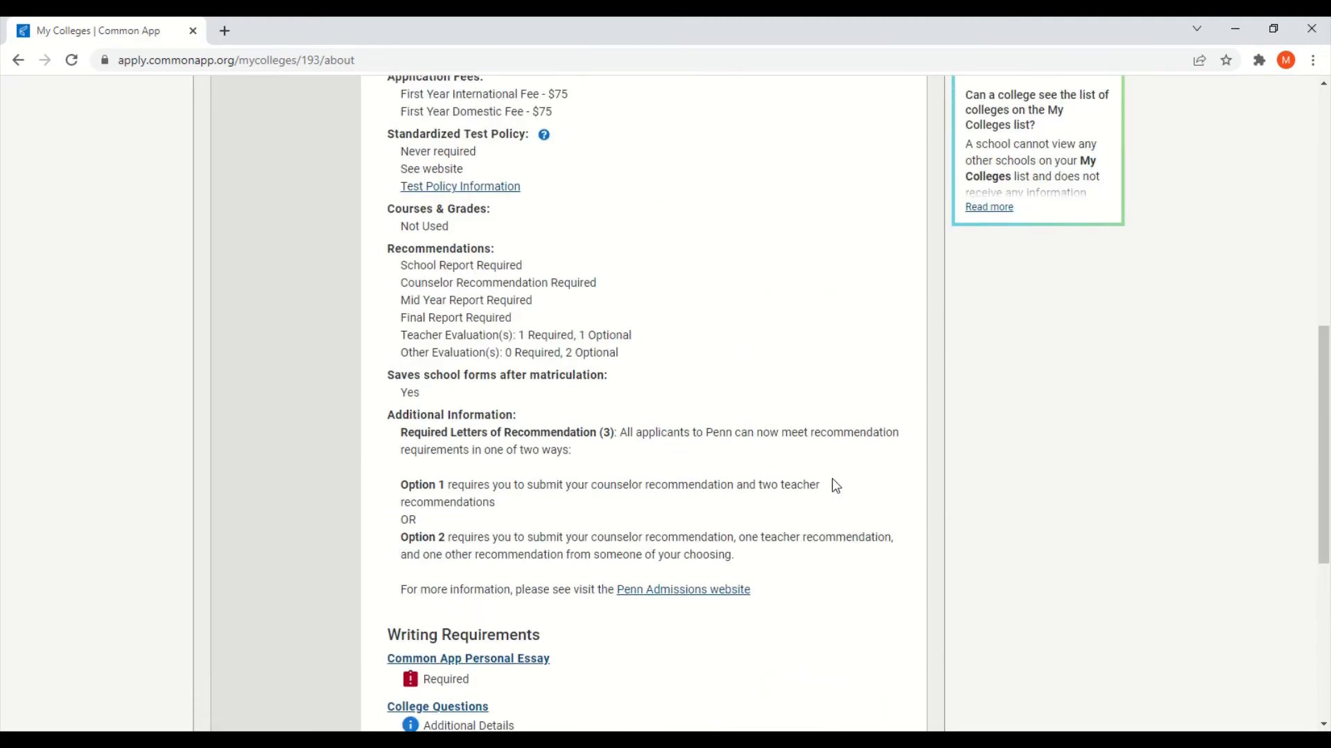
{"action": "scroll", "coordinate": [835, 485], "scroll_direction": "up", "scroll_amount": 8}
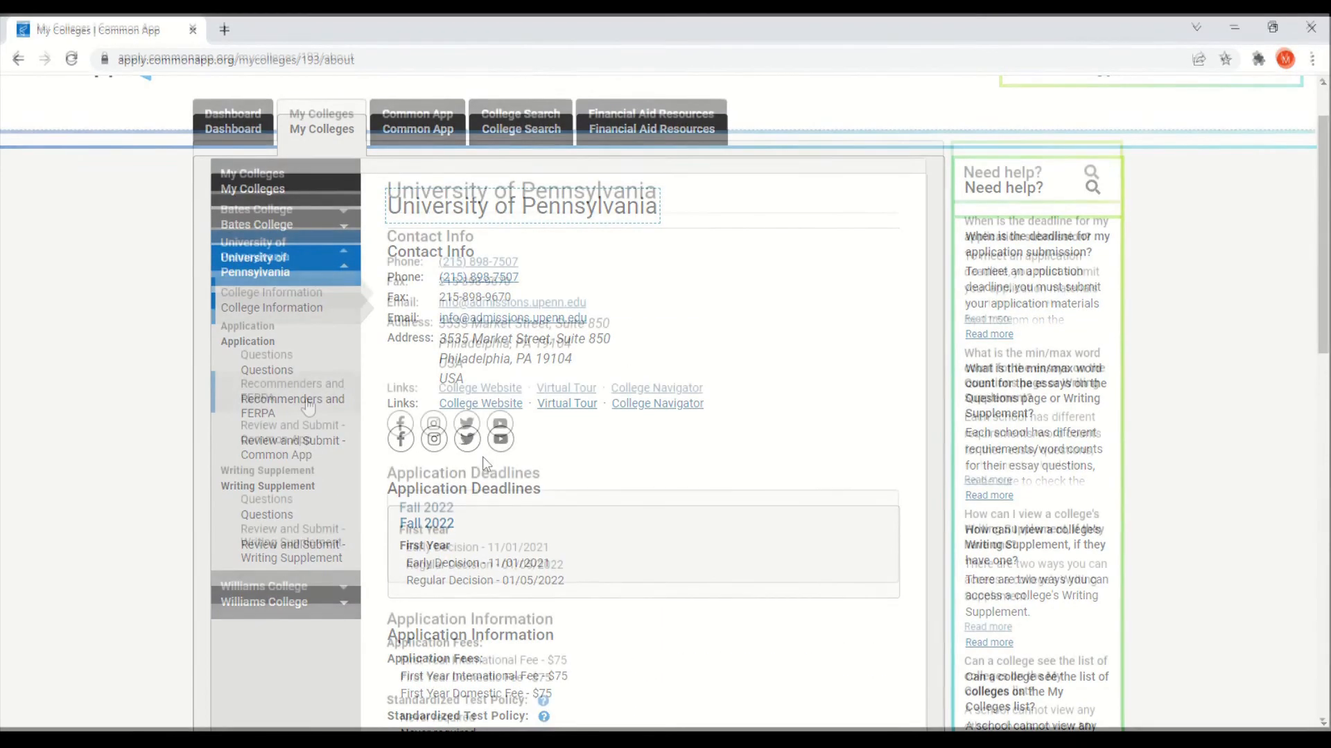
{"action": "left_click", "coordinate": [302, 404]}
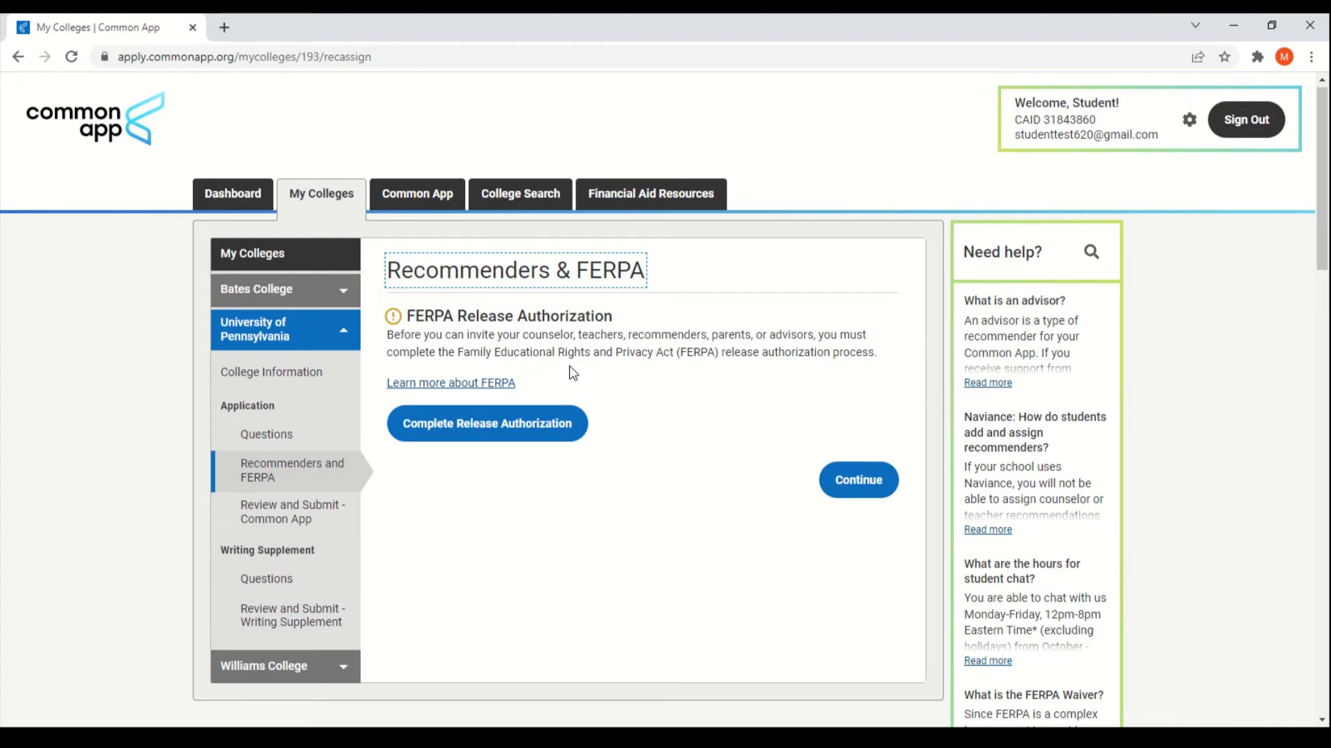
Step: Read the 'What is the FERPA Waiver?' article in a new tab, then return to My Colleges
{"action": "left_click", "coordinate": [494, 382]}
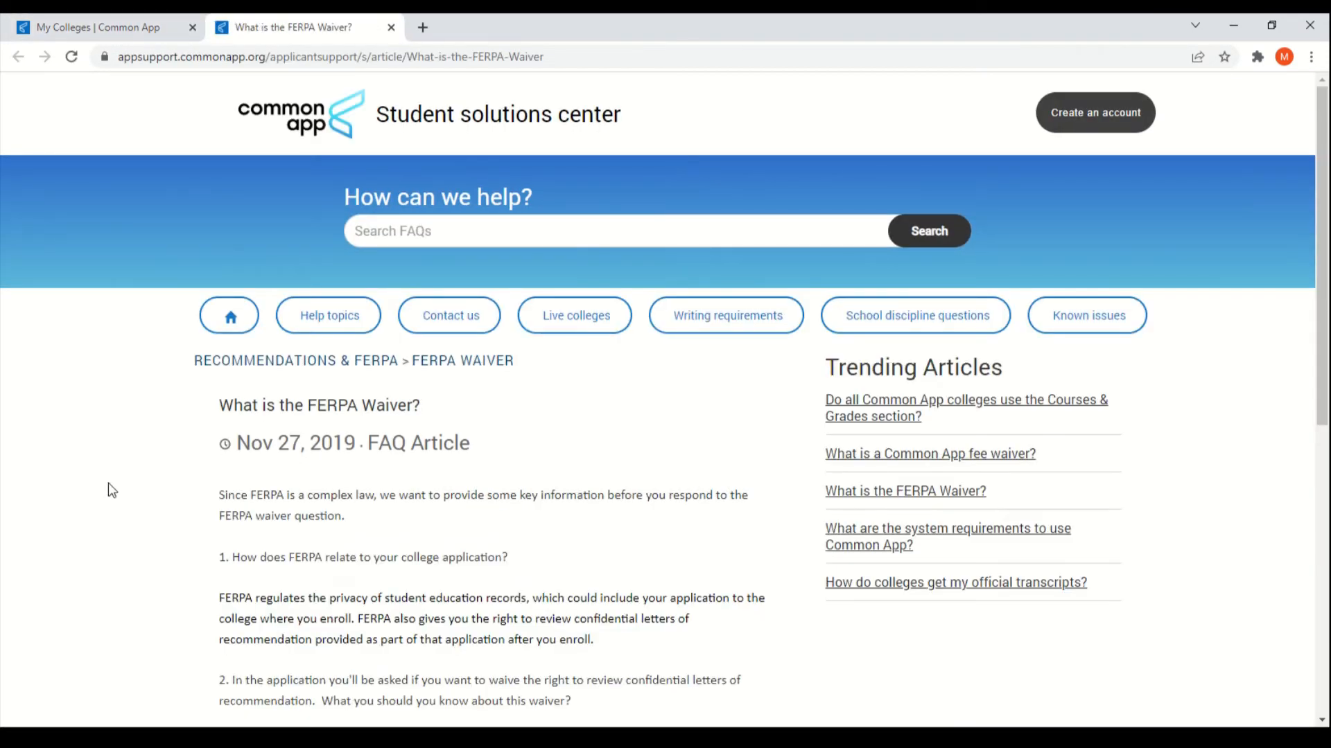
{"action": "scroll", "coordinate": [137, 490], "scroll_direction": "down", "scroll_amount": 1}
{"action": "scroll", "coordinate": [136, 489], "scroll_direction": "down", "scroll_amount": 3}
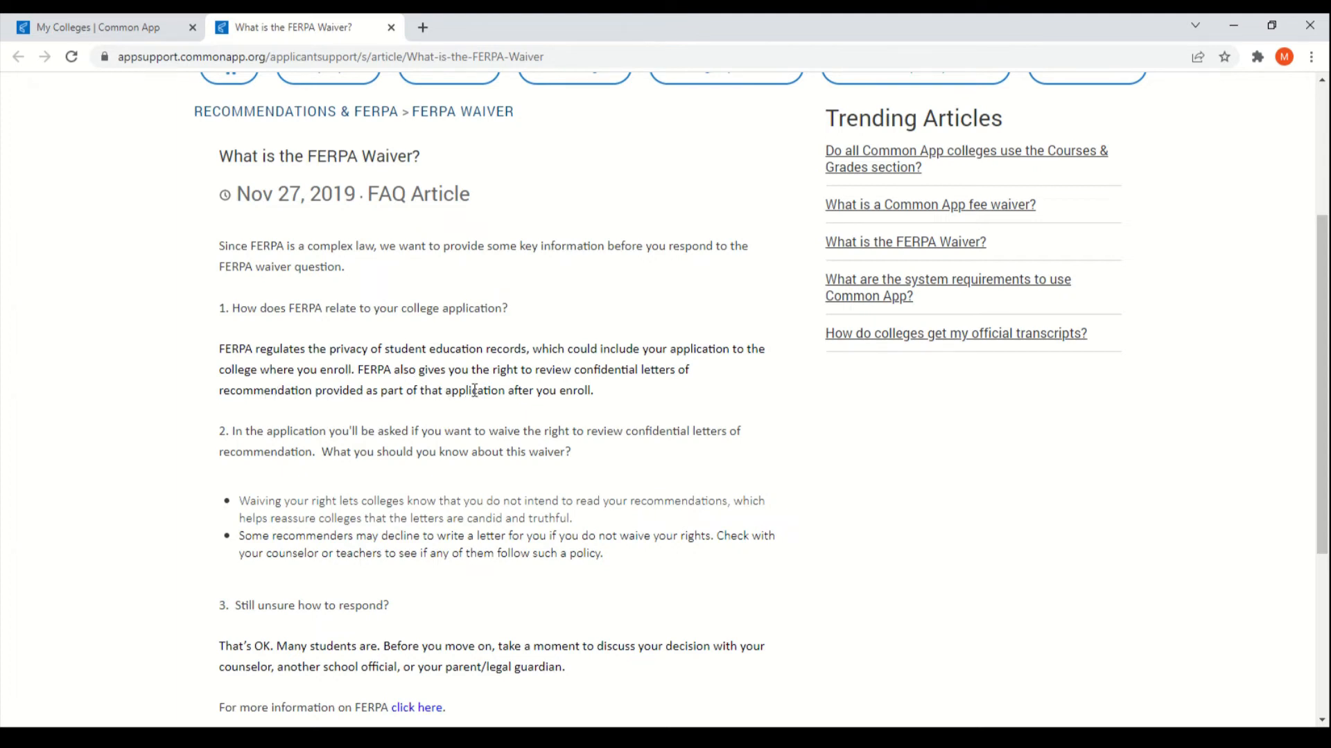
{"action": "scroll", "coordinate": [551, 399], "scroll_direction": "down", "scroll_amount": 1}
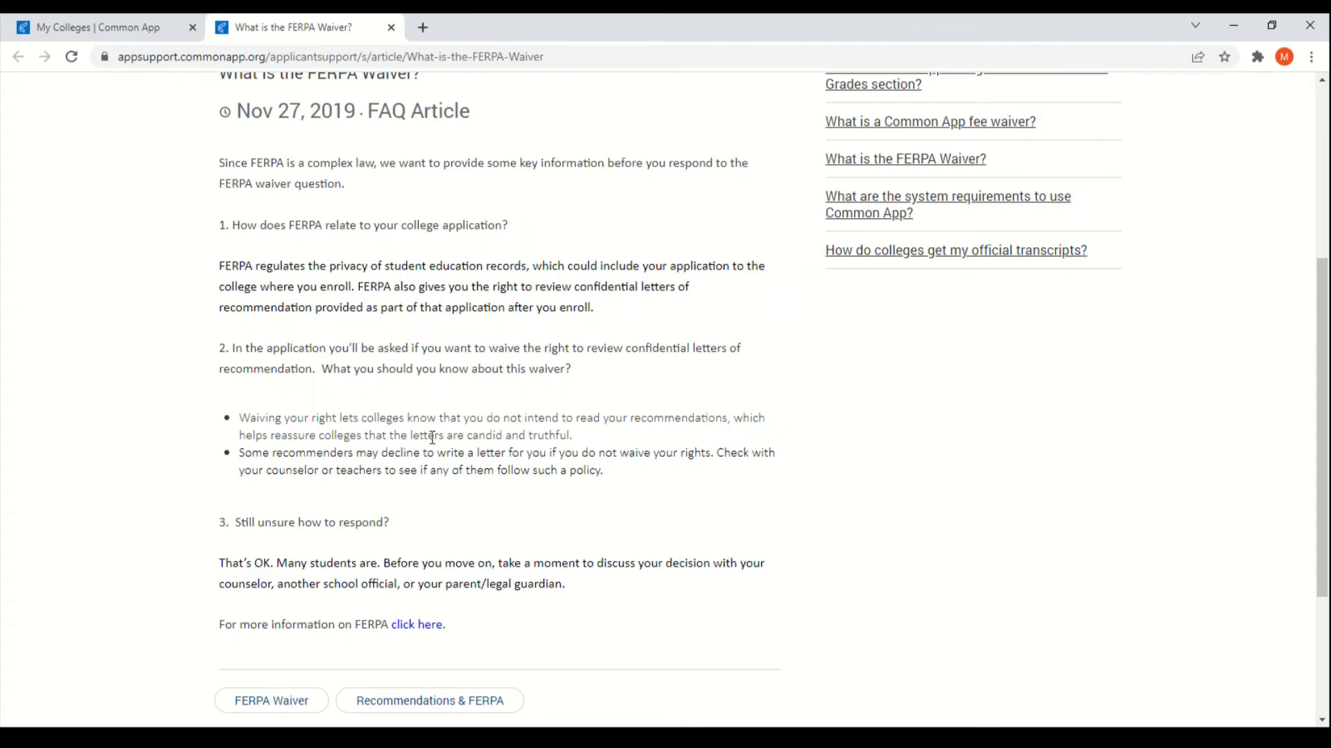
{"action": "left_click", "coordinate": [101, 27]}
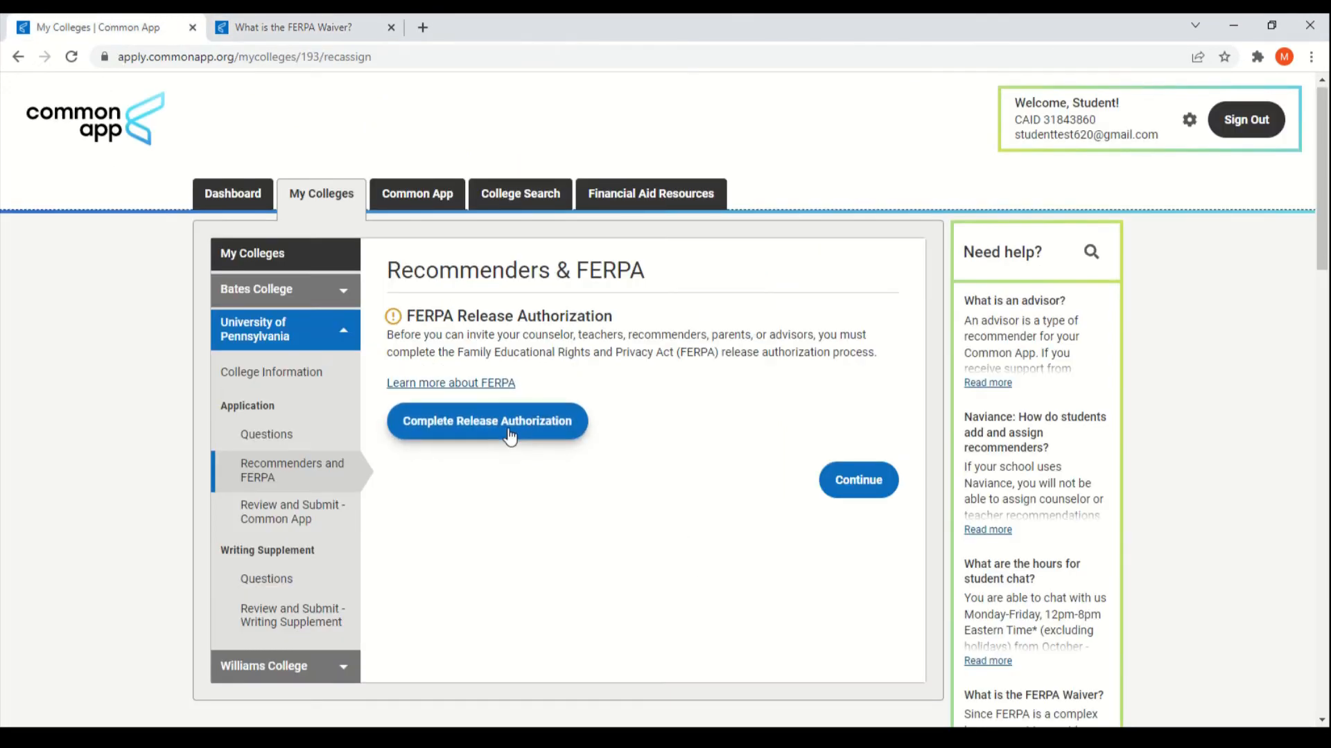
Step: Complete Penn's FERPA release authorization, waiving the right to review recommendations, with signature and date
{"action": "left_click", "coordinate": [489, 424]}
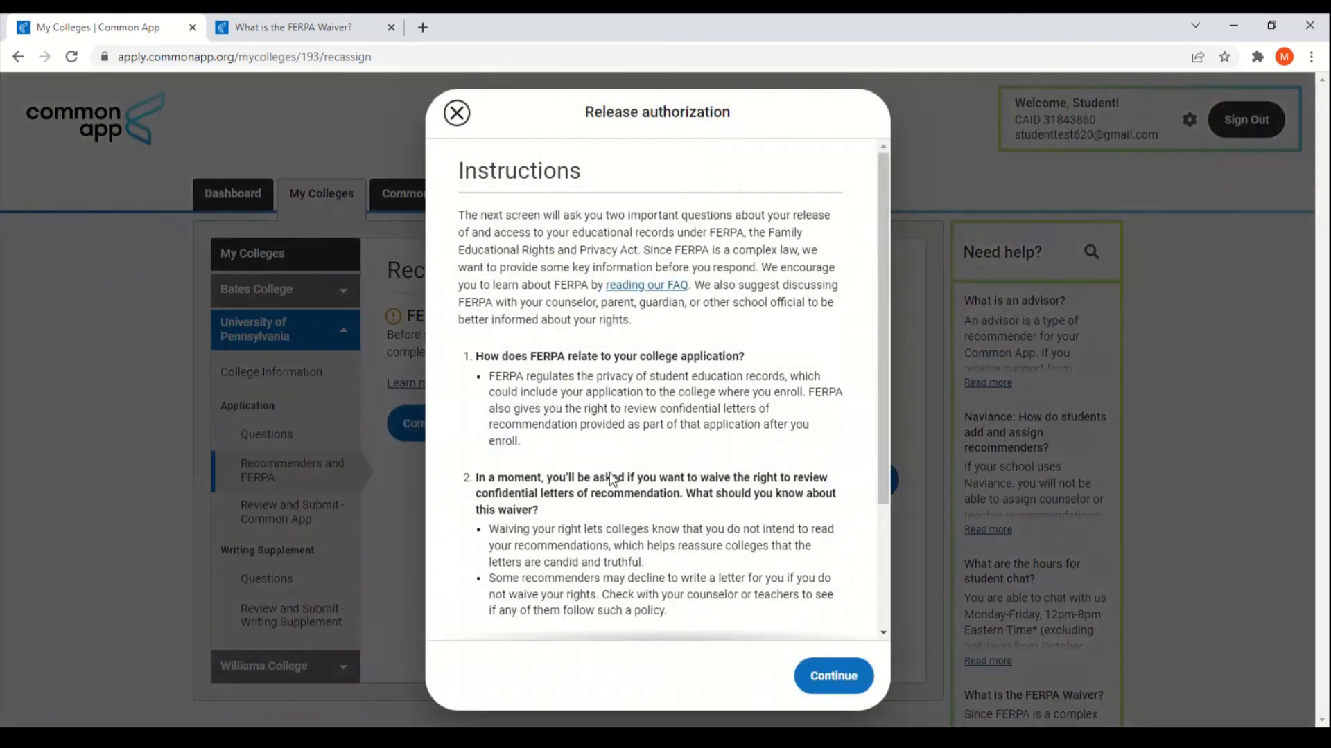
{"action": "scroll", "coordinate": [586, 412], "scroll_direction": "down", "scroll_amount": 3}
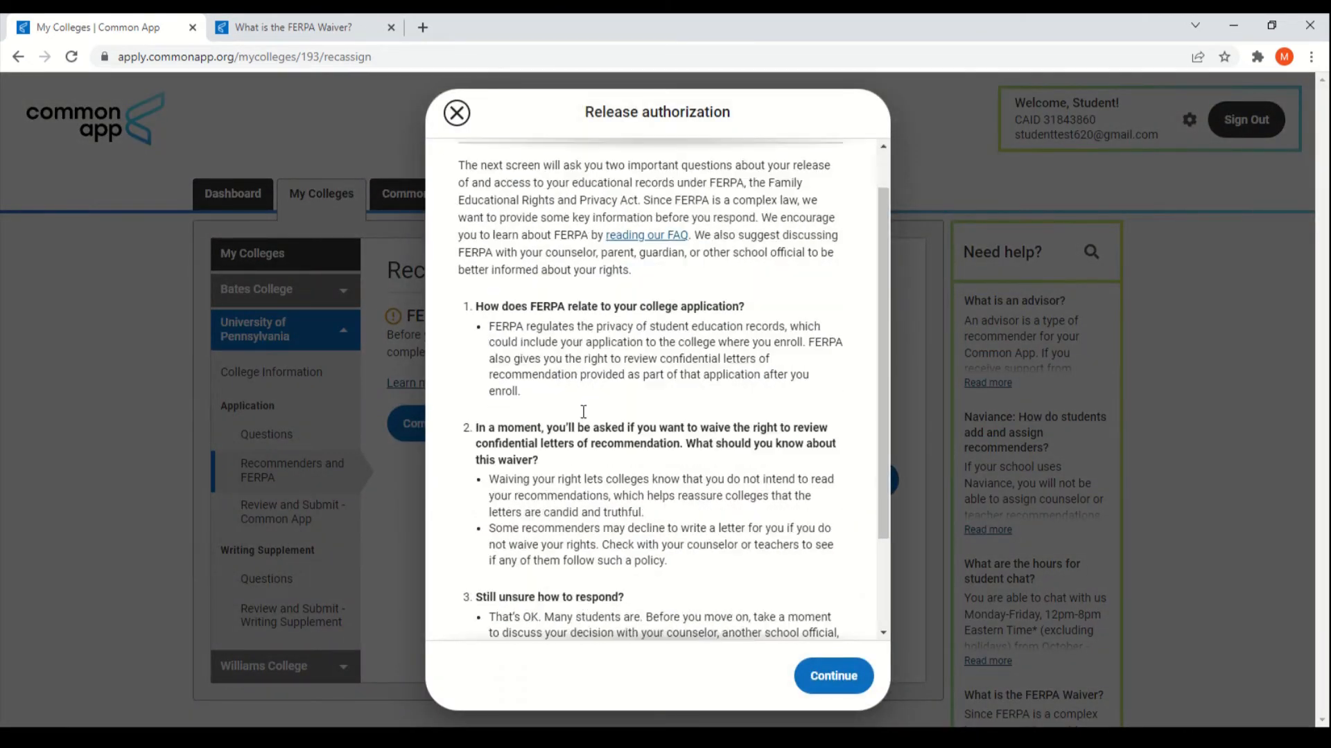
{"action": "left_click", "coordinate": [472, 575]}
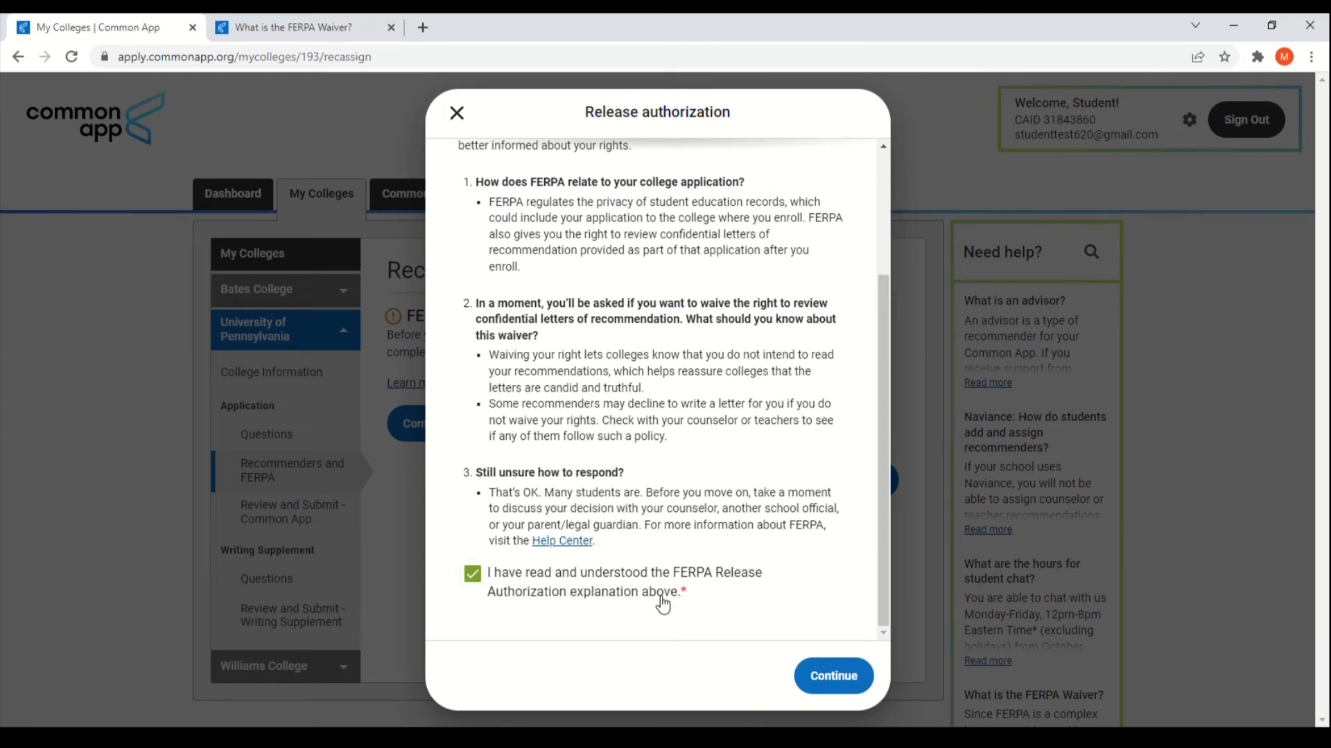
{"action": "left_click", "coordinate": [832, 675]}
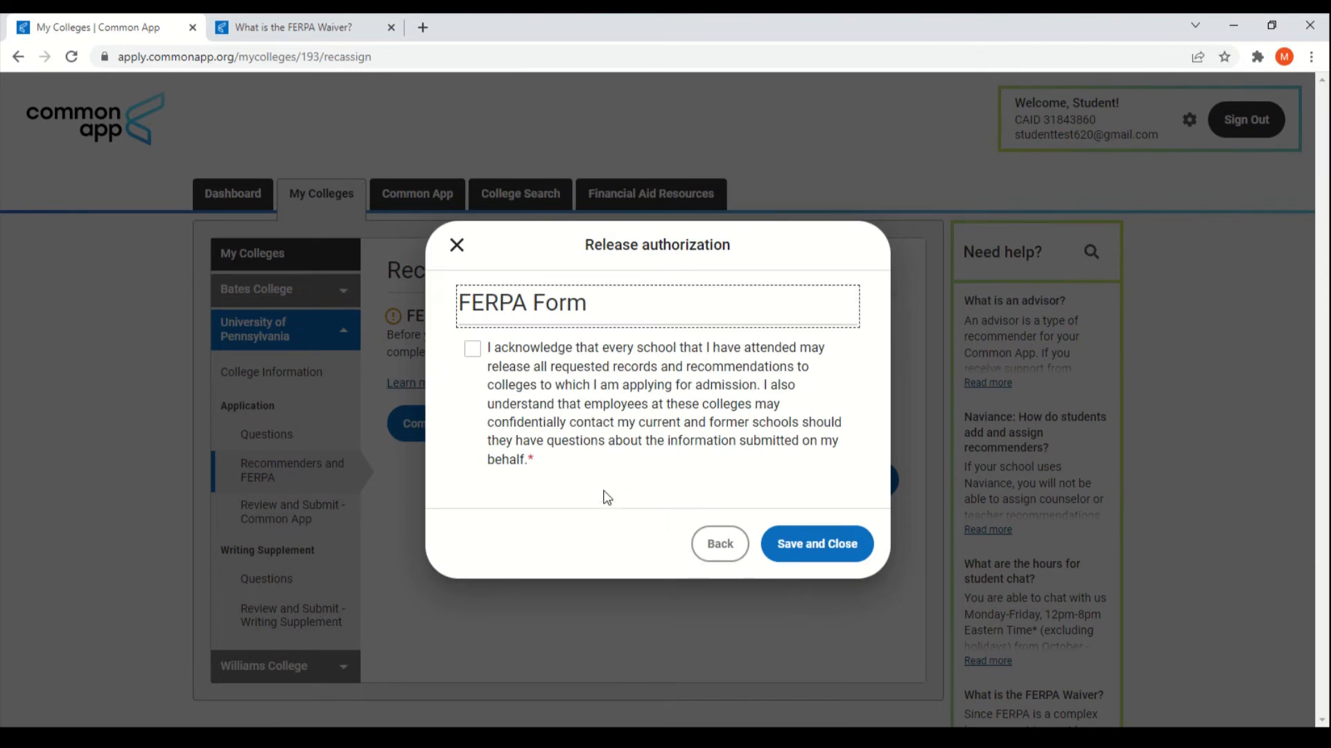
{"action": "left_click", "coordinate": [474, 349]}
{"action": "scroll", "coordinate": [666, 481], "scroll_direction": "down", "scroll_amount": 1}
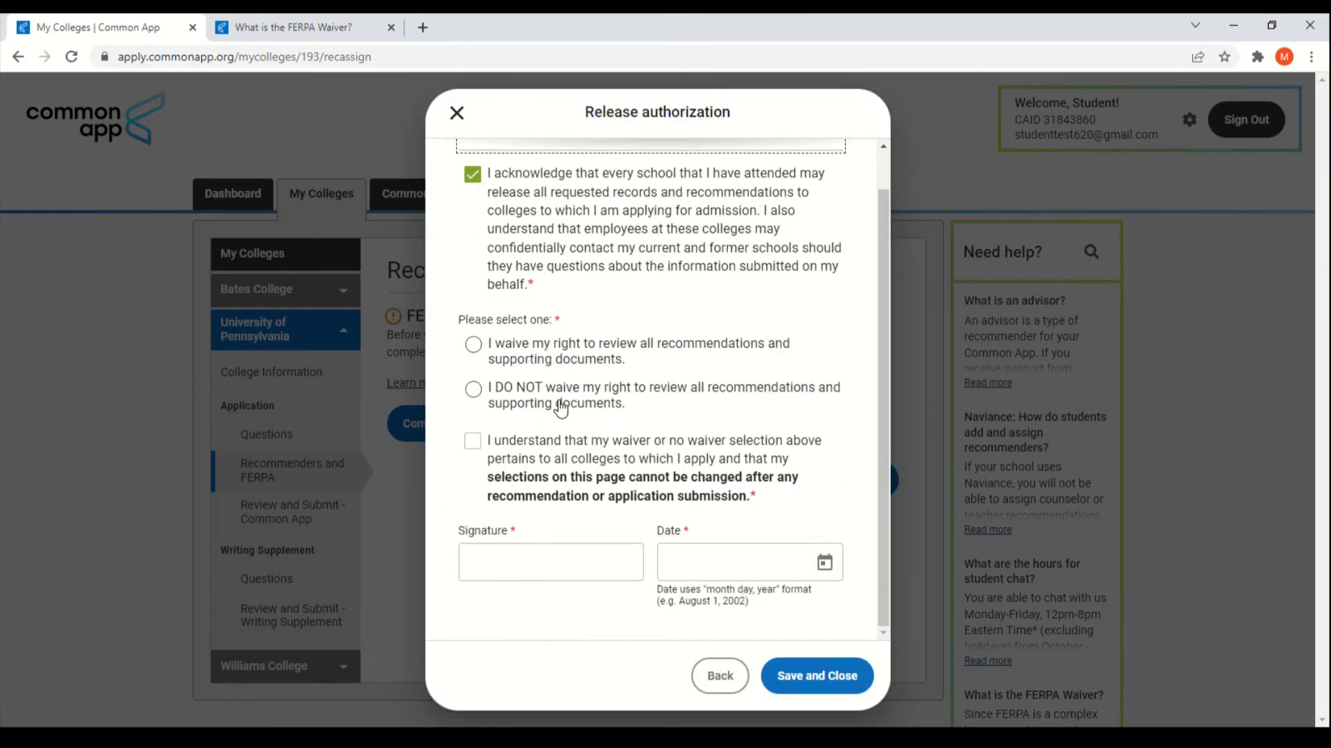
{"action": "left_click", "coordinate": [598, 361]}
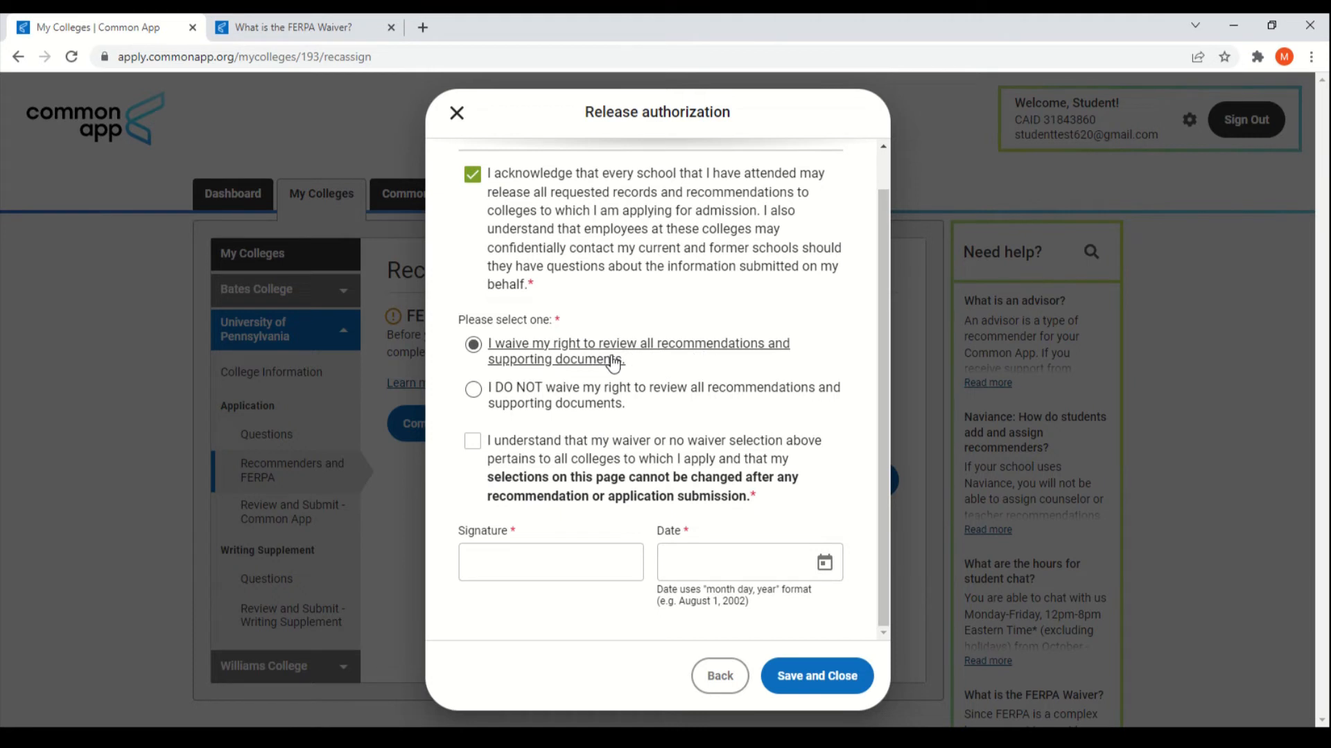
{"action": "left_click", "coordinate": [591, 575]}
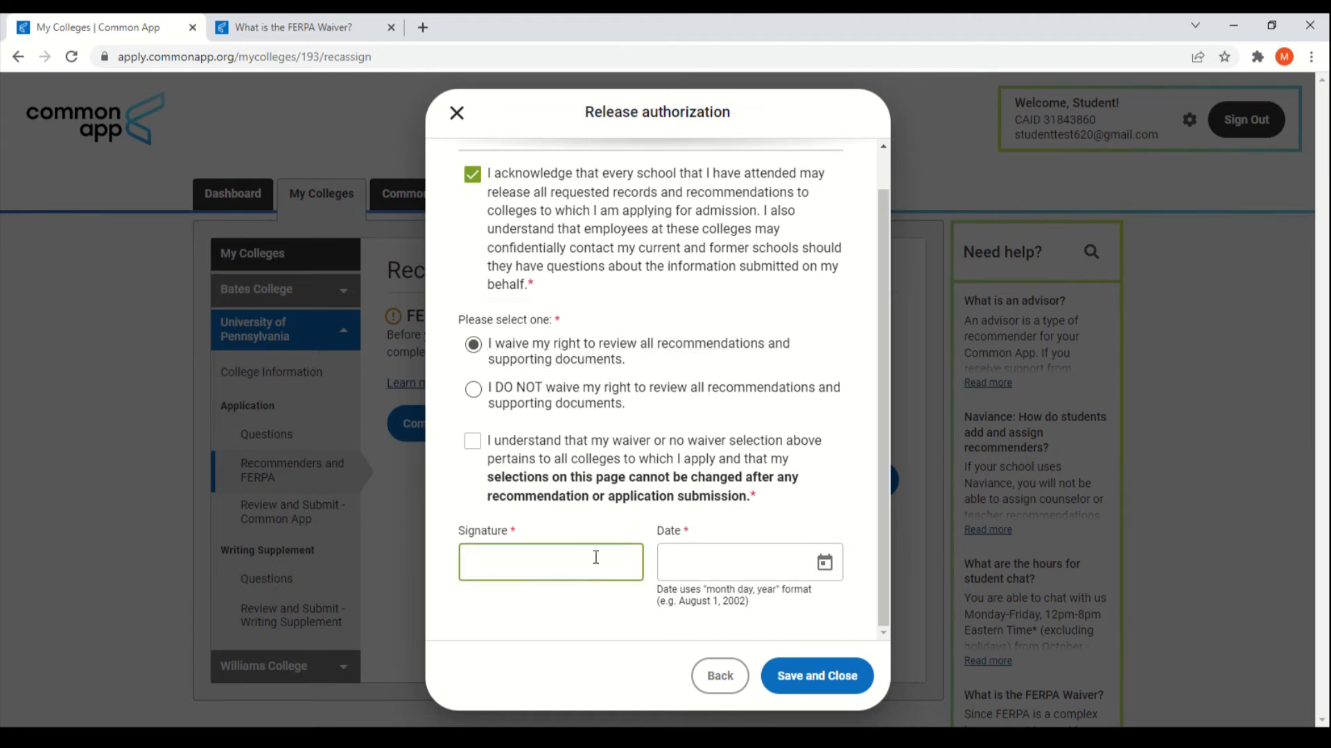
{"action": "left_click", "coordinate": [825, 563]}
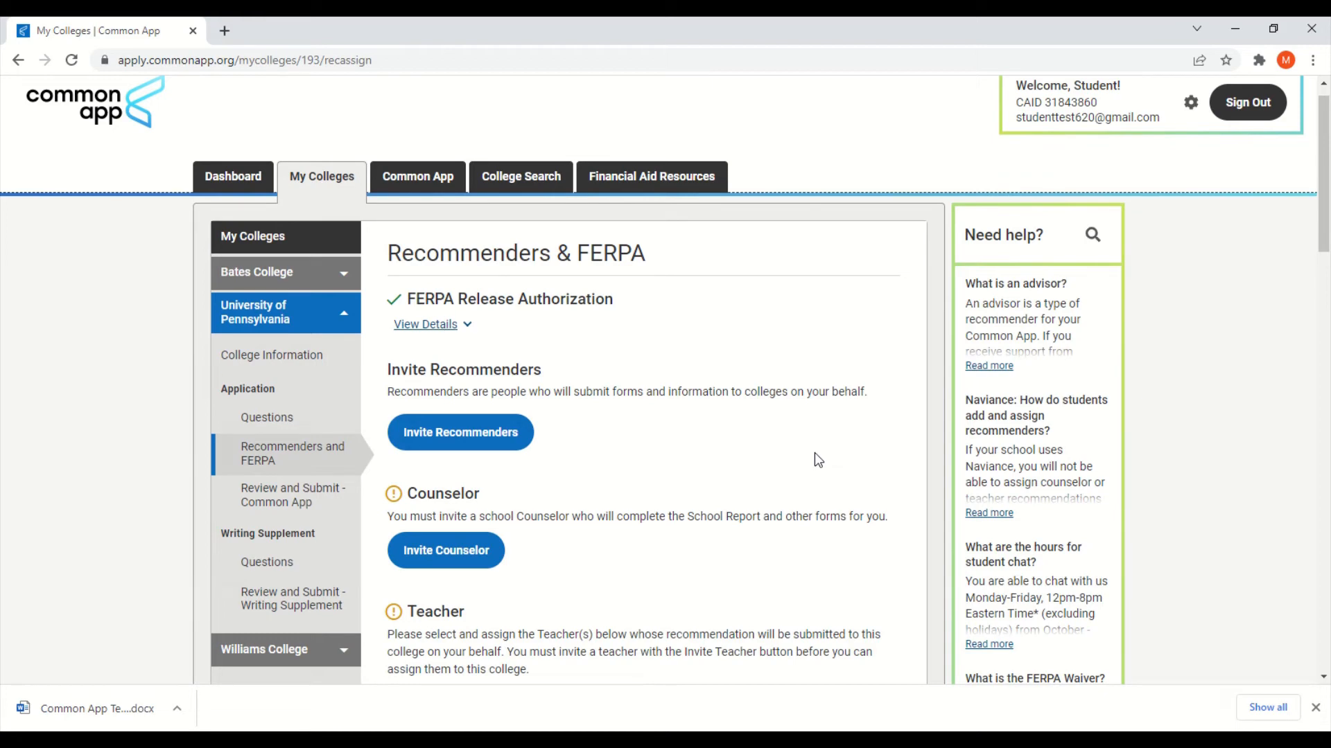
{"action": "scroll", "coordinate": [906, 458], "scroll_direction": "down", "scroll_amount": 2}
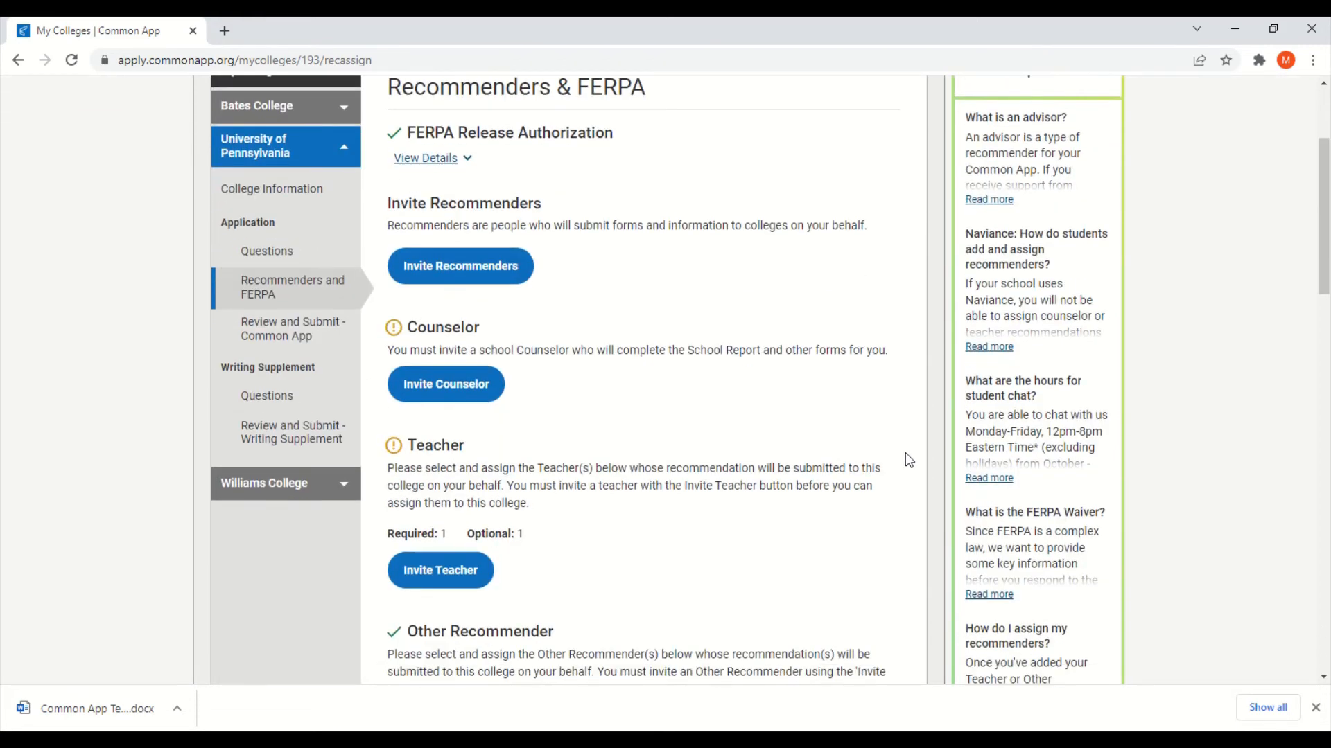
{"action": "scroll", "coordinate": [905, 452], "scroll_direction": "down", "scroll_amount": 1}
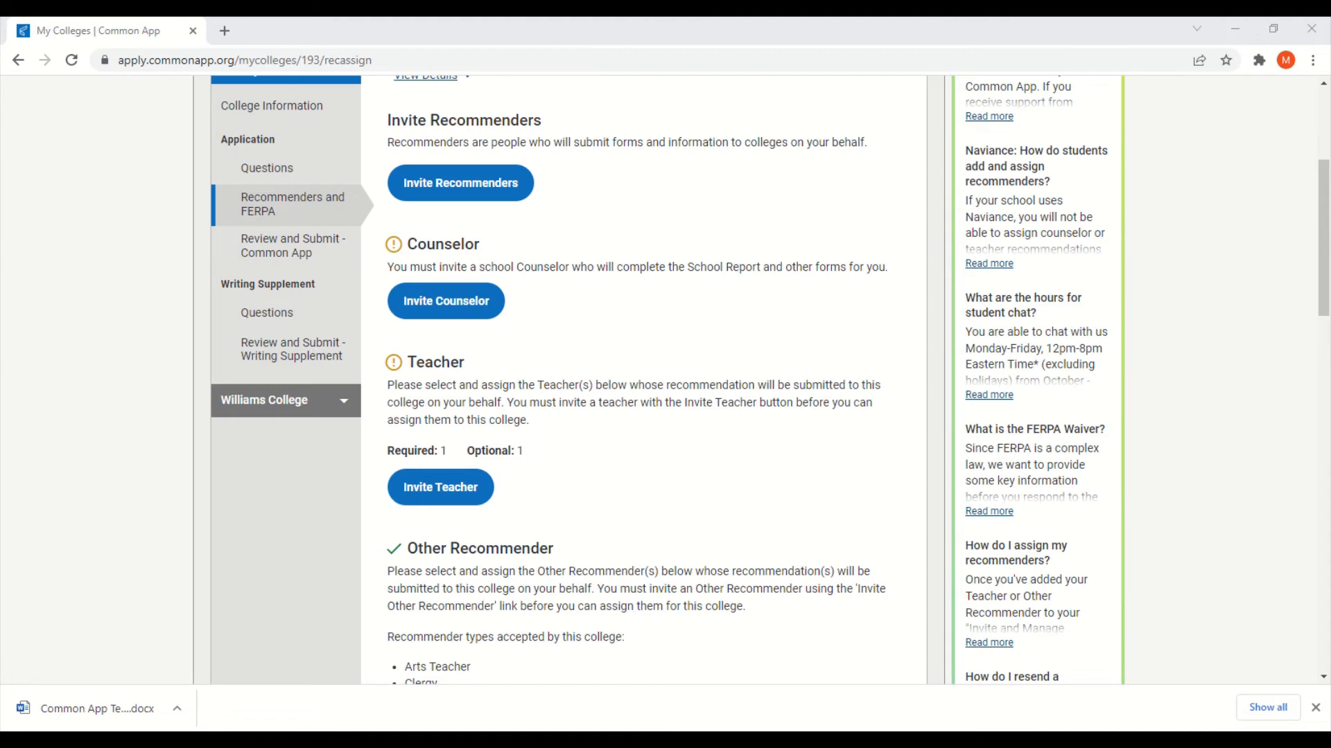
{"action": "scroll", "coordinate": [767, 675], "scroll_direction": "down", "scroll_amount": 1}
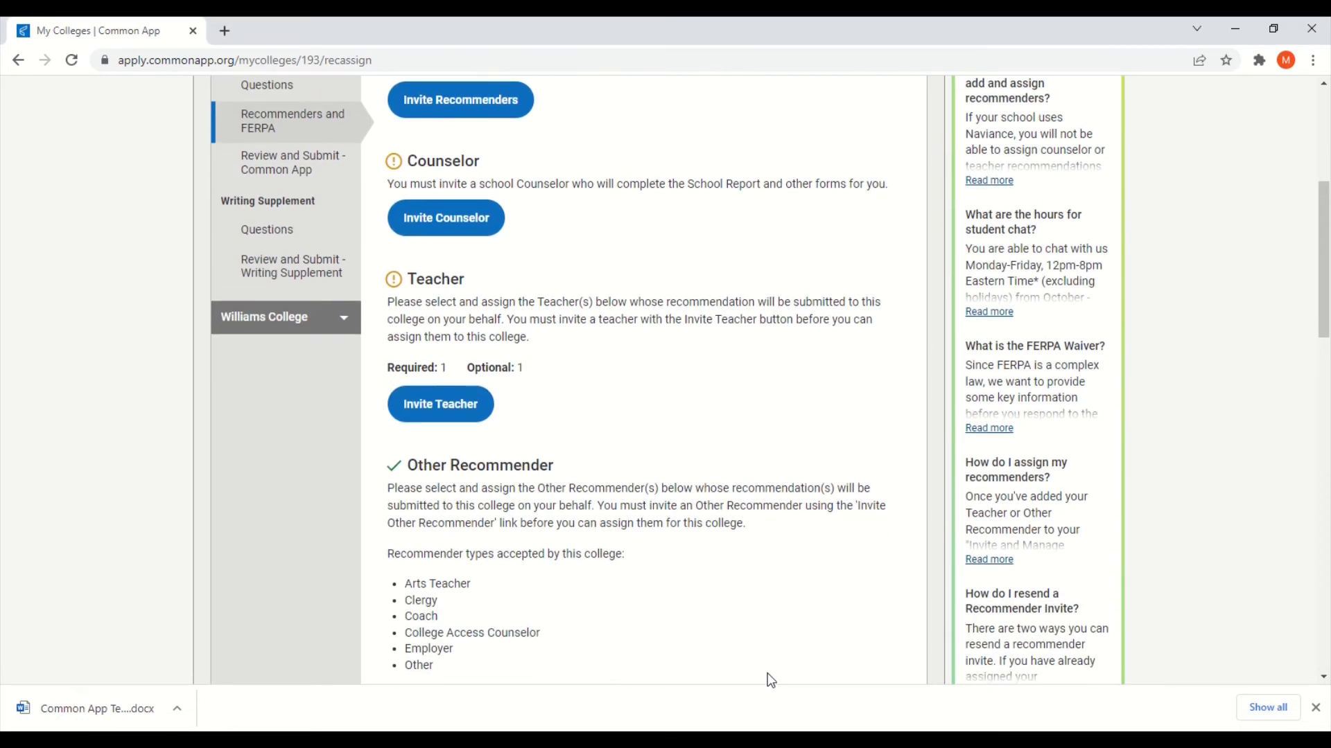
{"action": "scroll", "coordinate": [769, 679], "scroll_direction": "down", "scroll_amount": 1}
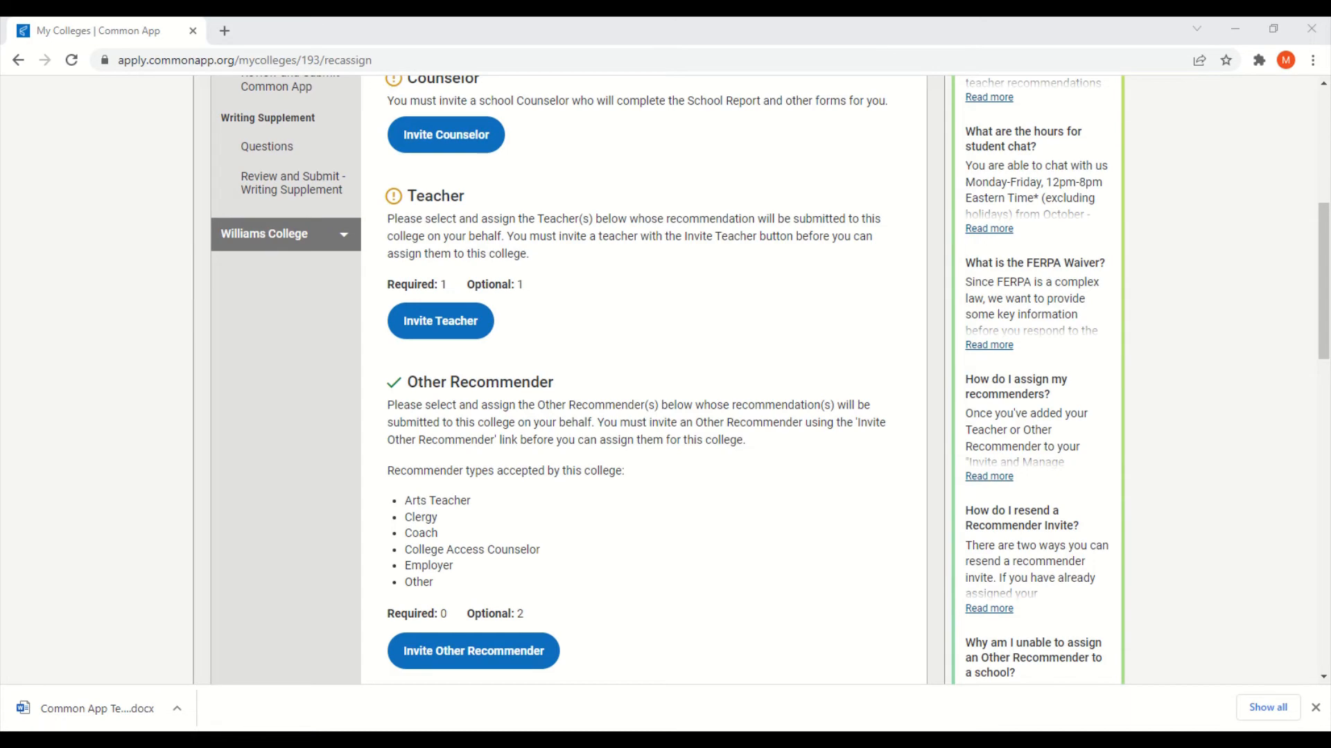
{"action": "scroll", "coordinate": [781, 534], "scroll_direction": "down", "scroll_amount": 4}
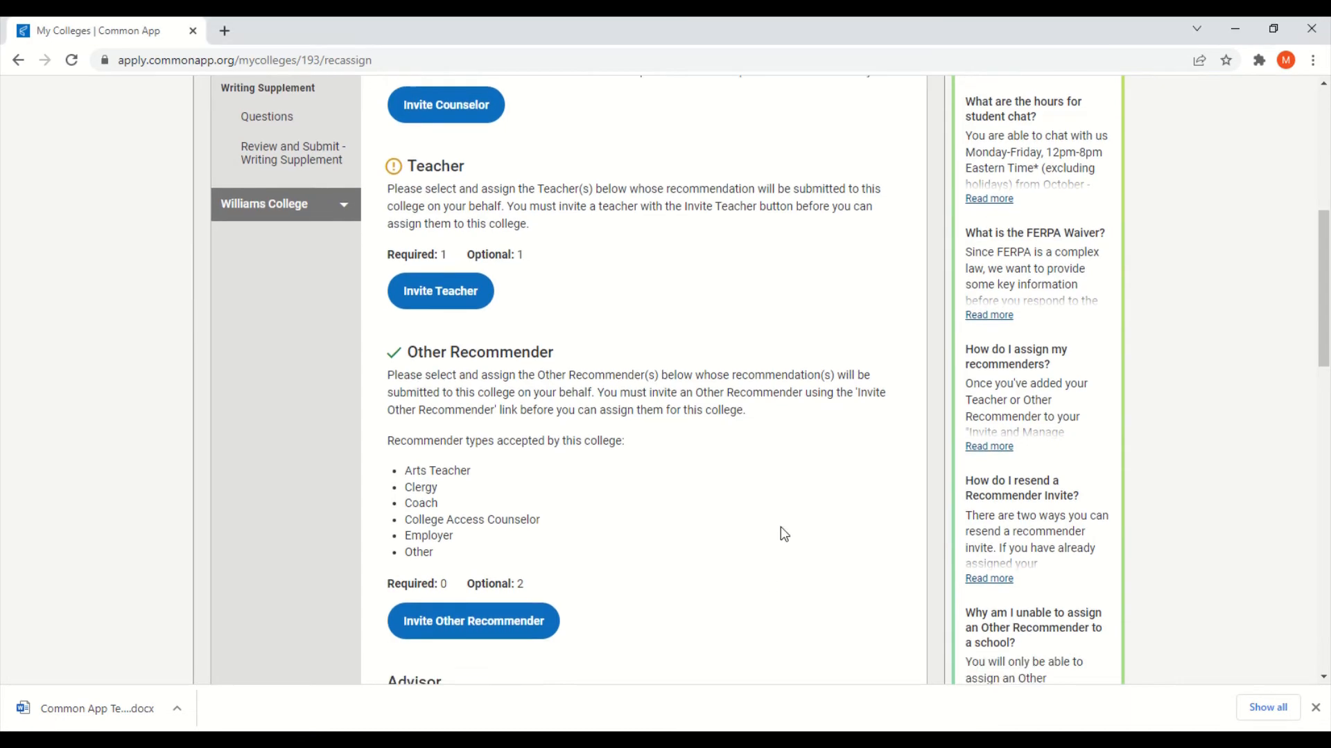
{"action": "scroll", "coordinate": [784, 613], "scroll_direction": "up", "scroll_amount": 3}
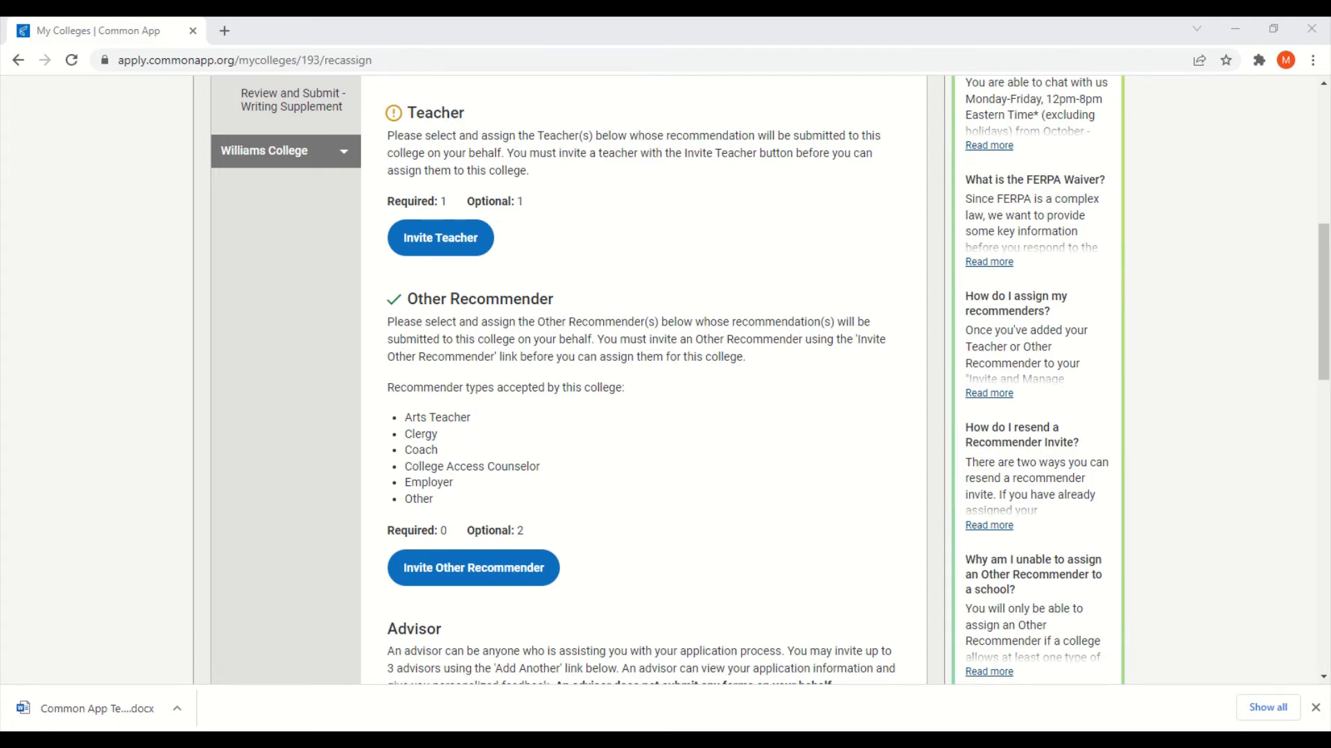
{"action": "scroll", "coordinate": [811, 558], "scroll_direction": "up", "scroll_amount": 5}
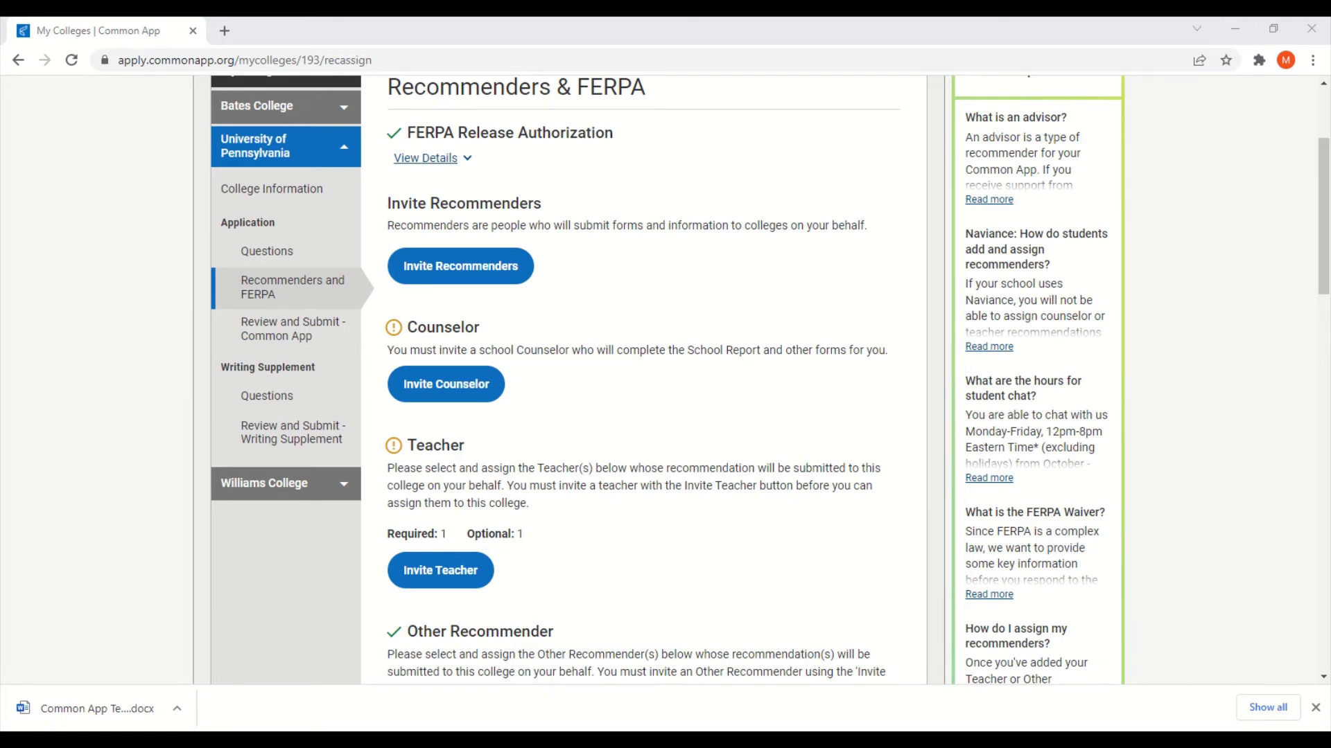
{"action": "scroll", "coordinate": [887, 477], "scroll_direction": "up", "scroll_amount": 3}
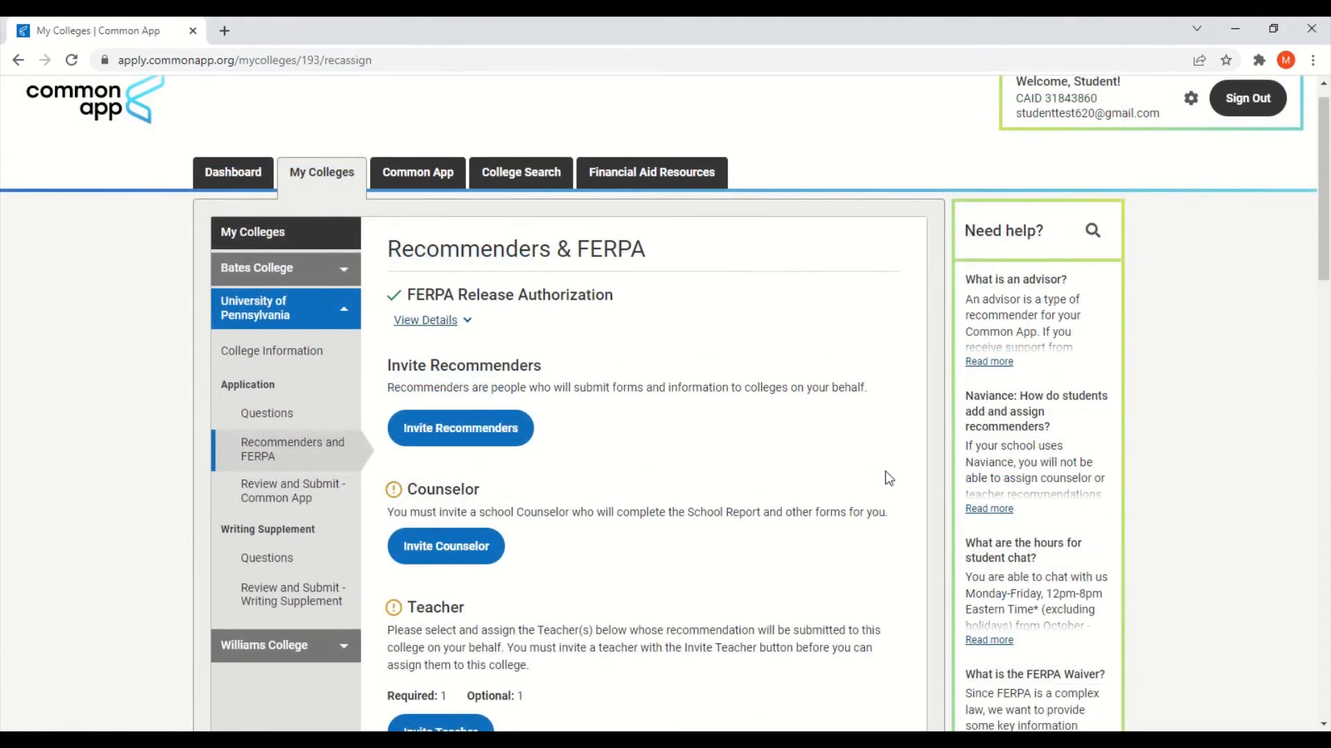
Step: Invite a counselor recommender with title Ms., entering their e-mail, first and last name
{"action": "left_click", "coordinate": [454, 443]}
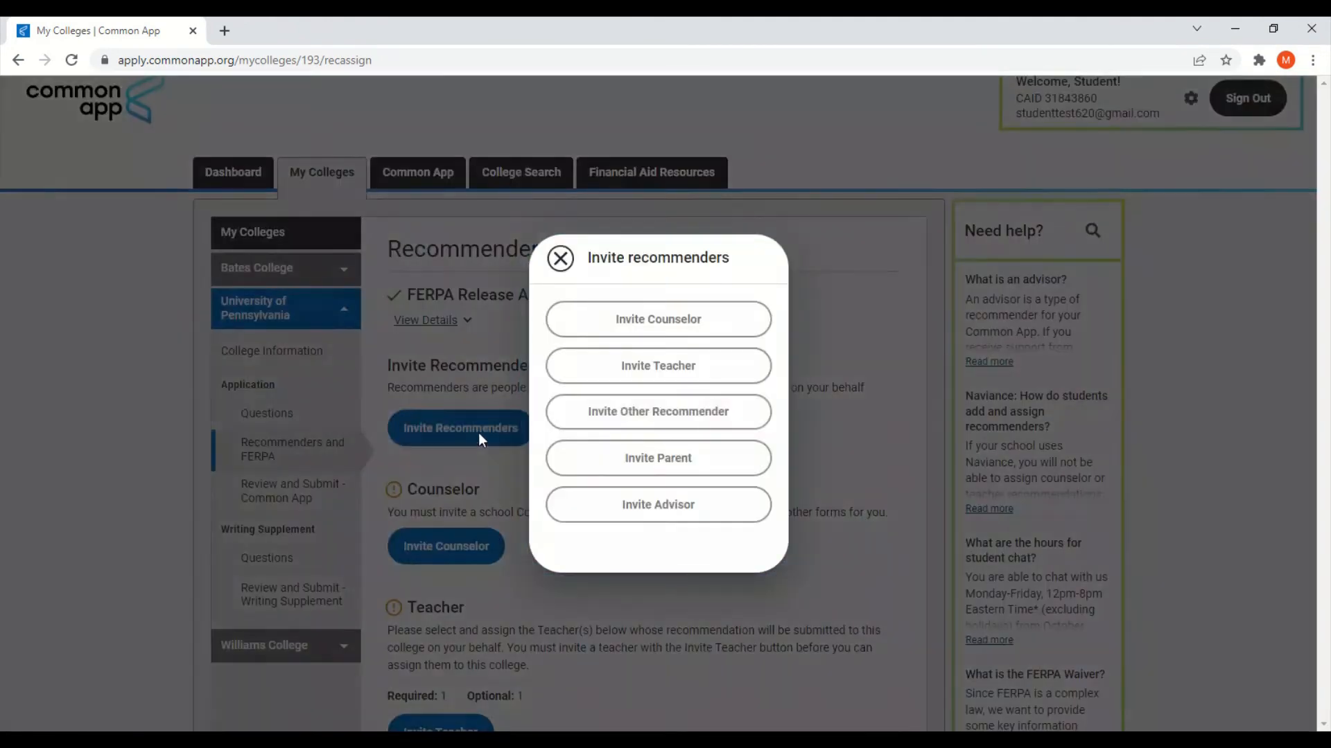
{"action": "left_click", "coordinate": [583, 325]}
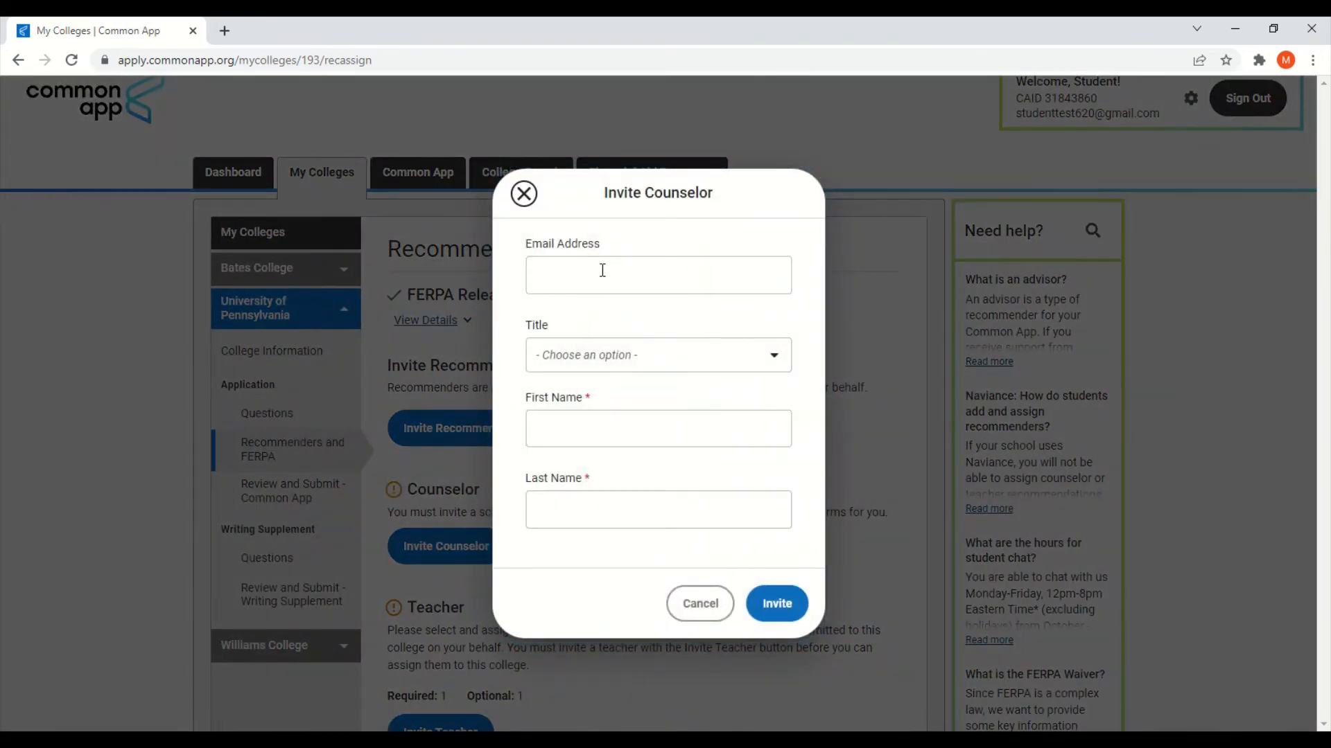
{"action": "left_click", "coordinate": [602, 272]}
{"action": "left_click", "coordinate": [616, 312]}
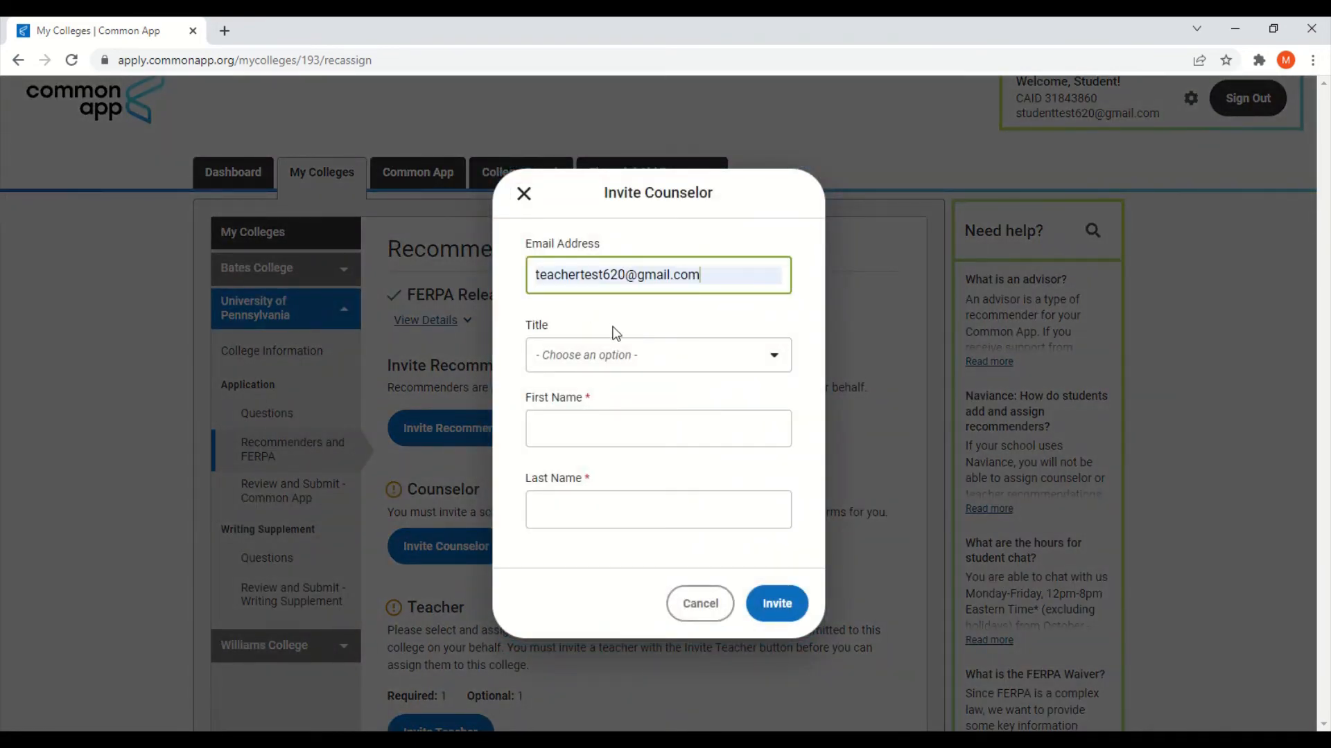
{"action": "left_click", "coordinate": [616, 357]}
{"action": "left_click", "coordinate": [616, 462]}
{"action": "key", "text": "Tab"}
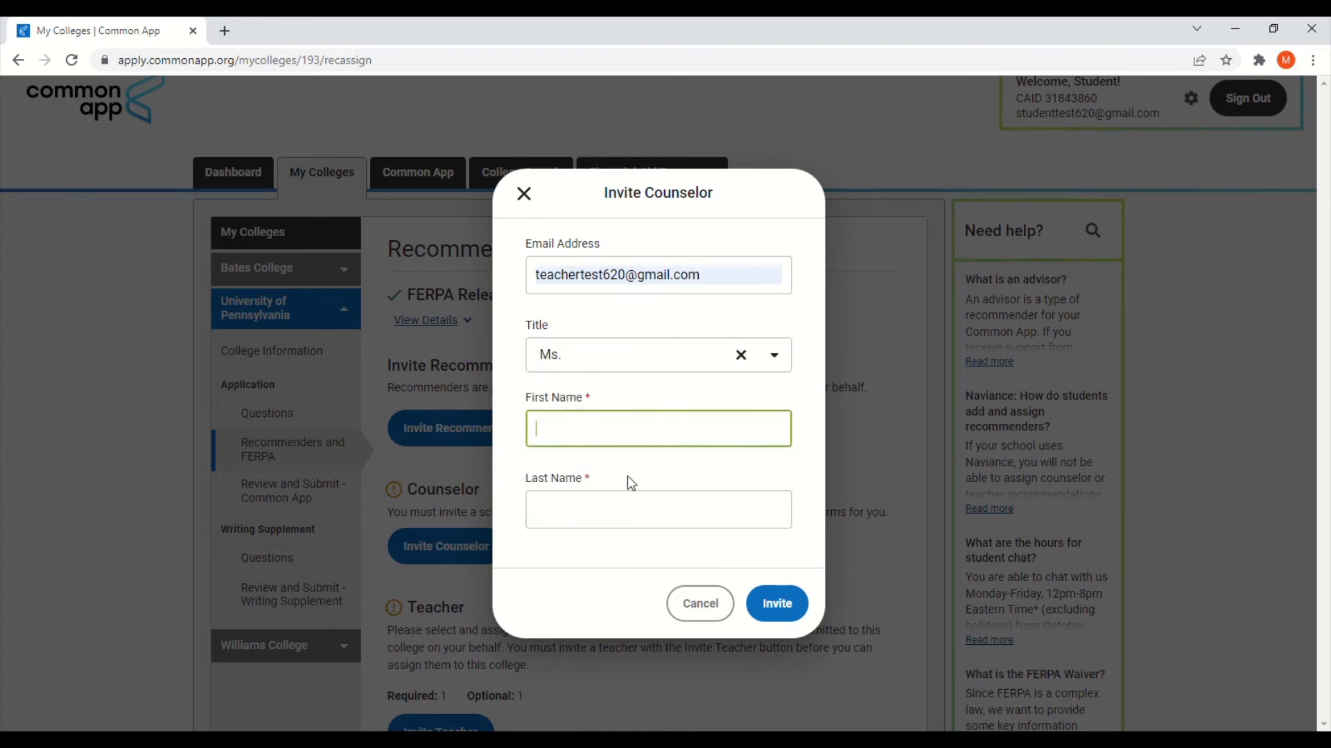
{"action": "type", "text": "Teacher"}
{"action": "left_click", "coordinate": [624, 523]}
{"action": "type", "text": "Test"}
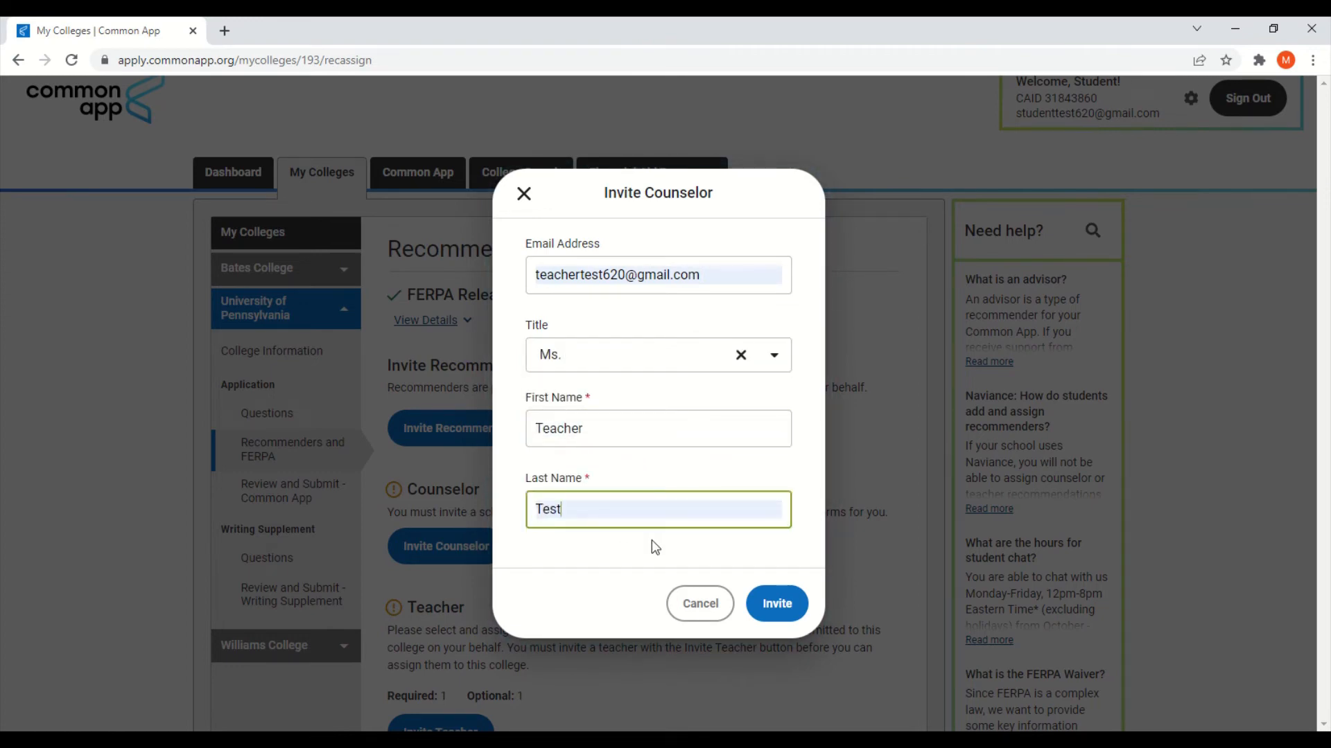
{"action": "left_click", "coordinate": [776, 602]}
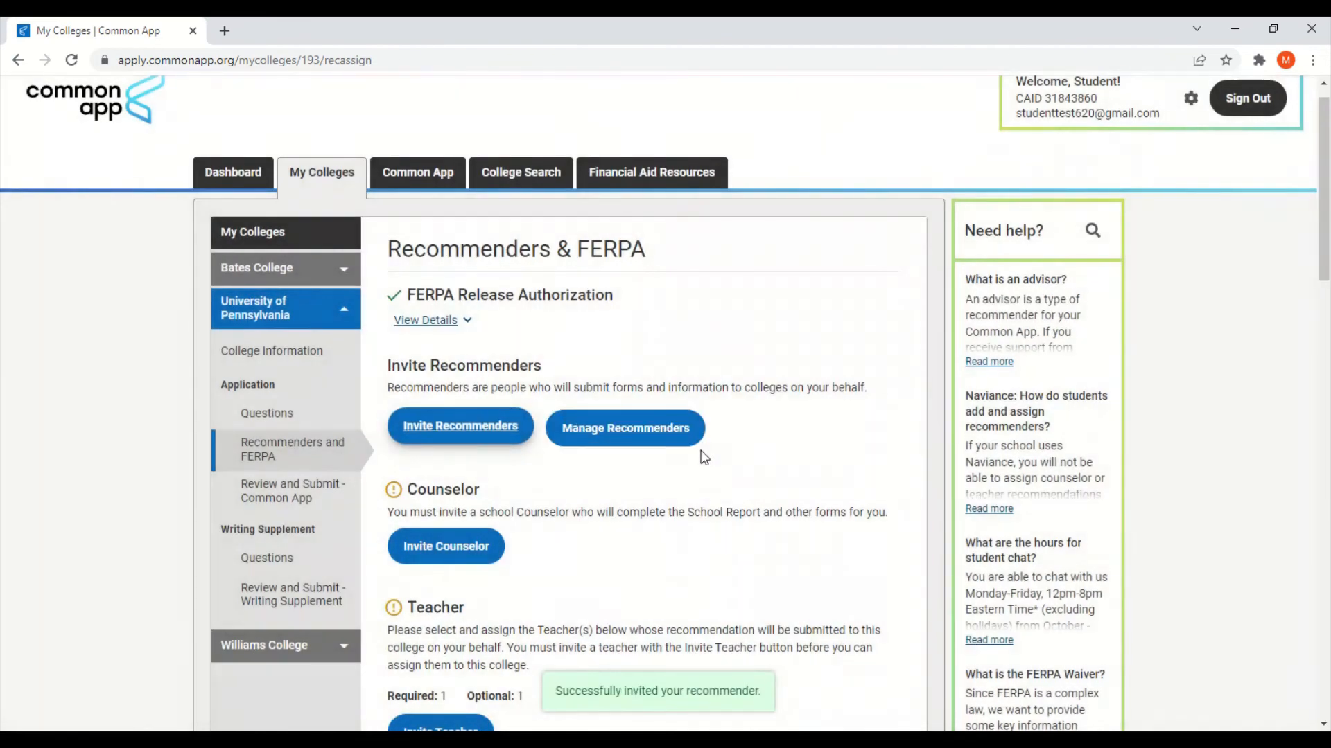
Step: Check Penn's Recommenders & FERPA page for the invited counselor and Not Started reports
{"action": "scroll", "coordinate": [810, 497], "scroll_direction": "down", "scroll_amount": 2}
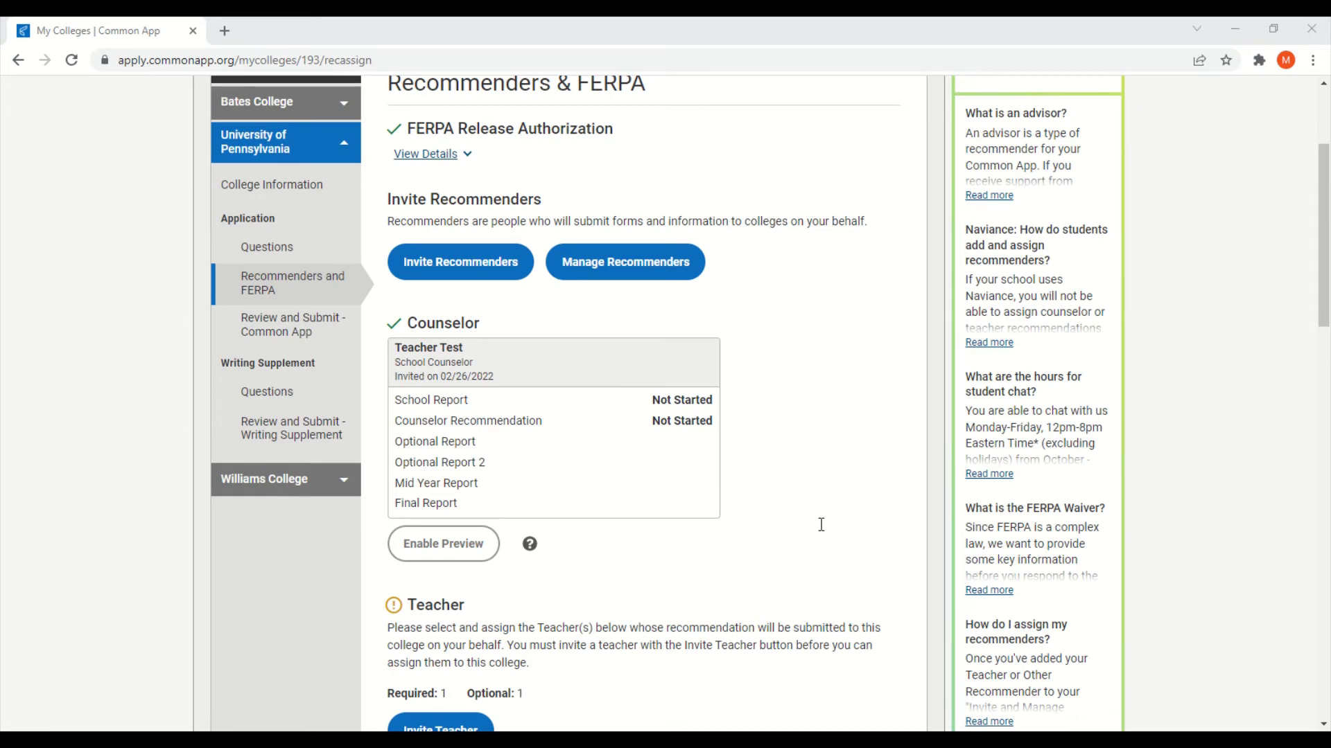
{"action": "left_click", "coordinate": [783, 741]}
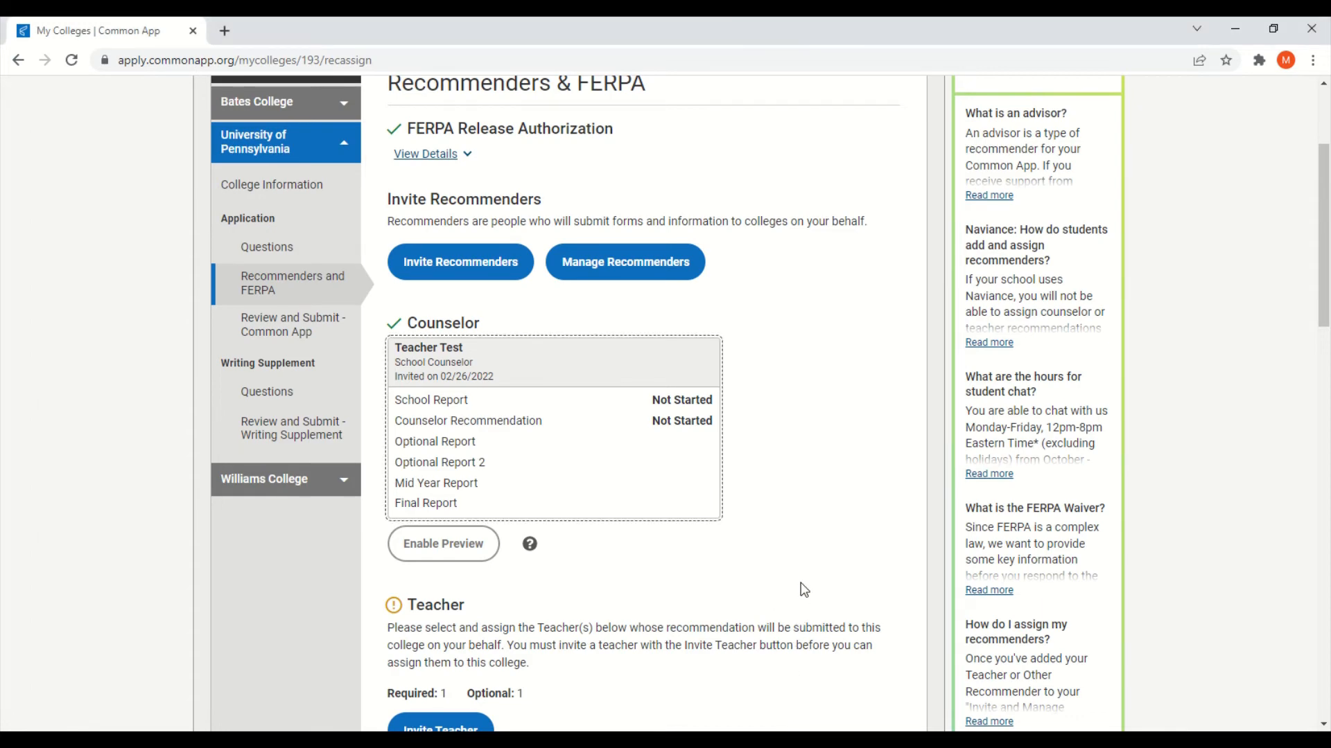
{"action": "scroll", "coordinate": [803, 582], "scroll_direction": "up", "scroll_amount": 2}
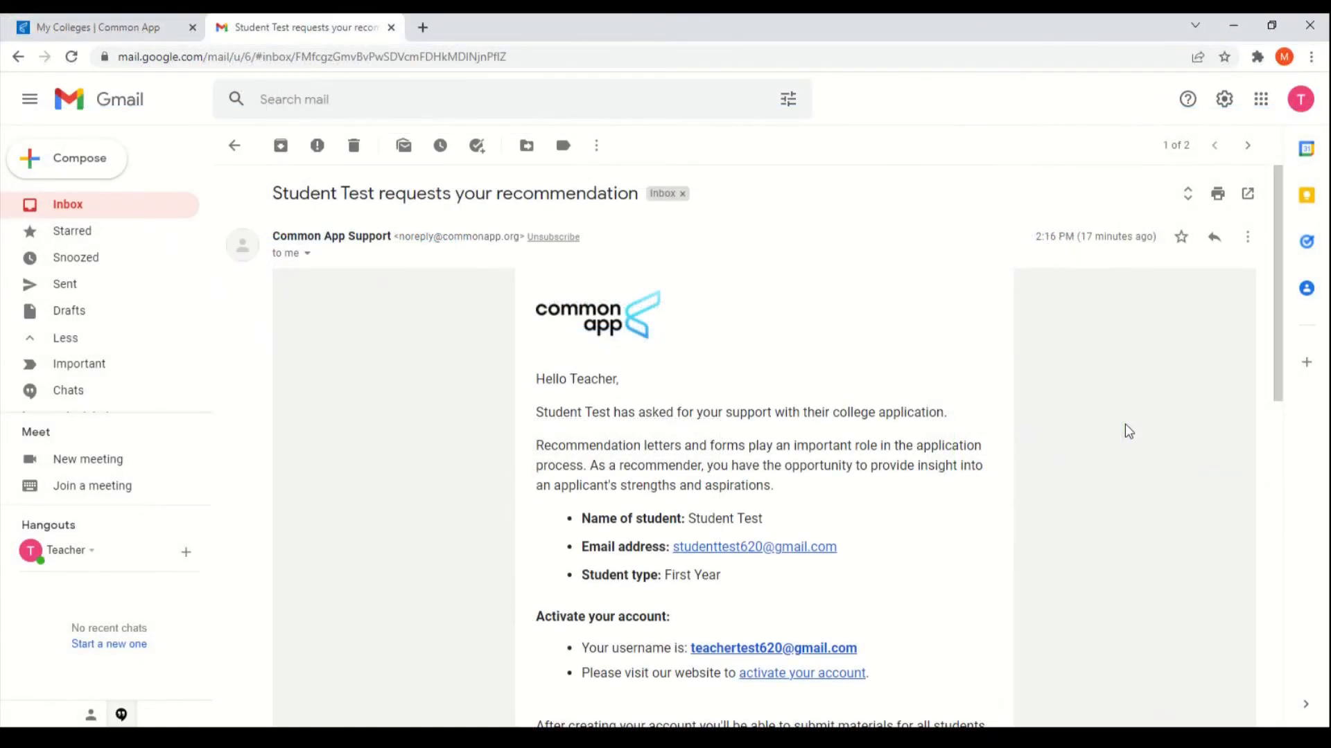
Step: Read the recommendation request e-mail and follow its 'activate your account' link
{"action": "scroll", "coordinate": [1125, 429], "scroll_direction": "down", "scroll_amount": 1}
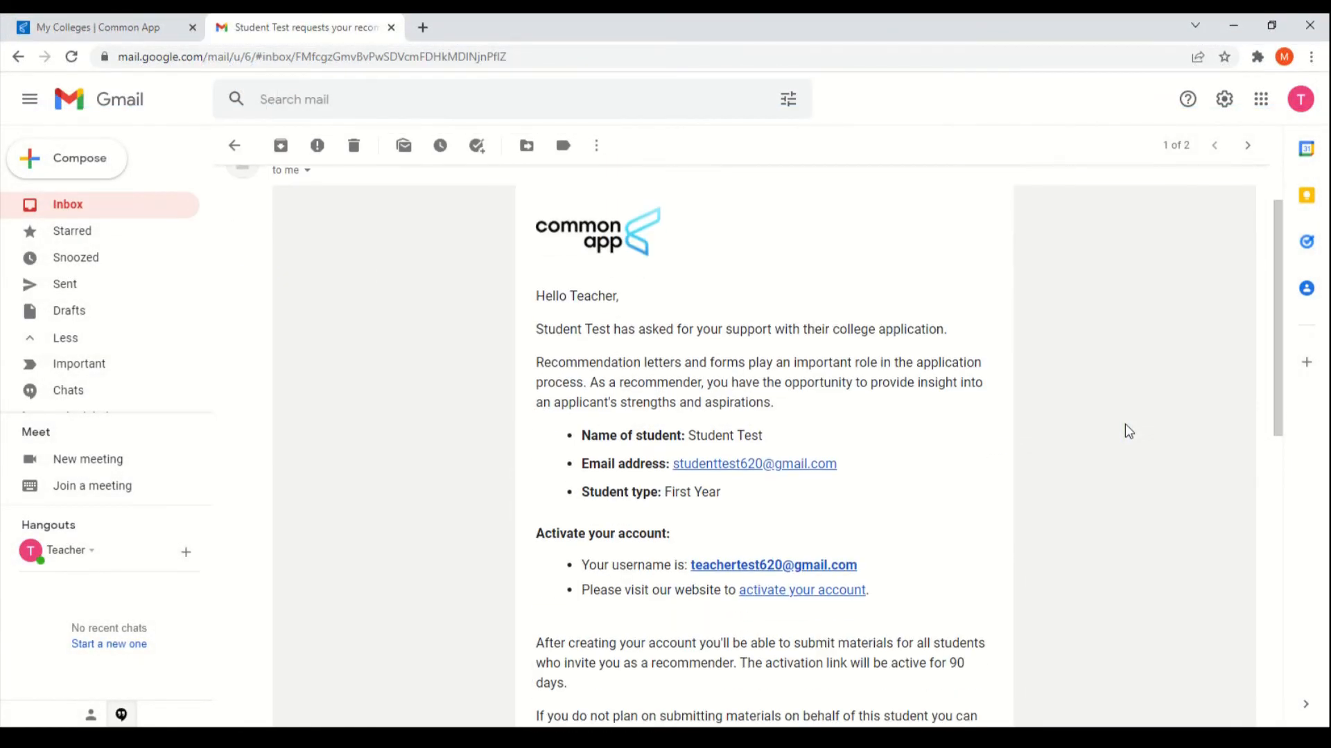
{"action": "scroll", "coordinate": [1124, 431], "scroll_direction": "down", "scroll_amount": 1}
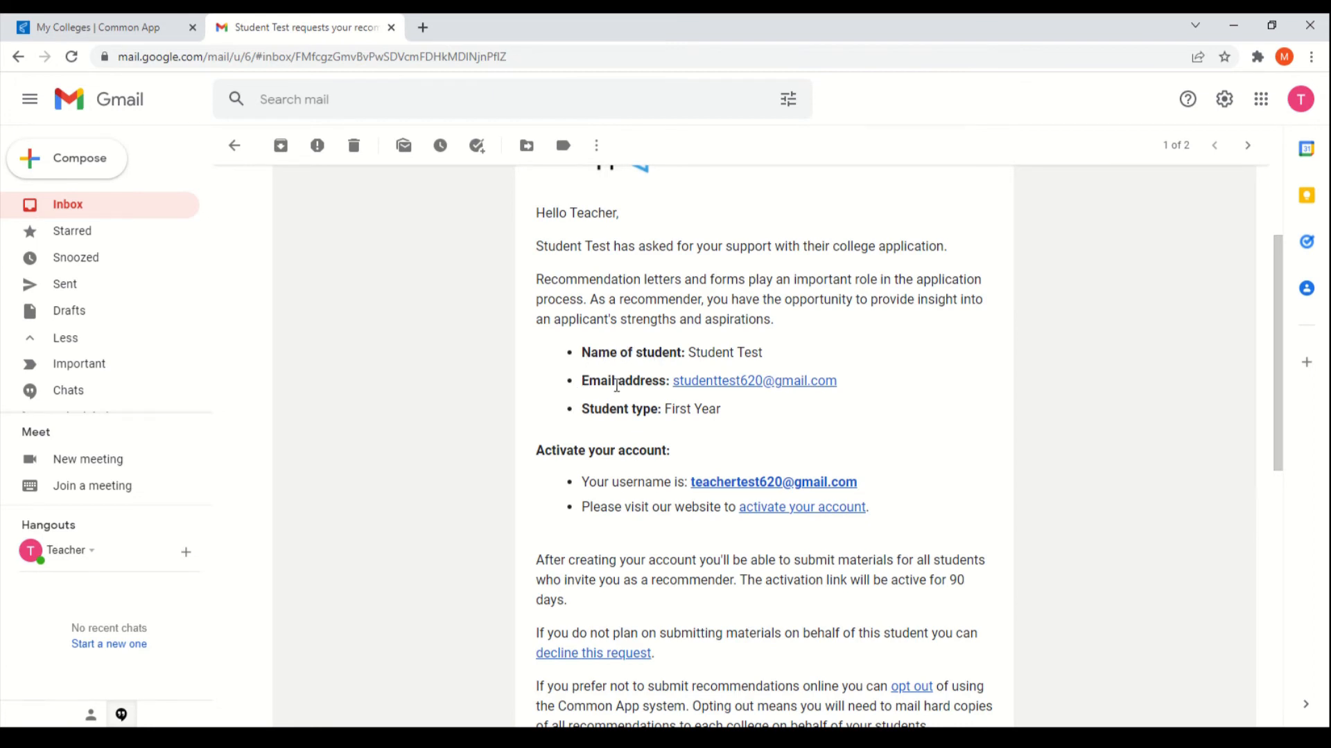
{"action": "scroll", "coordinate": [632, 413], "scroll_direction": "down", "scroll_amount": 1}
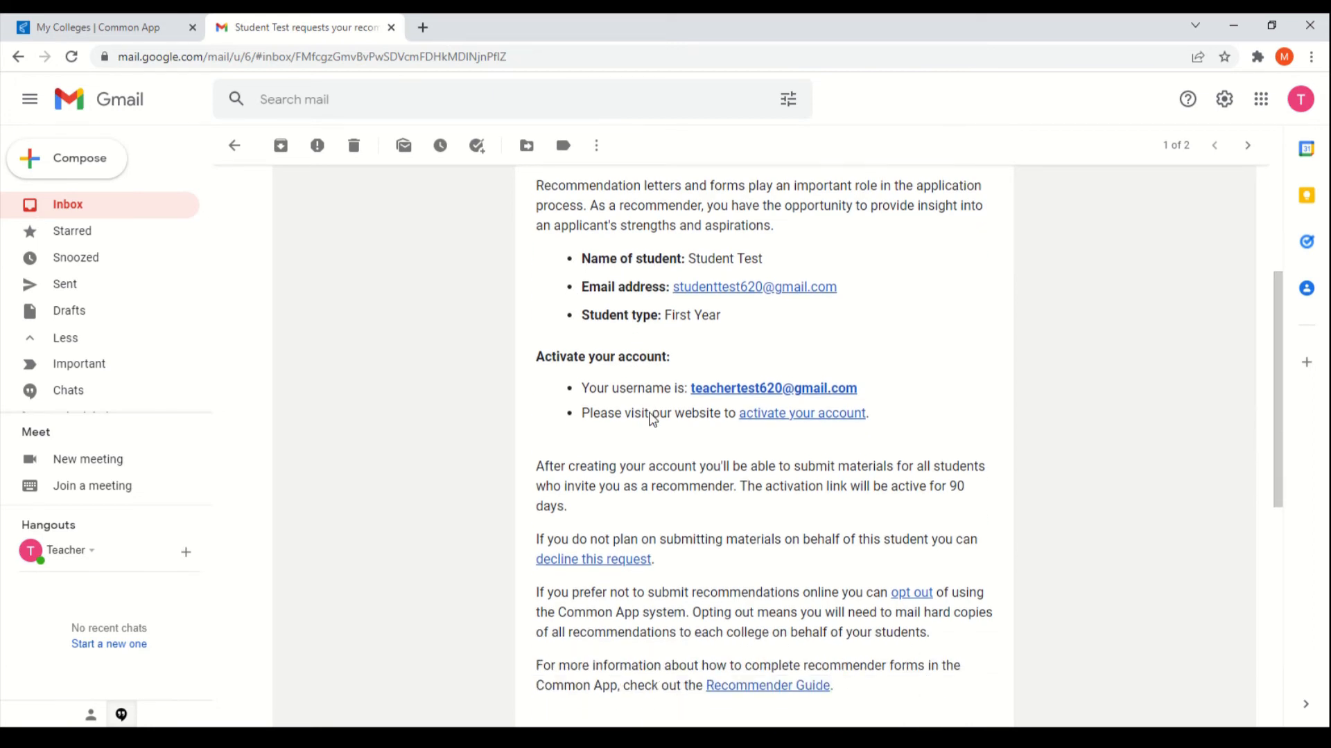
{"action": "scroll", "coordinate": [651, 419], "scroll_direction": "down", "scroll_amount": 1}
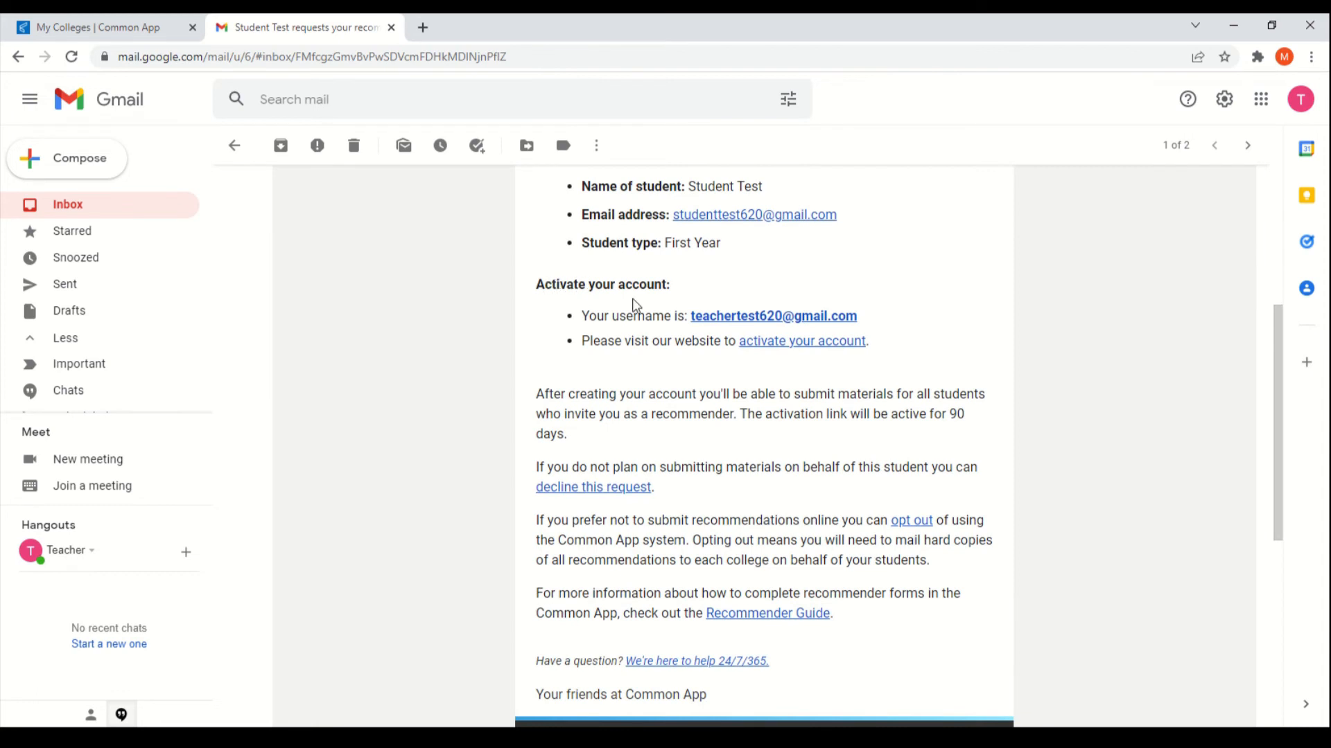
{"action": "left_click", "coordinate": [806, 343]}
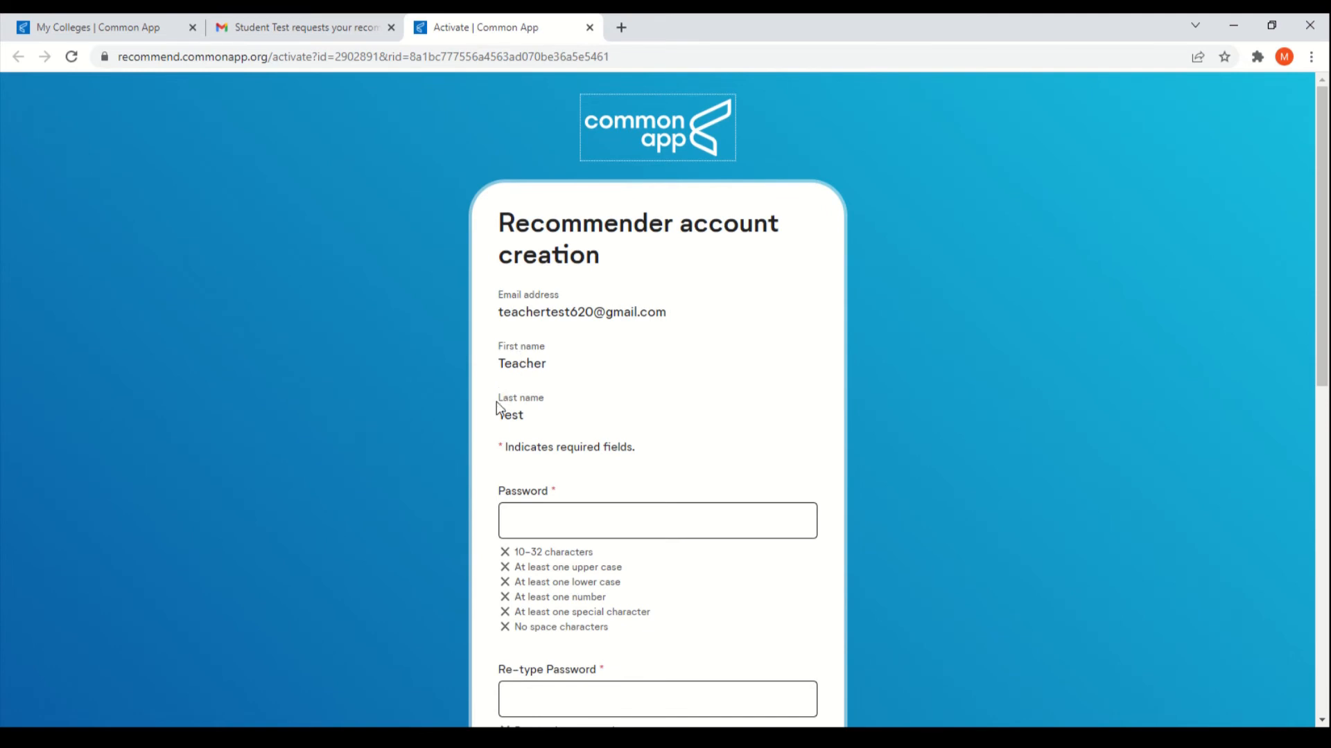
Step: Affirm the terms, answer No to the EU question, create the account, and open the profile
{"action": "scroll", "coordinate": [797, 357], "scroll_direction": "down", "scroll_amount": 1}
{"action": "scroll", "coordinate": [801, 315], "scroll_direction": "down", "scroll_amount": 4}
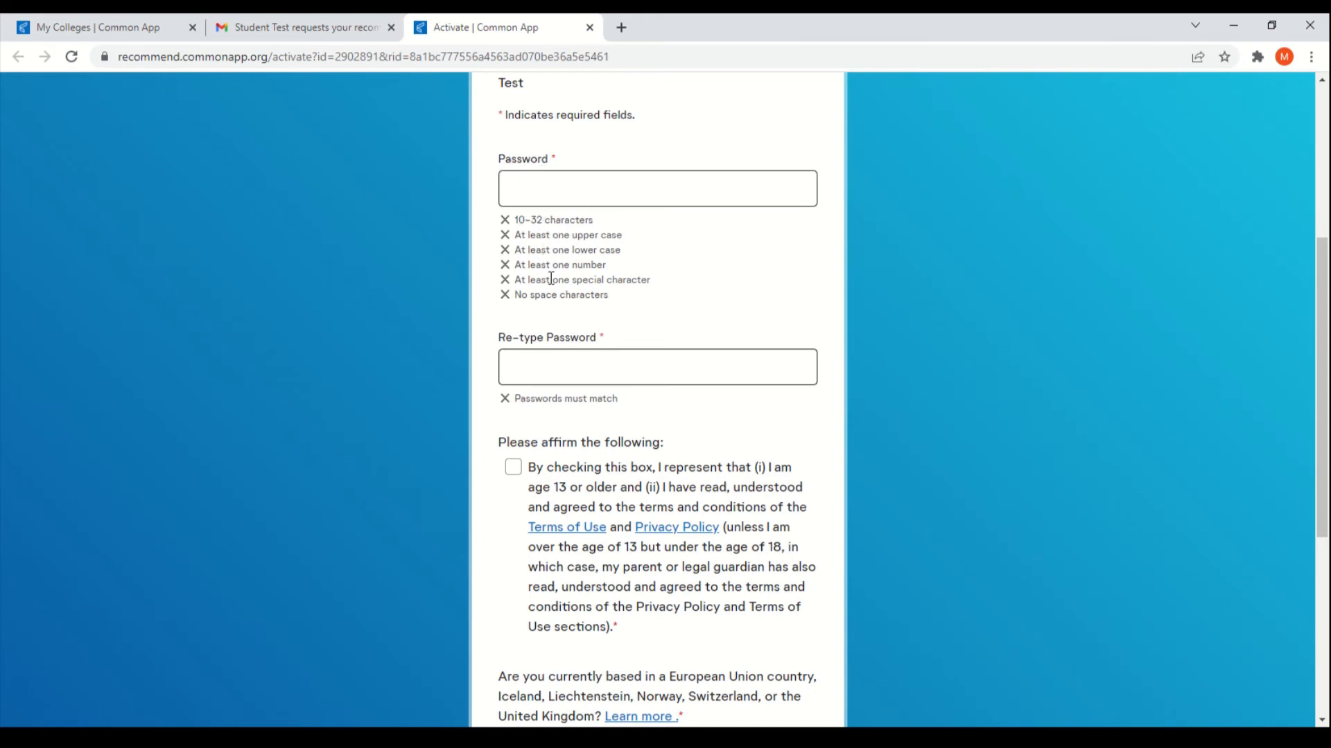
{"action": "scroll", "coordinate": [718, 301], "scroll_direction": "down", "scroll_amount": 3}
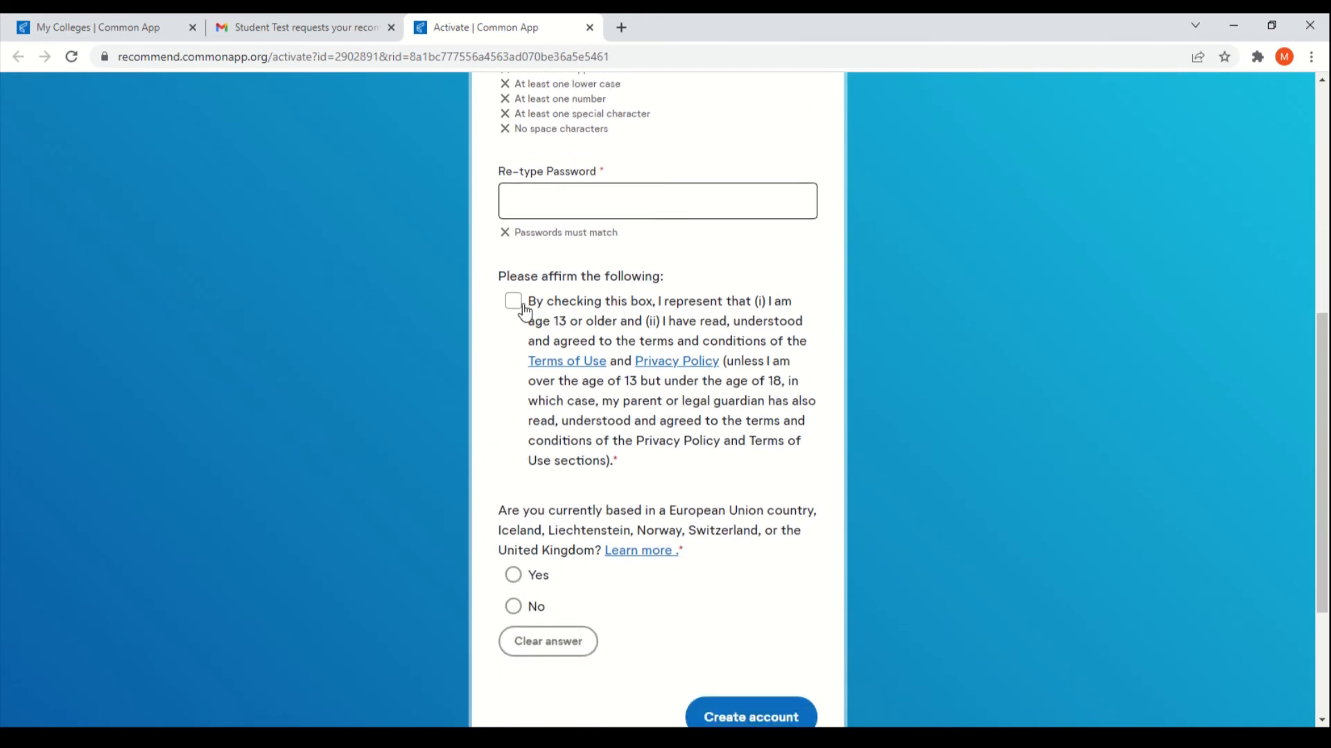
{"action": "left_click", "coordinate": [514, 304]}
{"action": "scroll", "coordinate": [683, 461], "scroll_direction": "down", "scroll_amount": 2}
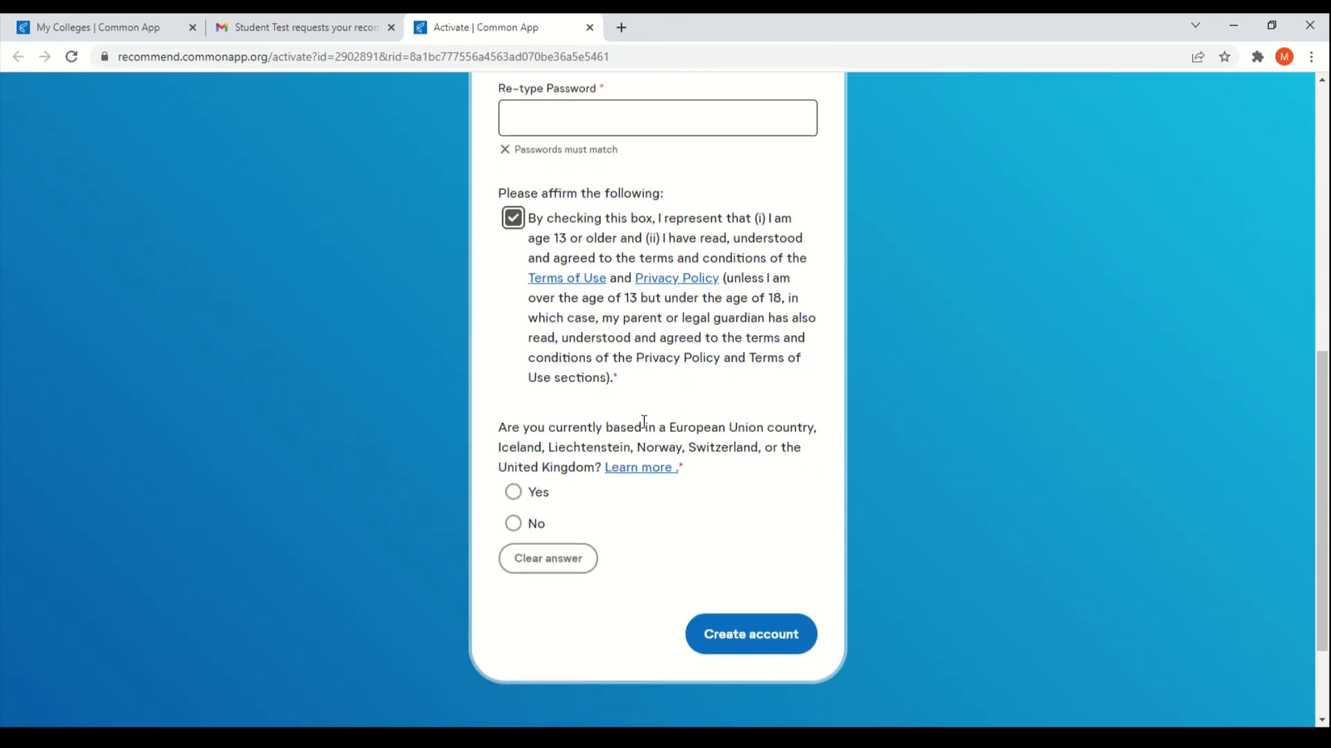
{"action": "left_click", "coordinate": [530, 534]}
{"action": "scroll", "coordinate": [683, 529], "scroll_direction": "down", "scroll_amount": 2}
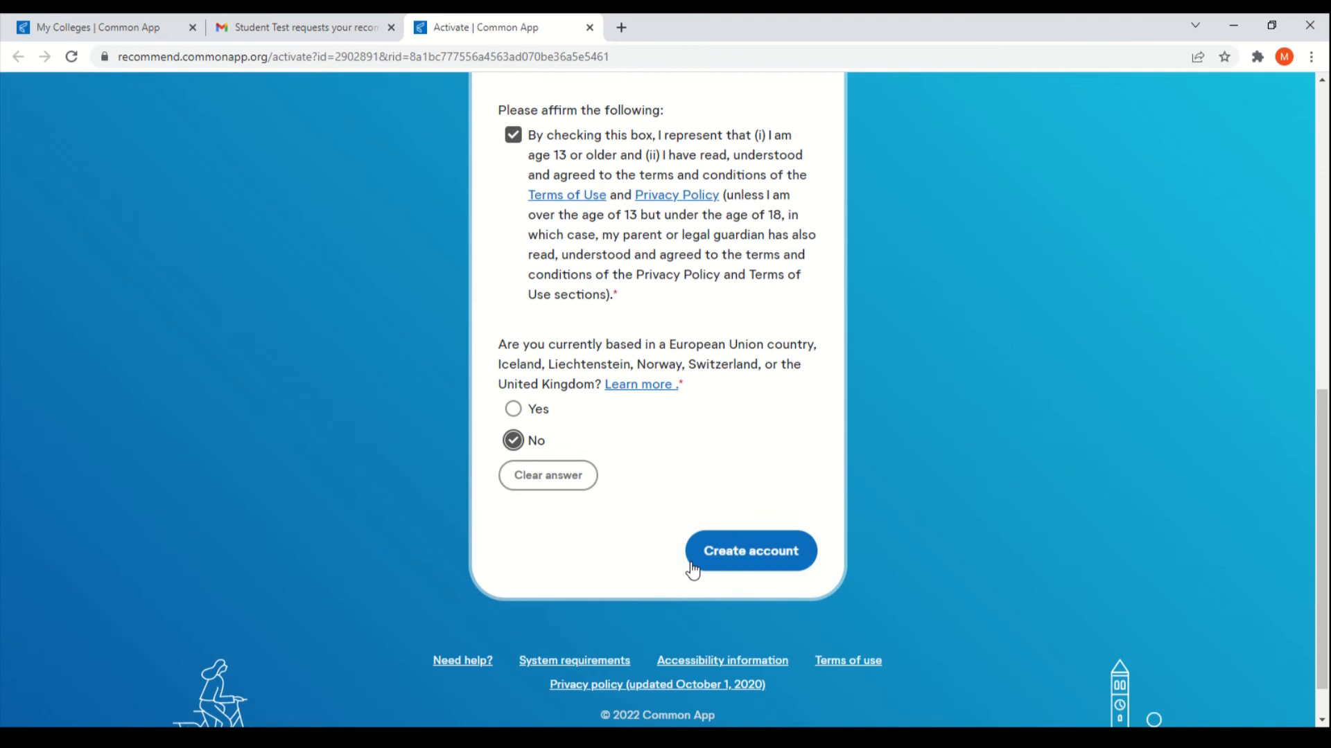
{"action": "left_click", "coordinate": [761, 569]}
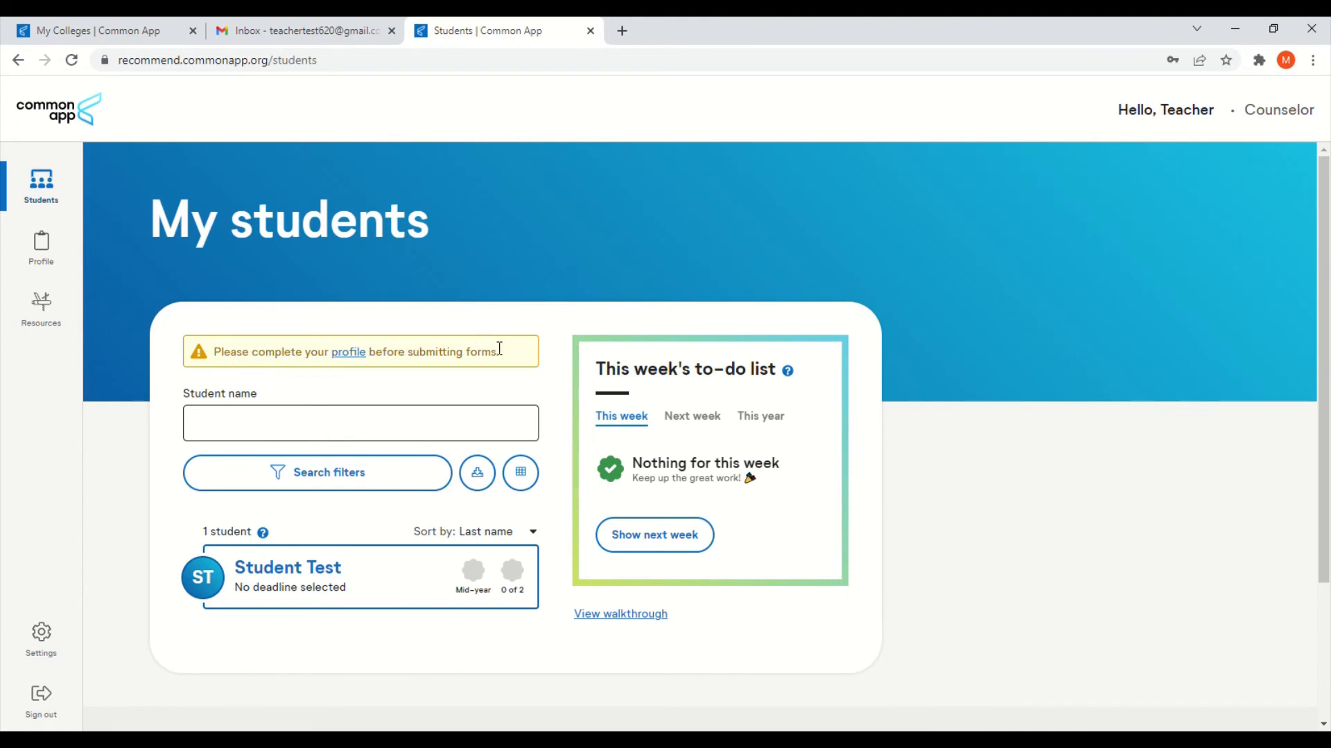
{"action": "left_click", "coordinate": [349, 353]}
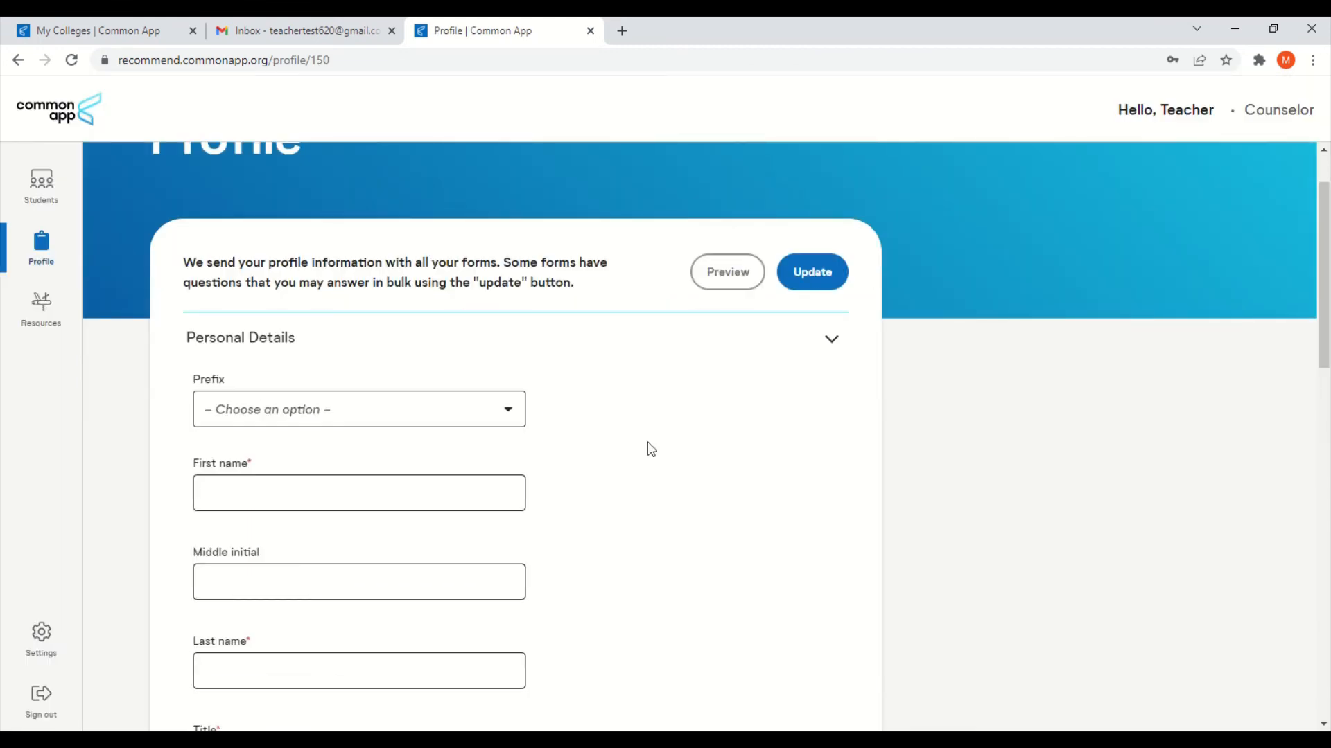
Step: Scroll through the Profile page's Personal Details and section list, then back up
{"action": "scroll", "coordinate": [661, 443], "scroll_direction": "down", "scroll_amount": 1}
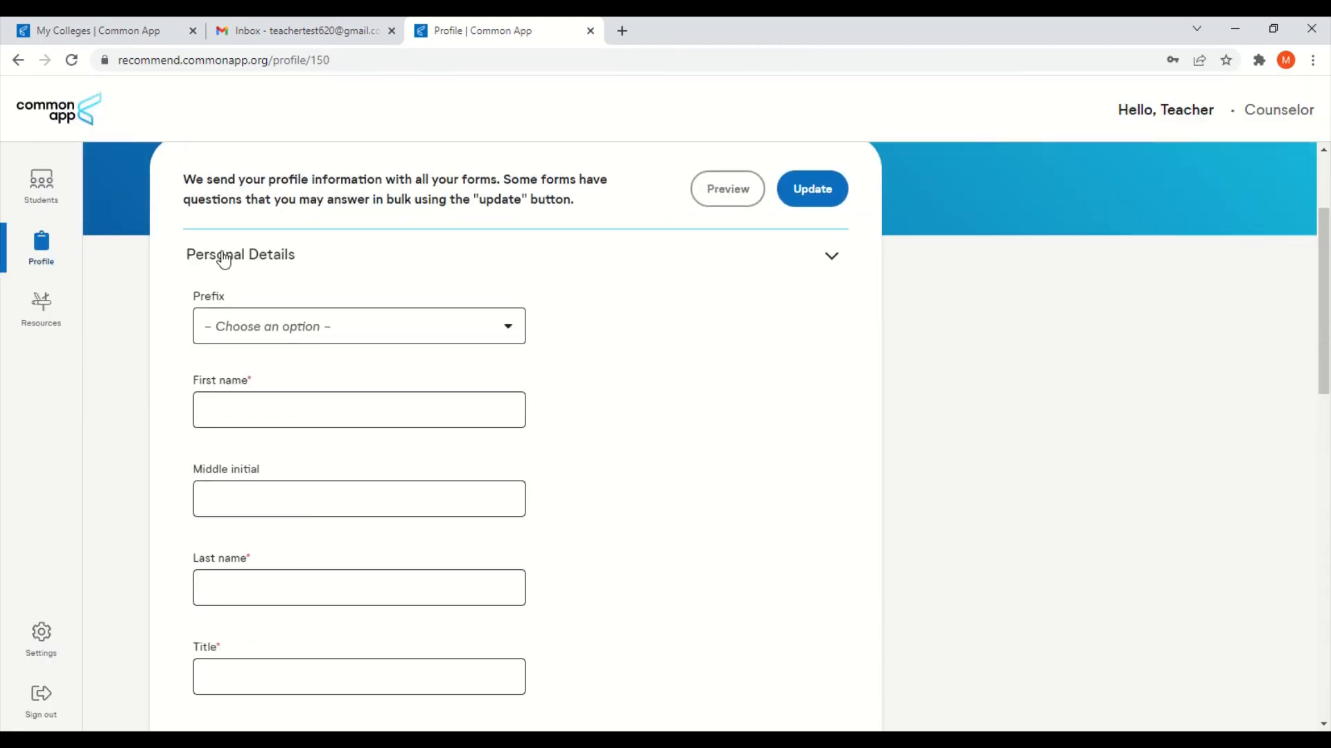
{"action": "scroll", "coordinate": [448, 318], "scroll_direction": "down", "scroll_amount": 2}
{"action": "scroll", "coordinate": [597, 359], "scroll_direction": "down", "scroll_amount": 8}
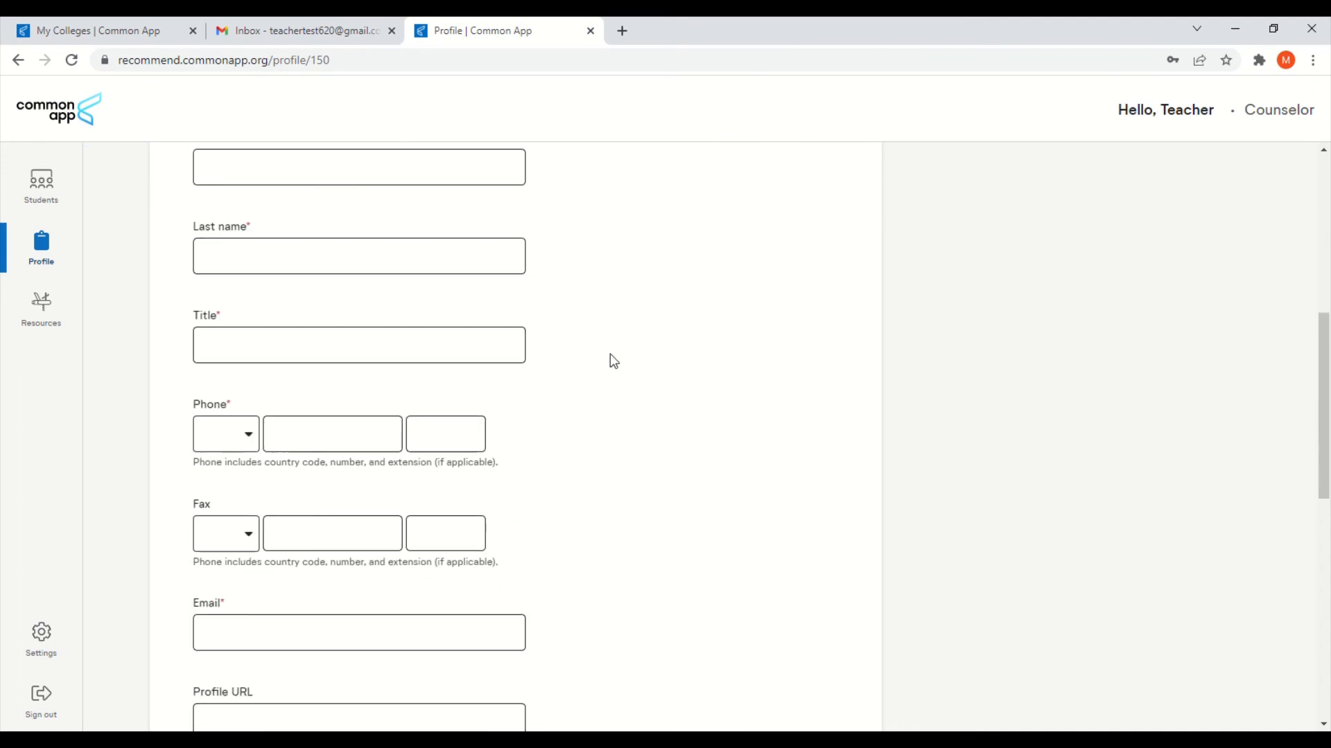
{"action": "scroll", "coordinate": [388, 362], "scroll_direction": "down", "scroll_amount": 1}
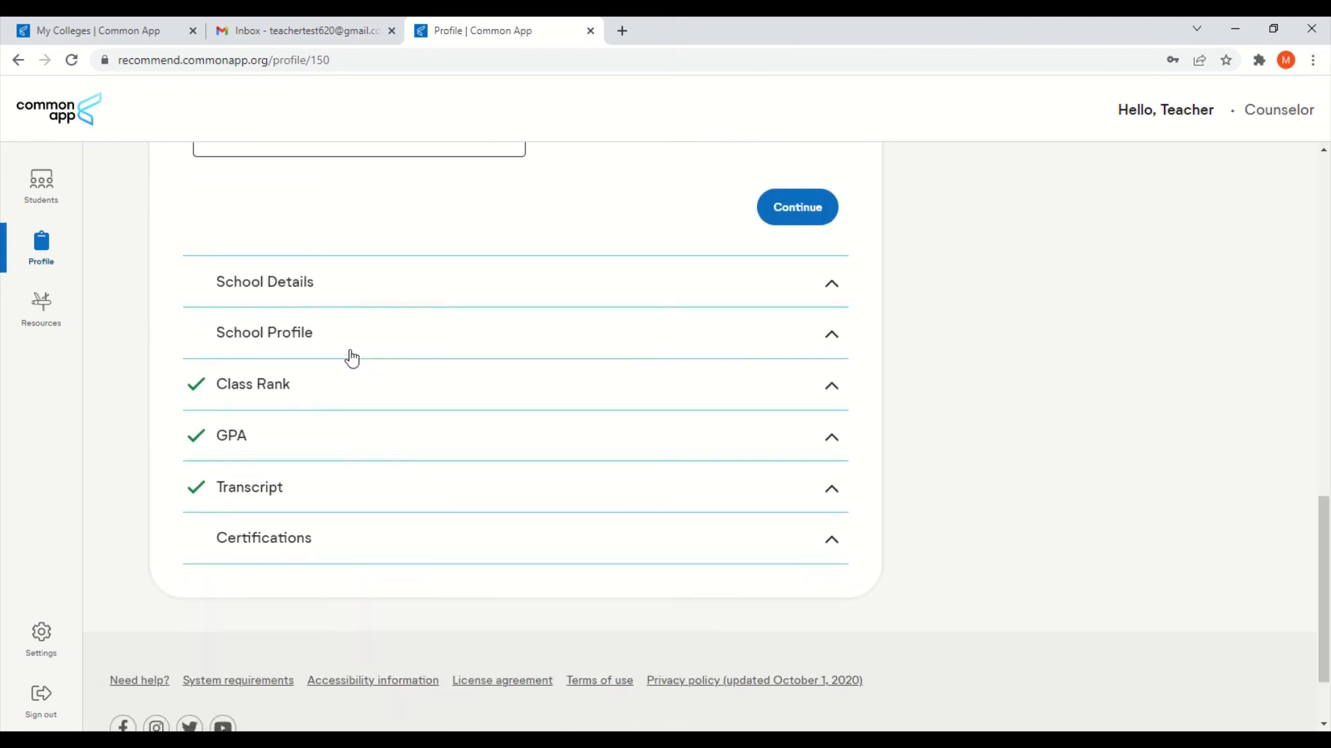
{"action": "scroll", "coordinate": [293, 347], "scroll_direction": "down", "scroll_amount": 1}
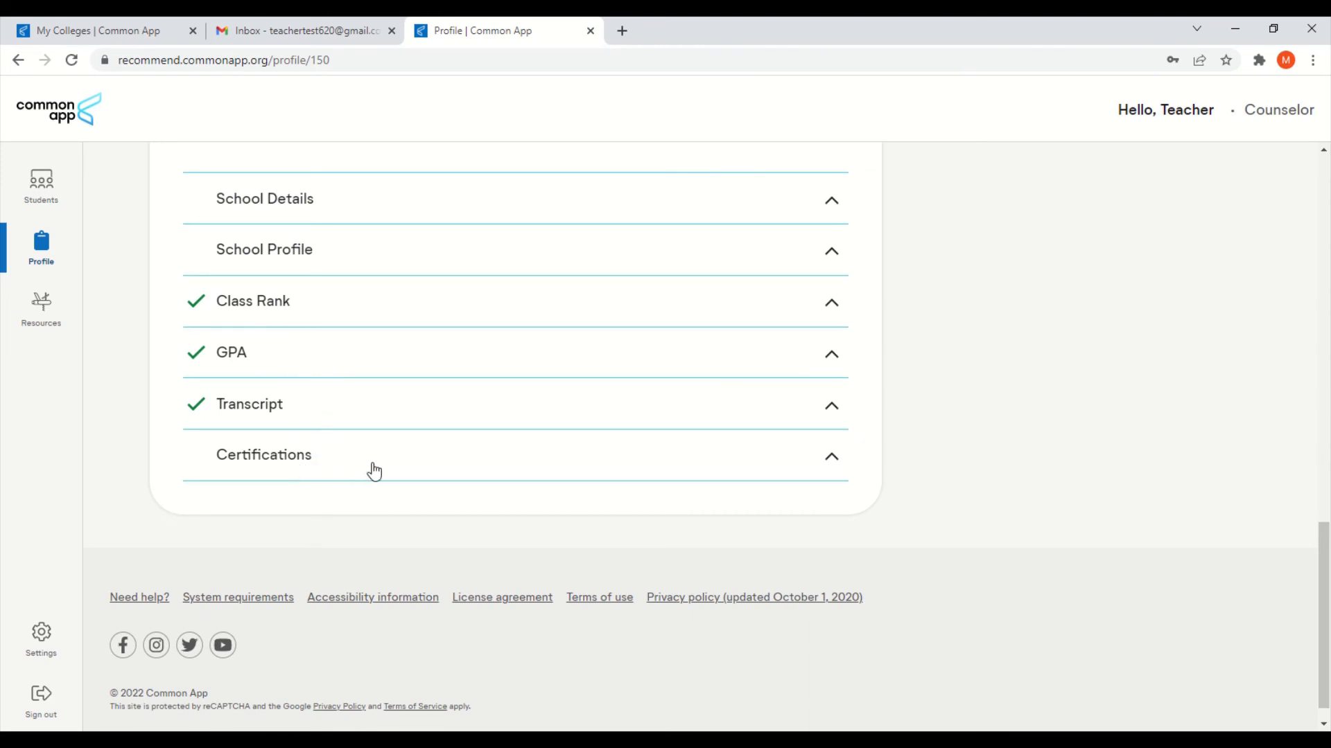
{"action": "scroll", "coordinate": [971, 522], "scroll_direction": "up", "scroll_amount": 6}
{"action": "scroll", "coordinate": [972, 523], "scroll_direction": "up", "scroll_amount": 9}
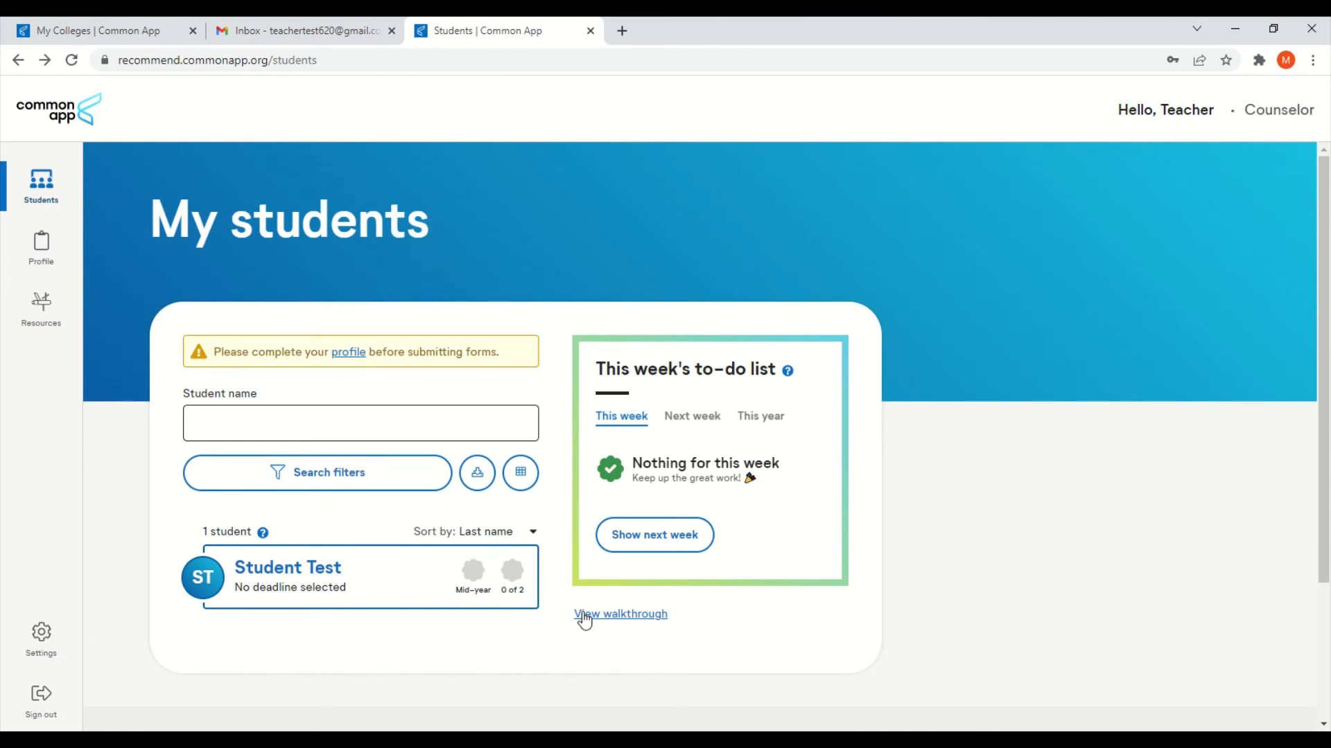
Step: Start the dashboard walkthrough and step past the Student list and Completion status tips to To-do lists
{"action": "left_click", "coordinate": [628, 626]}
{"action": "left_click", "coordinate": [724, 461]}
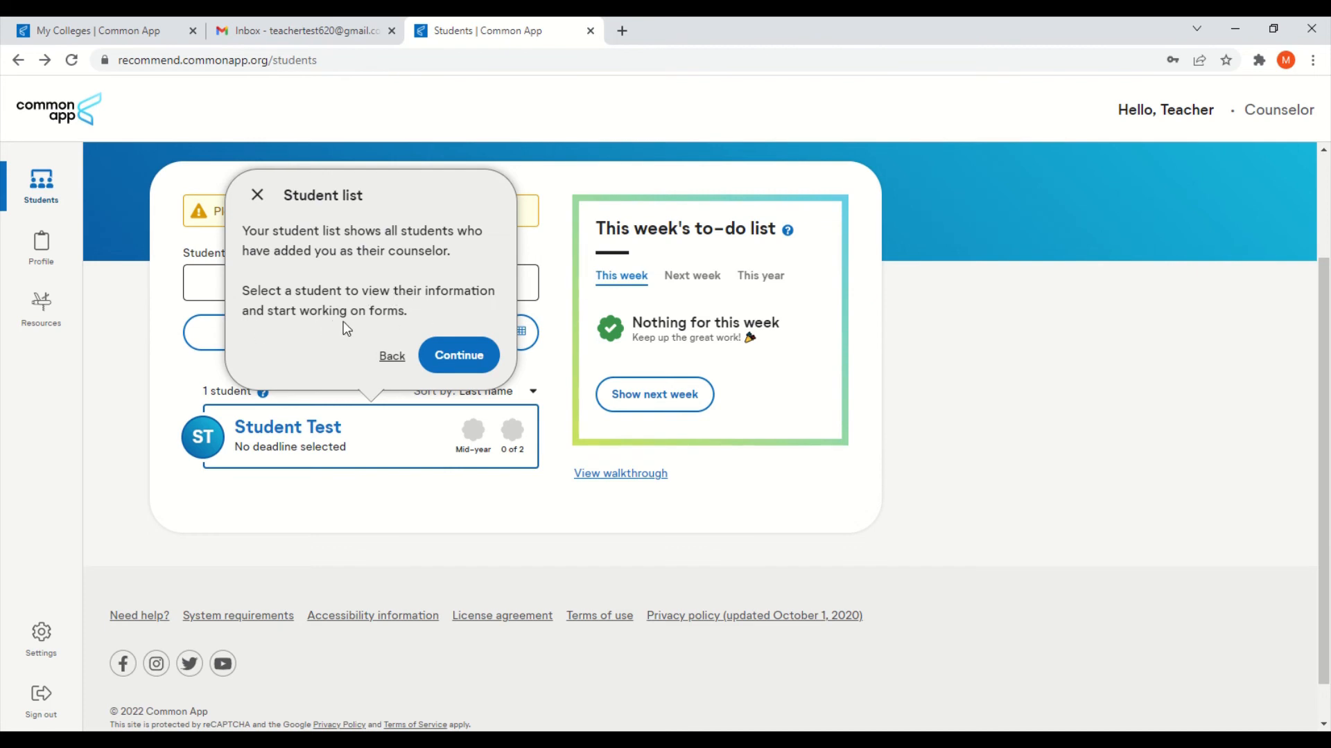
{"action": "left_click", "coordinate": [454, 355]}
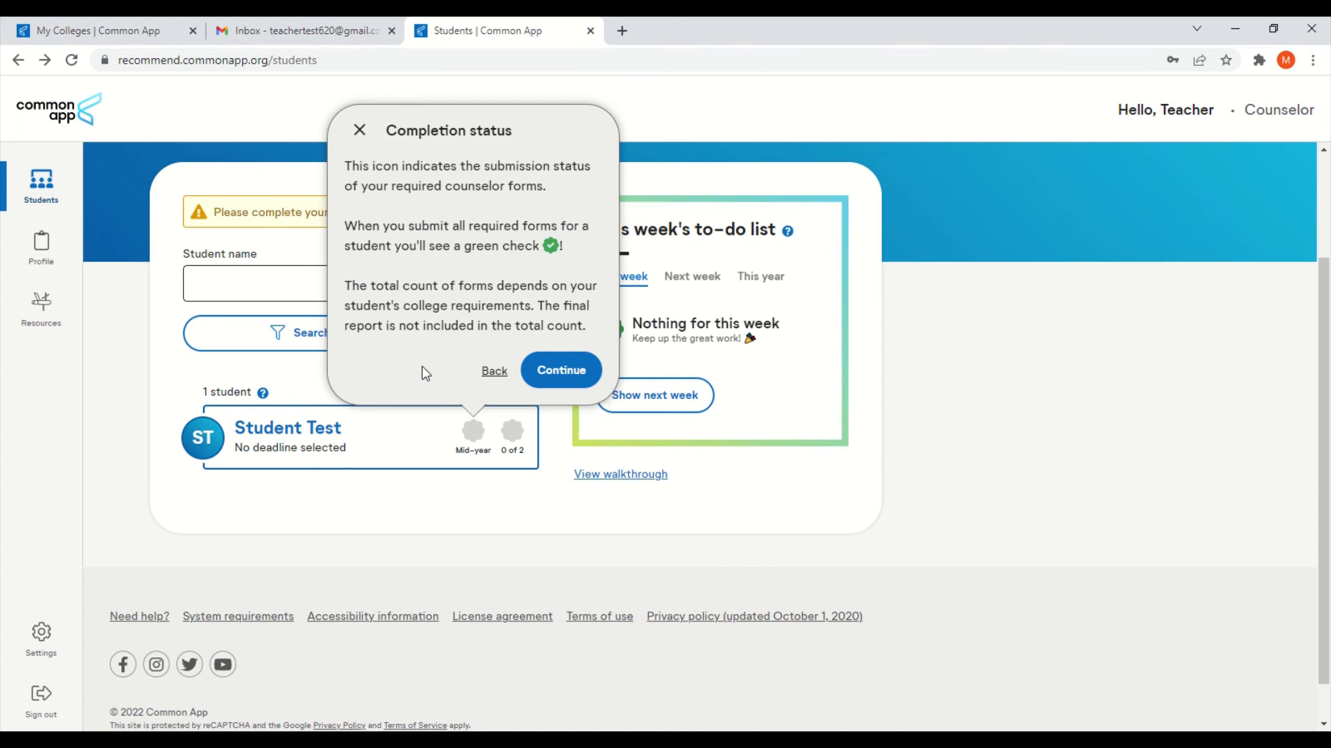
{"action": "left_click", "coordinate": [561, 370]}
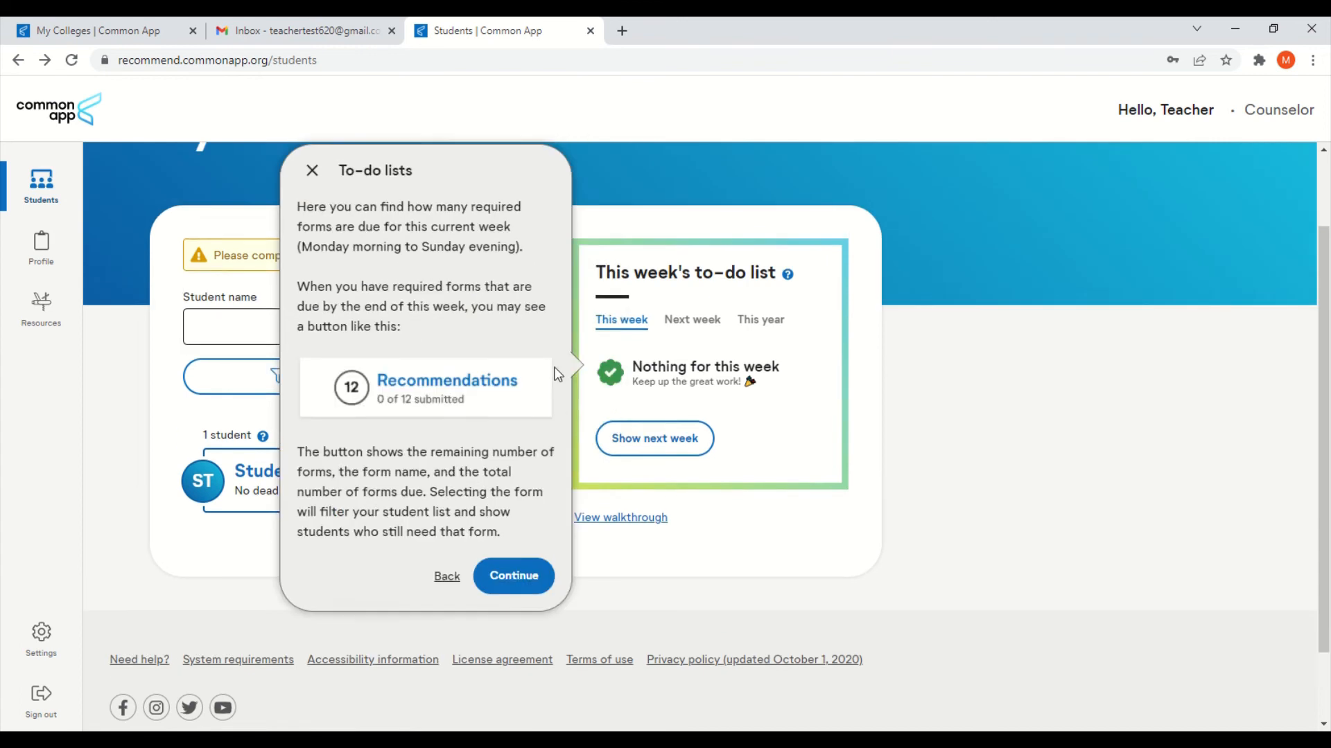
{"action": "scroll", "coordinate": [558, 374], "scroll_direction": "up", "scroll_amount": 1}
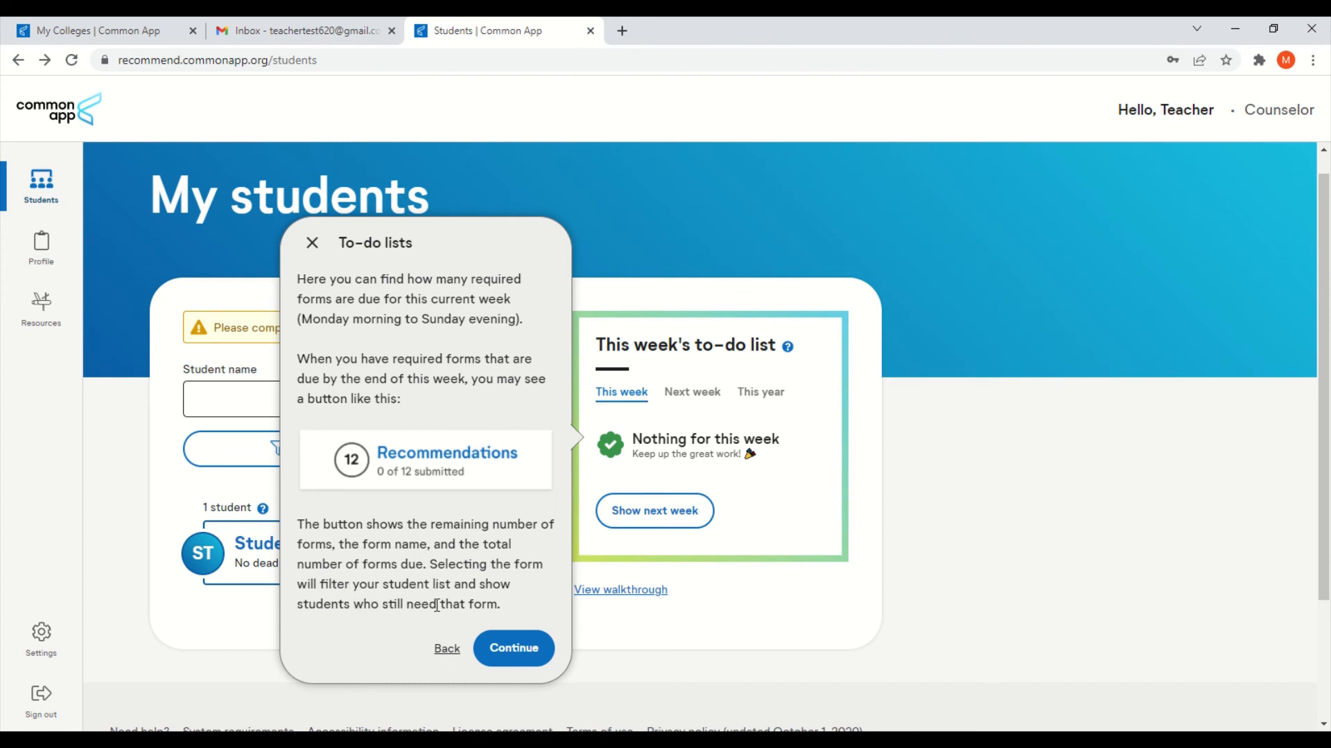
Step: Finish the To-do lists, Resources and Profile walkthrough tips, then open Student Test's details page
{"action": "left_click", "coordinate": [512, 648]}
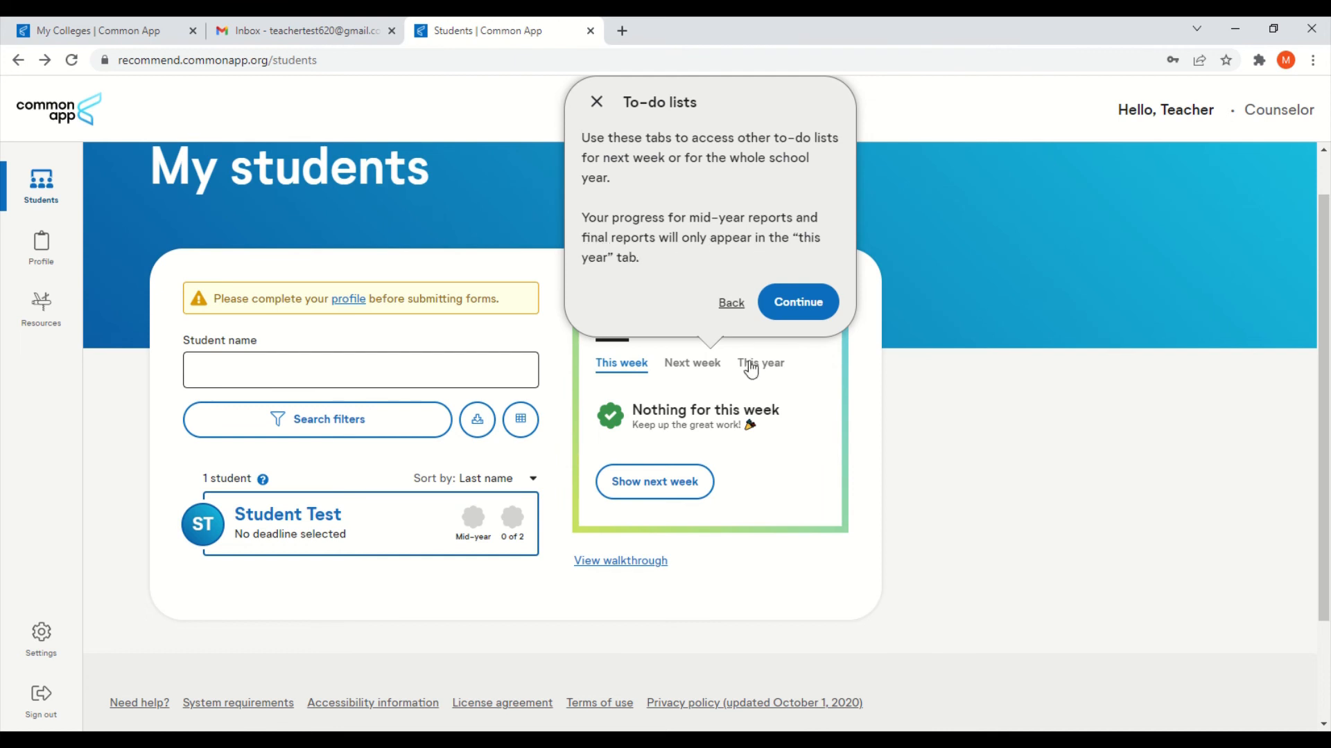
{"action": "left_click", "coordinate": [783, 301]}
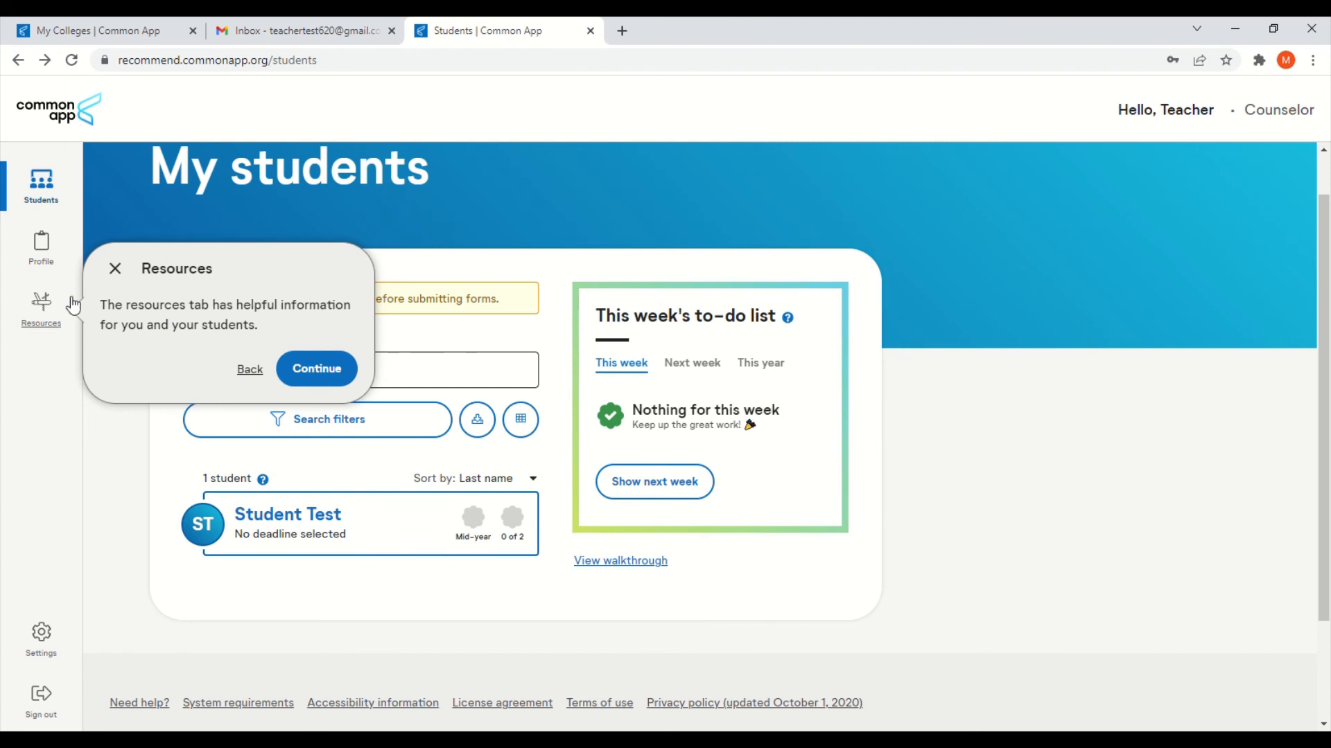
{"action": "left_click", "coordinate": [311, 366]}
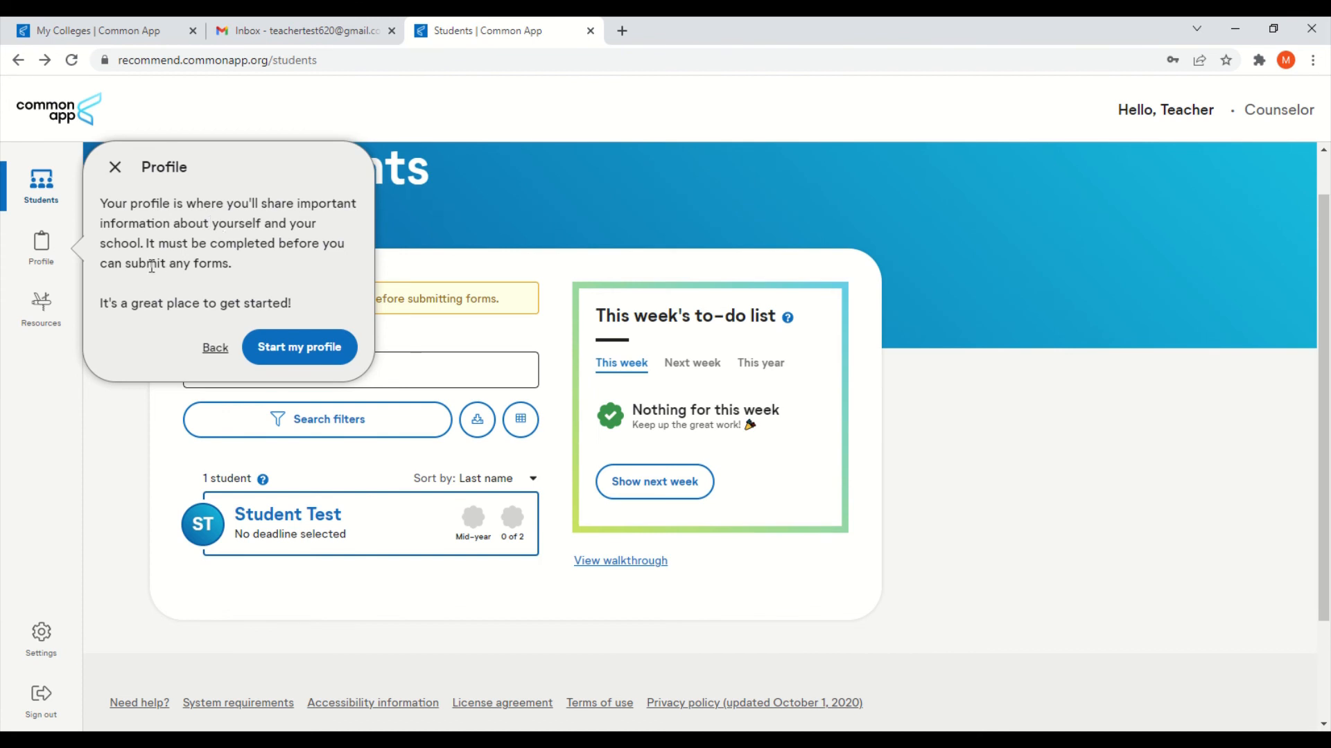
{"action": "left_click", "coordinate": [215, 347]}
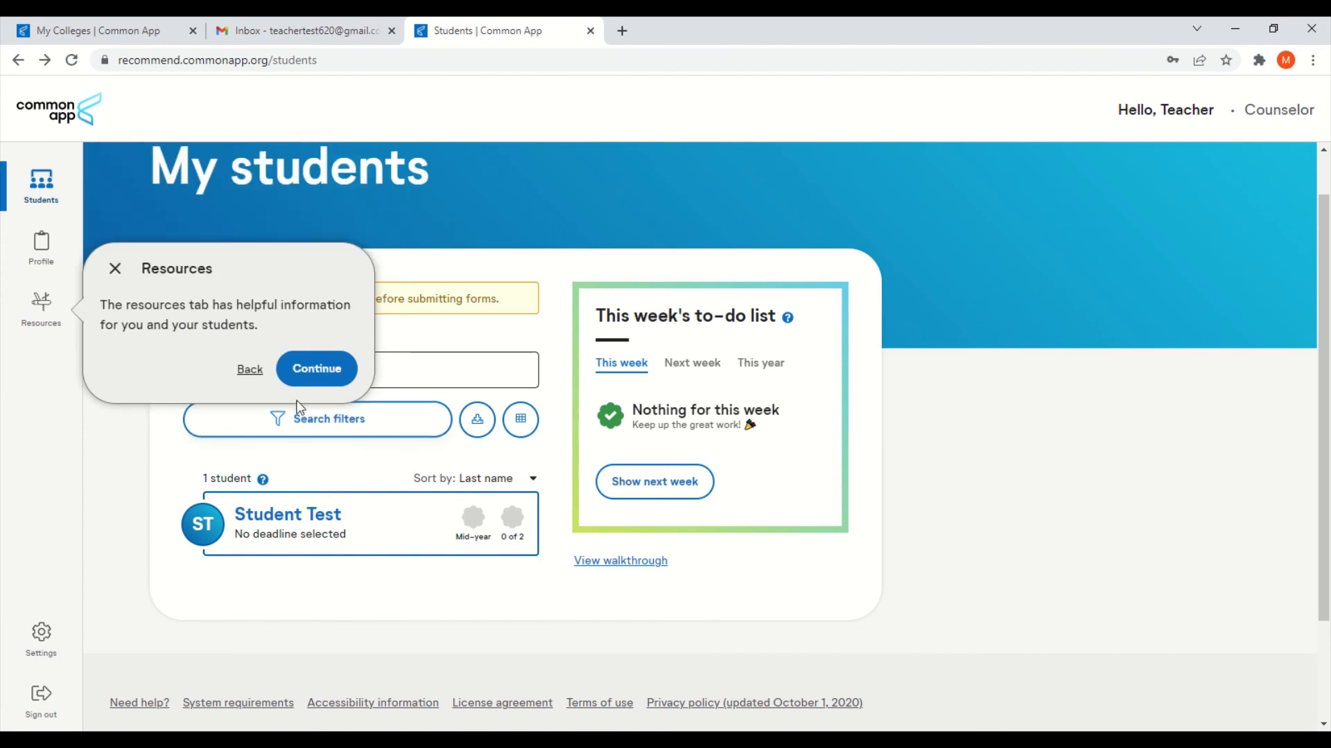
{"action": "left_click", "coordinate": [317, 369]}
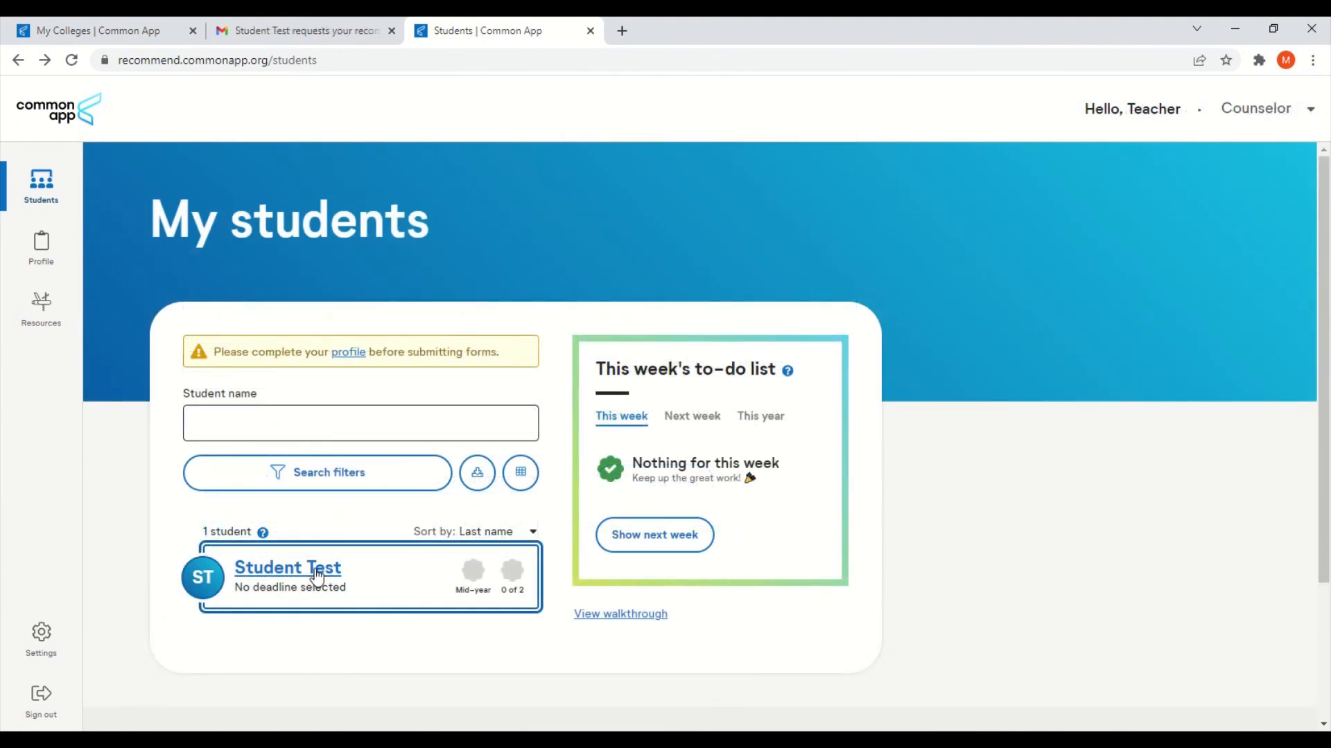
{"action": "left_click", "coordinate": [317, 574]}
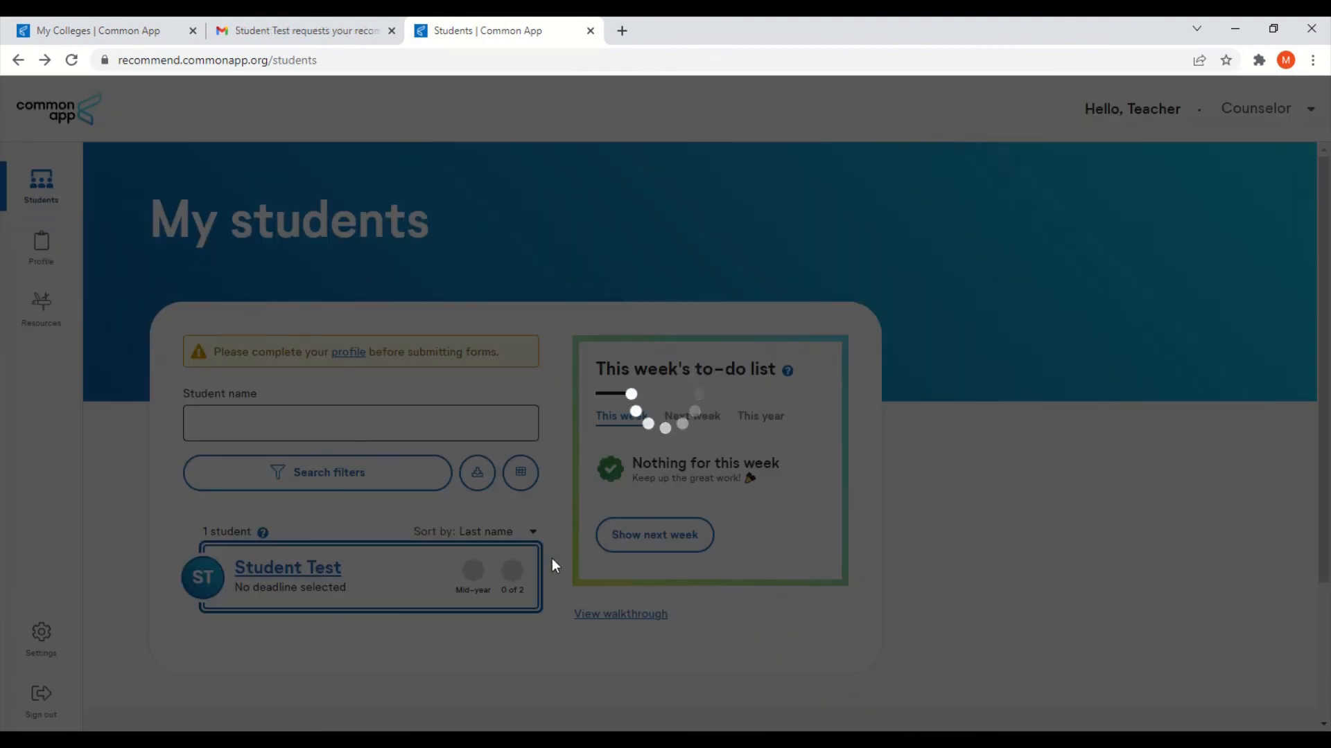
{"action": "scroll", "coordinate": [1102, 490], "scroll_direction": "down", "scroll_amount": 2}
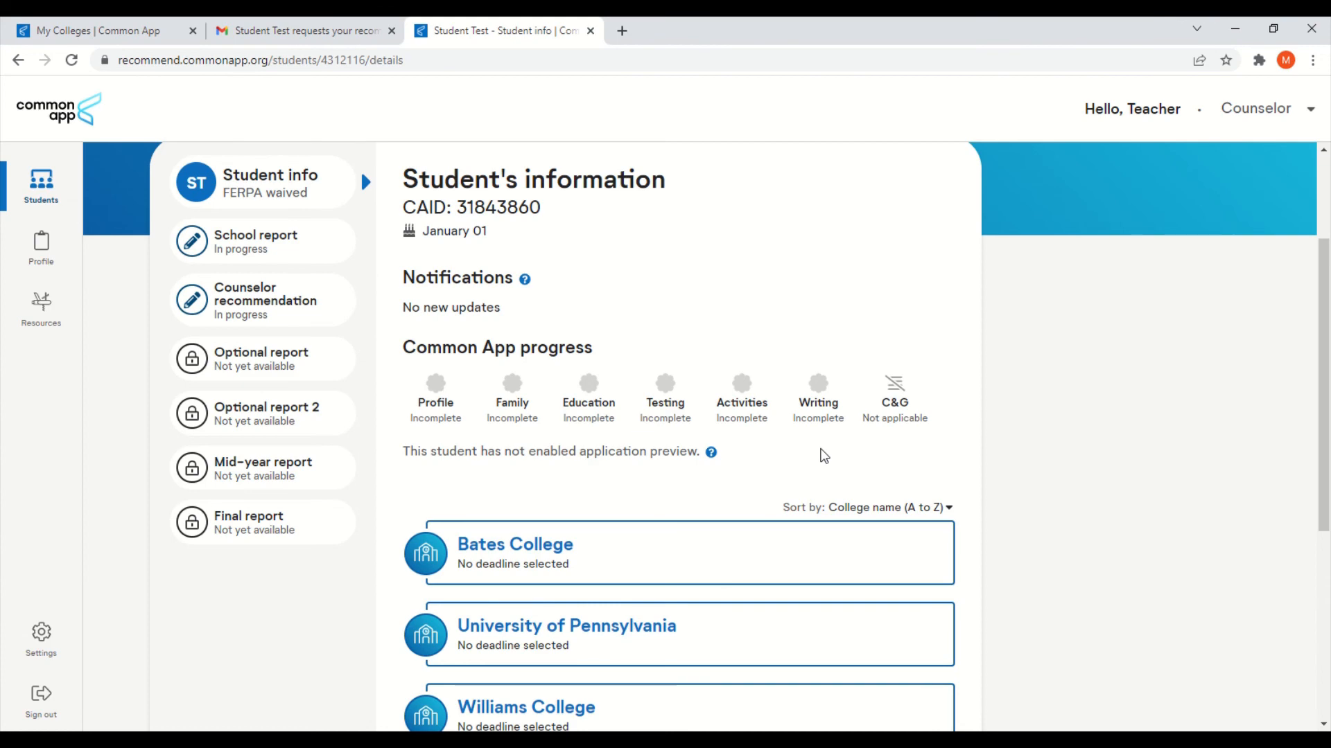
{"action": "scroll", "coordinate": [820, 455], "scroll_direction": "up", "scroll_amount": 1}
{"action": "scroll", "coordinate": [735, 483], "scroll_direction": "down", "scroll_amount": 2}
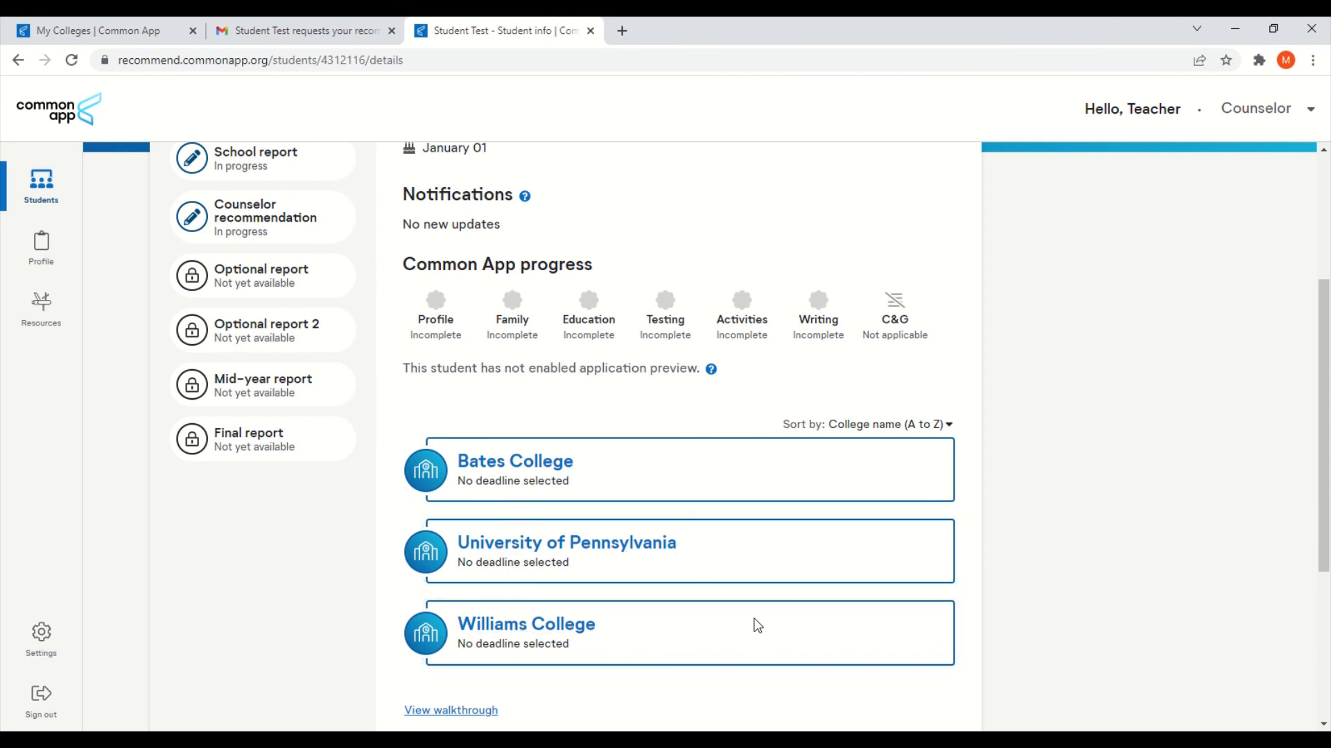
{"action": "scroll", "coordinate": [725, 586], "scroll_direction": "up", "scroll_amount": 1}
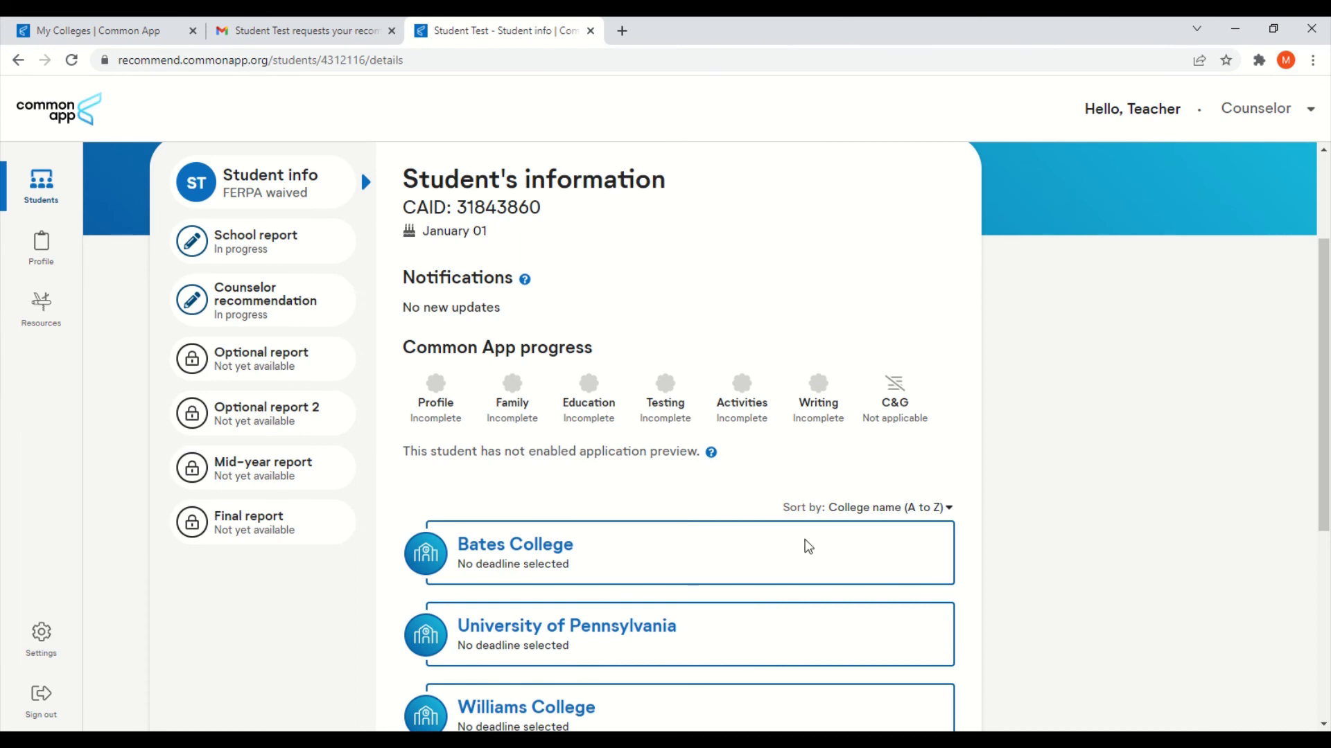
{"action": "scroll", "coordinate": [804, 544], "scroll_direction": "up", "scroll_amount": 2}
{"action": "scroll", "coordinate": [797, 530], "scroll_direction": "down", "scroll_amount": 1}
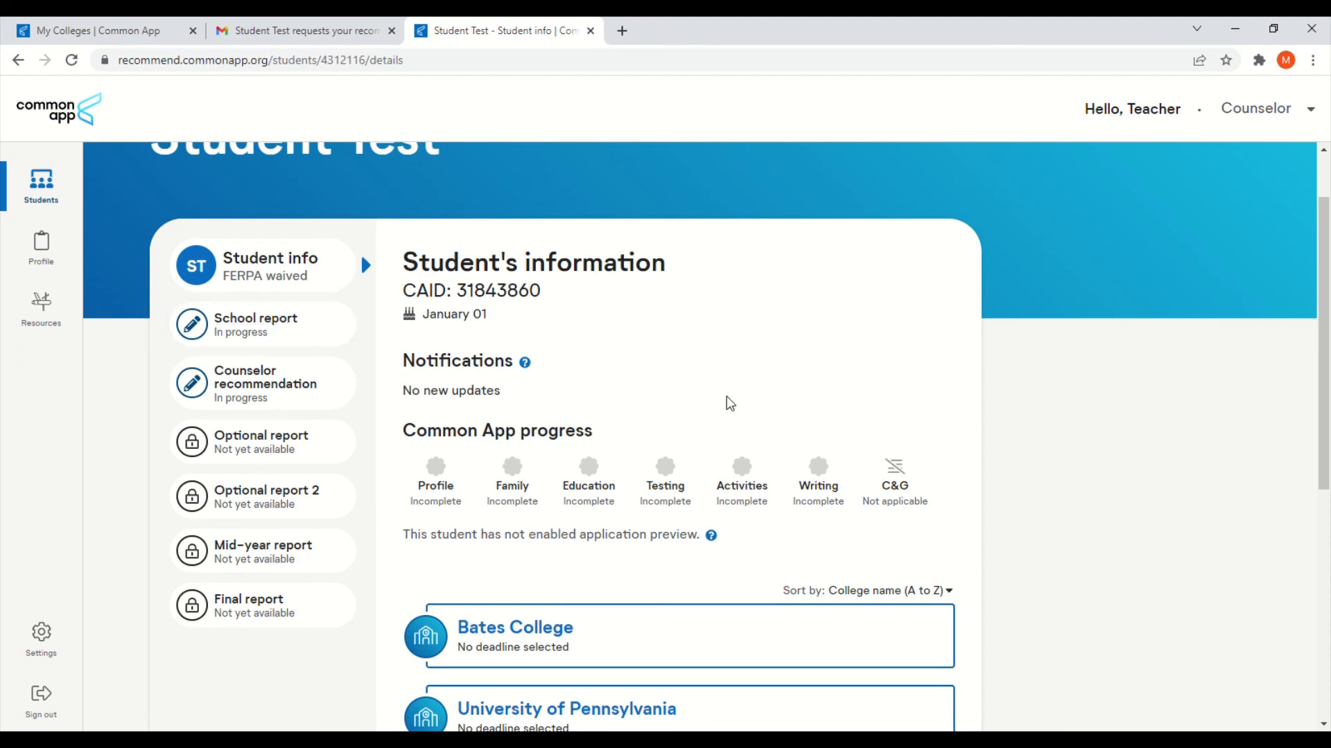
{"action": "scroll", "coordinate": [730, 403], "scroll_direction": "down", "scroll_amount": 3}
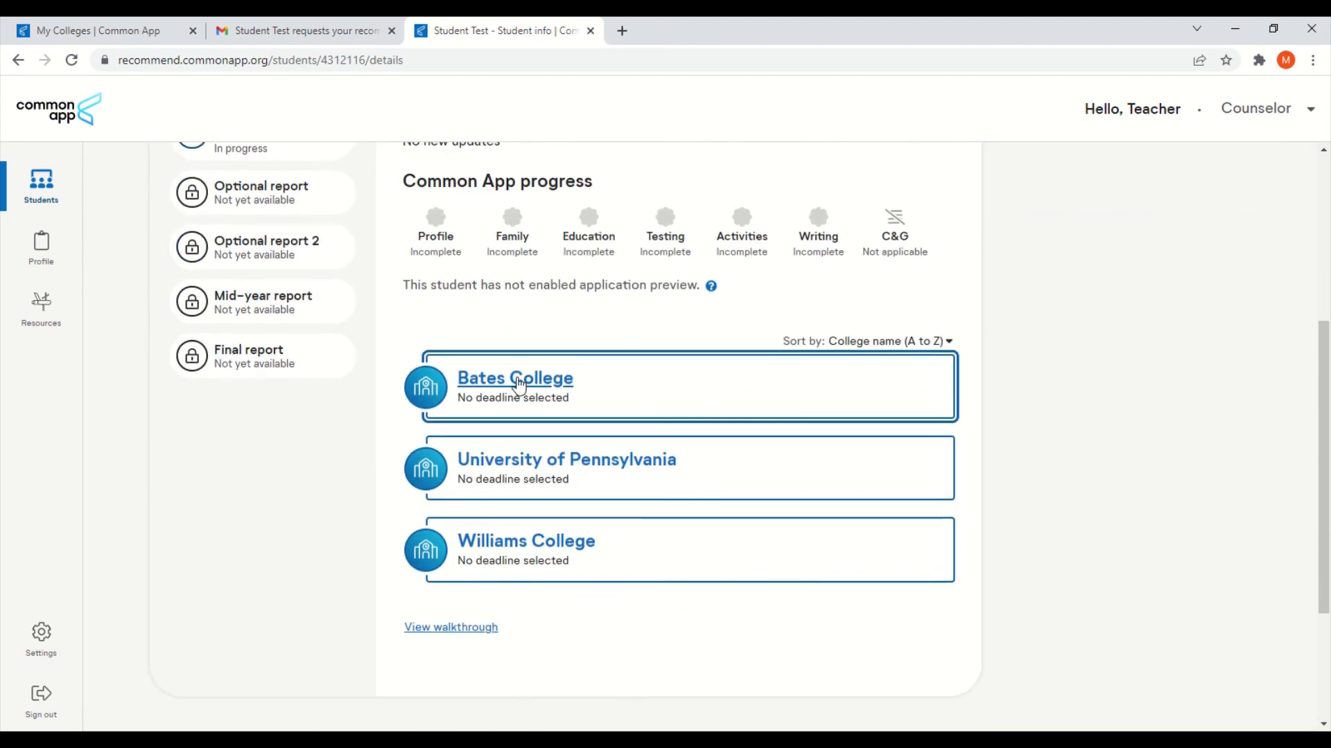
Step: Open Student Test's Bates College details, highlighting the 'No deadline selected' note and reviewing required counselor forms
{"action": "left_click", "coordinate": [518, 384]}
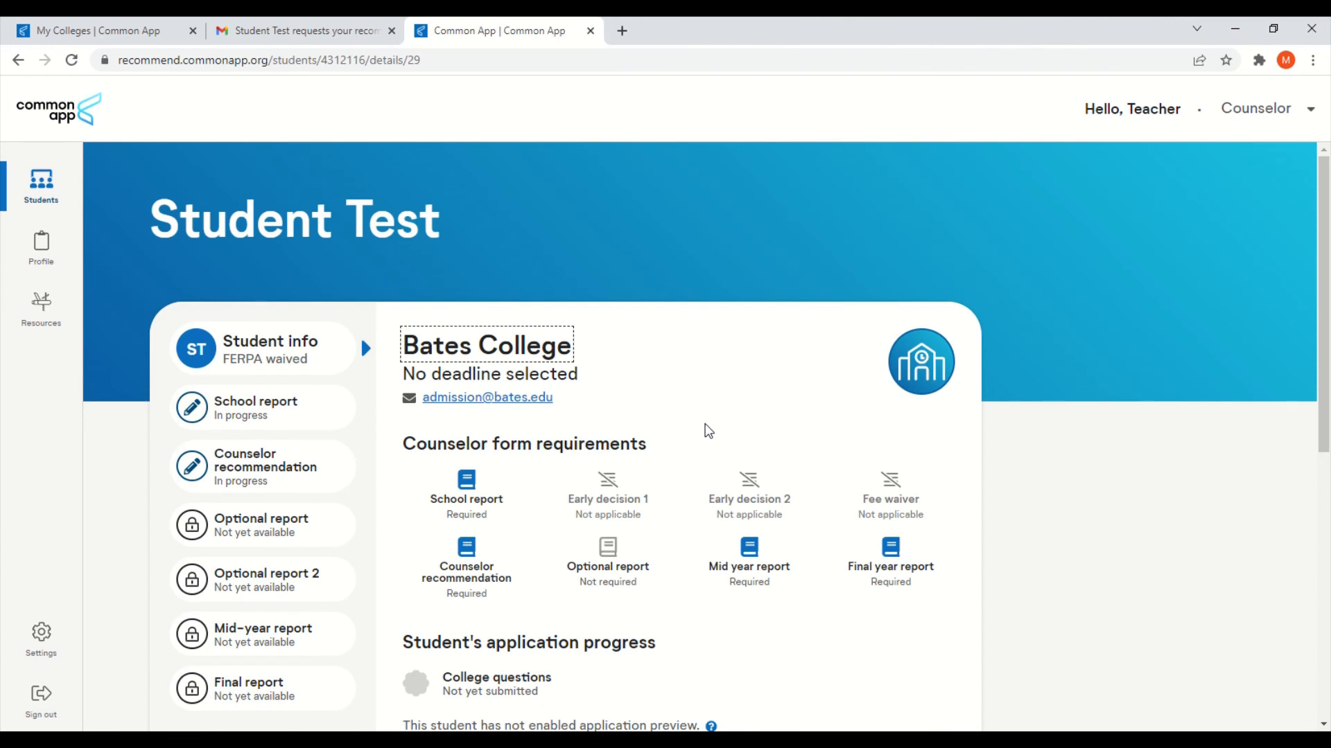
{"action": "scroll", "coordinate": [841, 535], "scroll_direction": "down", "scroll_amount": 1}
{"action": "scroll", "coordinate": [855, 558], "scroll_direction": "down", "scroll_amount": 1}
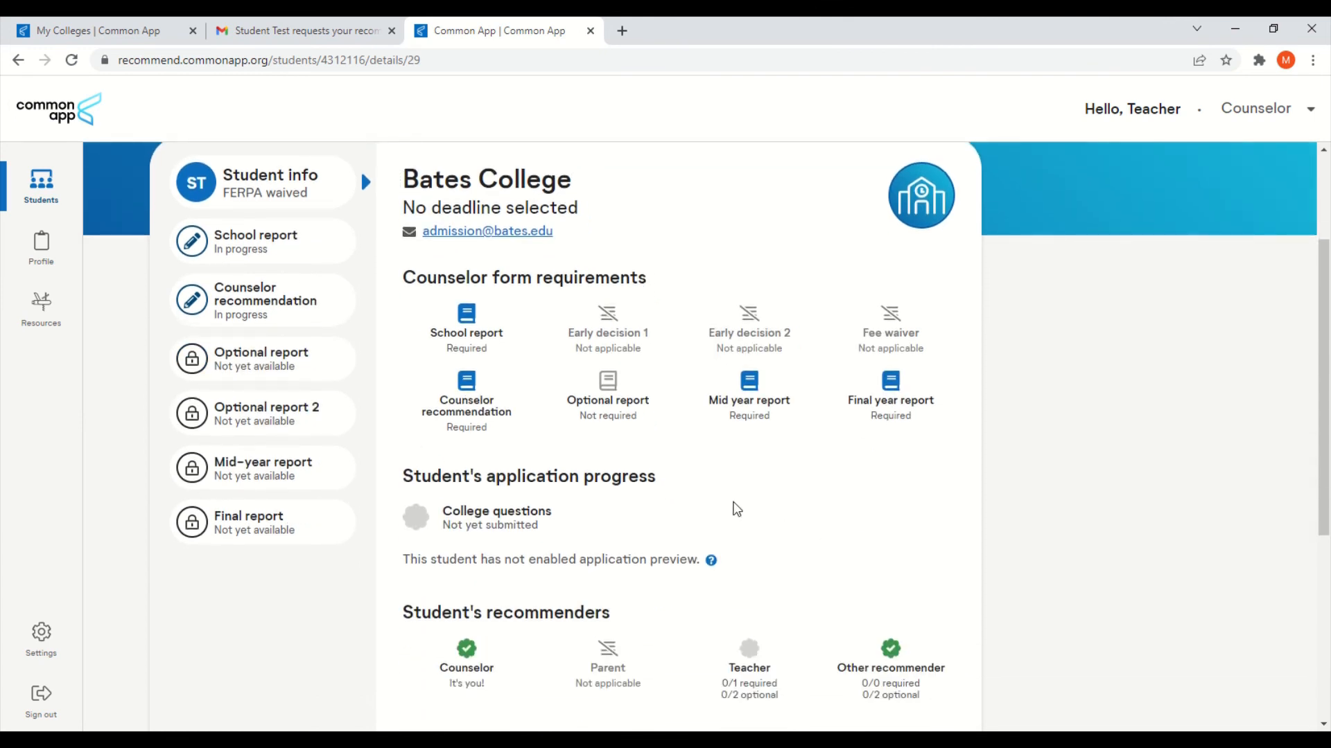
{"action": "left_click_drag", "start_coordinate": [406, 206], "coordinate": [610, 215]}
{"action": "left_click", "coordinate": [646, 236]}
{"action": "scroll", "coordinate": [586, 240], "scroll_direction": "down", "scroll_amount": 1}
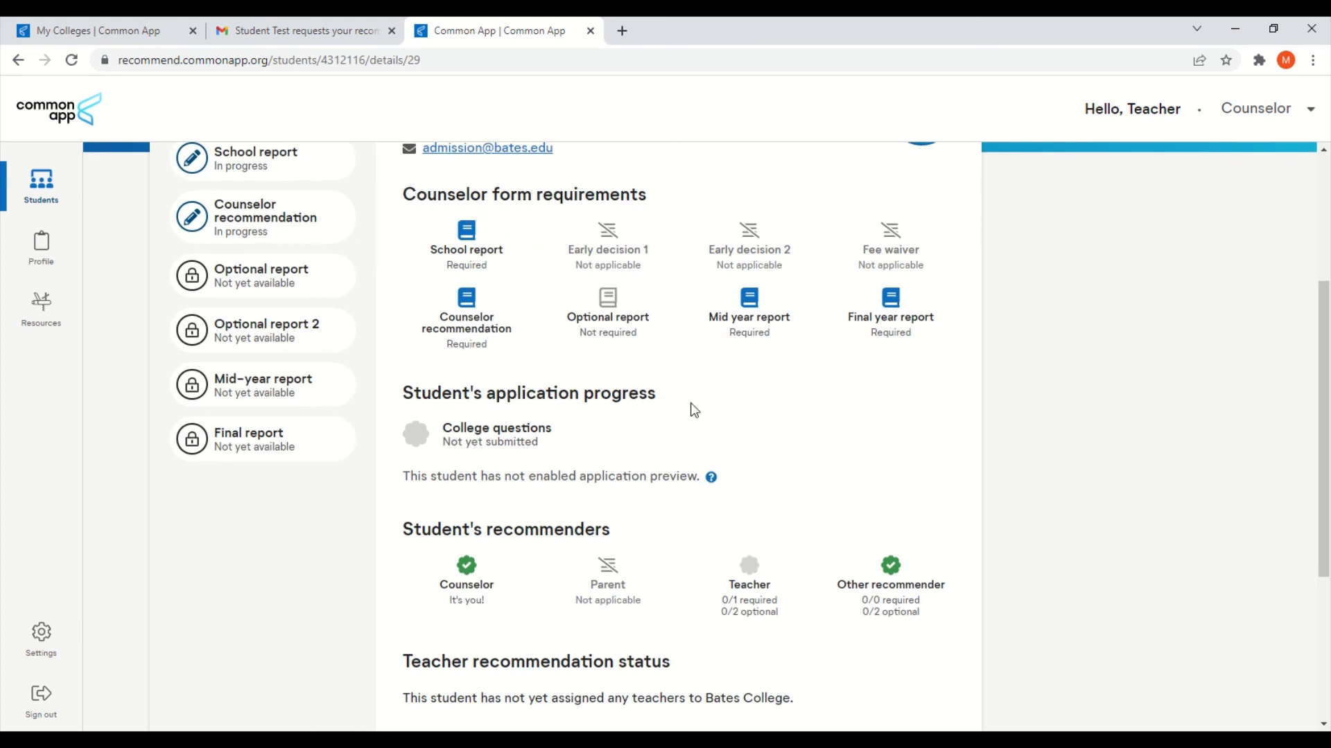
{"action": "scroll", "coordinate": [781, 419], "scroll_direction": "down", "scroll_amount": 2}
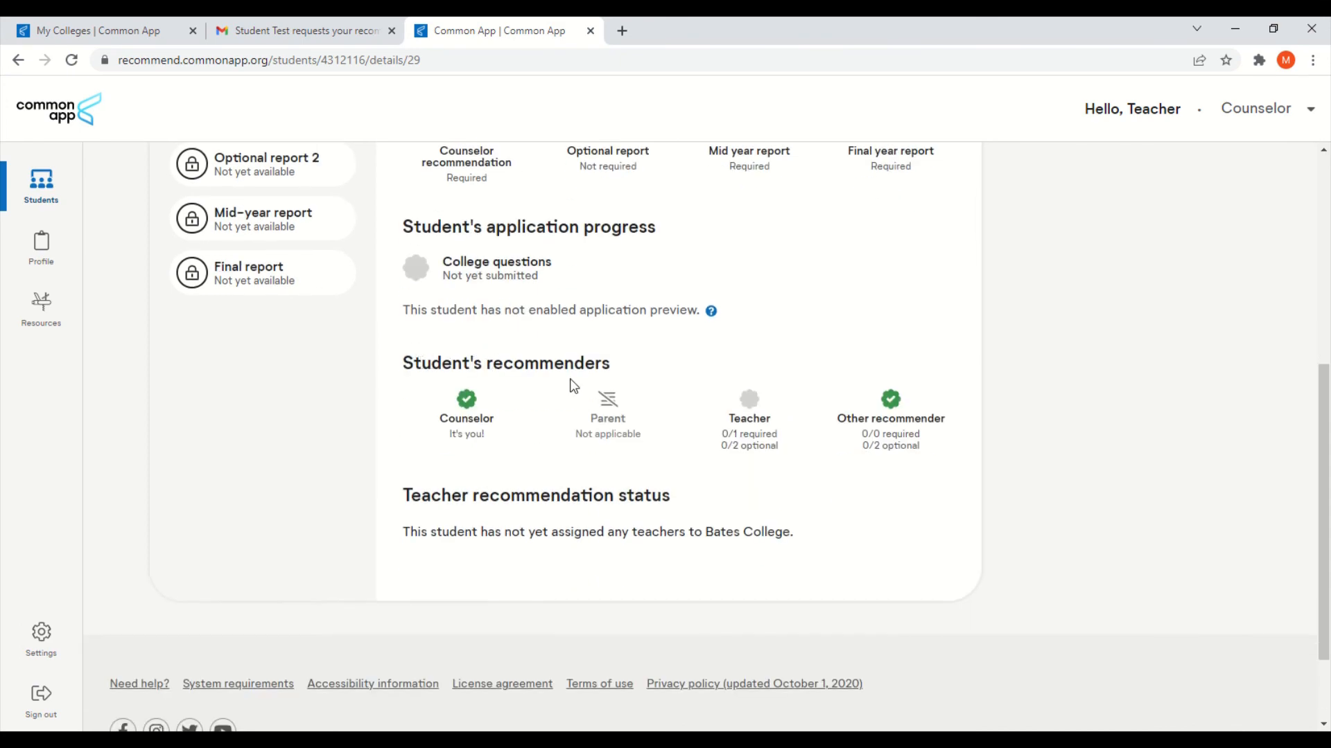
{"action": "scroll", "coordinate": [955, 492], "scroll_direction": "up", "scroll_amount": 3}
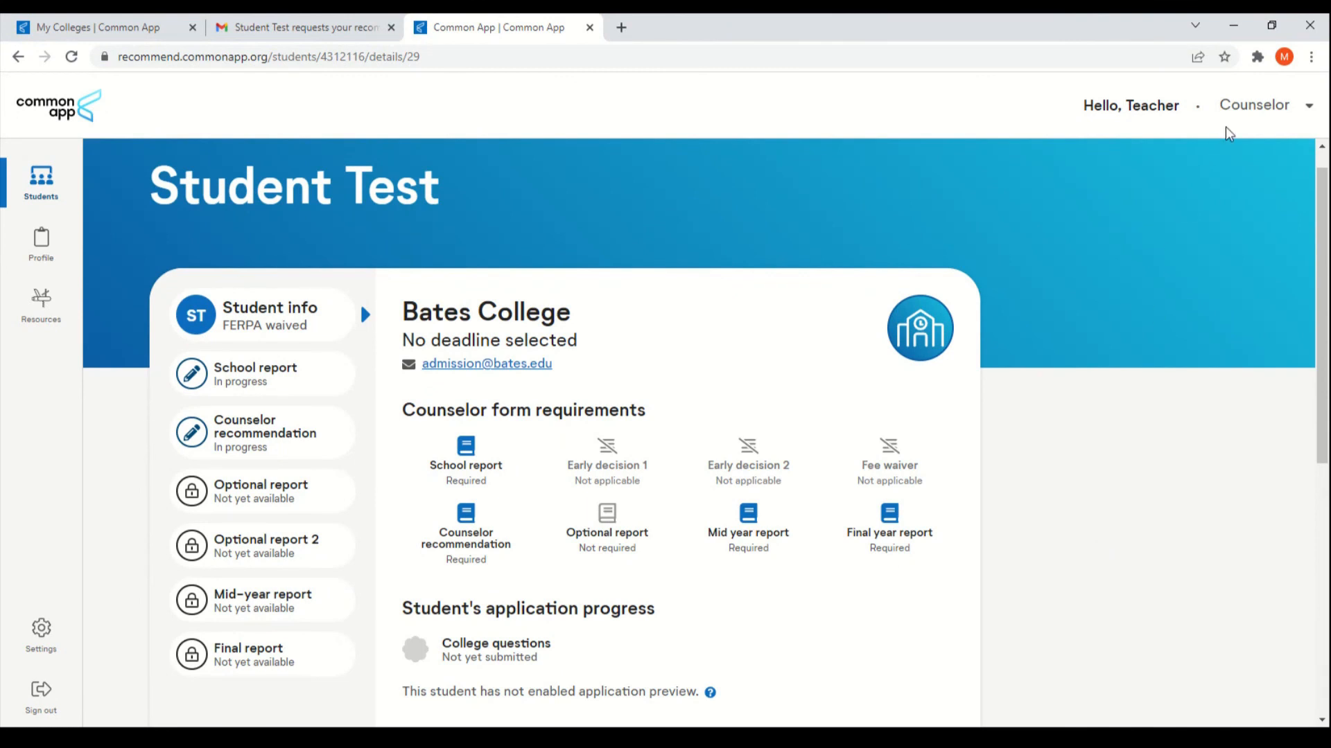
Step: Switch the account from Counselor to Teacher and open Student Test's details showing University of Pennsylvania
{"action": "left_click", "coordinate": [1244, 115]}
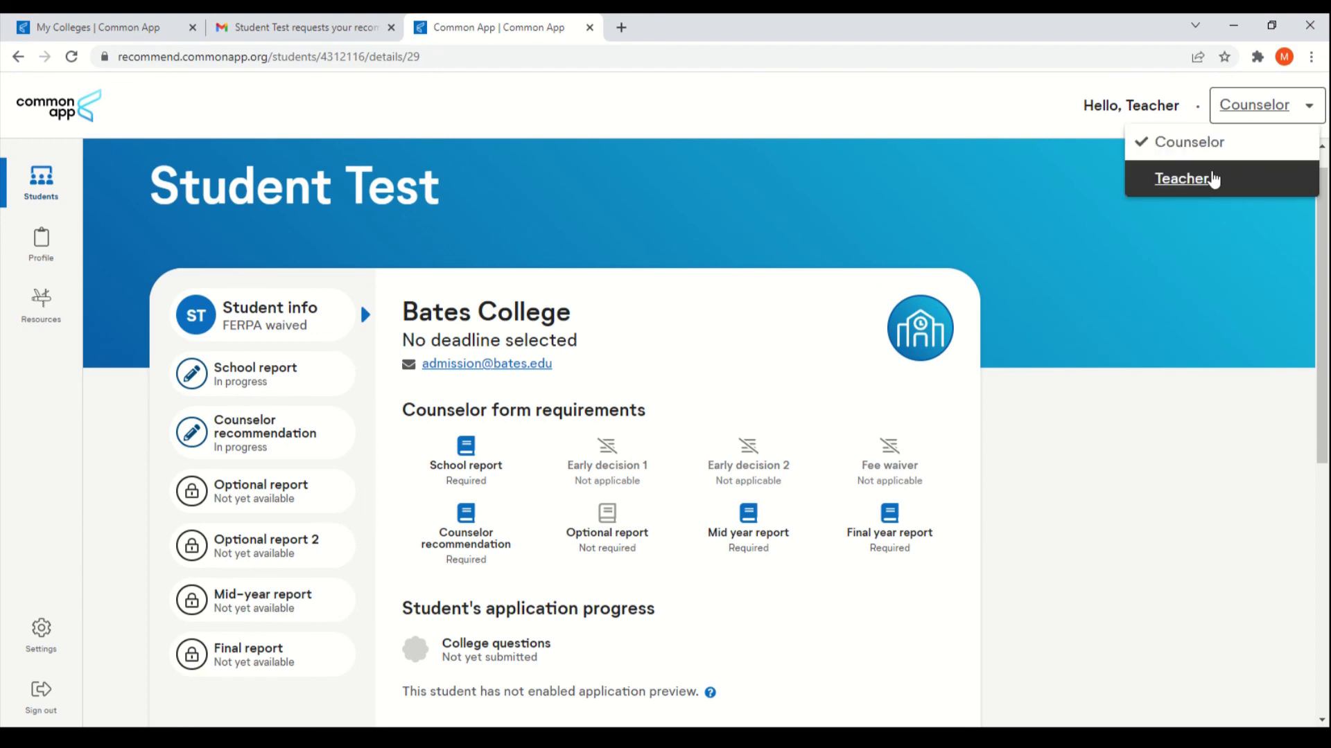
{"action": "left_click", "coordinate": [1186, 182]}
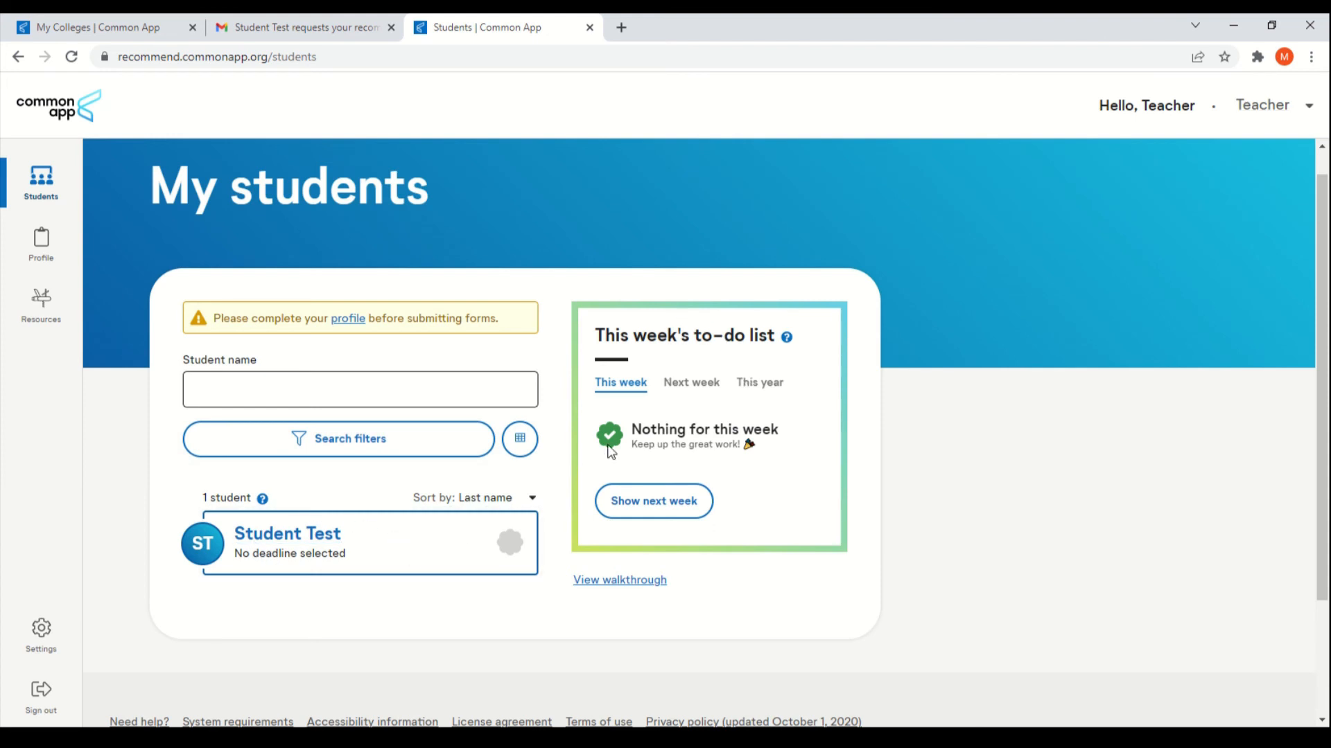
{"action": "left_click", "coordinate": [289, 543]}
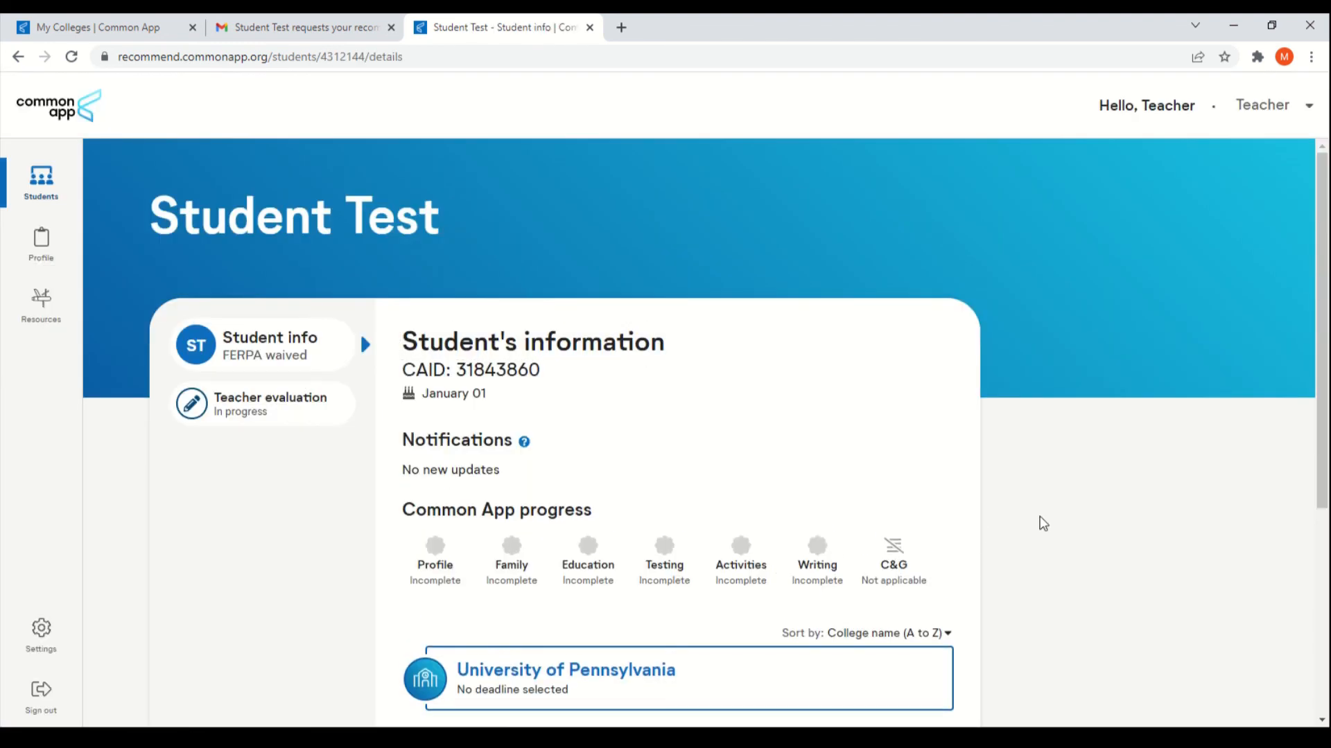
{"action": "scroll", "coordinate": [1043, 525], "scroll_direction": "down", "scroll_amount": 1}
{"action": "scroll", "coordinate": [1039, 525], "scroll_direction": "down", "scroll_amount": 1}
{"action": "scroll", "coordinate": [1033, 526], "scroll_direction": "up", "scroll_amount": 1}
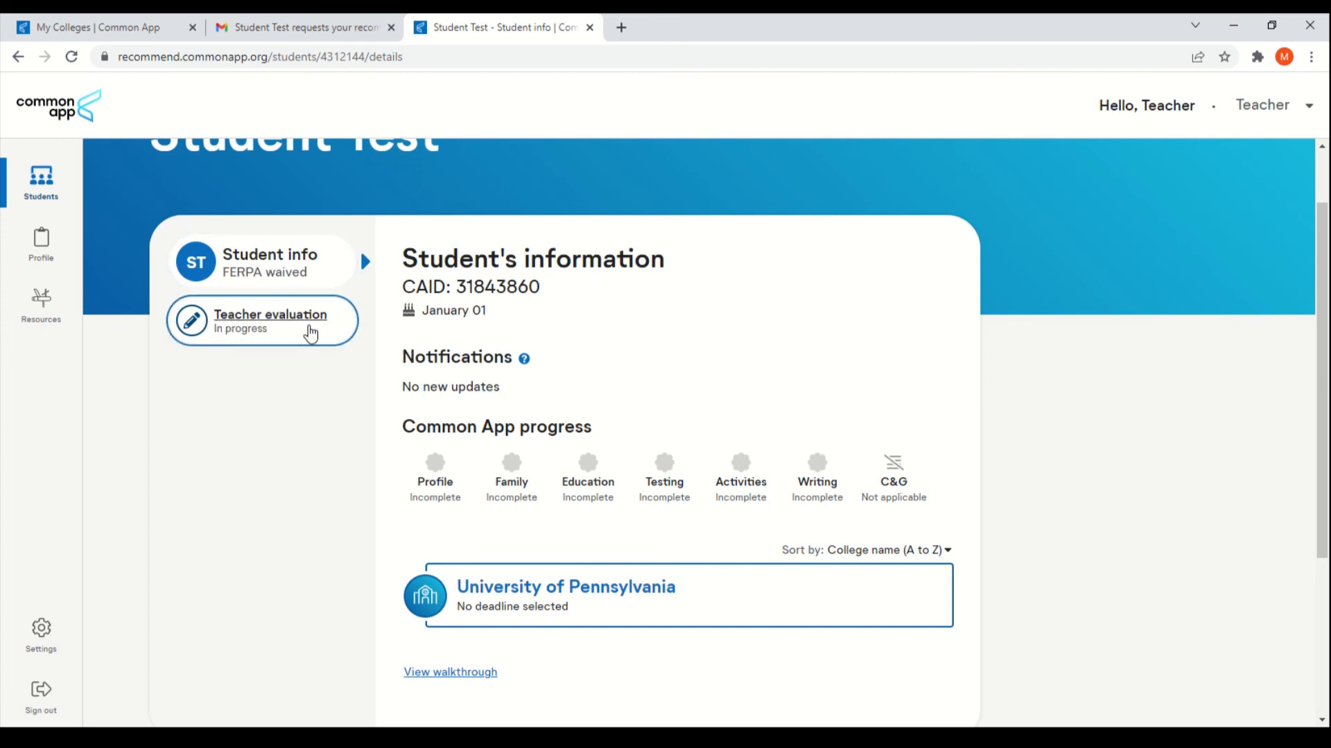
Step: Open the Teacher evaluation, expand Written Evaluation to review its questions, then return to Students
{"action": "left_click", "coordinate": [309, 334]}
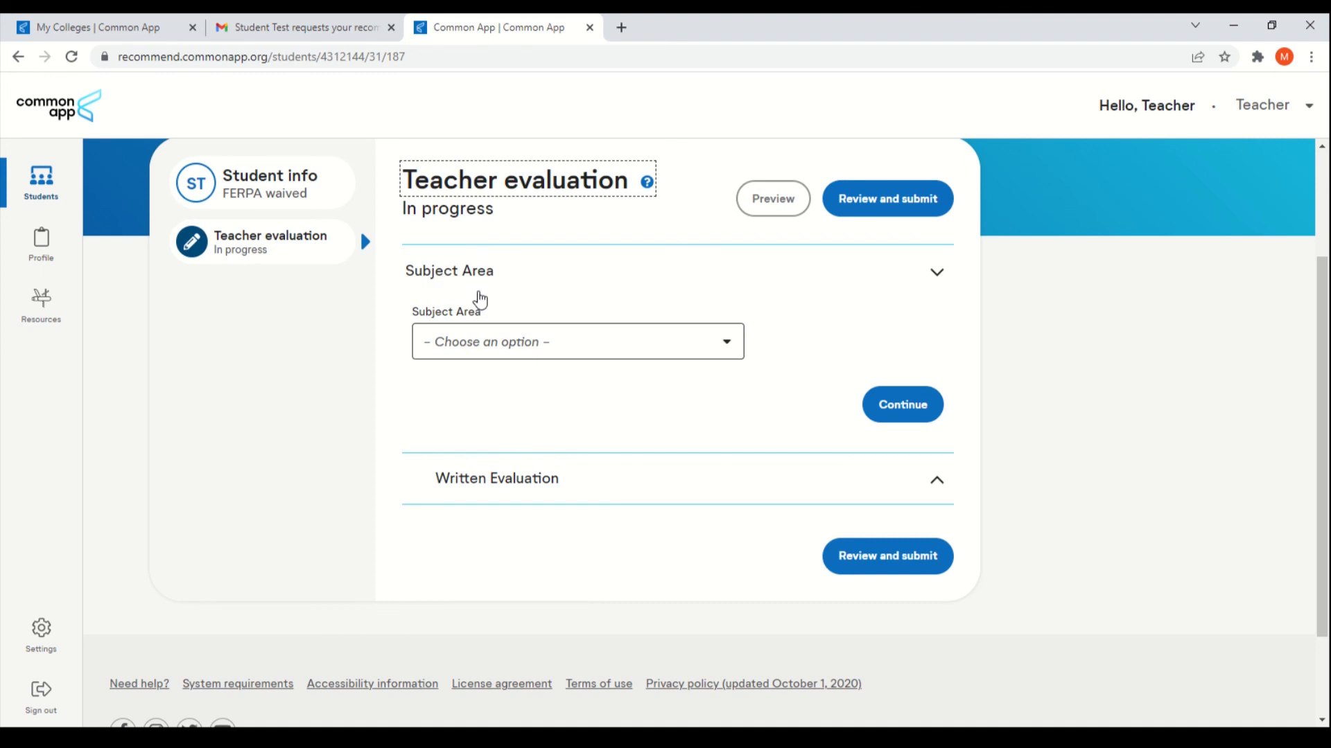
{"action": "left_click", "coordinate": [530, 489]}
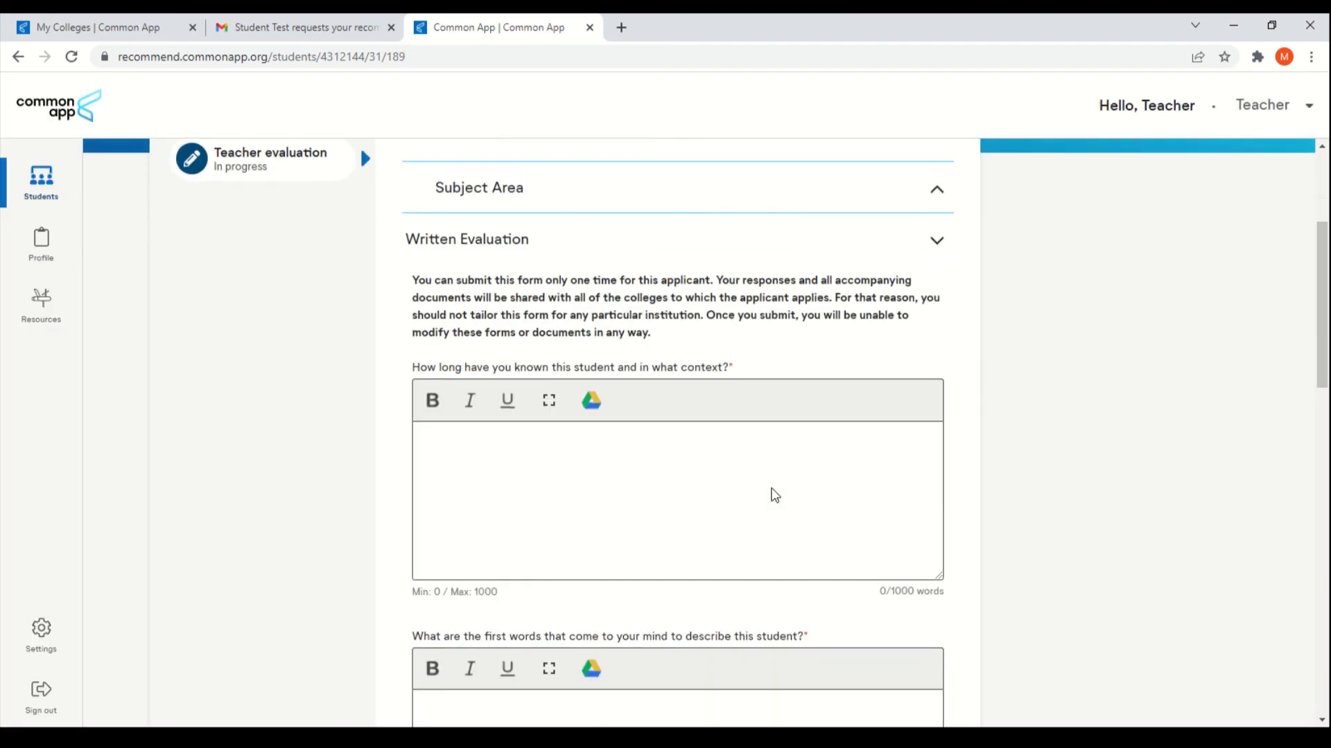
{"action": "scroll", "coordinate": [773, 485], "scroll_direction": "down", "scroll_amount": 8}
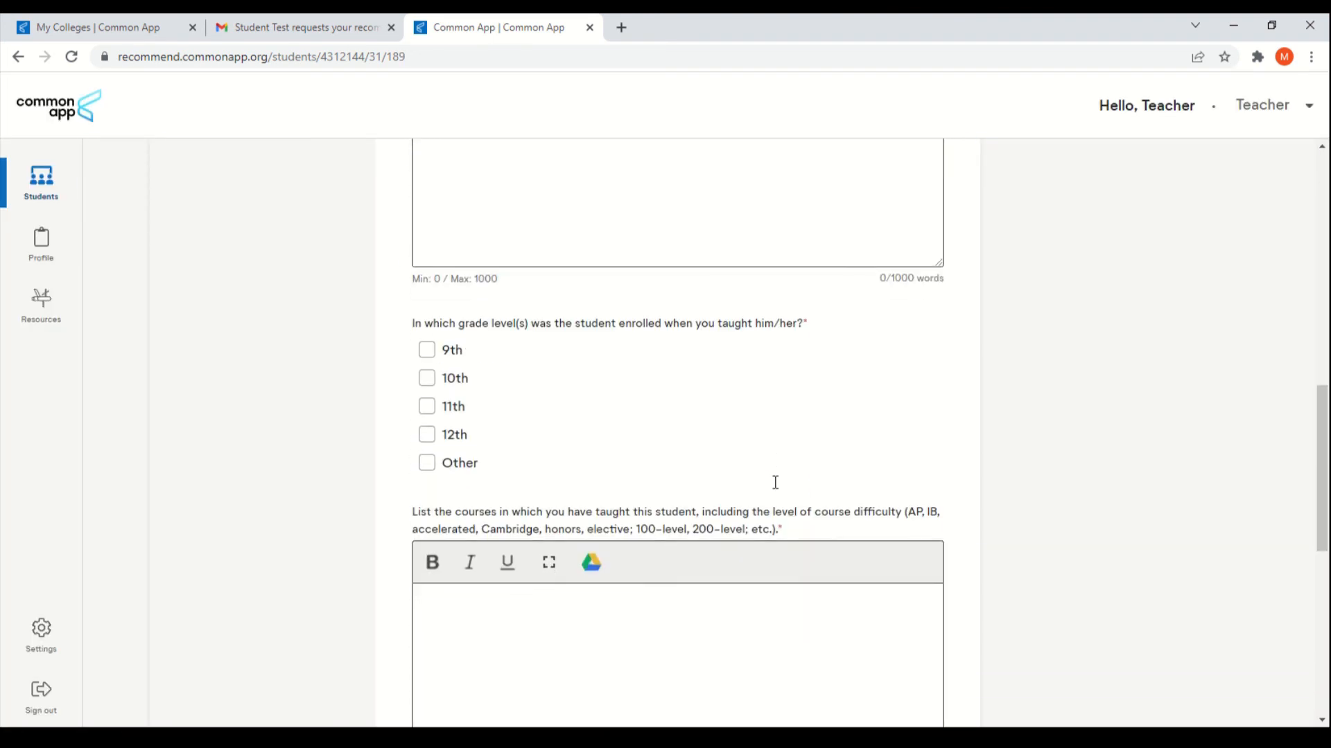
{"action": "scroll", "coordinate": [775, 483], "scroll_direction": "down", "scroll_amount": 2}
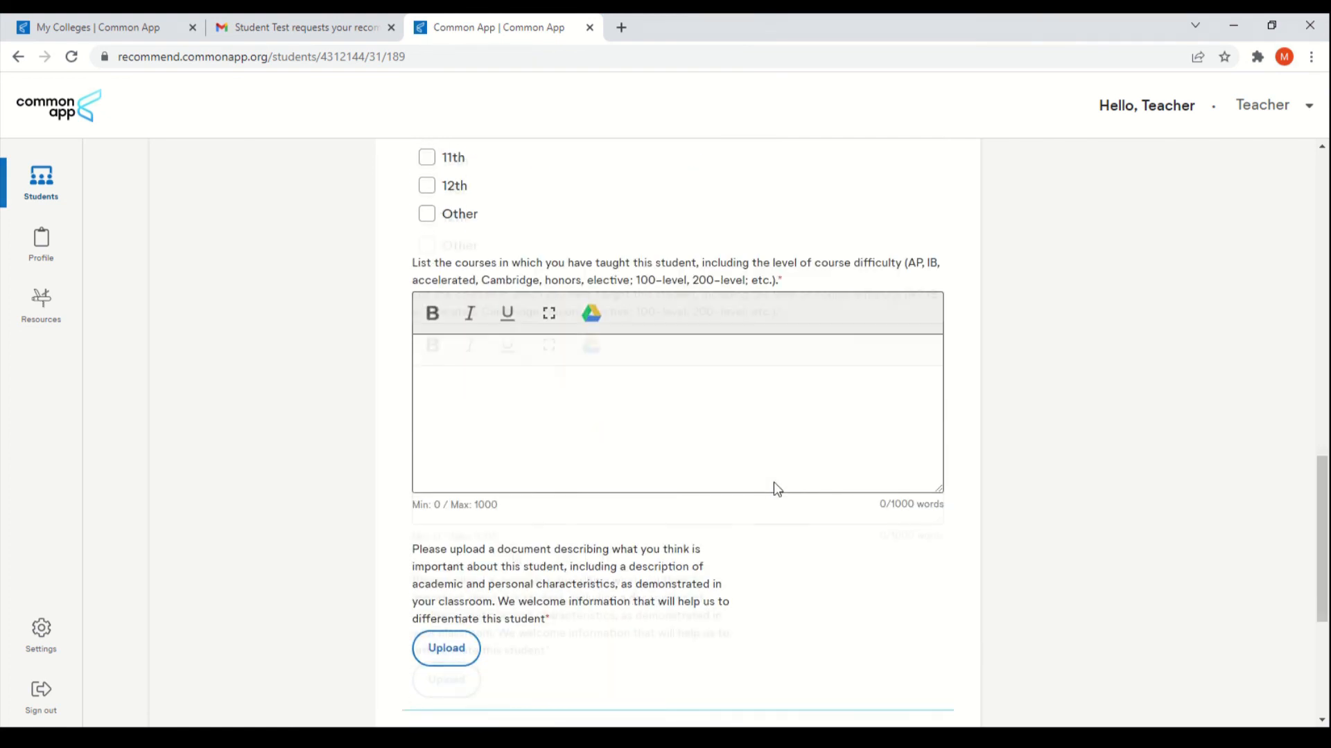
{"action": "left_click_drag", "start_coordinate": [512, 537], "coordinate": [412, 536]}
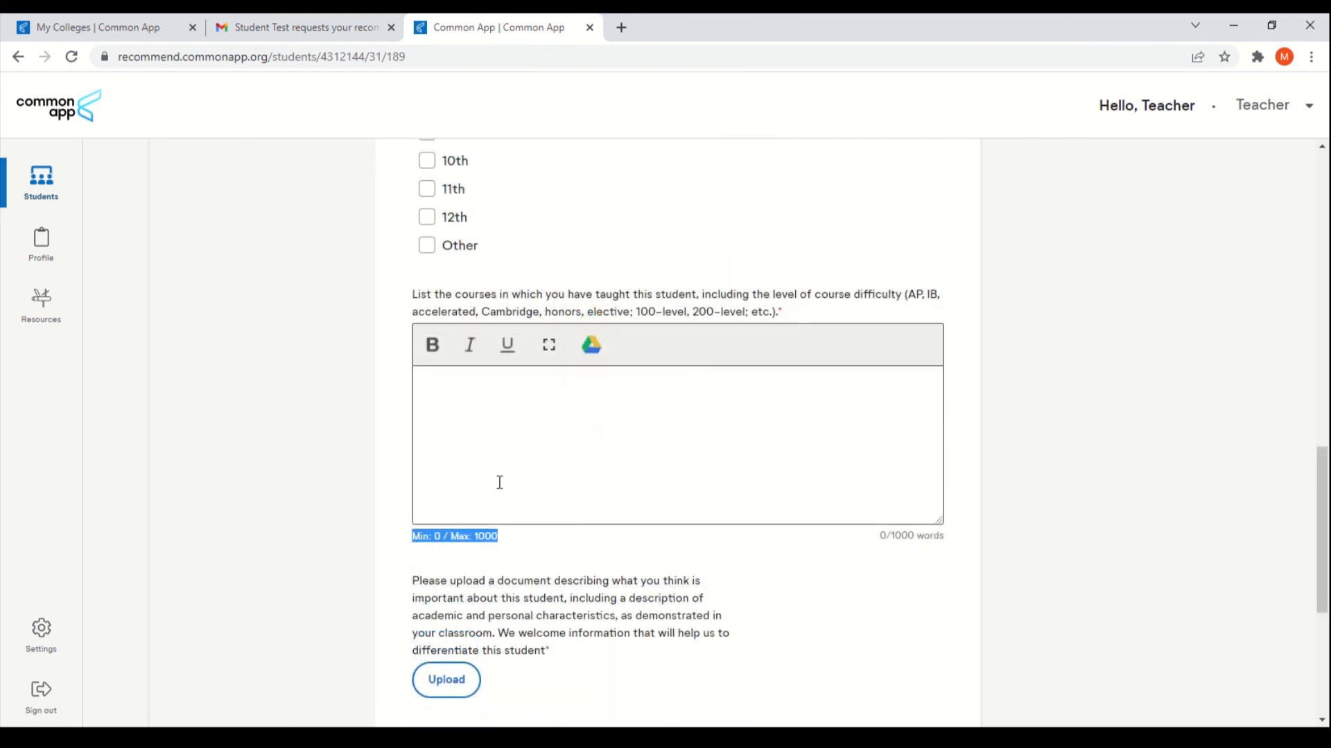
{"action": "left_click", "coordinate": [551, 461]}
{"action": "scroll", "coordinate": [551, 461], "scroll_direction": "up", "scroll_amount": 3}
{"action": "scroll", "coordinate": [551, 461], "scroll_direction": "up", "scroll_amount": 10}
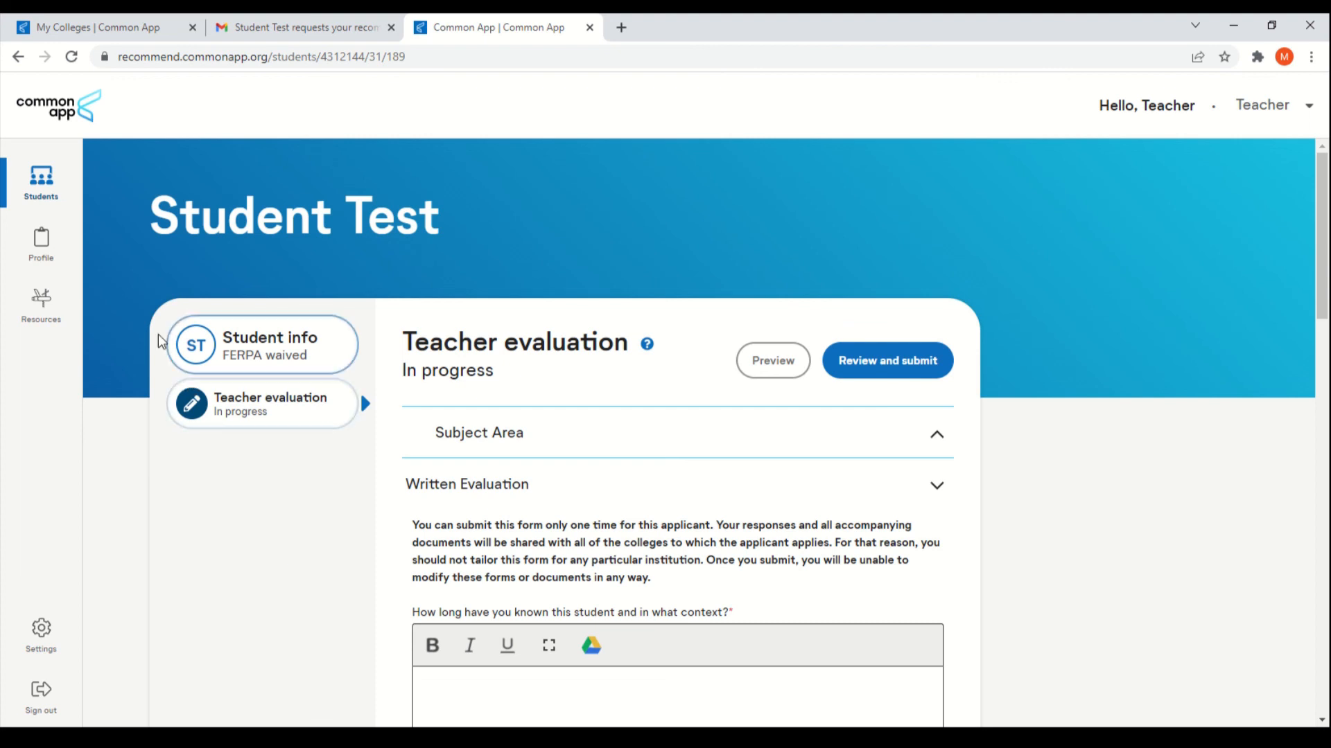
{"action": "left_click", "coordinate": [55, 195]}
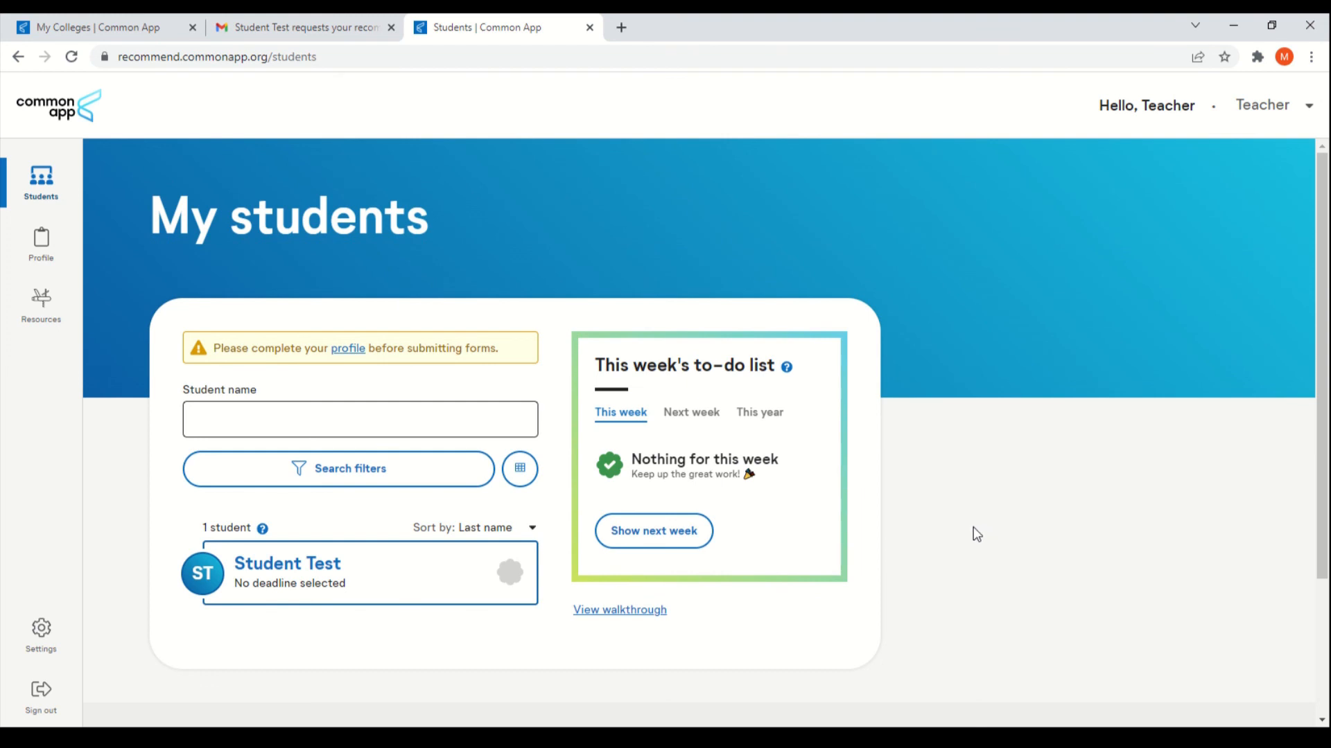
Step: Open Resources and scroll through counselor resources, student training, educator networks and recommendation-writing guidance
{"action": "left_click", "coordinate": [36, 312]}
{"action": "scroll", "coordinate": [197, 286], "scroll_direction": "down", "scroll_amount": 2}
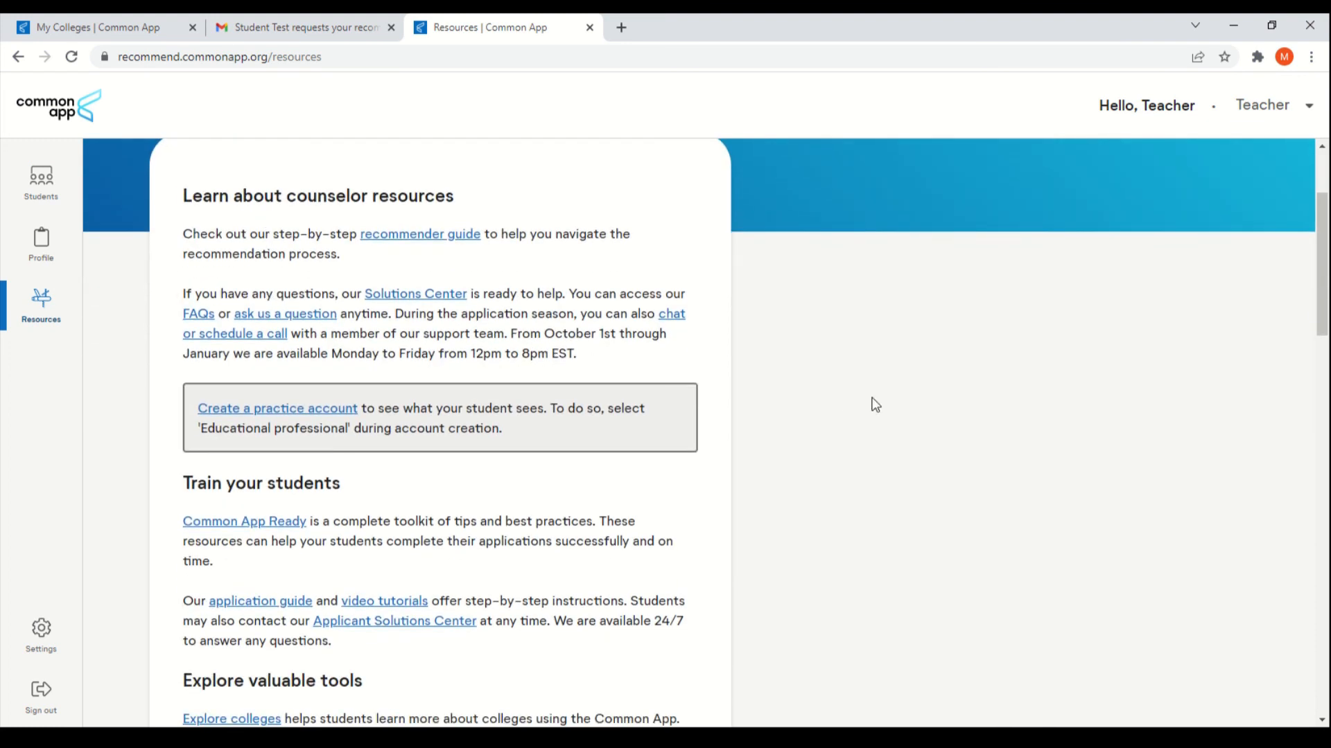
{"action": "scroll", "coordinate": [880, 470], "scroll_direction": "down", "scroll_amount": 1}
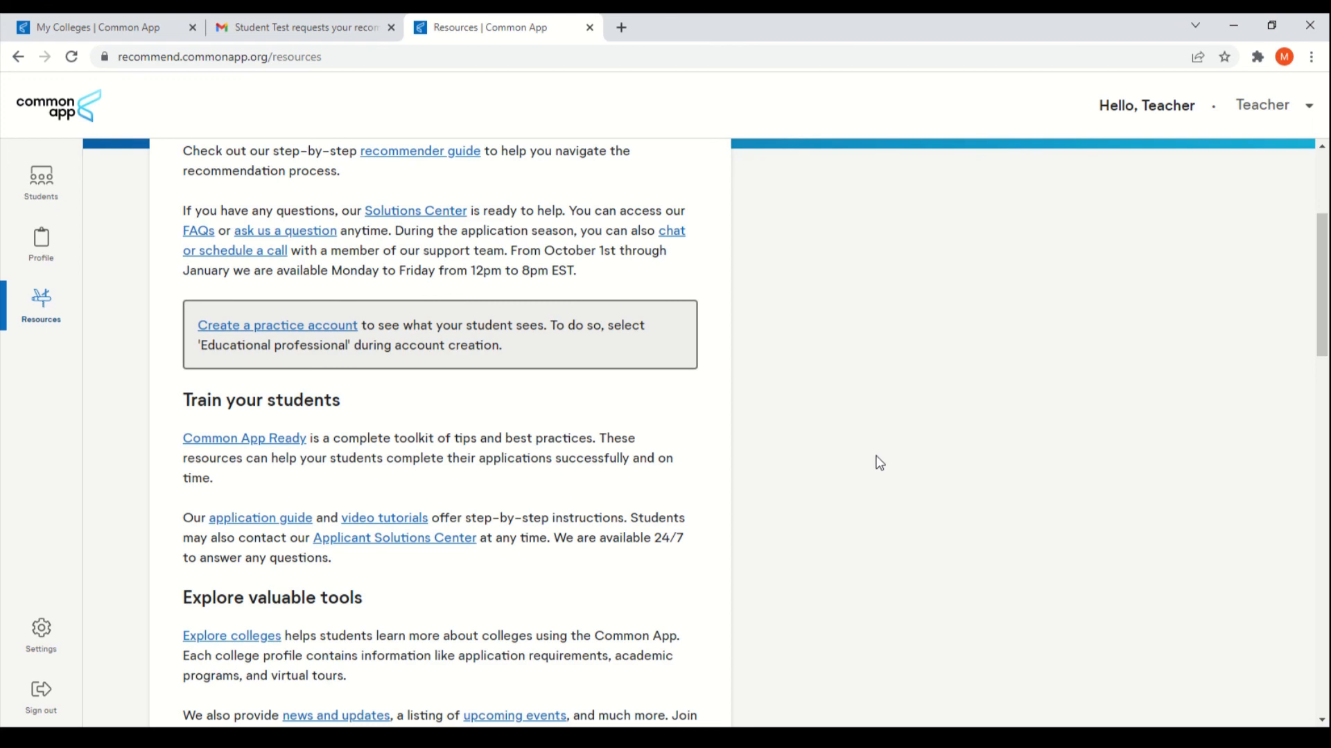
{"action": "scroll", "coordinate": [880, 463], "scroll_direction": "down", "scroll_amount": 2}
{"action": "scroll", "coordinate": [880, 463], "scroll_direction": "down", "scroll_amount": 4}
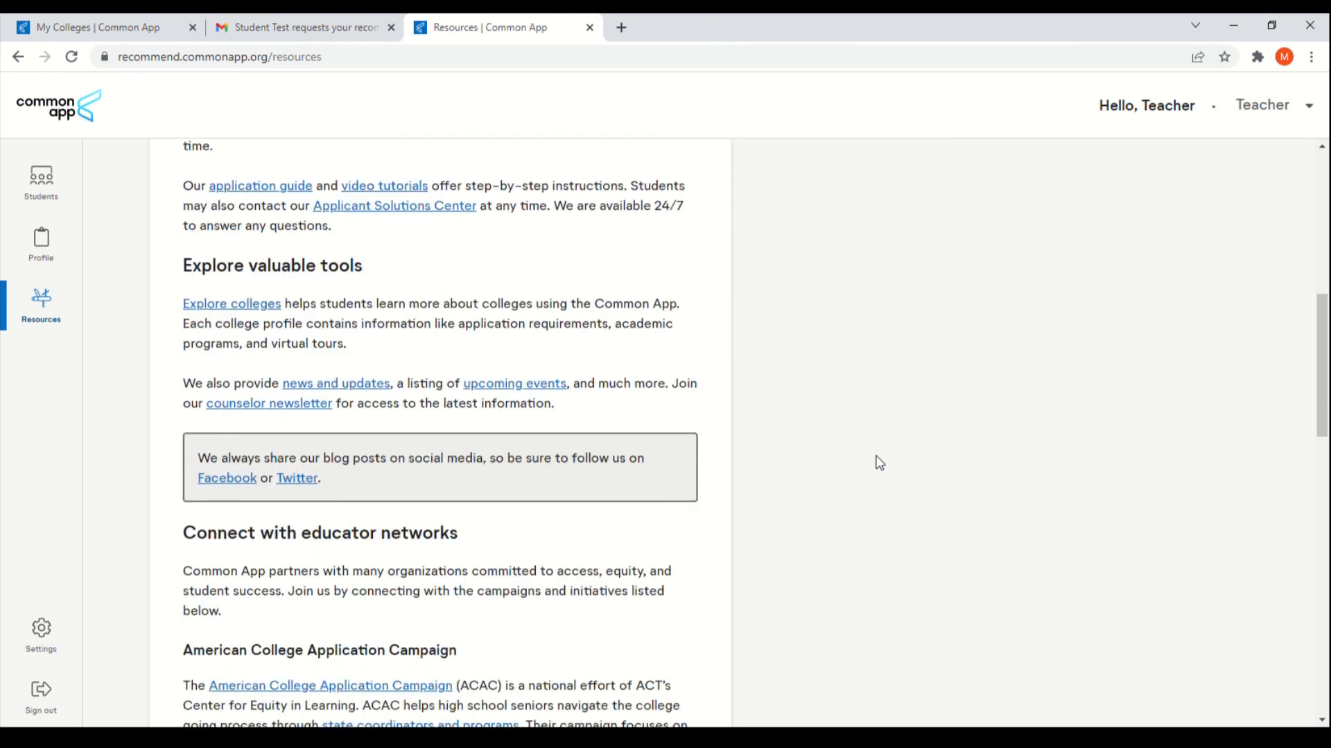
{"action": "scroll", "coordinate": [880, 458], "scroll_direction": "down", "scroll_amount": 1}
{"action": "scroll", "coordinate": [880, 457], "scroll_direction": "down", "scroll_amount": 7}
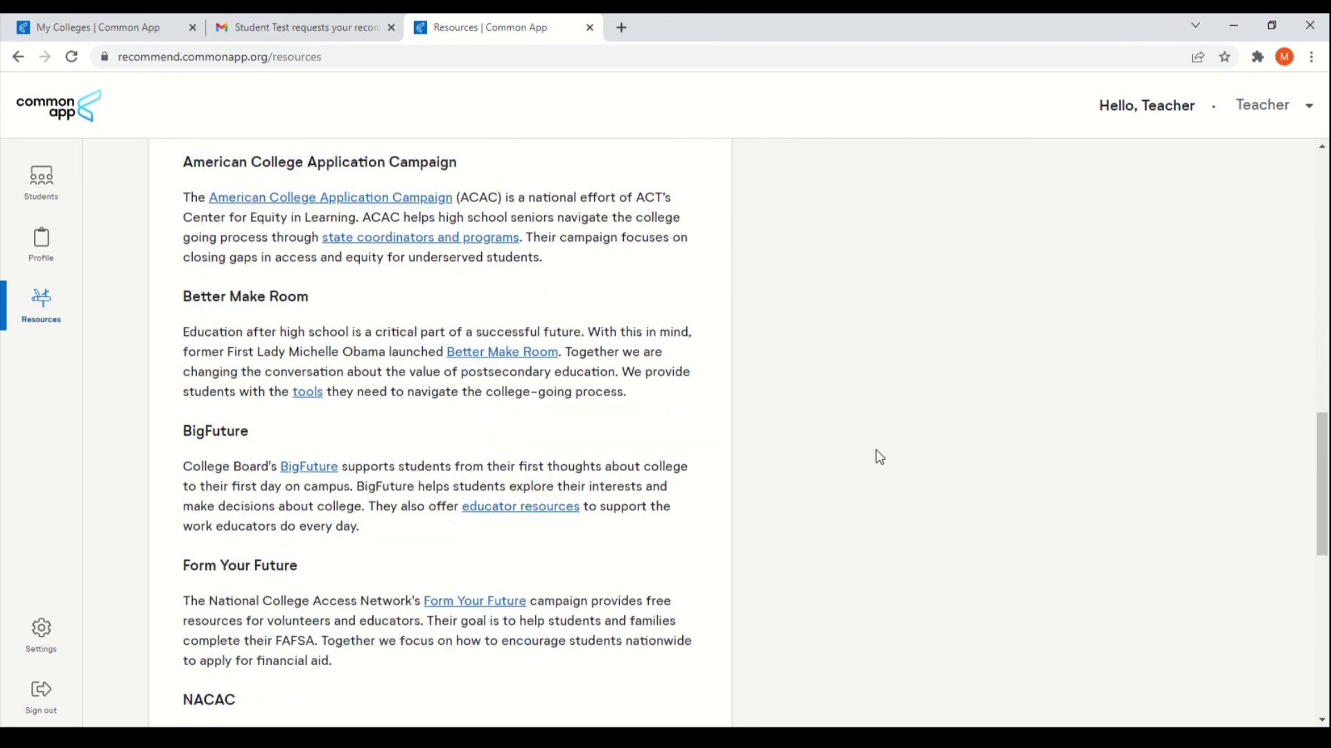
{"action": "scroll", "coordinate": [878, 457], "scroll_direction": "down", "scroll_amount": 1}
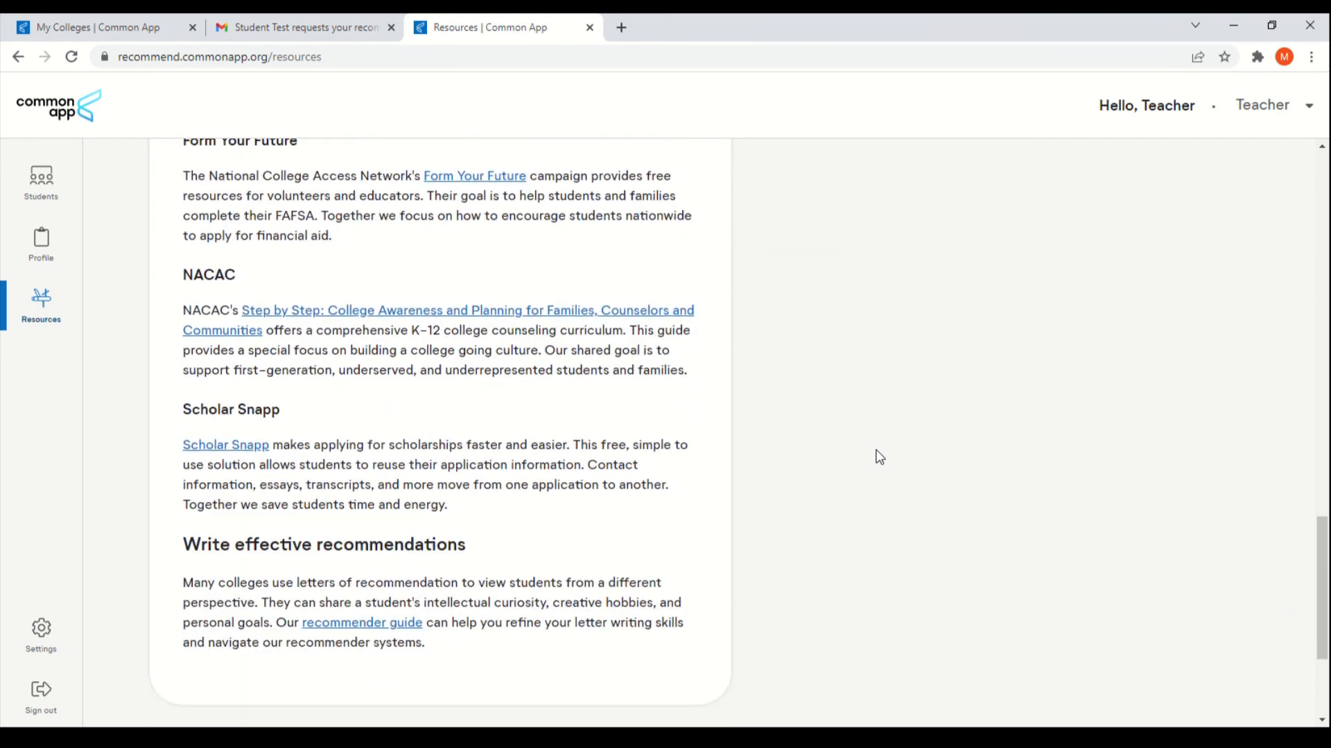